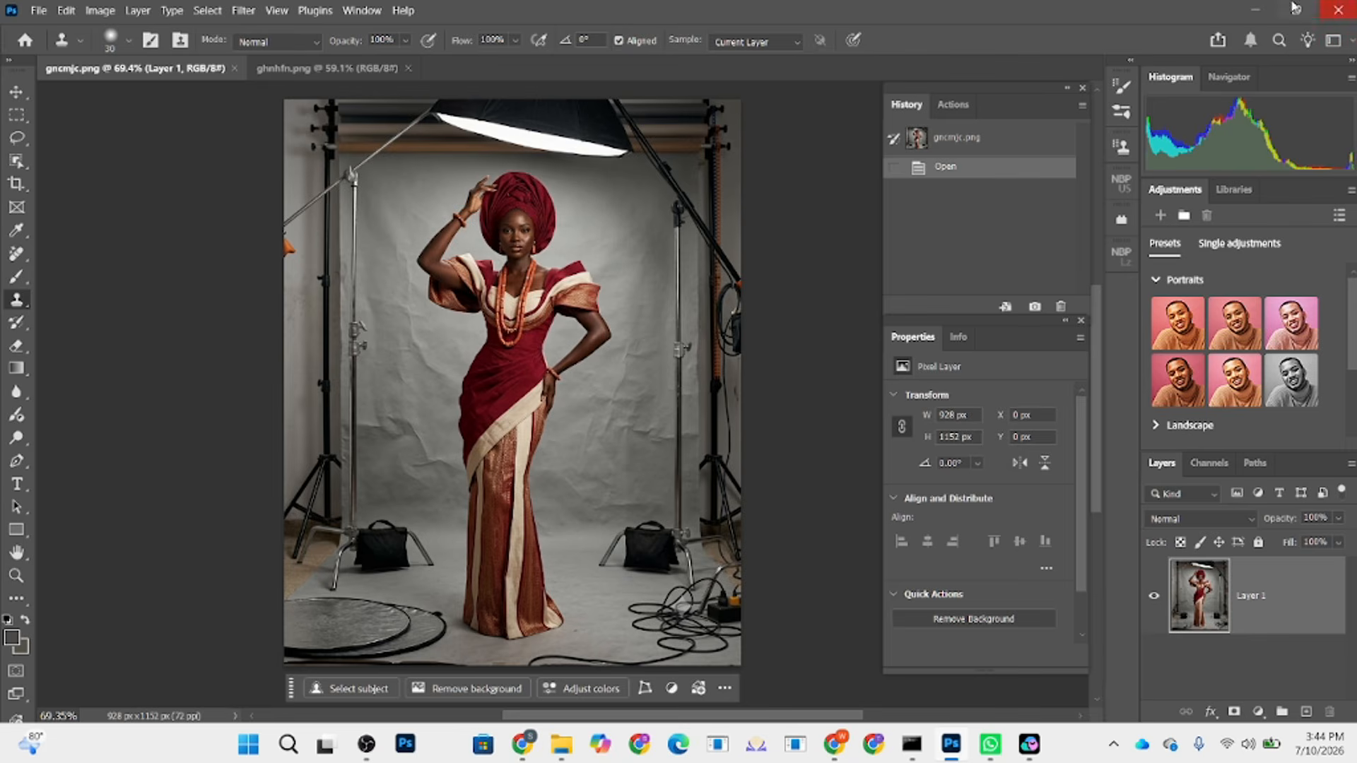
# - Extend the canvas of gncmjc.png above and beside the woman at a 4:5 ratio to about 1016 x 1270 px, using Content-Aware Fill
pyautogui.click(290, 67)
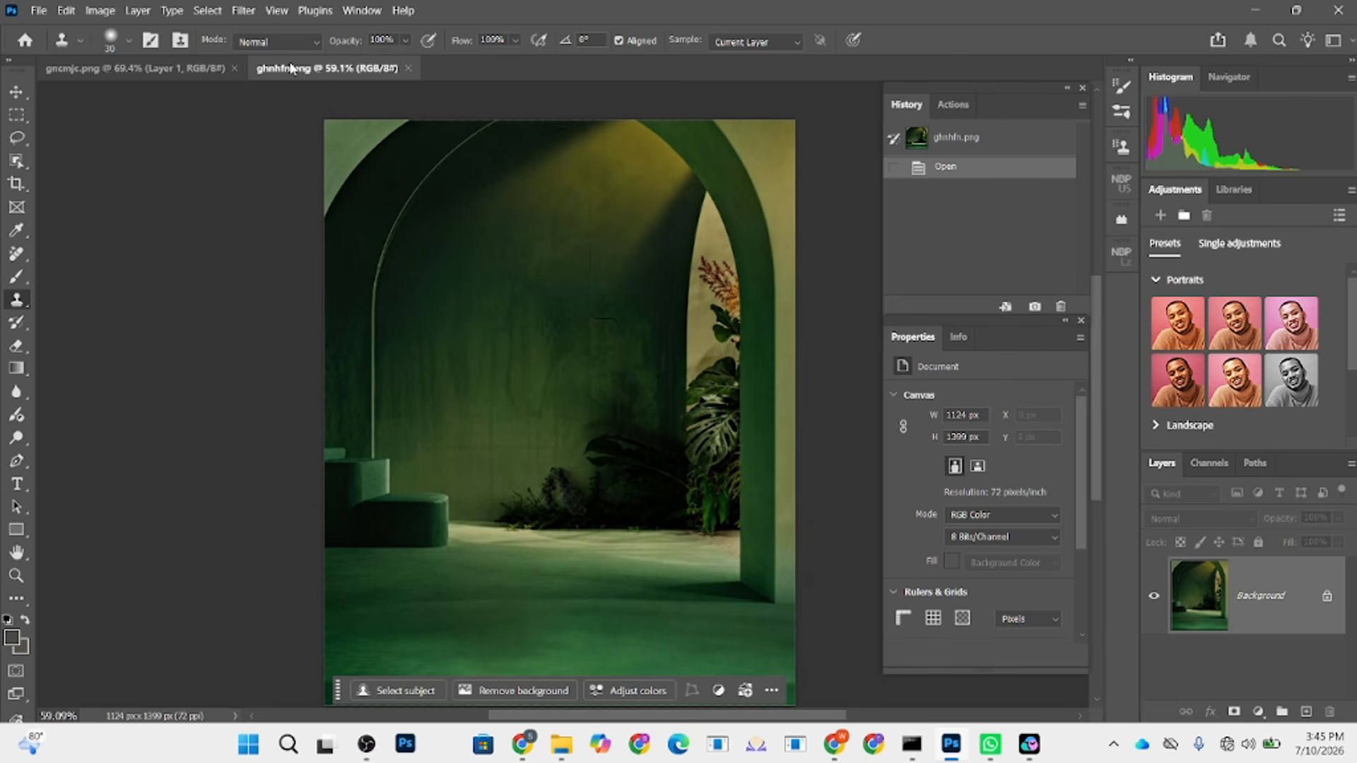
pyautogui.click(157, 71)
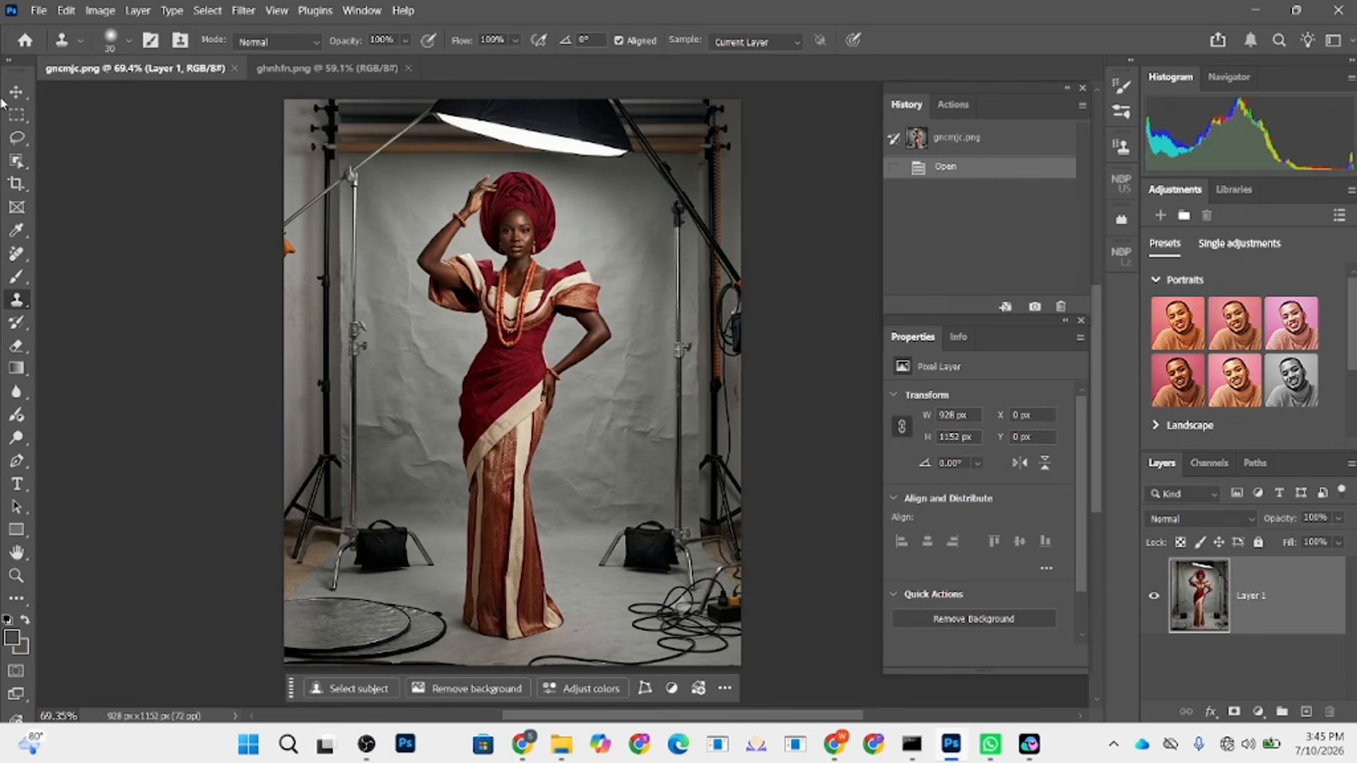
pyautogui.click(19, 185)
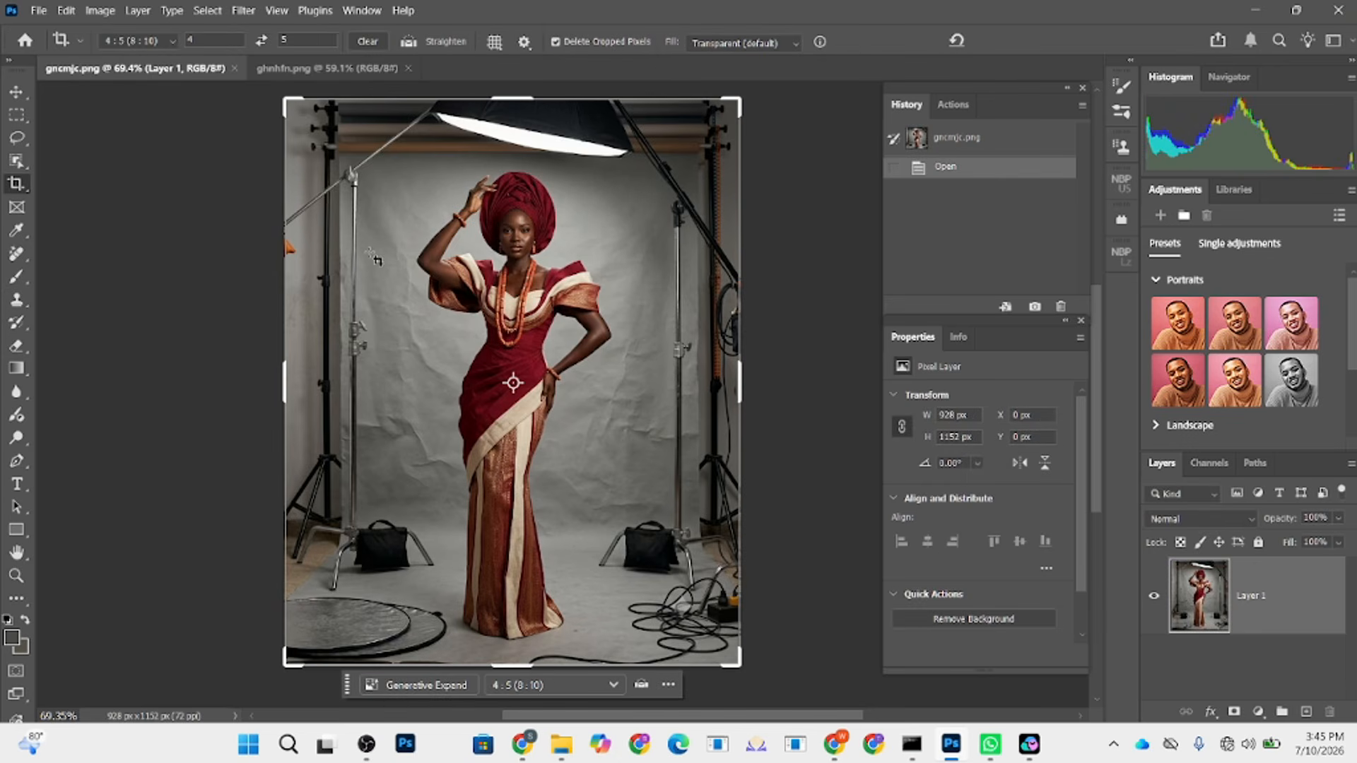
pyautogui.click(353, 69)
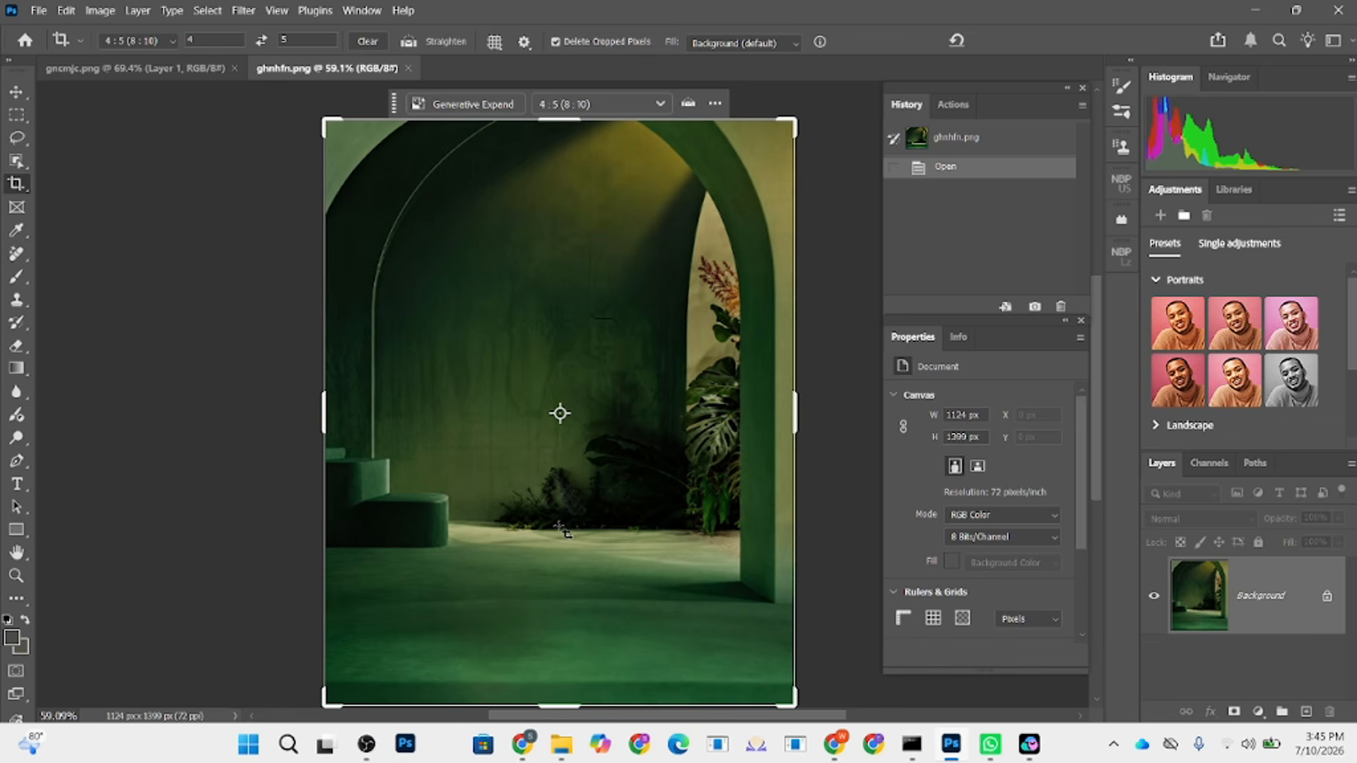
pyautogui.click(190, 66)
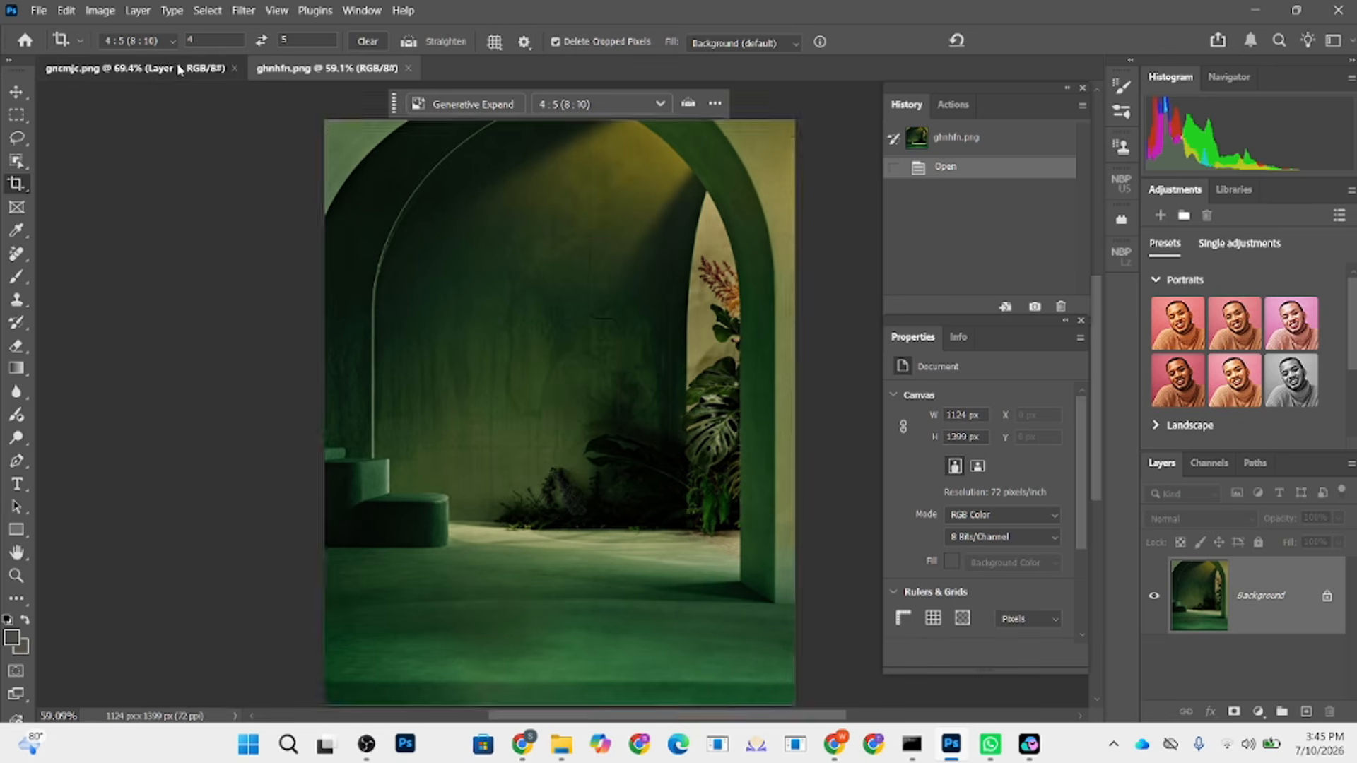
pyautogui.moveTo(507, 104); pyautogui.dragTo(629, 70)
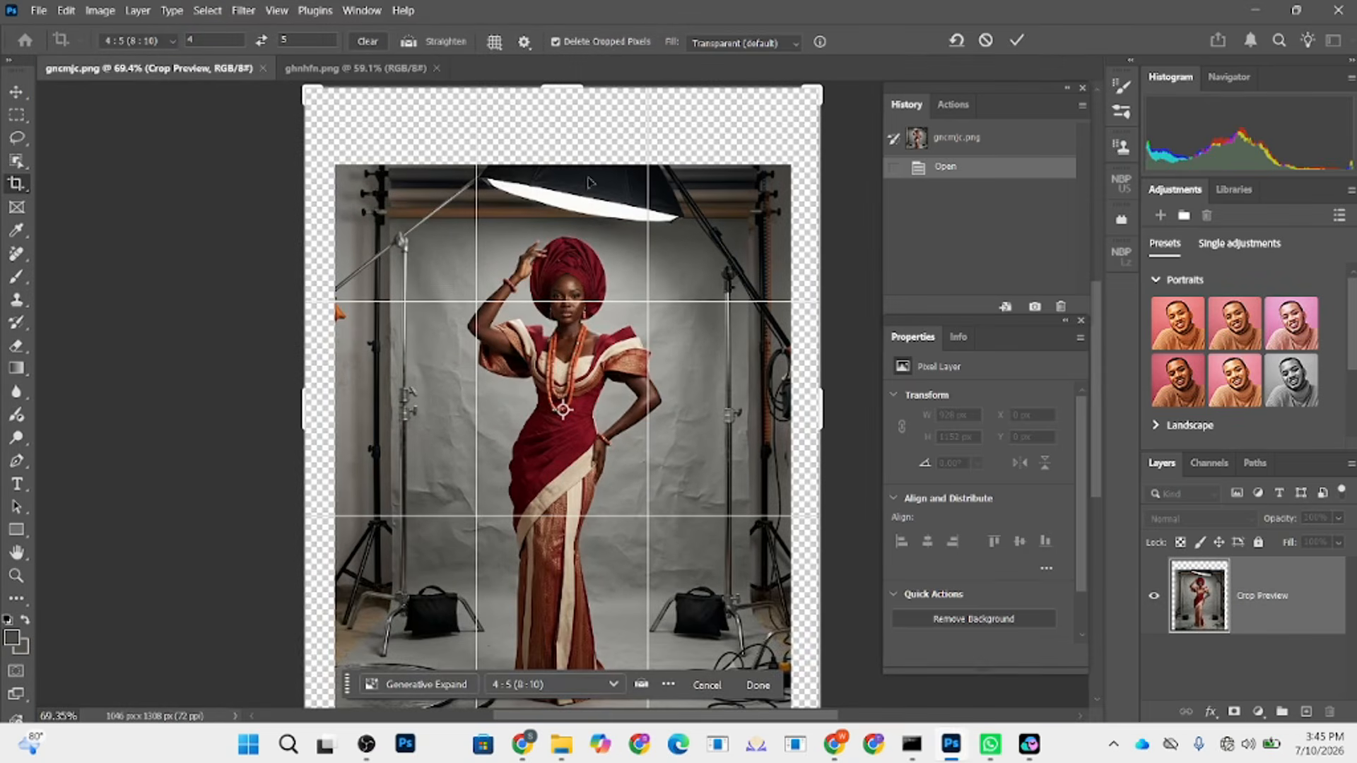
pyautogui.scroll(-6, 607, 296)
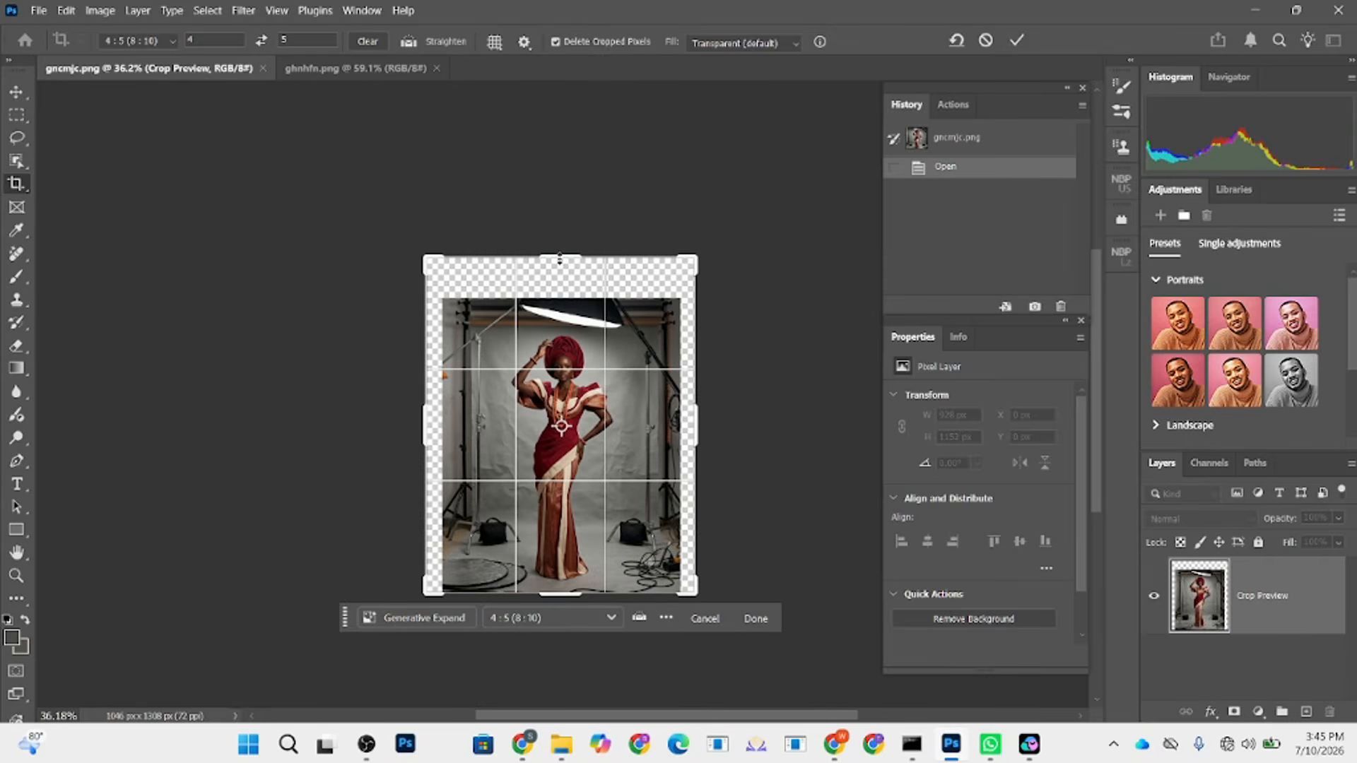
pyautogui.moveTo(560, 258); pyautogui.dragTo(562, 263)
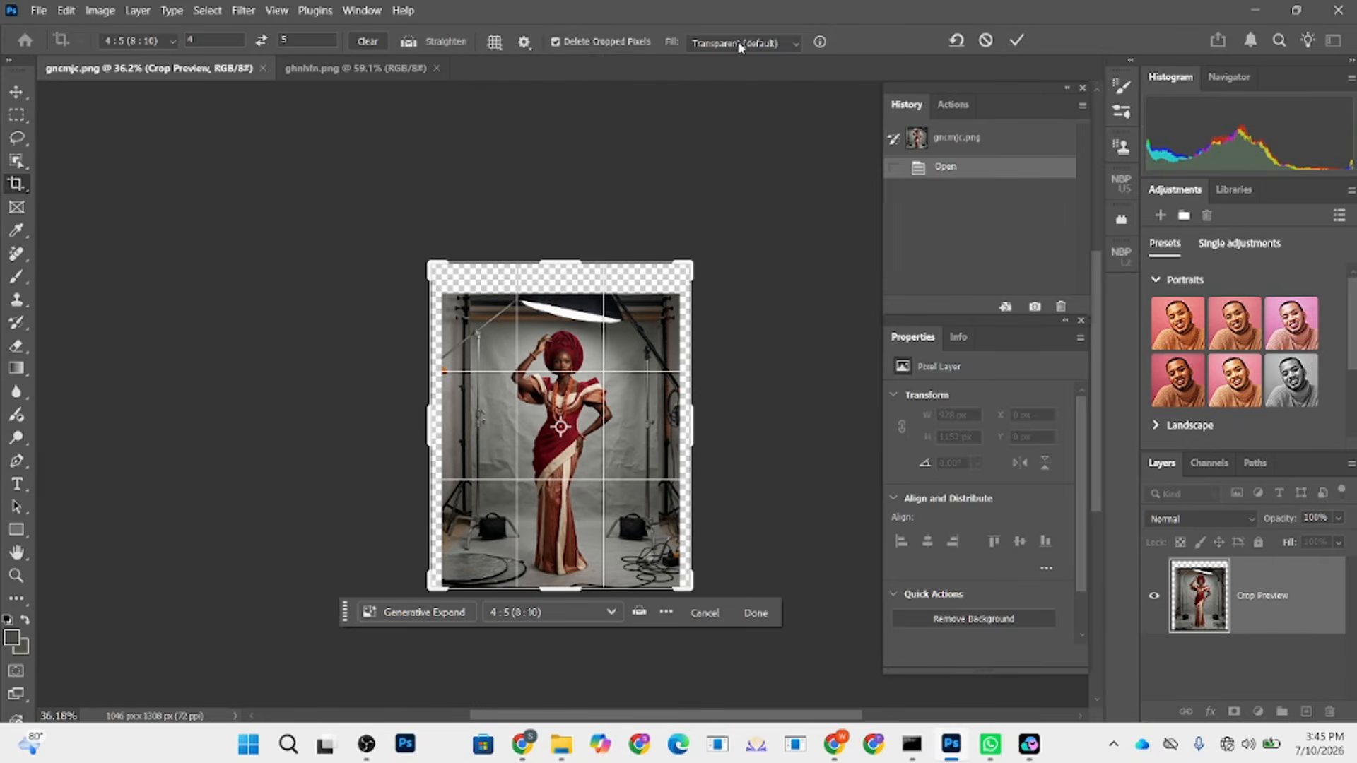
pyautogui.click(740, 44)
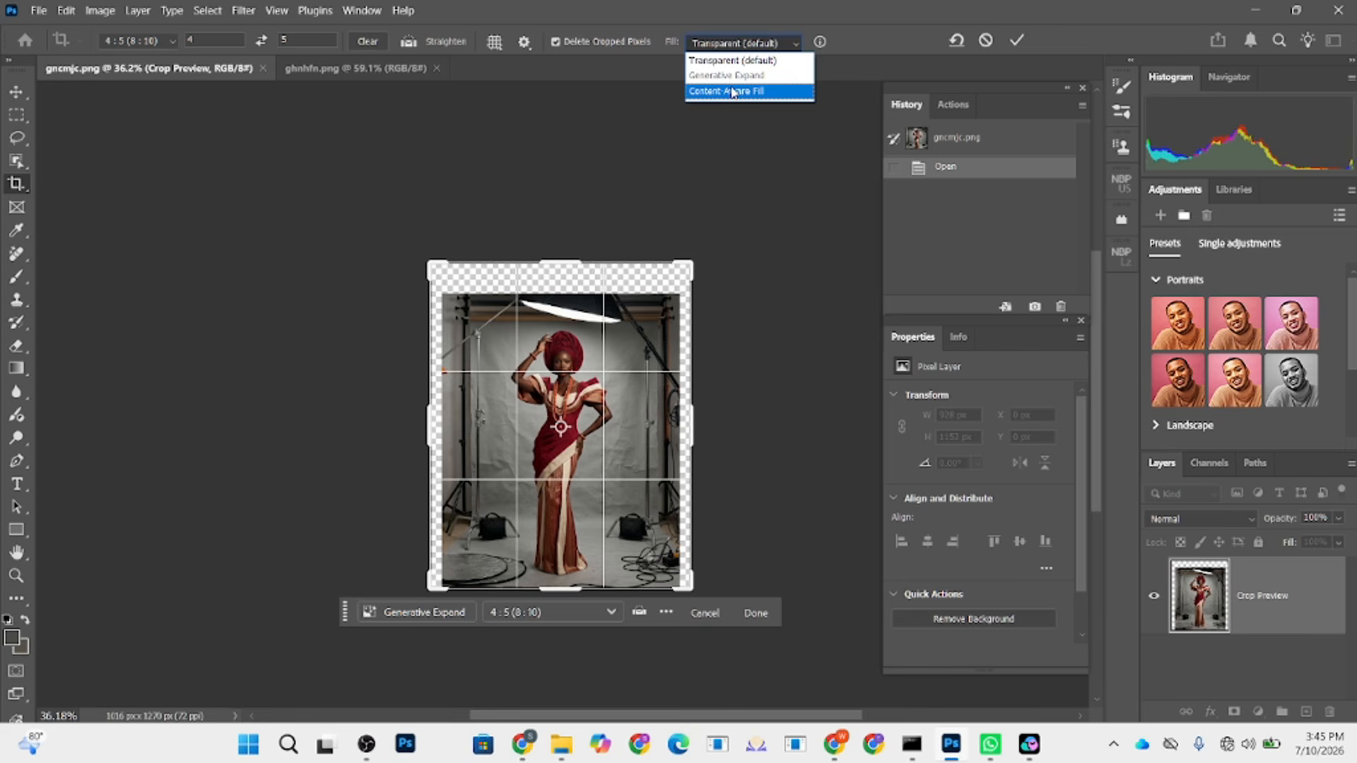
pyautogui.click(734, 92)
pyautogui.click(1015, 42)
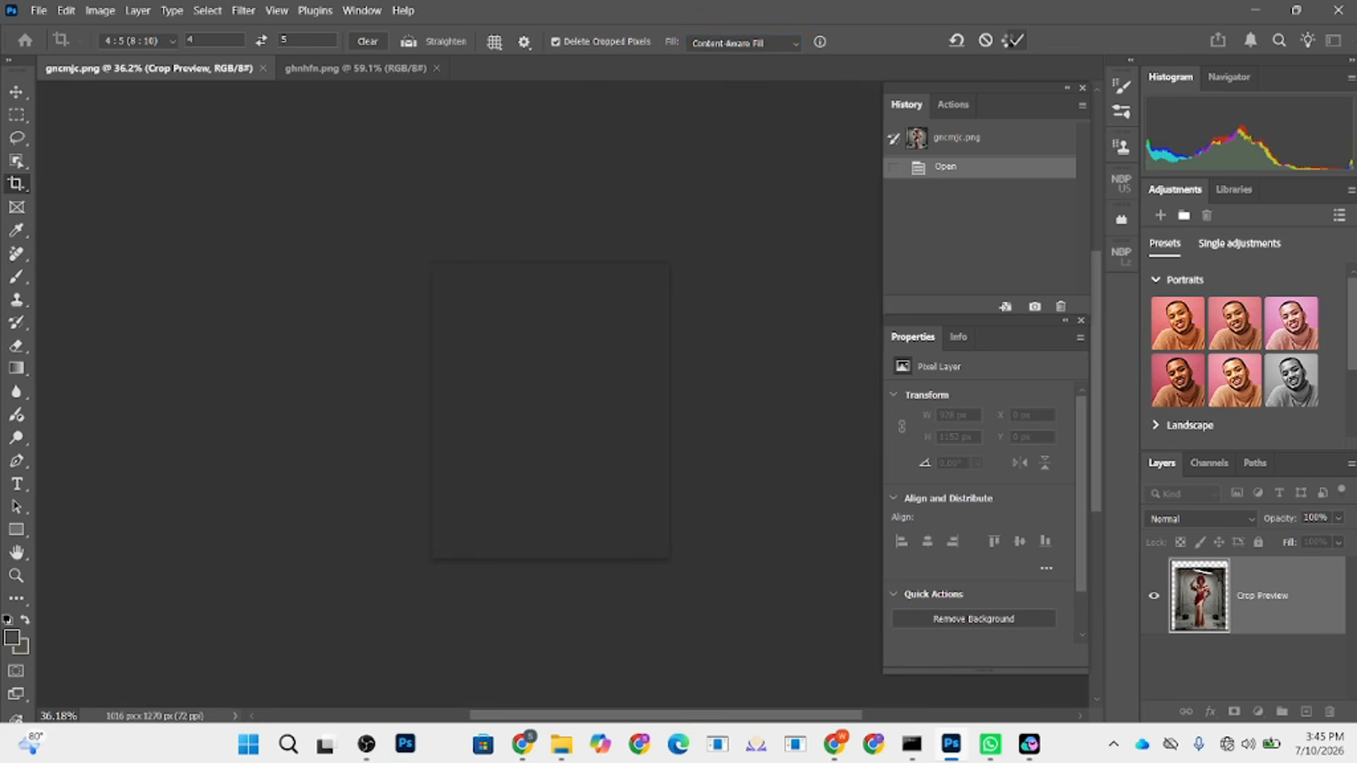
# - Paint over the round reflectors on the studio floor with the Brush, using grey tones sampled from the floor
pyautogui.scroll(5, 629, 452)
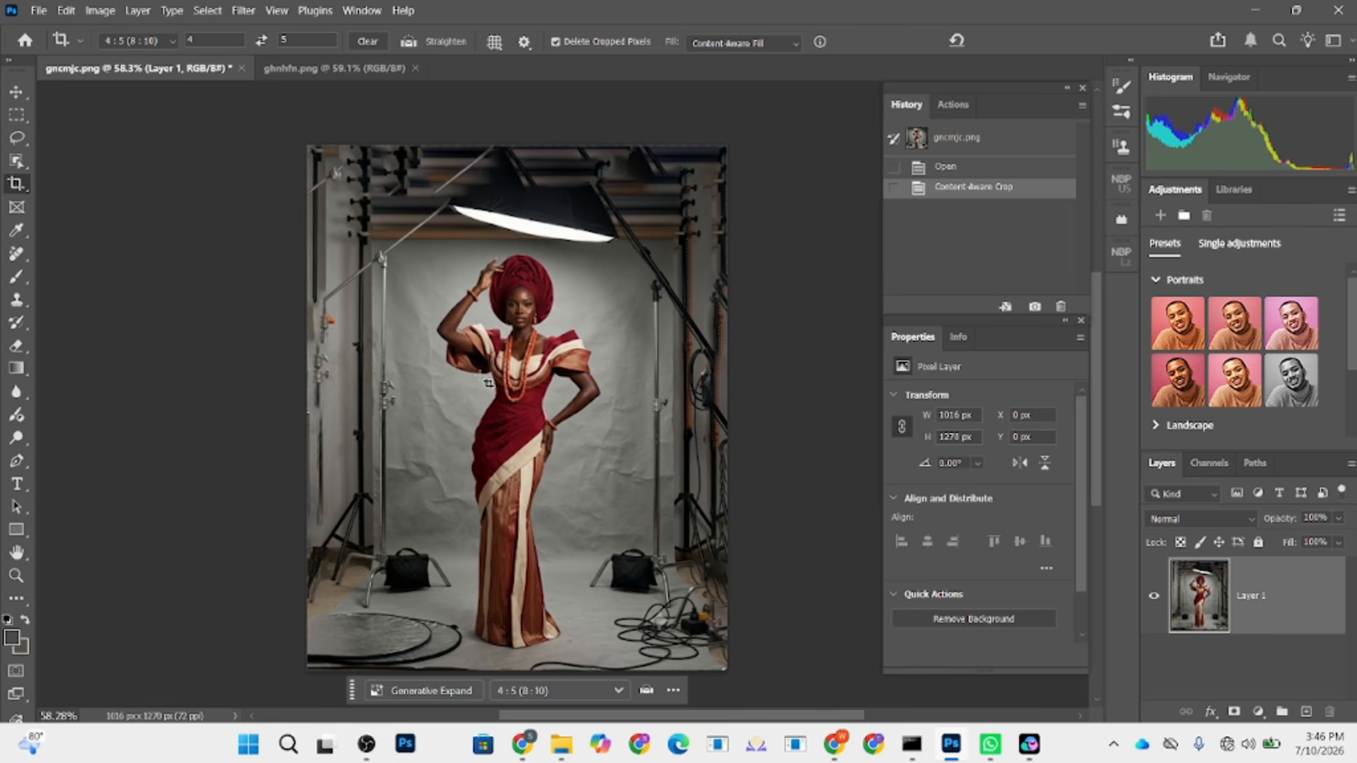
pyautogui.click(18, 163)
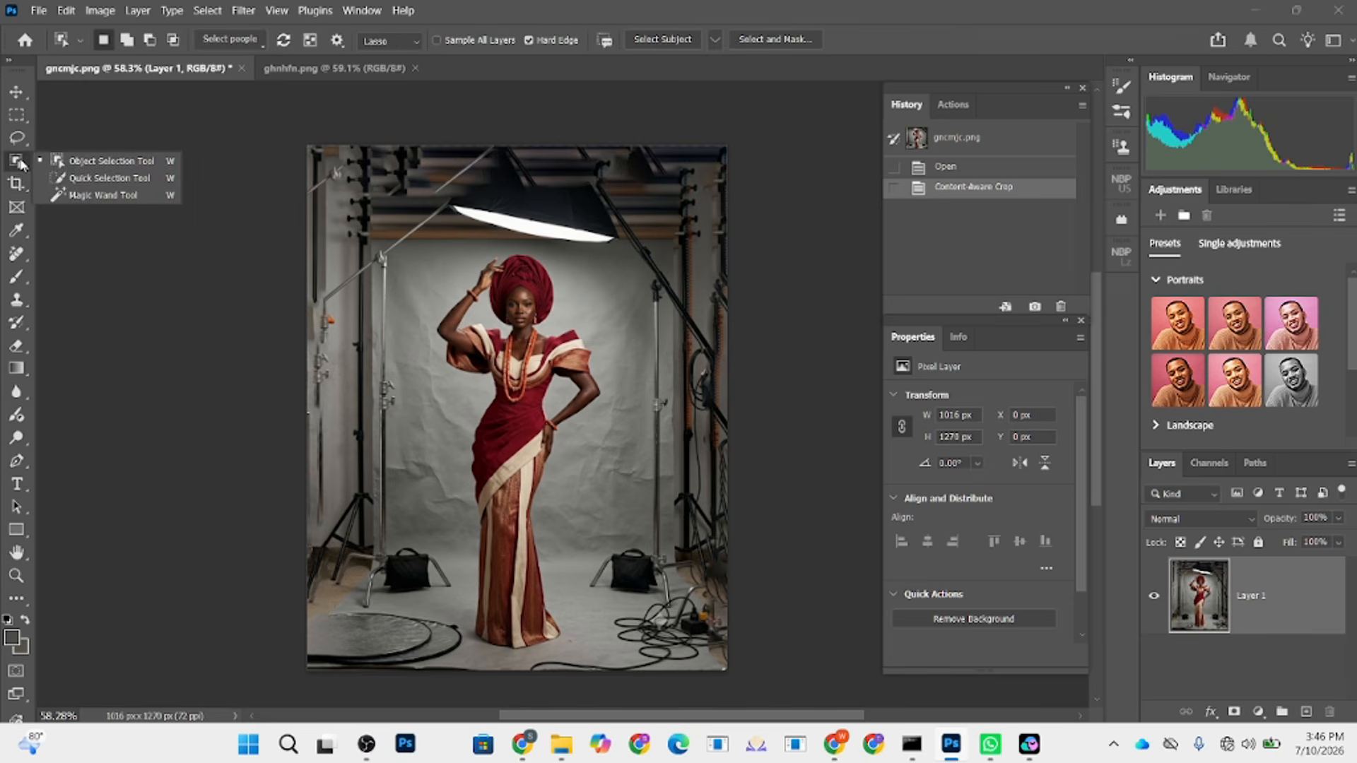
pyautogui.click(64, 177)
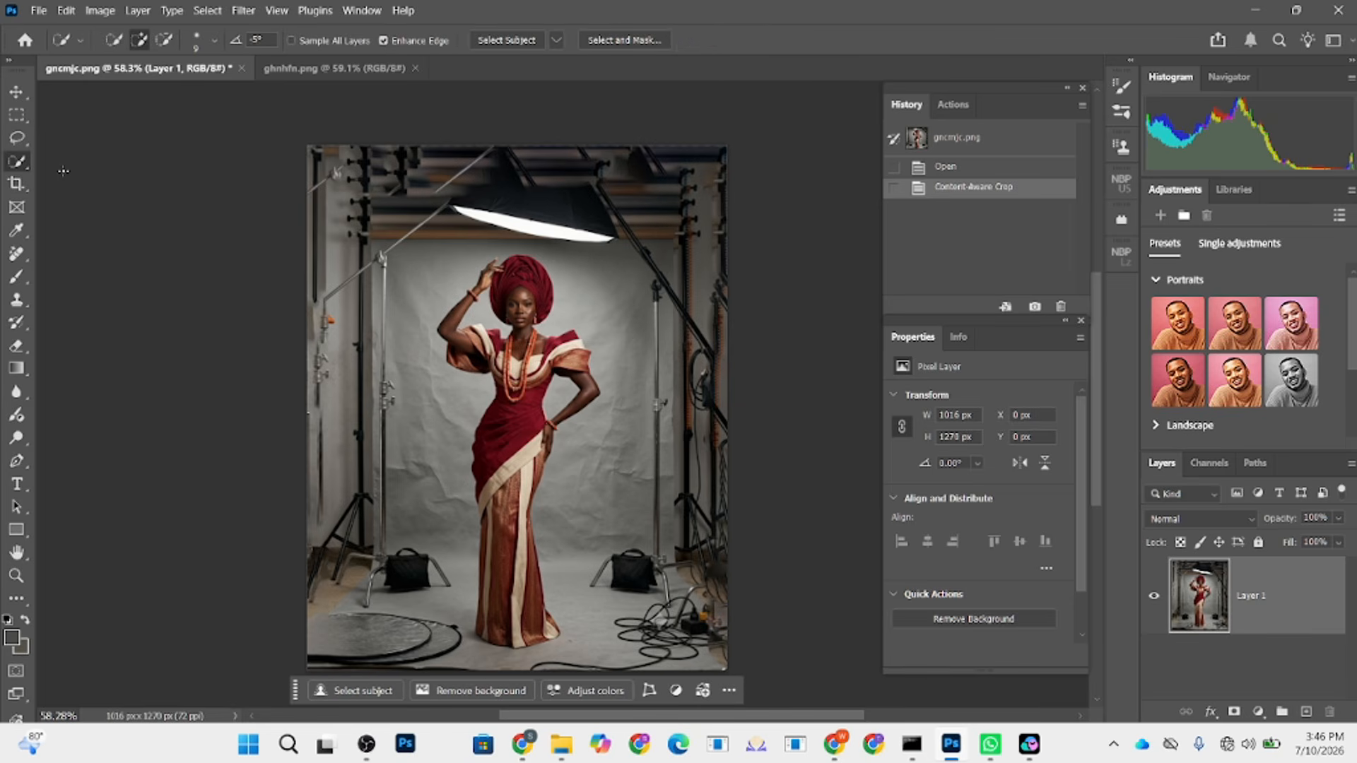
pyautogui.press('b')
pyautogui.scroll(3, 460, 643)
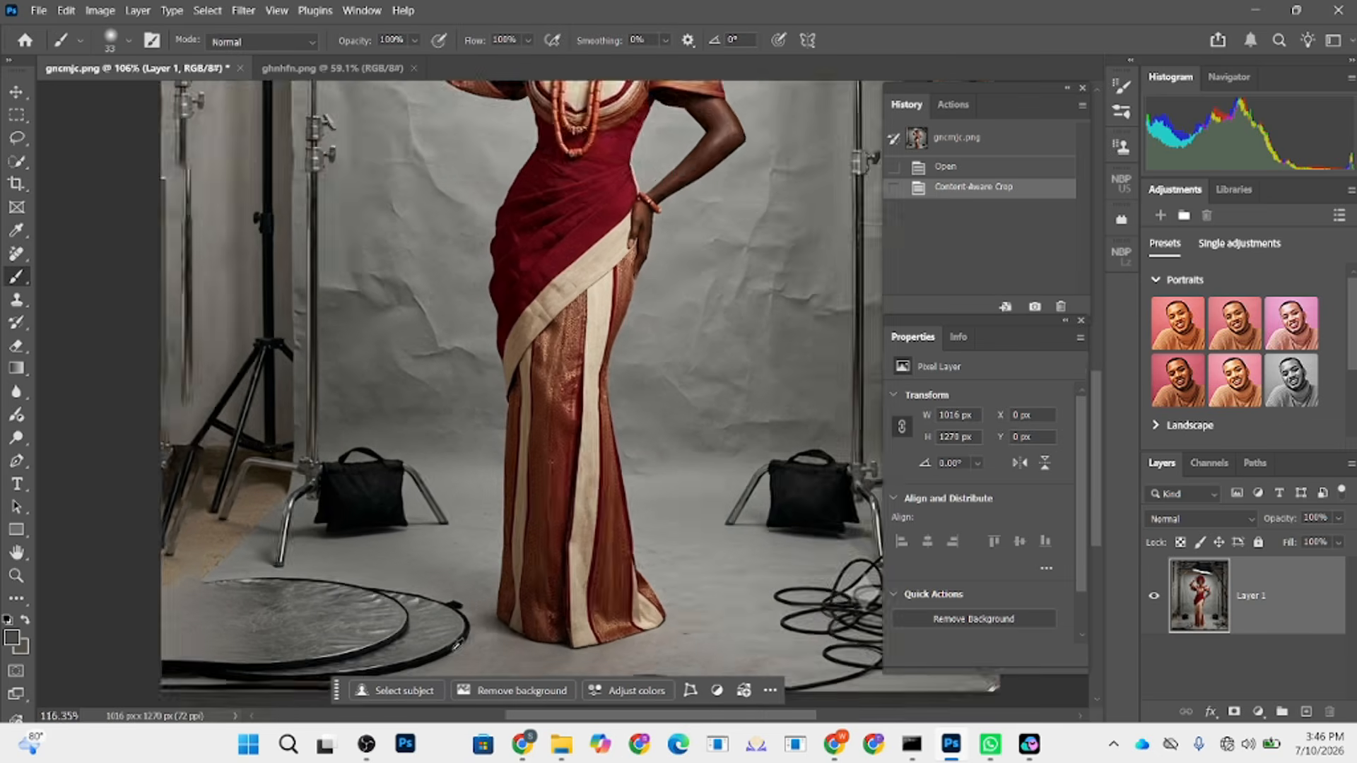
pyautogui.scroll(-3, 432, 545)
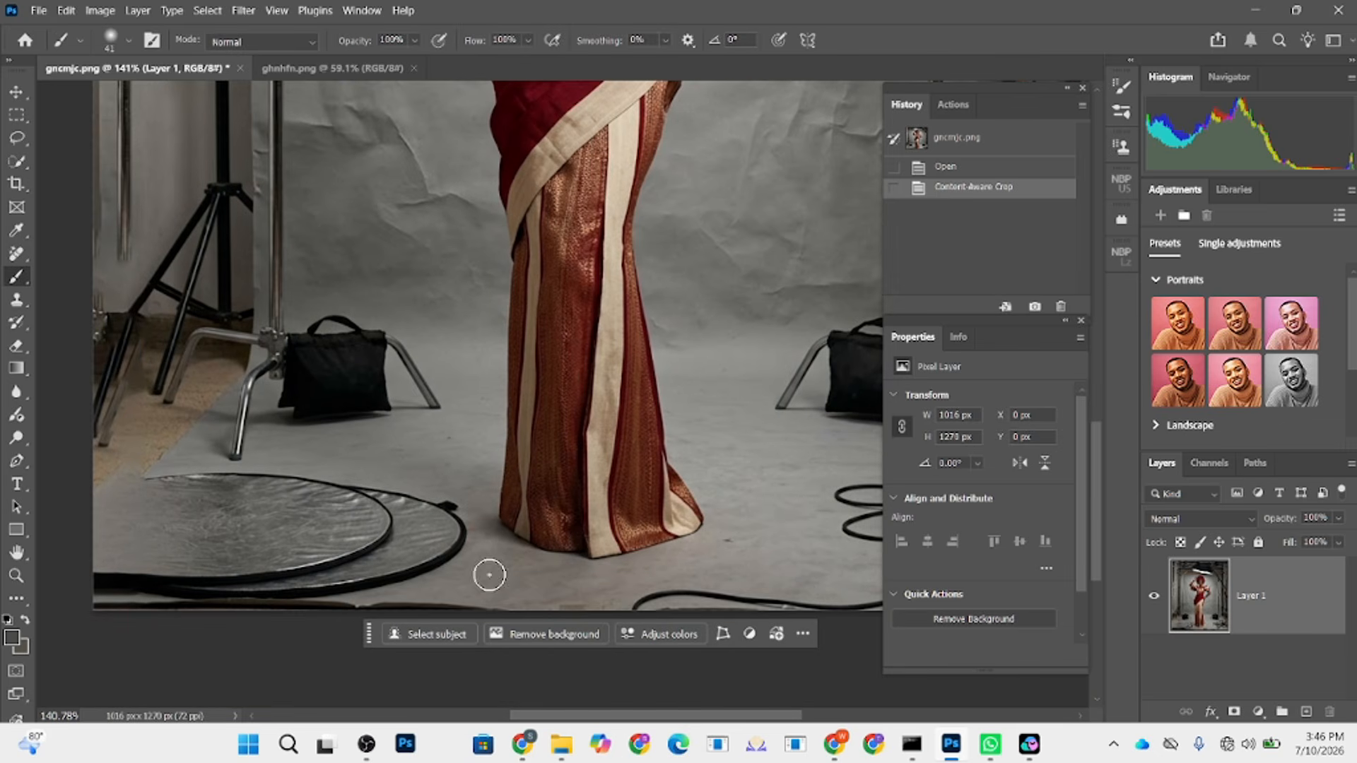
pyautogui.moveTo(497, 609); pyautogui.dragTo(15, 604)
pyautogui.moveTo(452, 552)
pyautogui.mouseDown()
pyautogui.moveTo(315, 581)
pyautogui.moveTo(80, 576)
pyautogui.moveTo(272, 586)
pyautogui.moveTo(179, 563)
pyautogui.moveTo(178, 550)
pyautogui.moveTo(288, 583)
pyautogui.moveTo(364, 585)
pyautogui.mouseUp()
pyautogui.moveTo(376, 472); pyautogui.dragTo(389, 471)
pyautogui.keyDown('alt'); pyautogui.click(384, 453); pyautogui.keyUp('alt')
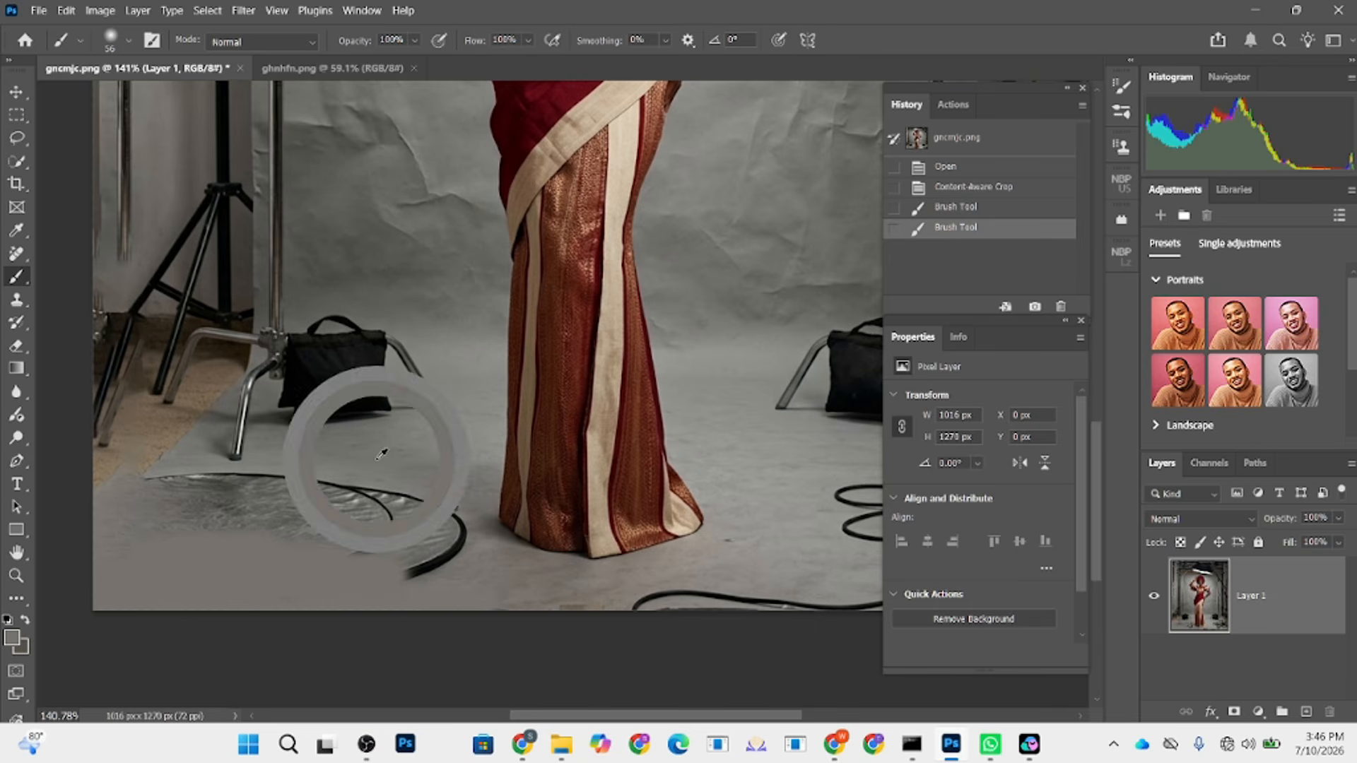
pyautogui.moveTo(203, 509)
pyautogui.mouseDown()
pyautogui.moveTo(157, 494)
pyautogui.moveTo(118, 511)
pyautogui.moveTo(258, 499)
pyautogui.moveTo(202, 484)
pyautogui.moveTo(442, 513)
pyautogui.moveTo(448, 538)
pyautogui.moveTo(399, 568)
pyautogui.moveTo(352, 565)
pyautogui.moveTo(352, 540)
pyautogui.moveTo(384, 533)
pyautogui.moveTo(323, 529)
pyautogui.moveTo(297, 561)
pyautogui.moveTo(366, 584)
pyautogui.moveTo(431, 579)
pyautogui.moveTo(418, 568)
pyautogui.moveTo(442, 556)
pyautogui.moveTo(449, 519)
pyautogui.moveTo(417, 527)
pyautogui.mouseUp()
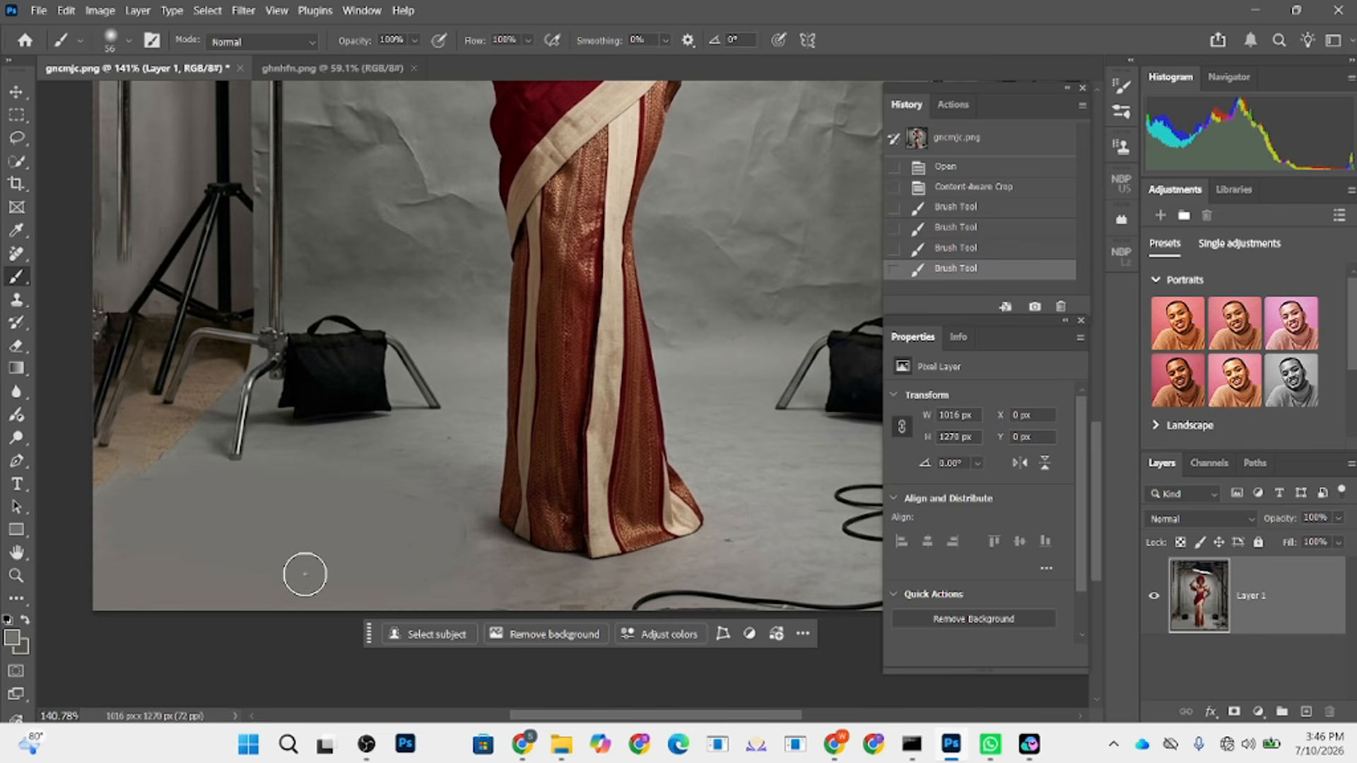
# - Paint over the black cables on the floor beside the dress with the sampled floor grey, undoing the first stroke
pyautogui.hscroll(3, 622, 591)
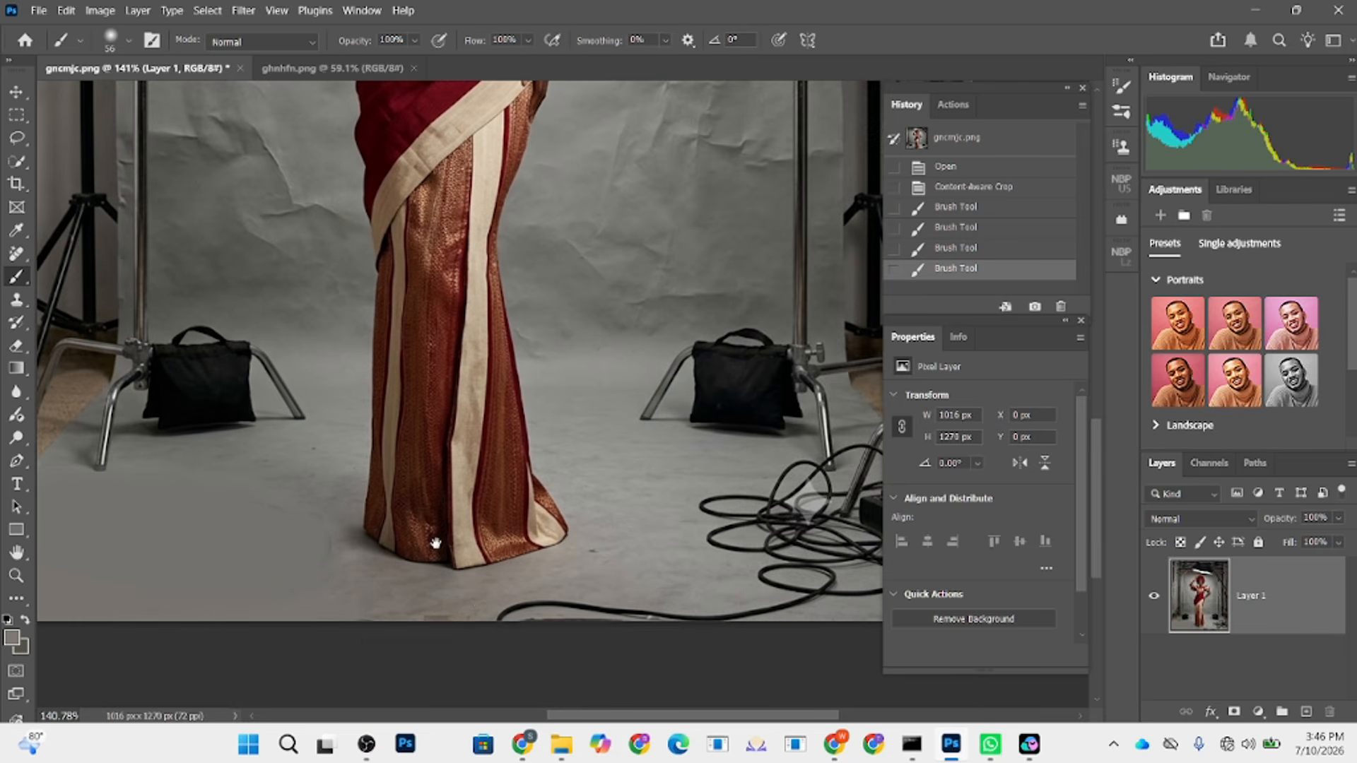
pyautogui.moveTo(488, 616)
pyautogui.mouseDown()
pyautogui.moveTo(767, 616)
pyautogui.moveTo(755, 622)
pyautogui.mouseUp()
pyautogui.hotkey('ctrl', 'z')
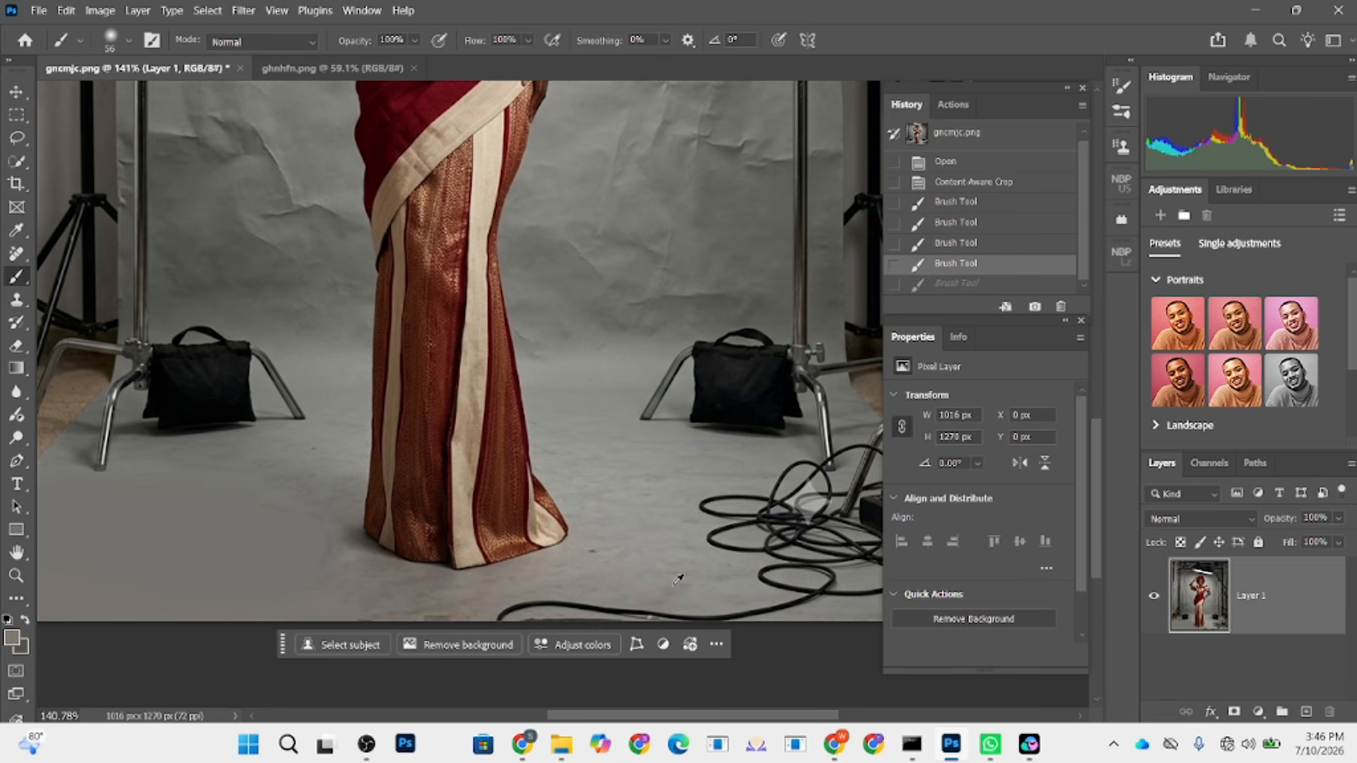
pyautogui.moveTo(675, 609)
pyautogui.mouseDown()
pyautogui.moveTo(506, 623)
pyautogui.moveTo(792, 628)
pyautogui.moveTo(747, 626)
pyautogui.moveTo(799, 605)
pyautogui.mouseUp()
pyautogui.hotkey('ctrl', '0')
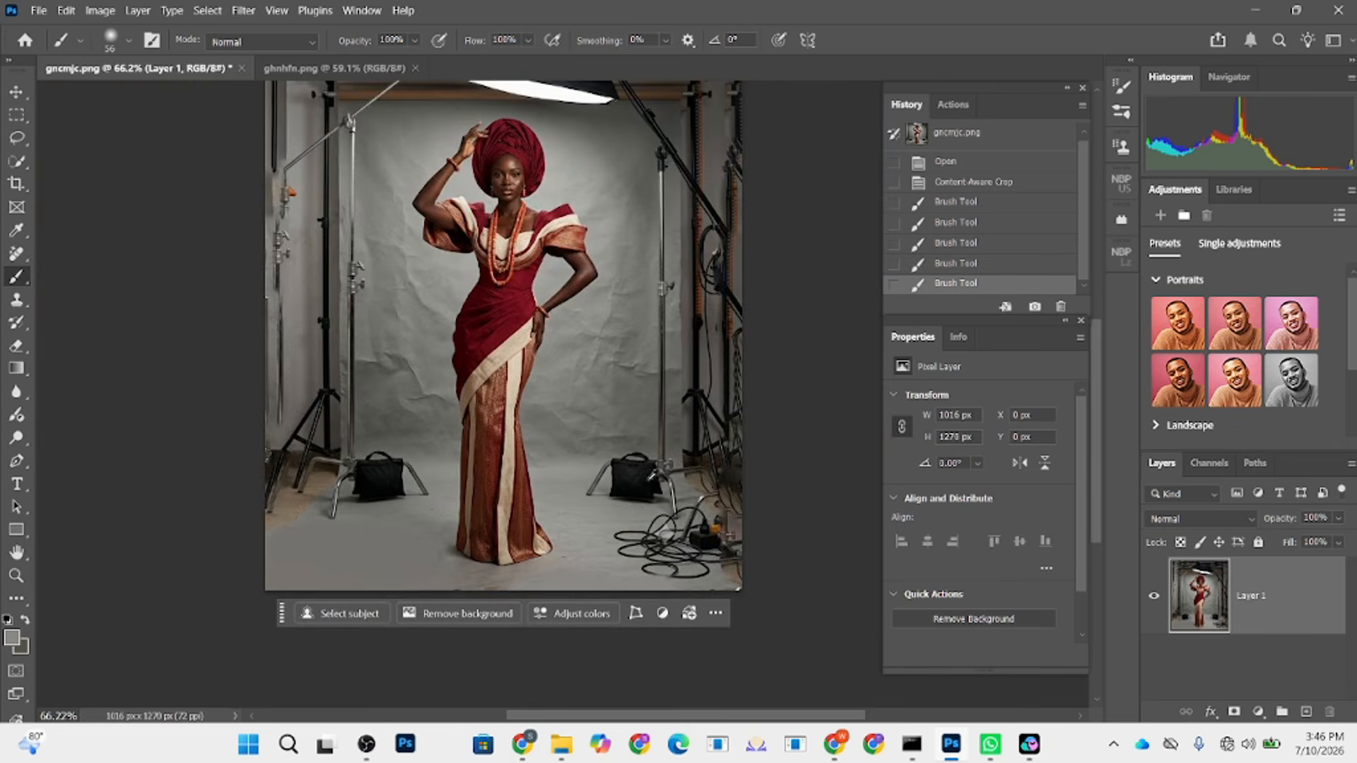
pyautogui.moveTo(545, 590)
pyautogui.mouseDown()
pyautogui.moveTo(613, 592)
pyautogui.moveTo(631, 580)
pyautogui.moveTo(586, 546)
pyautogui.moveTo(535, 557)
pyautogui.mouseUp()
pyautogui.moveTo(608, 538)
pyautogui.mouseDown()
pyautogui.moveTo(630, 577)
pyautogui.moveTo(572, 534)
pyautogui.moveTo(649, 566)
pyautogui.moveTo(674, 605)
pyautogui.mouseUp()
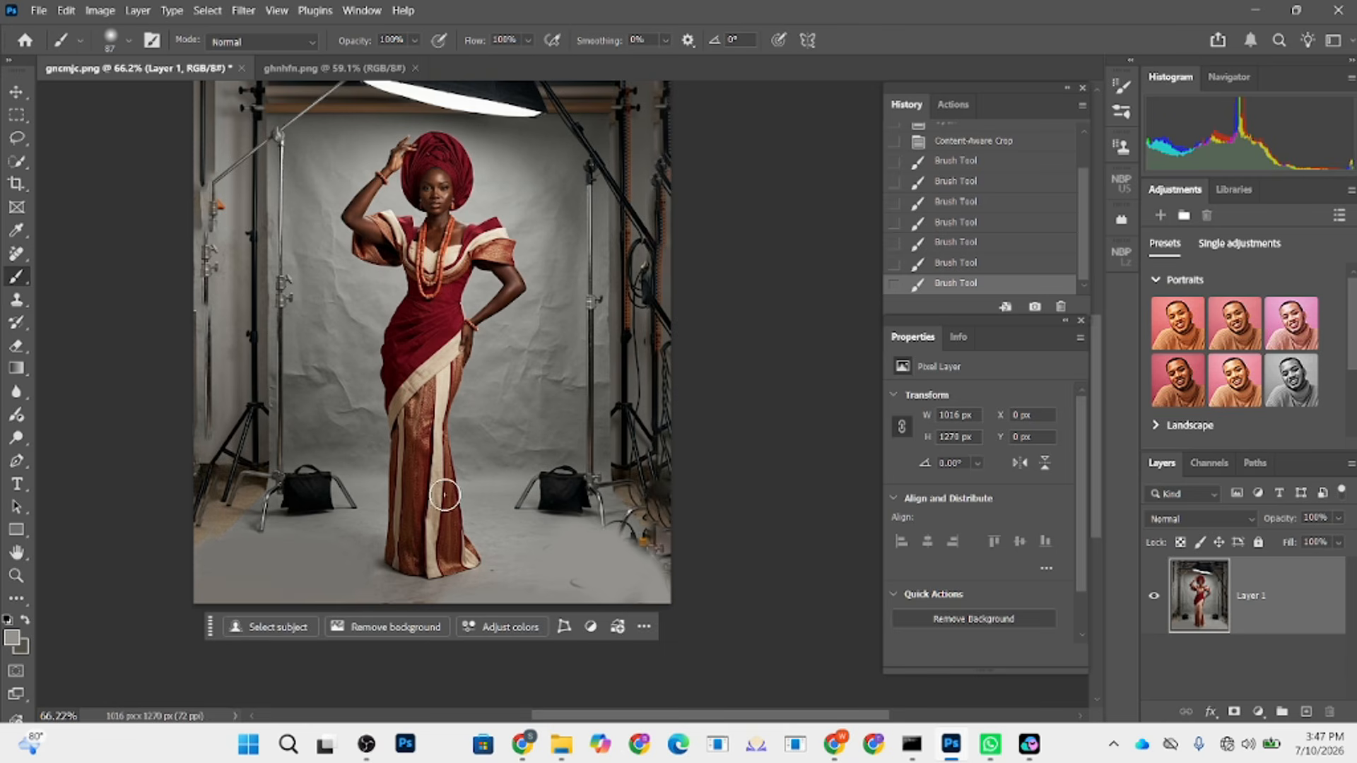
pyautogui.moveTo(511, 474); pyautogui.dragTo(650, 512)
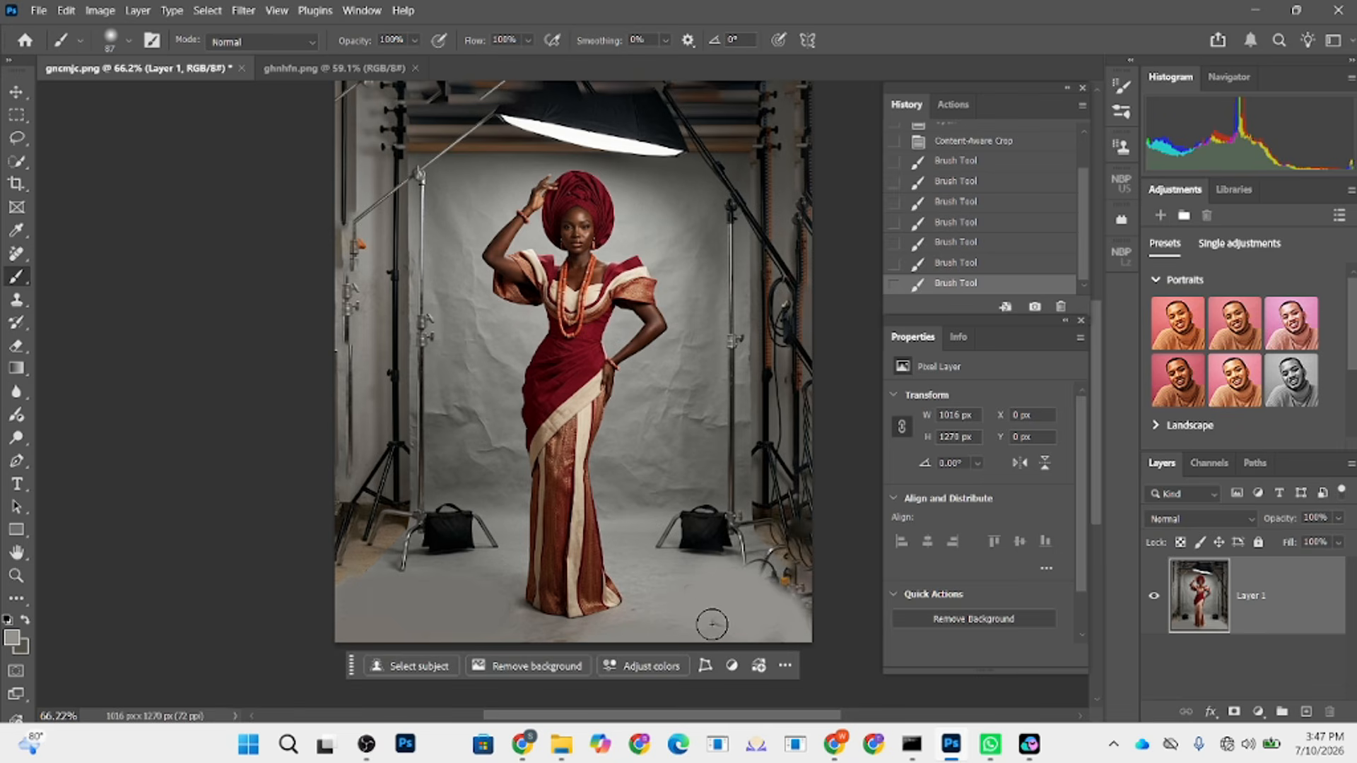
pyautogui.moveTo(712, 615); pyautogui.dragTo(712, 621)
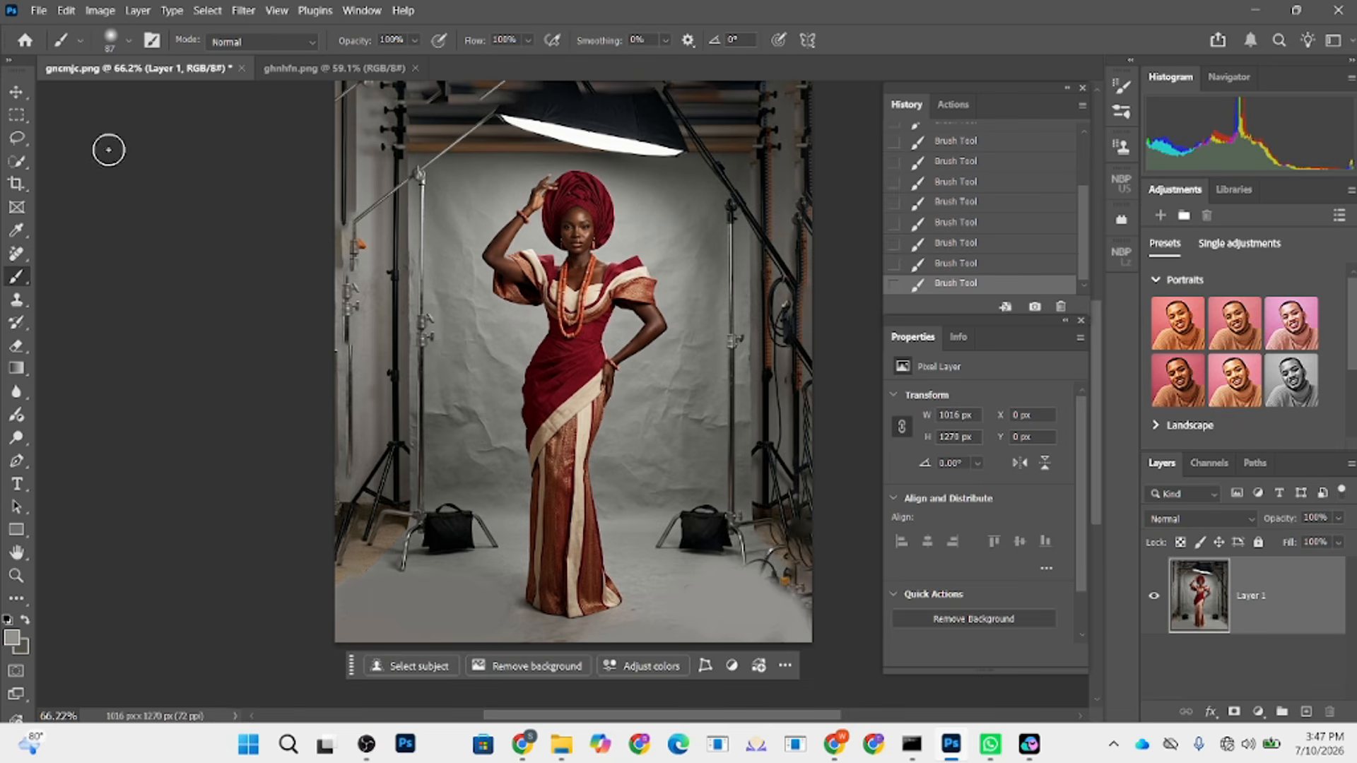
# - Select the woman with Select Subject and expand the selection by 10 pixels
pyautogui.click(17, 161)
pyautogui.click(498, 40)
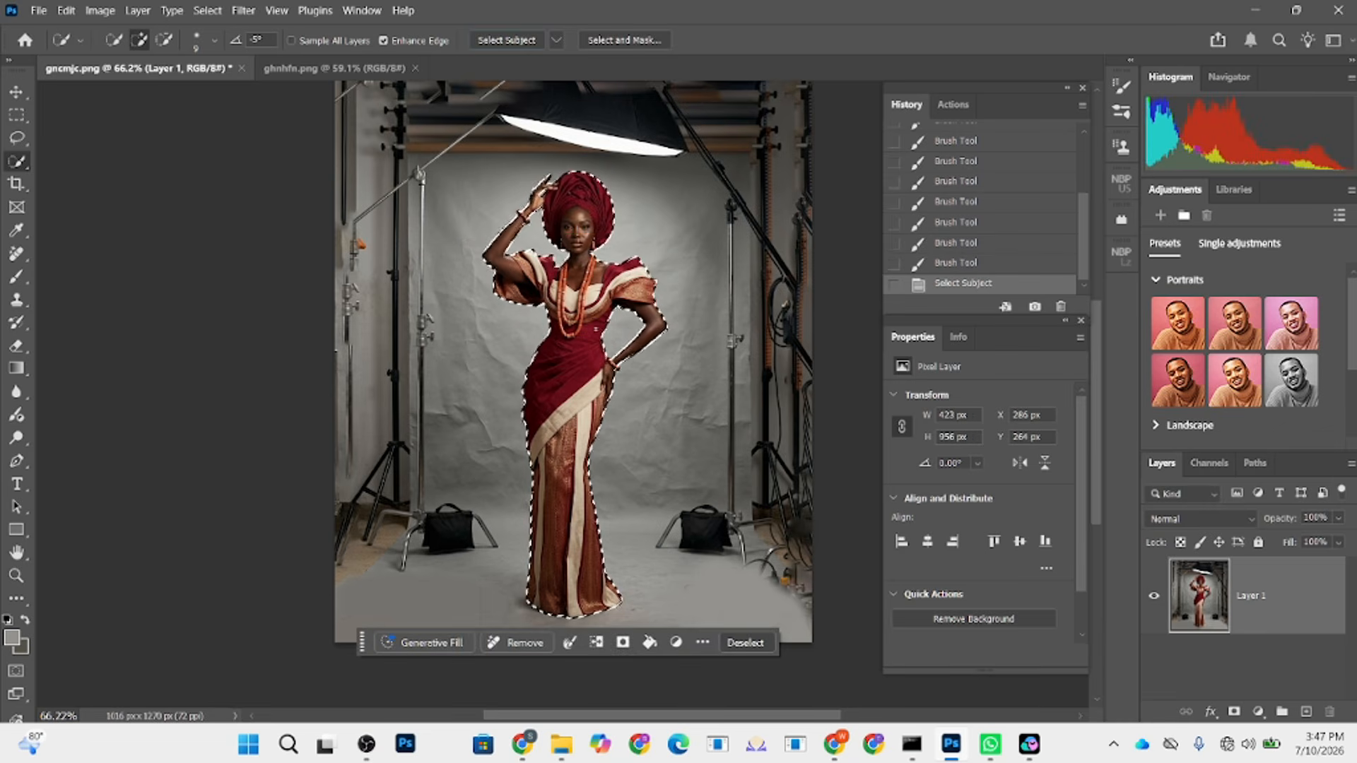
pyautogui.rightClick(599, 326)
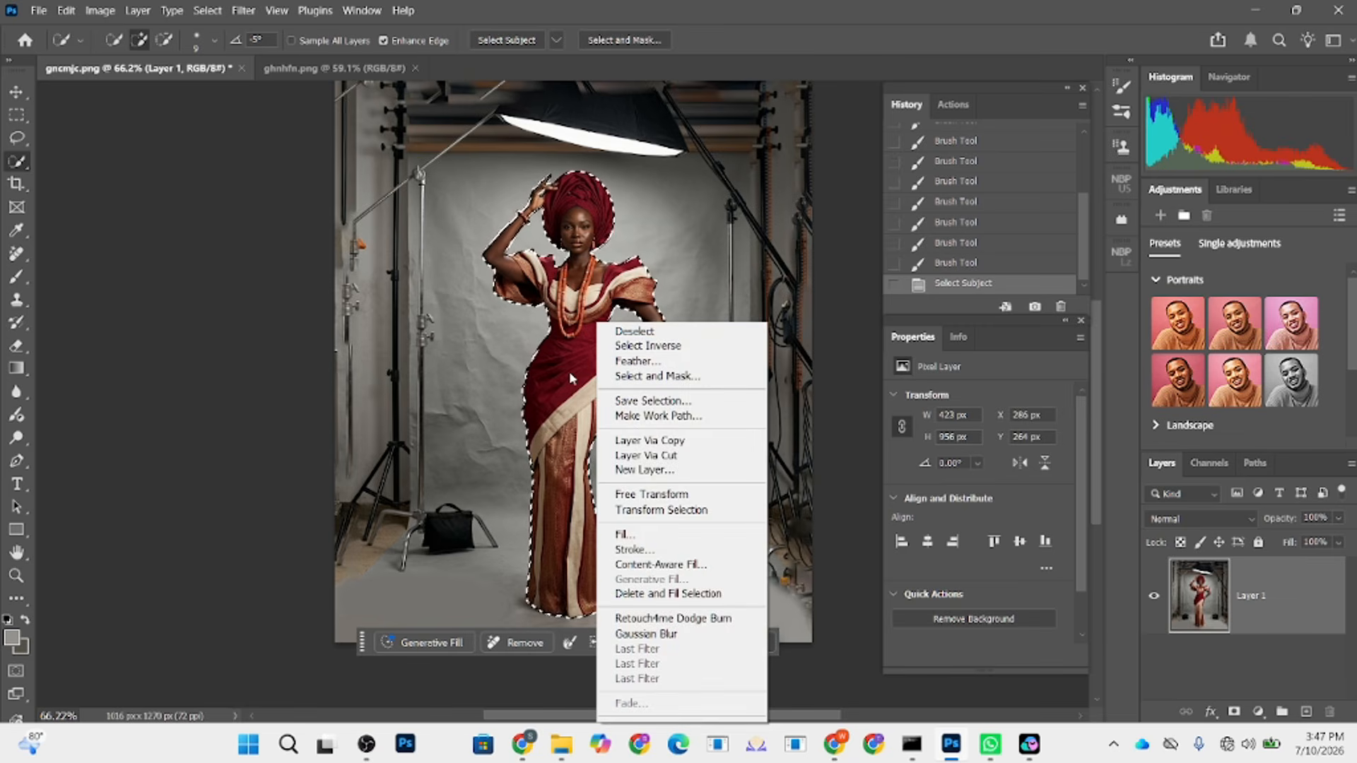
pyautogui.click(487, 248)
pyautogui.click(207, 10)
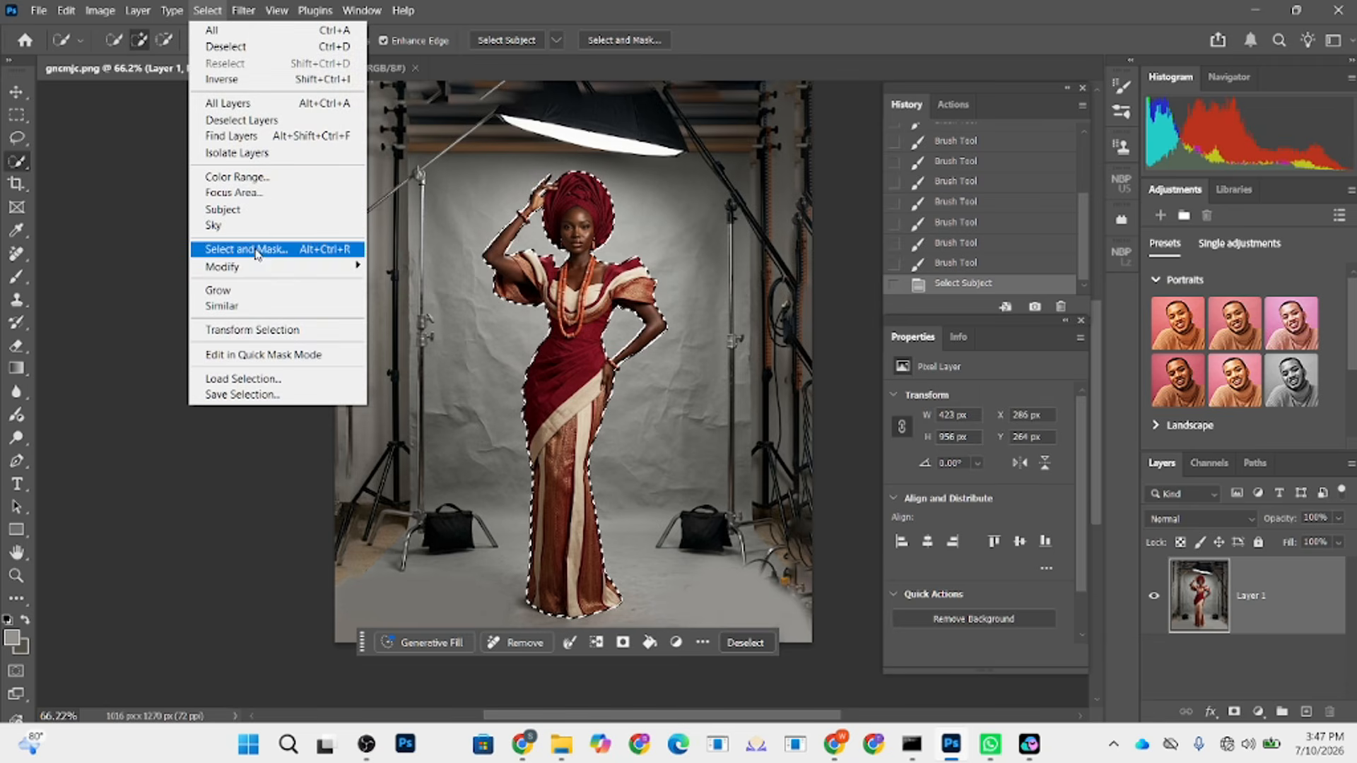
pyautogui.moveTo(325, 267)
pyautogui.click(402, 298)
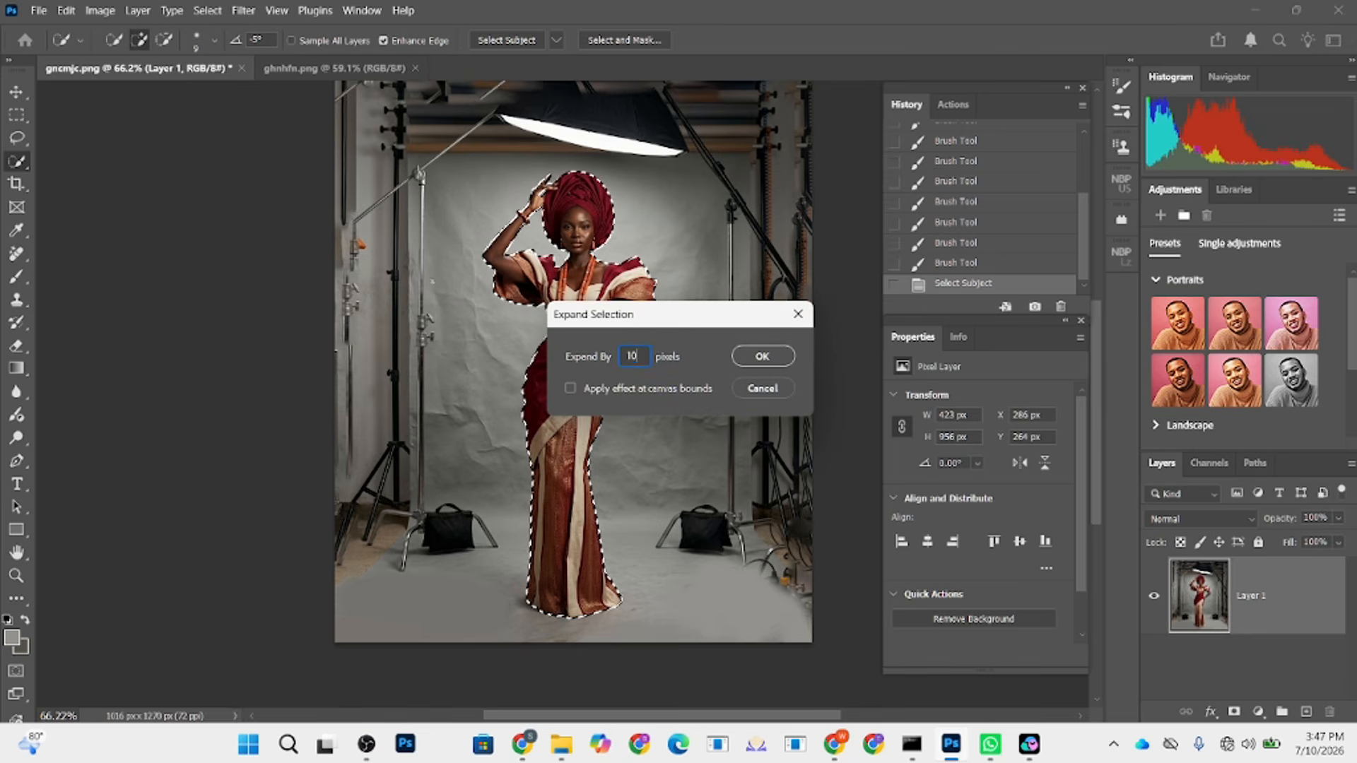
pyautogui.click(763, 355)
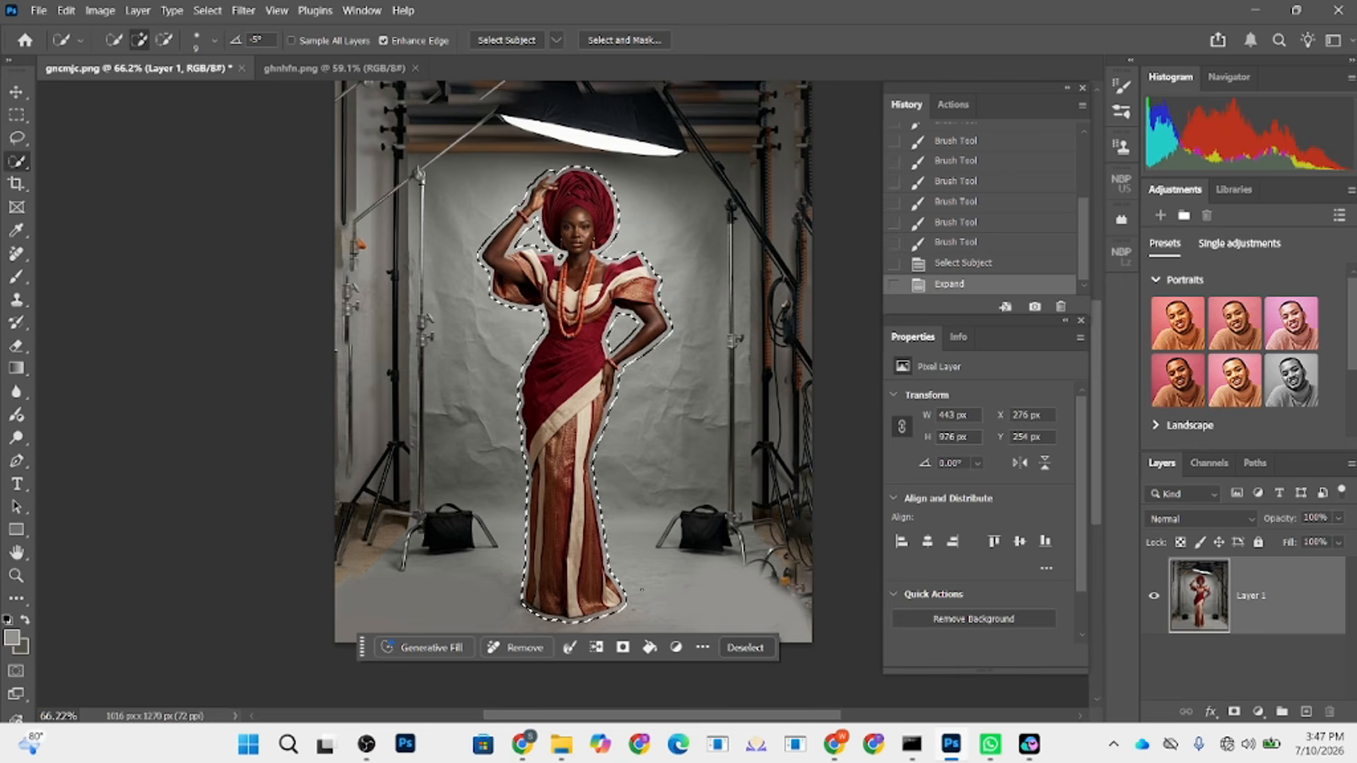
# - Duplicate the portrait layer twice, keeping the selection around the woman active
pyautogui.moveTo(1282, 606); pyautogui.dragTo(1307, 711)
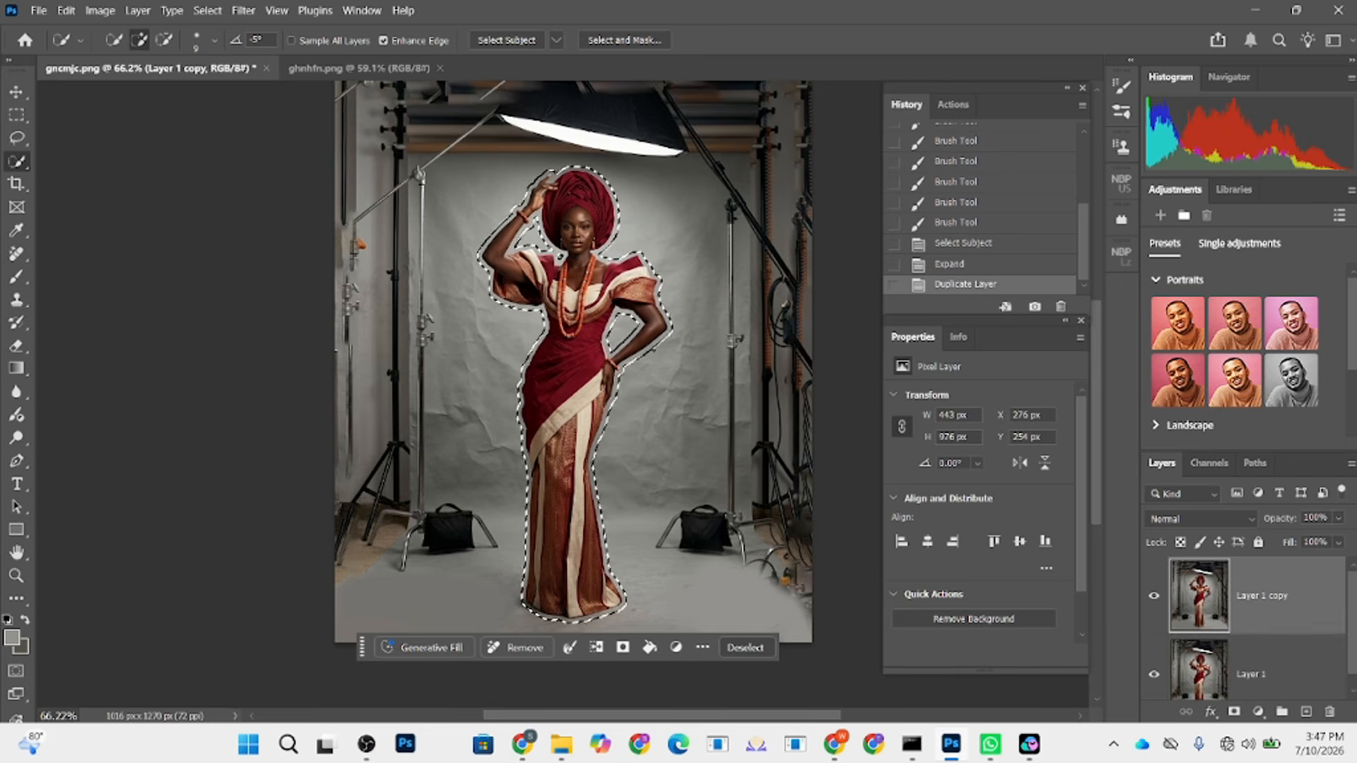
pyautogui.rightClick(655, 323)
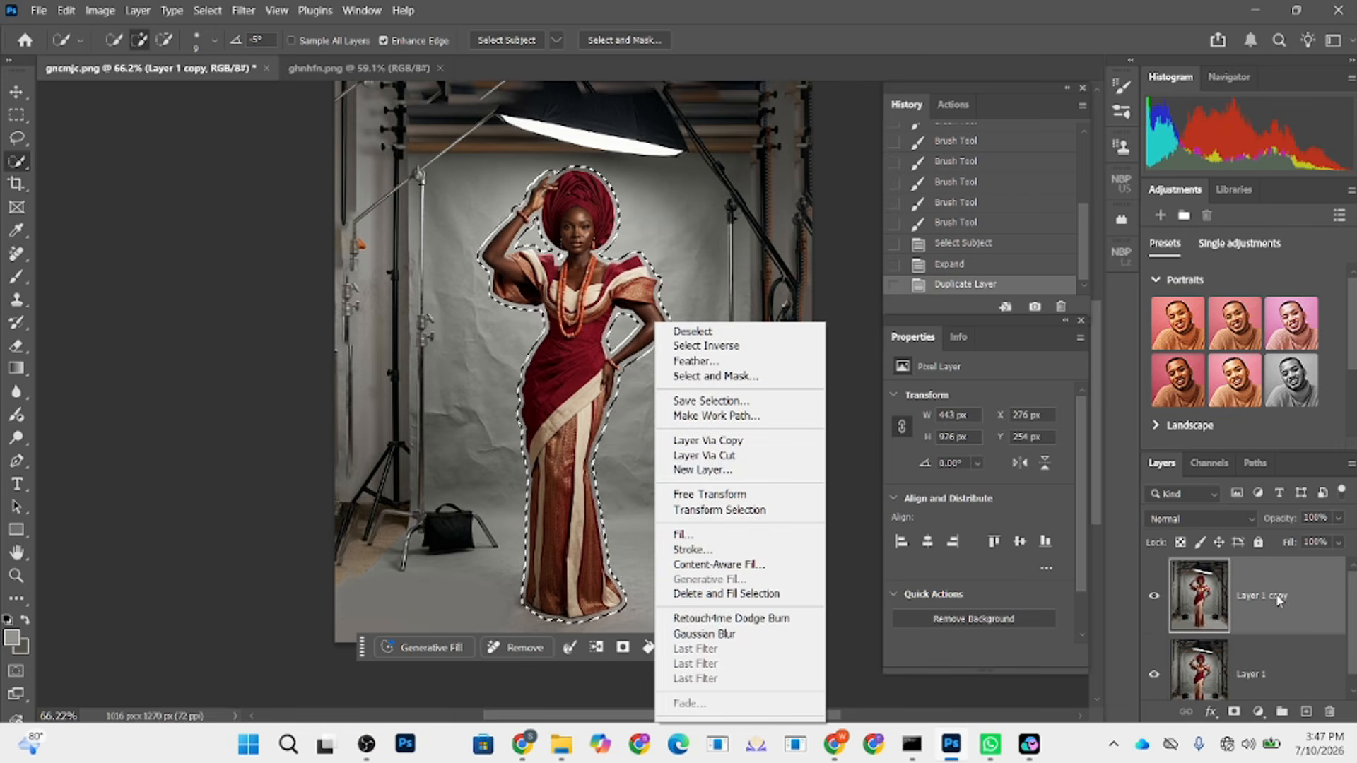
pyautogui.click(1302, 602)
pyautogui.moveTo(1303, 601); pyautogui.dragTo(1307, 710)
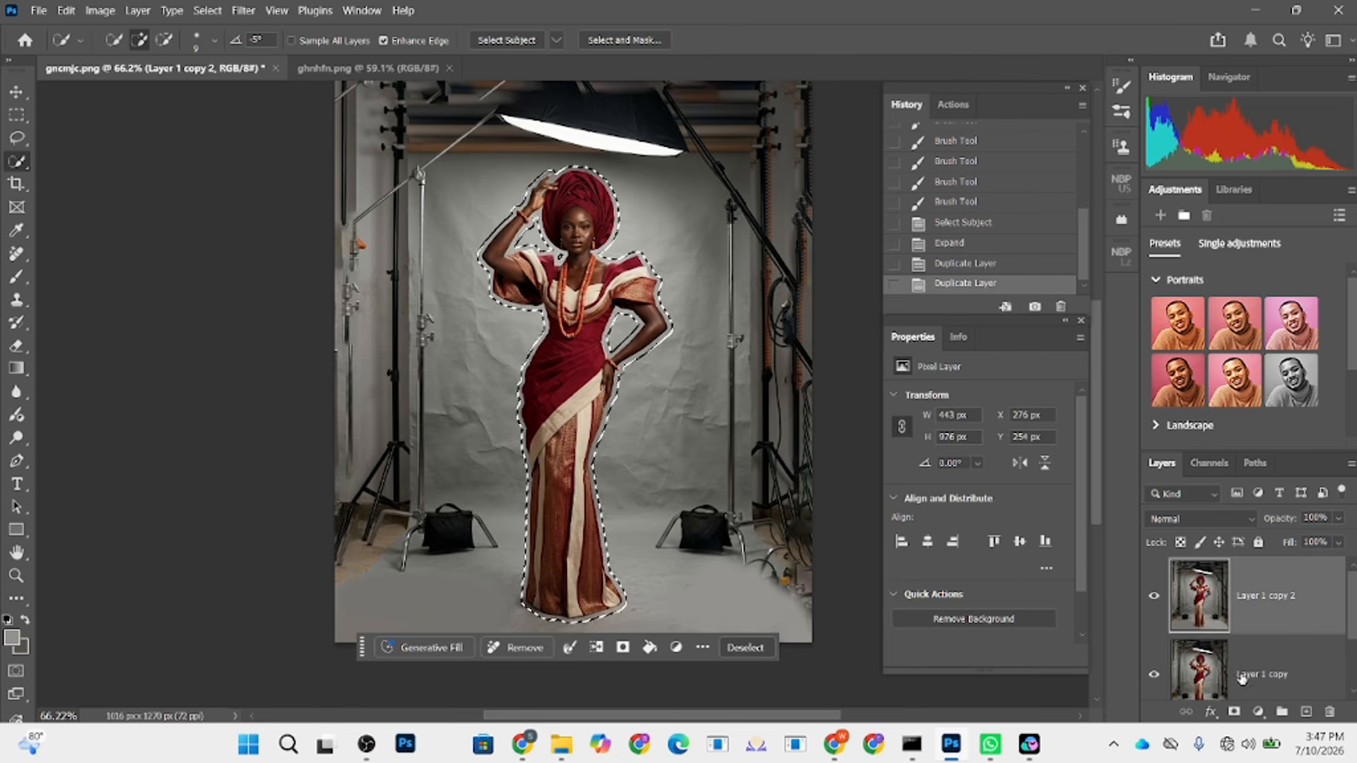
# - Add a layer mask from the selection to the topmost duplicate and inspect the mask on its own
pyautogui.click(1234, 713)
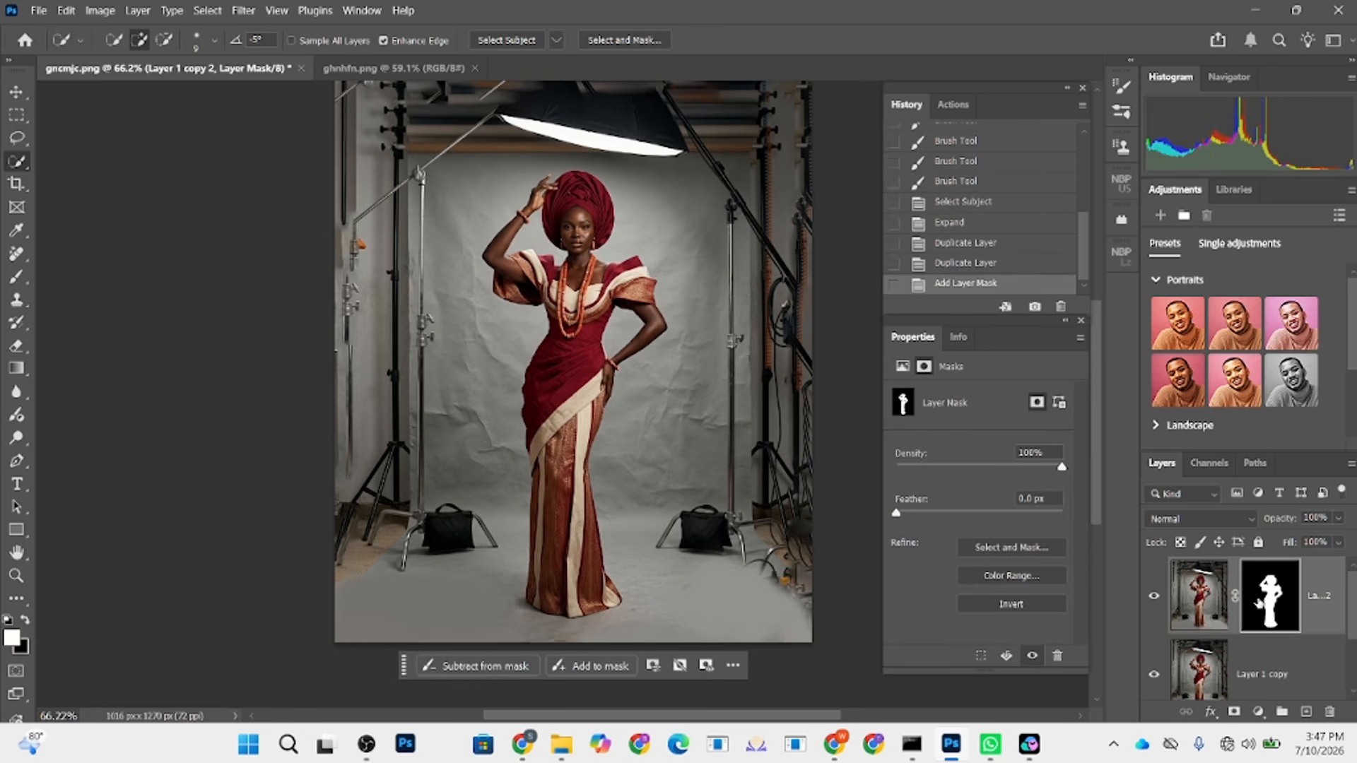
pyautogui.keyDown('alt'); pyautogui.click(1258, 603); pyautogui.keyUp('alt')
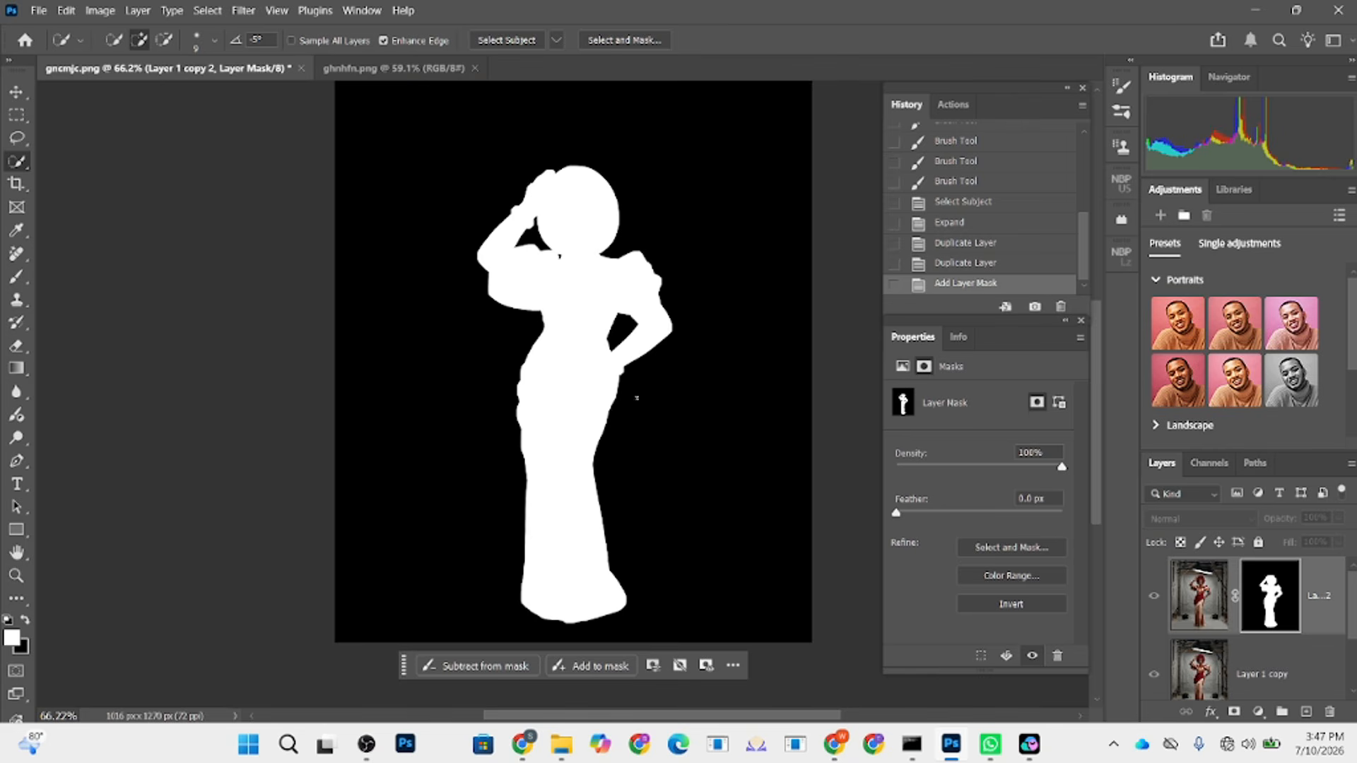
pyautogui.keyDown('alt'); pyautogui.click(1276, 593); pyautogui.keyUp('alt')
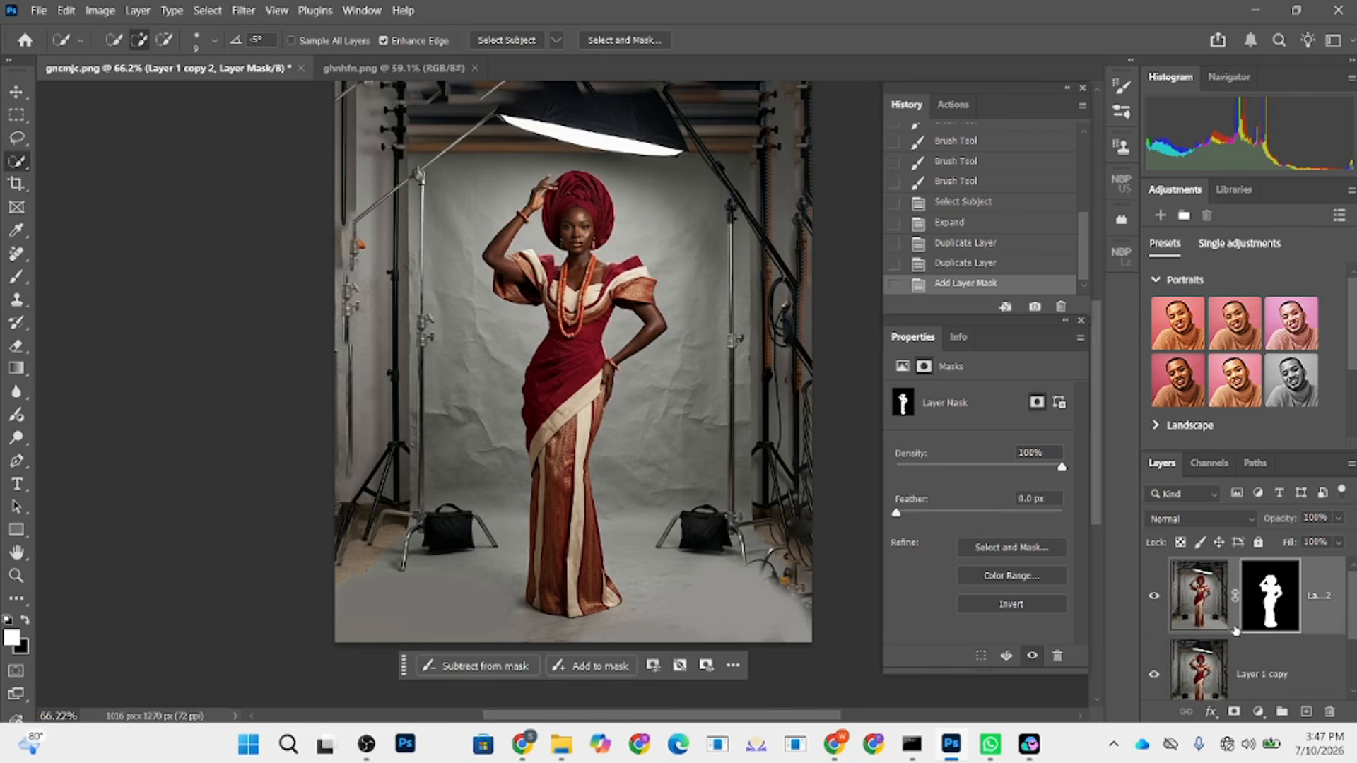
# - Hide the two unmasked portrait layers to inspect the woman's cutout edge, and show both layers again
pyautogui.scroll(-1, 1164, 683)
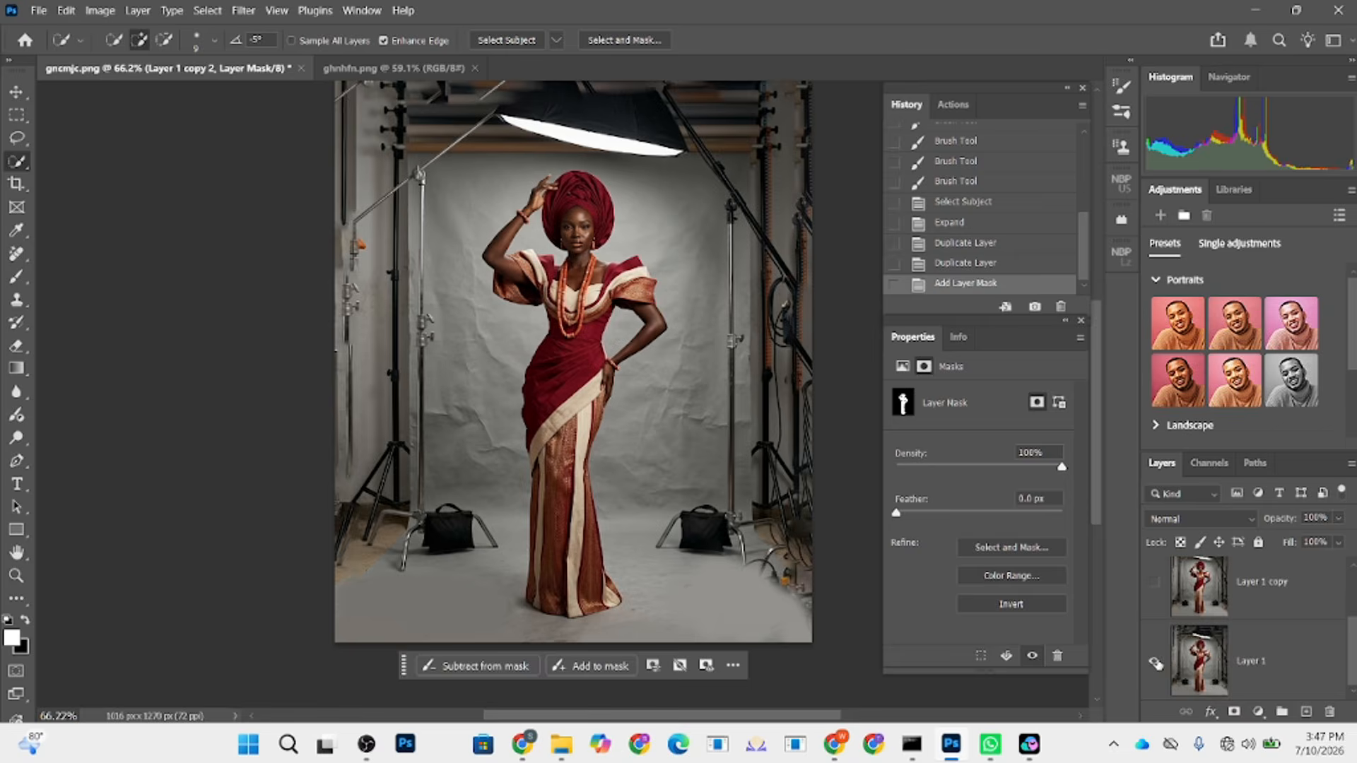
pyautogui.click(1155, 663)
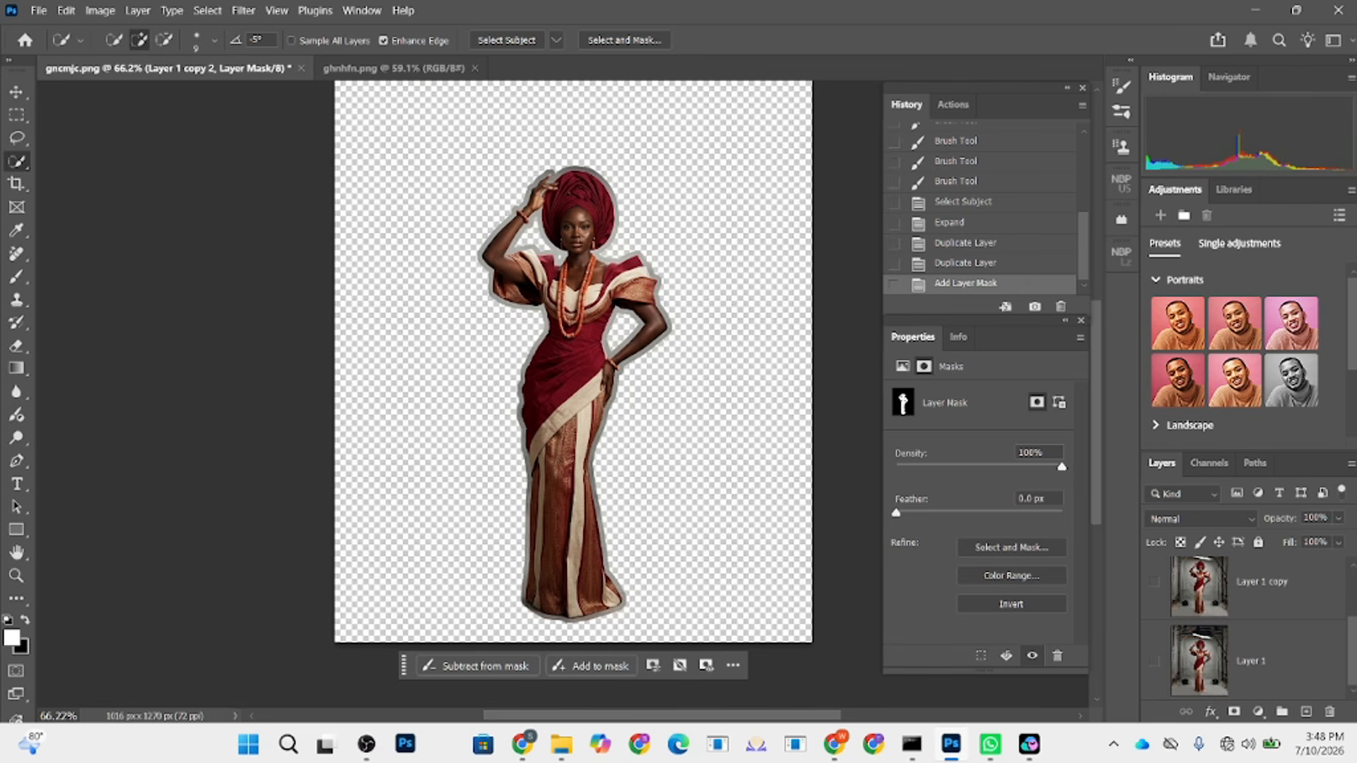
pyautogui.scroll(5, 779, 432)
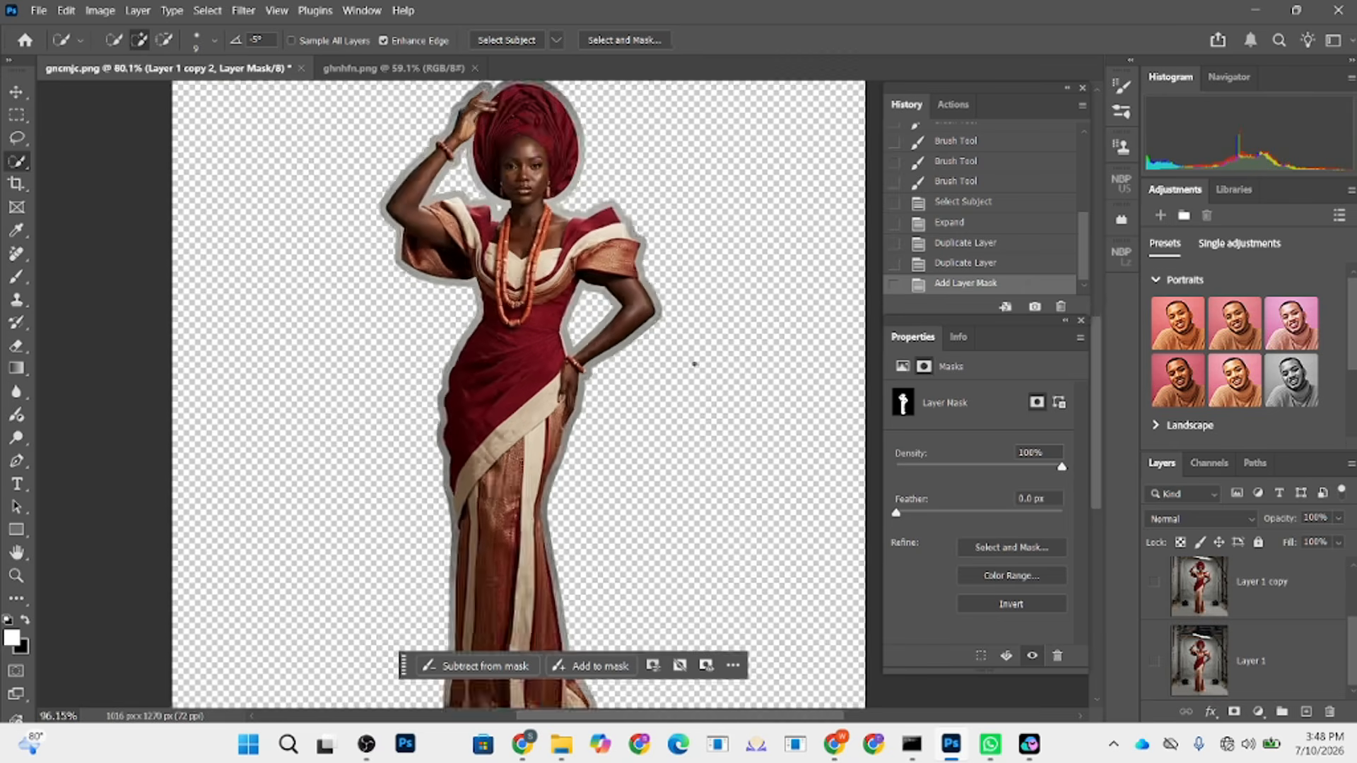
pyautogui.scroll(-3, 579, 321)
pyautogui.scroll(-2, 581, 381)
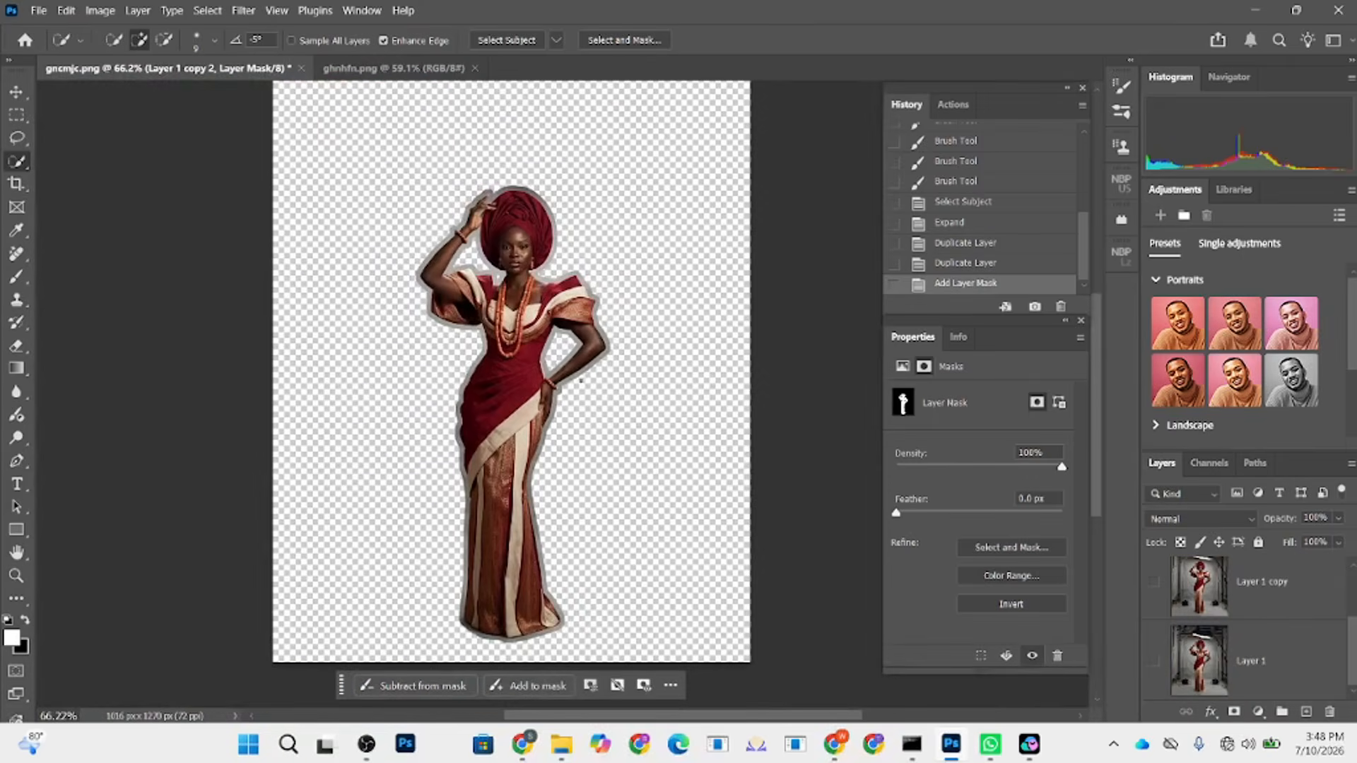
pyautogui.click(1155, 661)
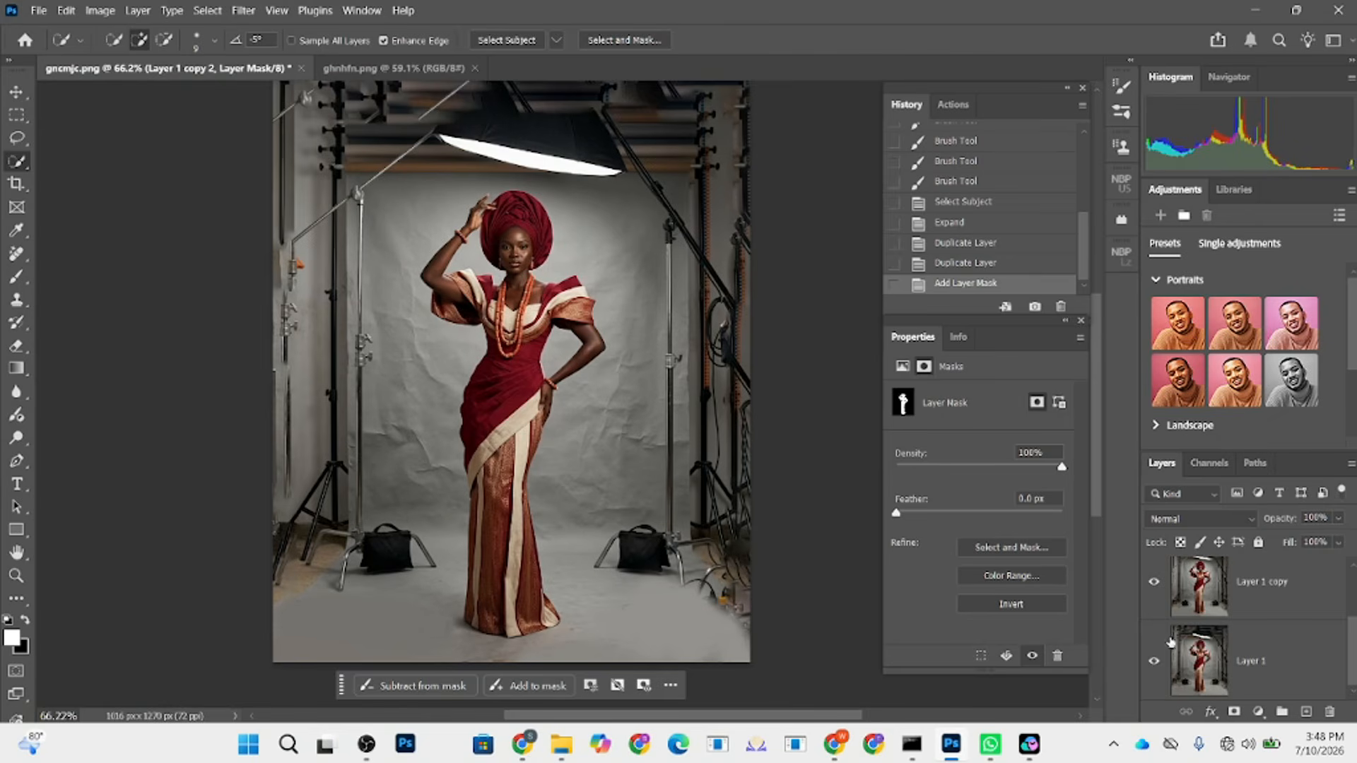
pyautogui.scroll(2, 1220, 671)
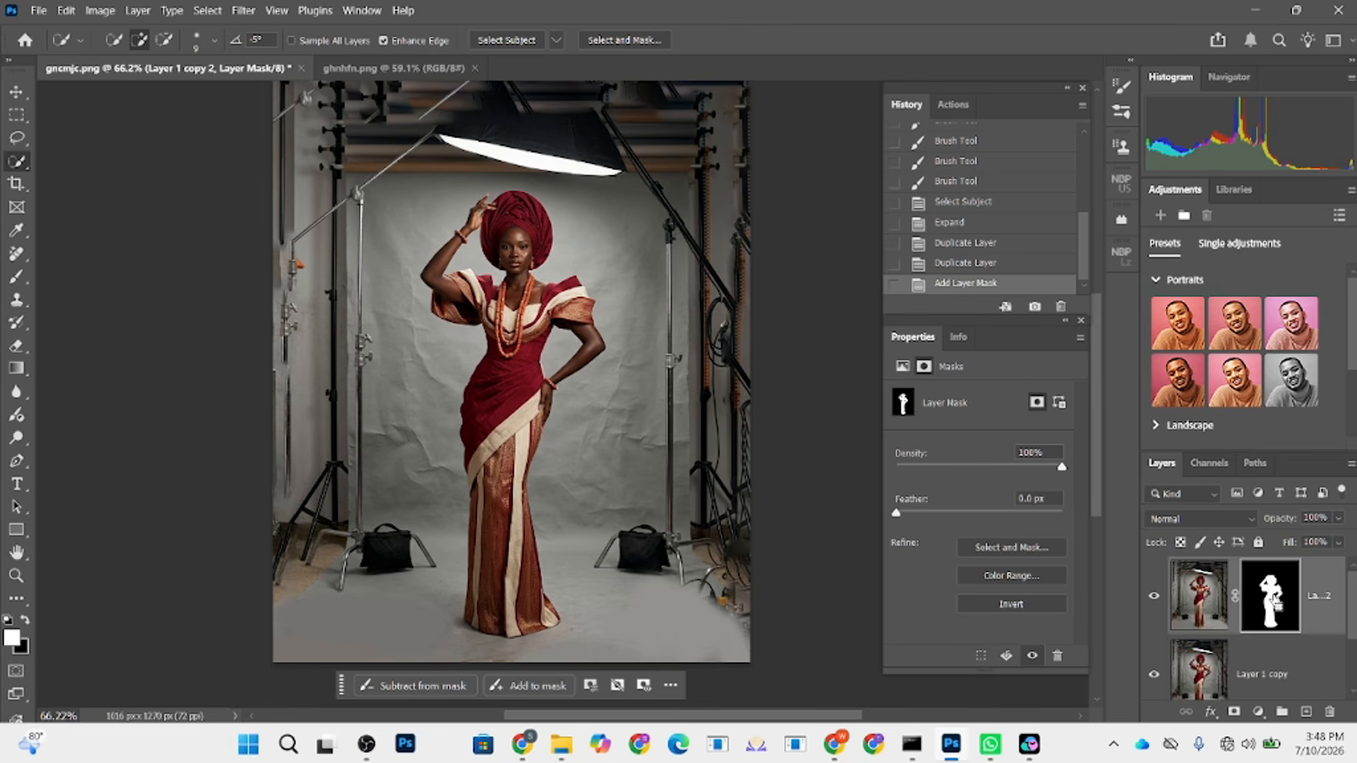
# - Load the cutout mask as a selection, fill the woman out of Layer 1 copy with content-aware background, and deselect
pyautogui.keyDown('ctrl'); pyautogui.click(1270, 595); pyautogui.keyUp('ctrl')
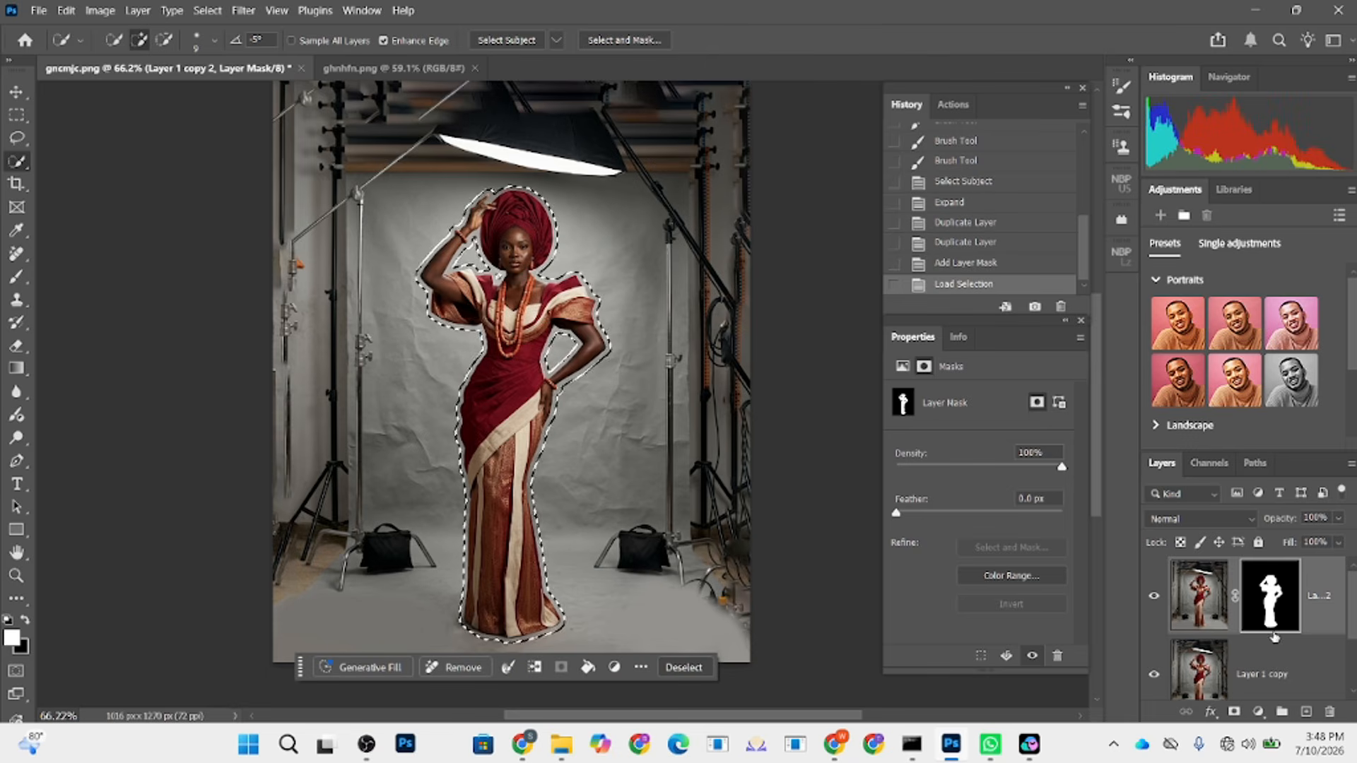
pyautogui.click(1198, 689)
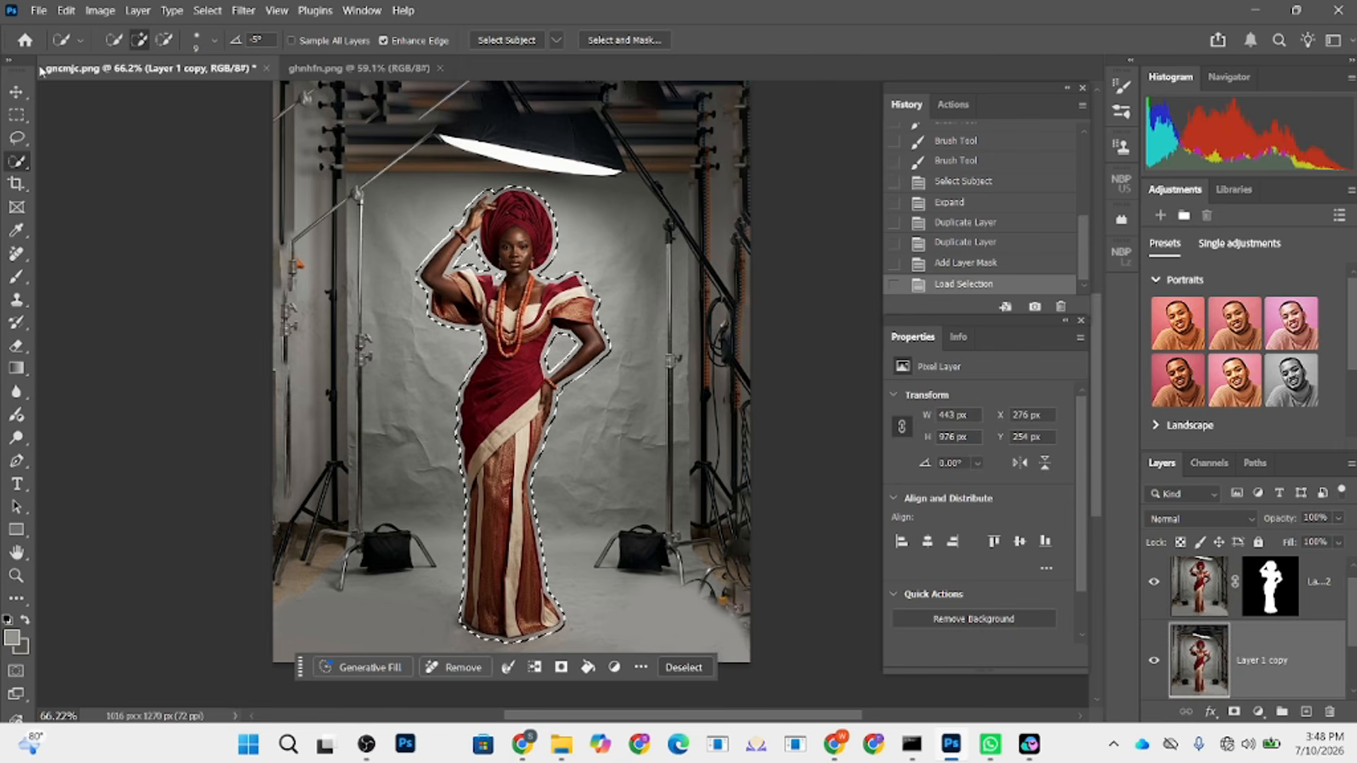
pyautogui.click(199, 13)
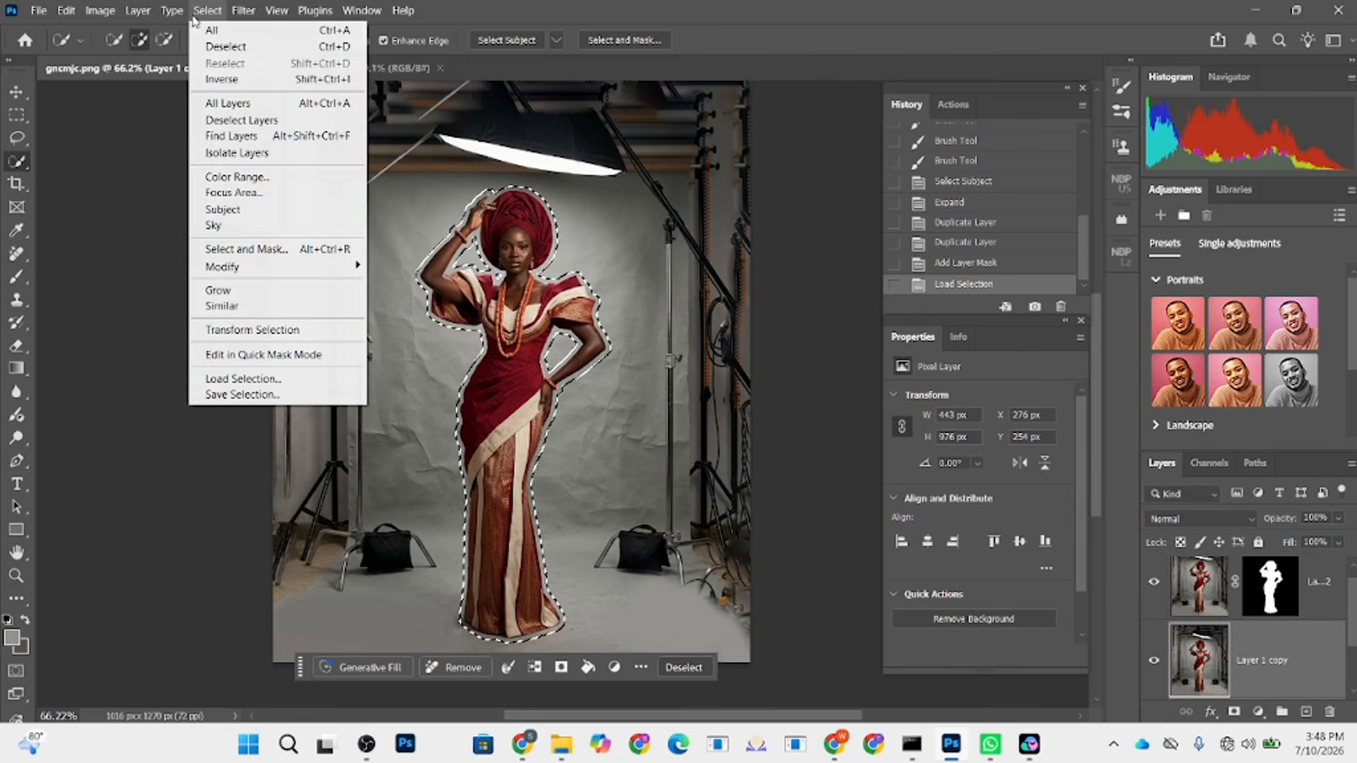
pyautogui.click(242, 219)
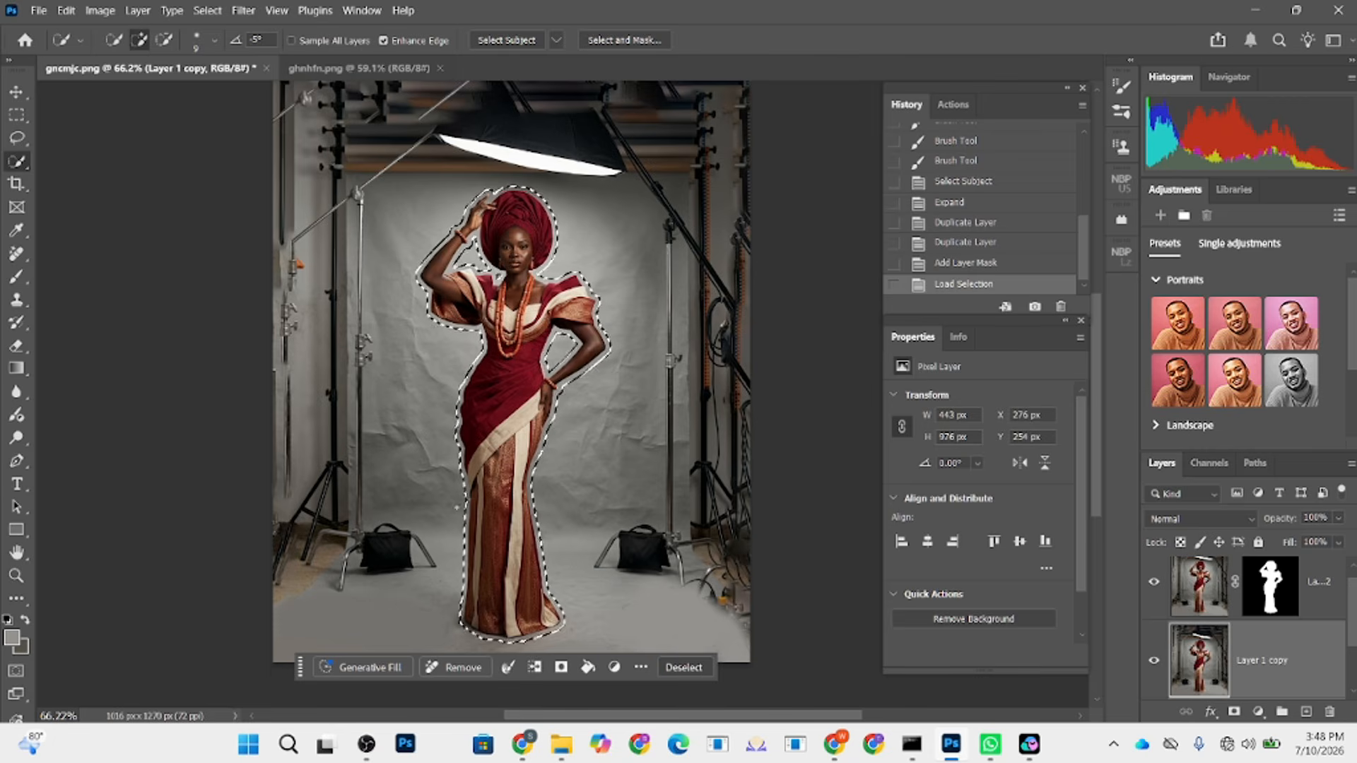
pyautogui.rightClick(475, 472)
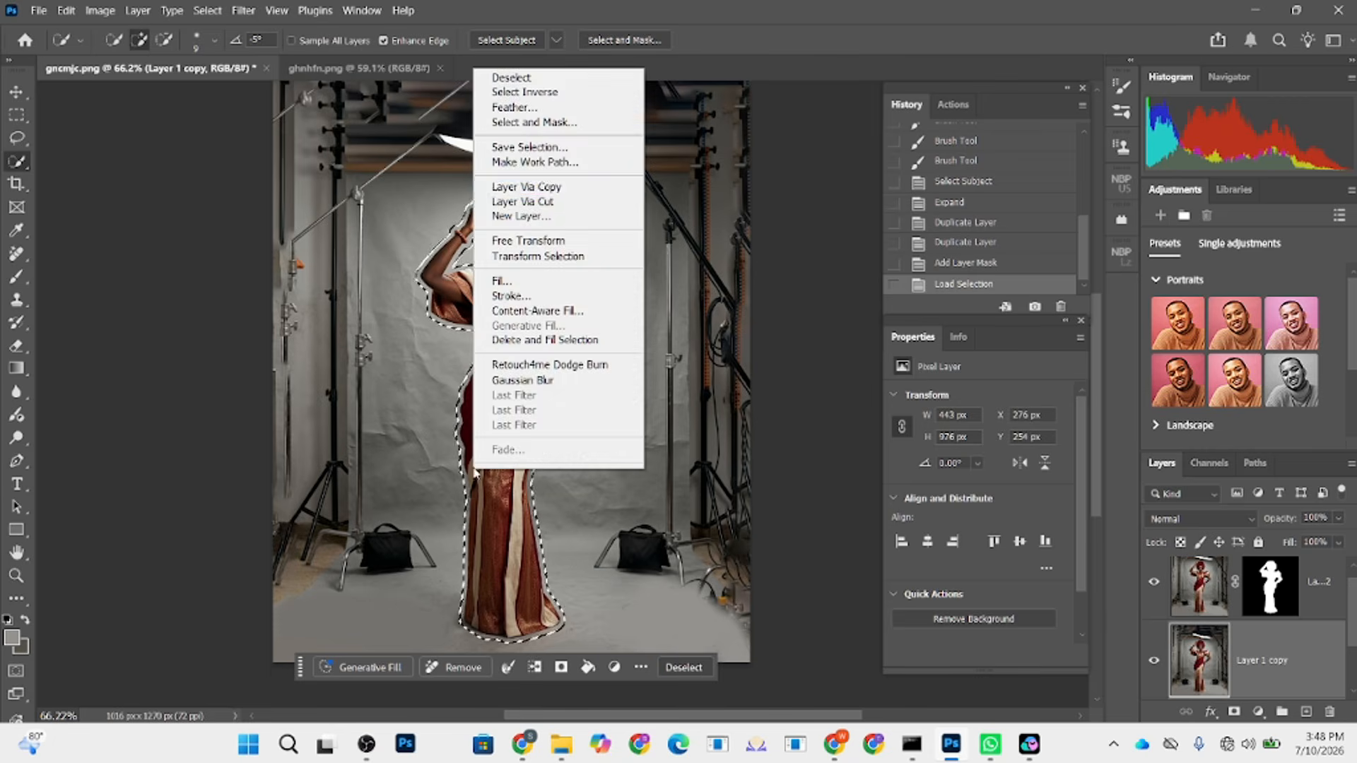
pyautogui.click(530, 280)
pyautogui.click(553, 174)
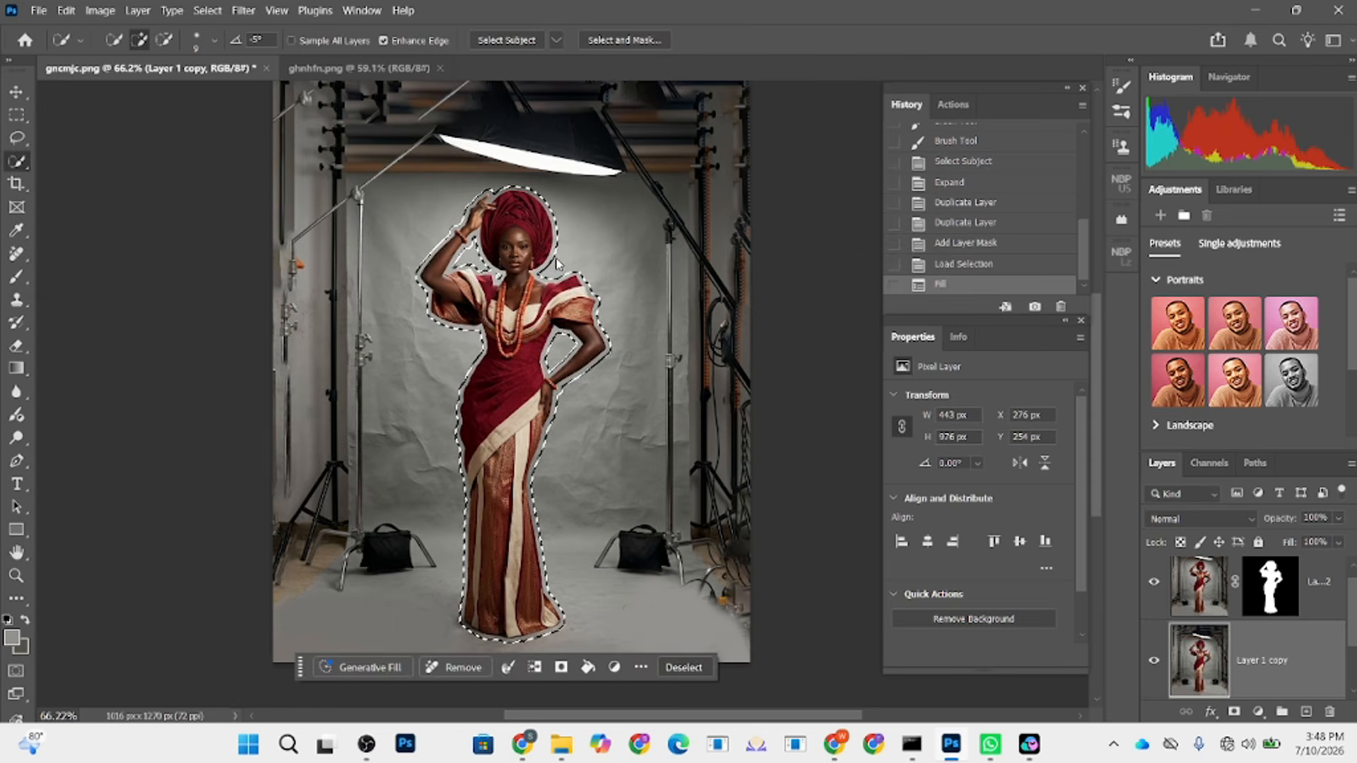
pyautogui.hotkey('ctrl', 'd')
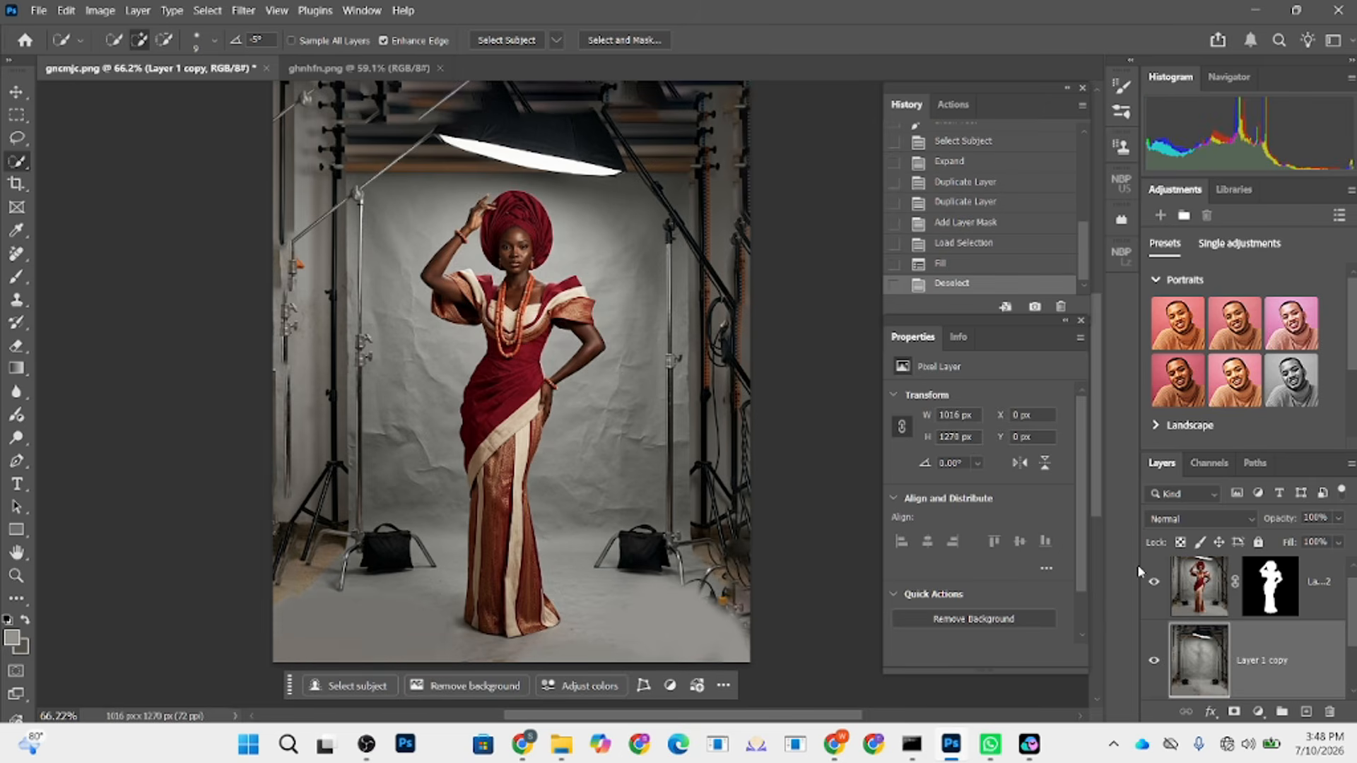
# - Hide the masked woman layer and lasso the clean backdrop and floor, keeping inside the light stands
pyautogui.click(1154, 582)
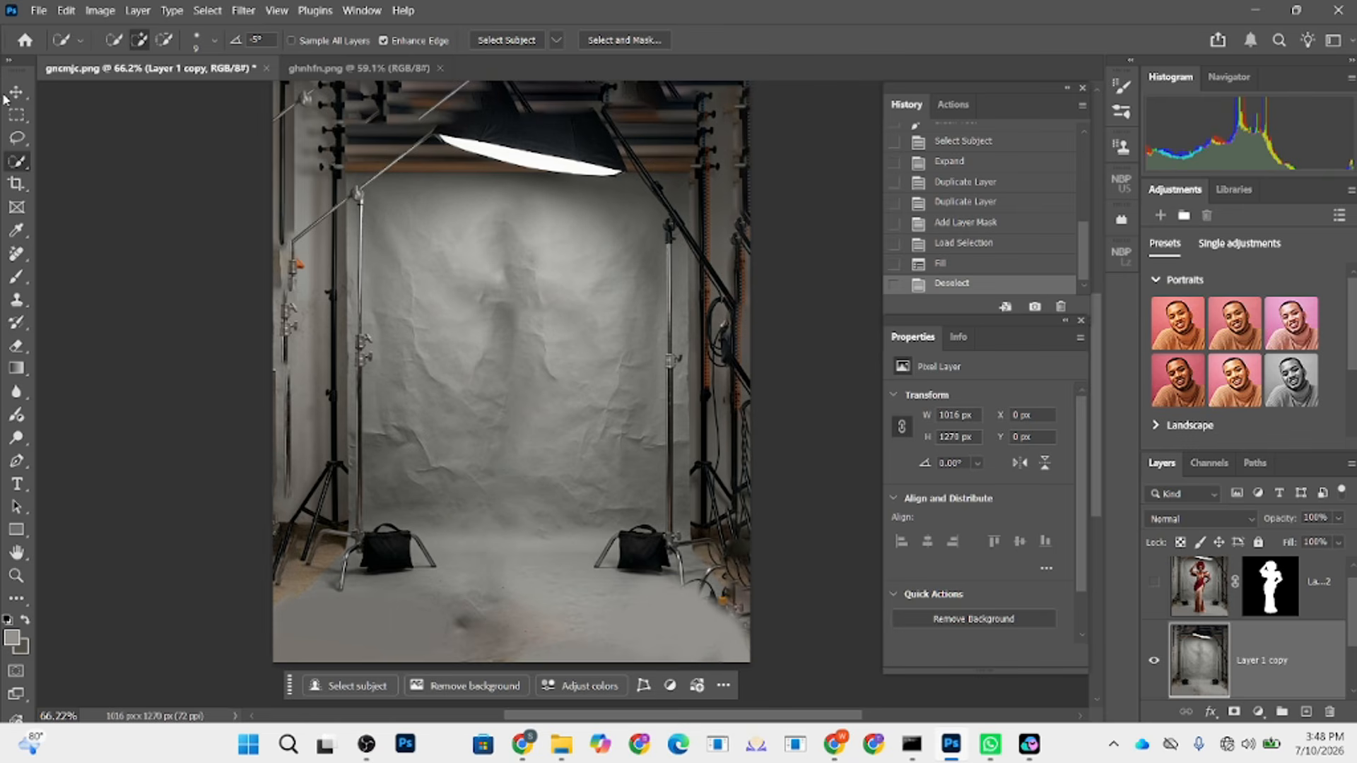
pyautogui.click(18, 141)
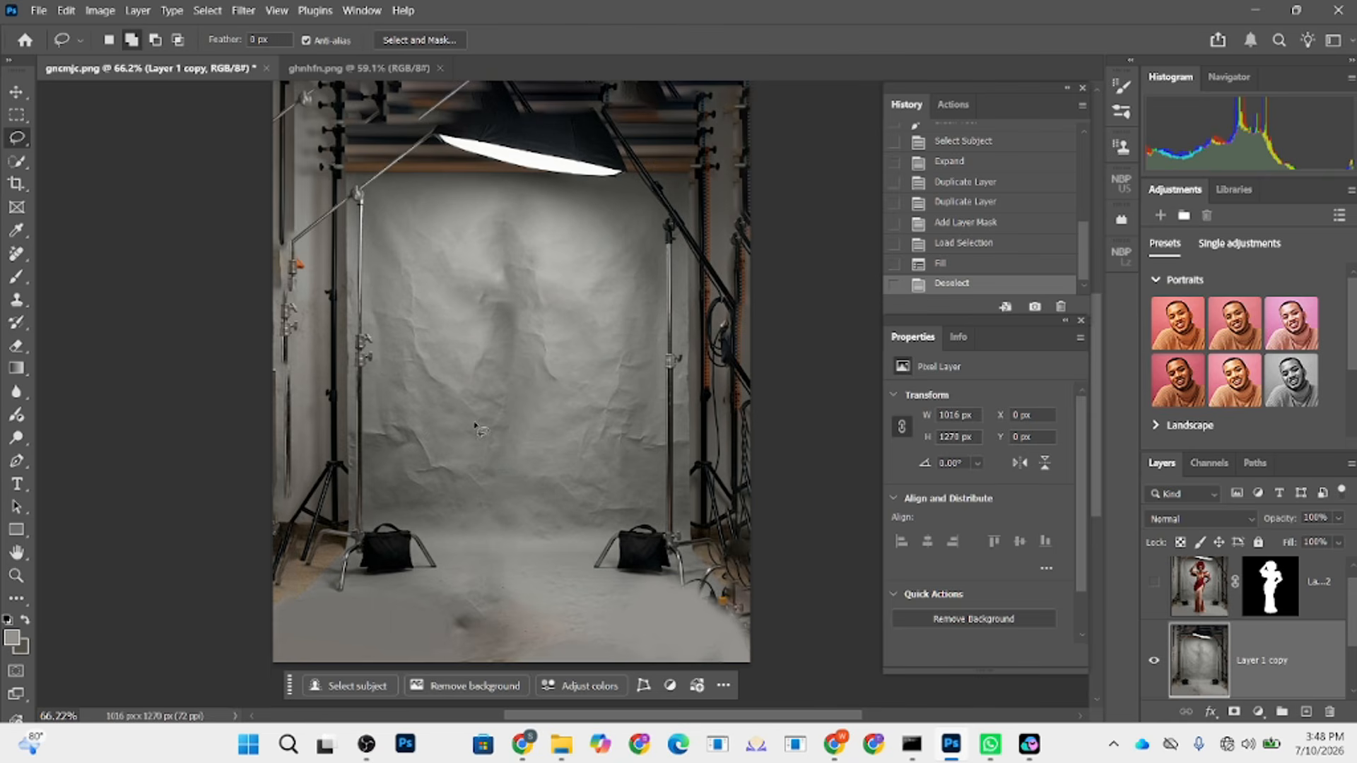
pyautogui.moveTo(352, 600); pyautogui.dragTo(409, 594)
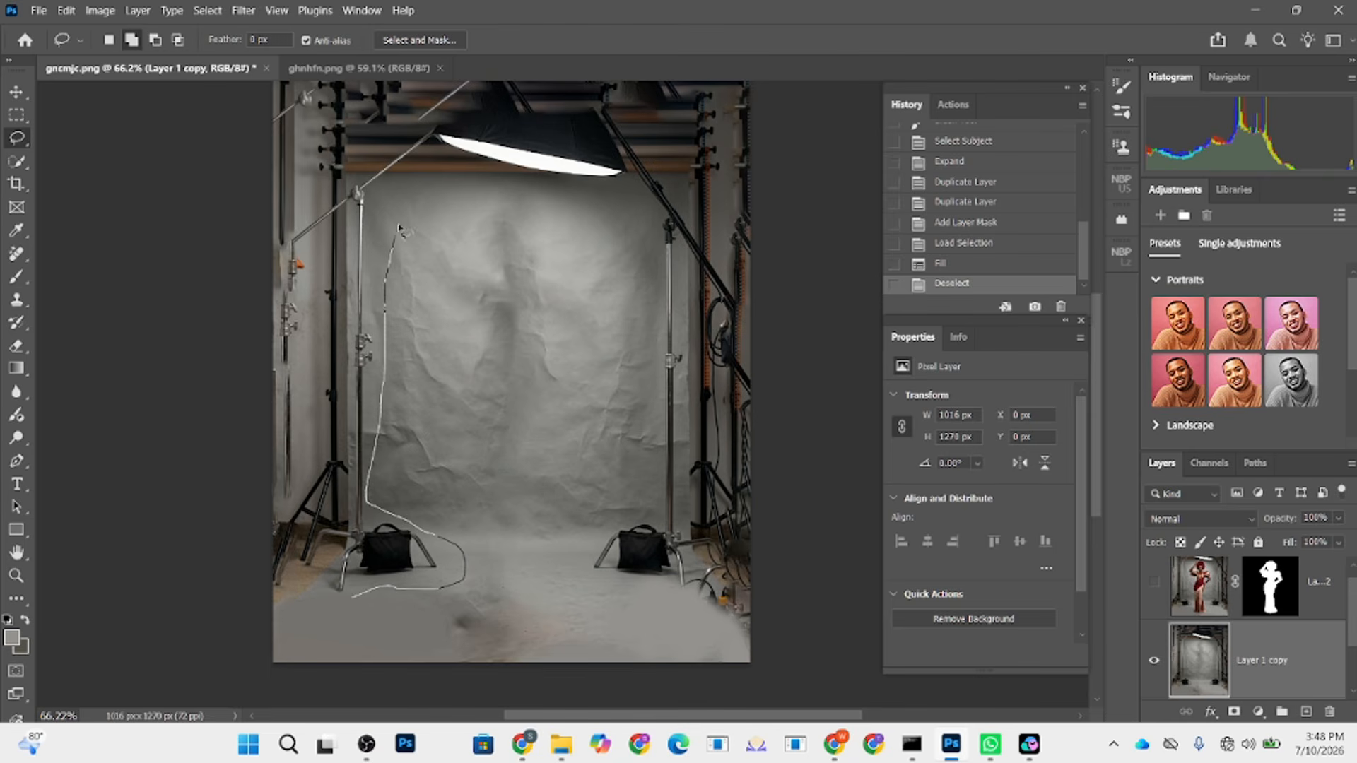
pyautogui.moveTo(446, 183)
pyautogui.mouseDown()
pyautogui.moveTo(617, 208)
pyautogui.moveTo(592, 196)
pyautogui.moveTo(629, 206)
pyautogui.moveTo(646, 253)
pyautogui.mouseUp()
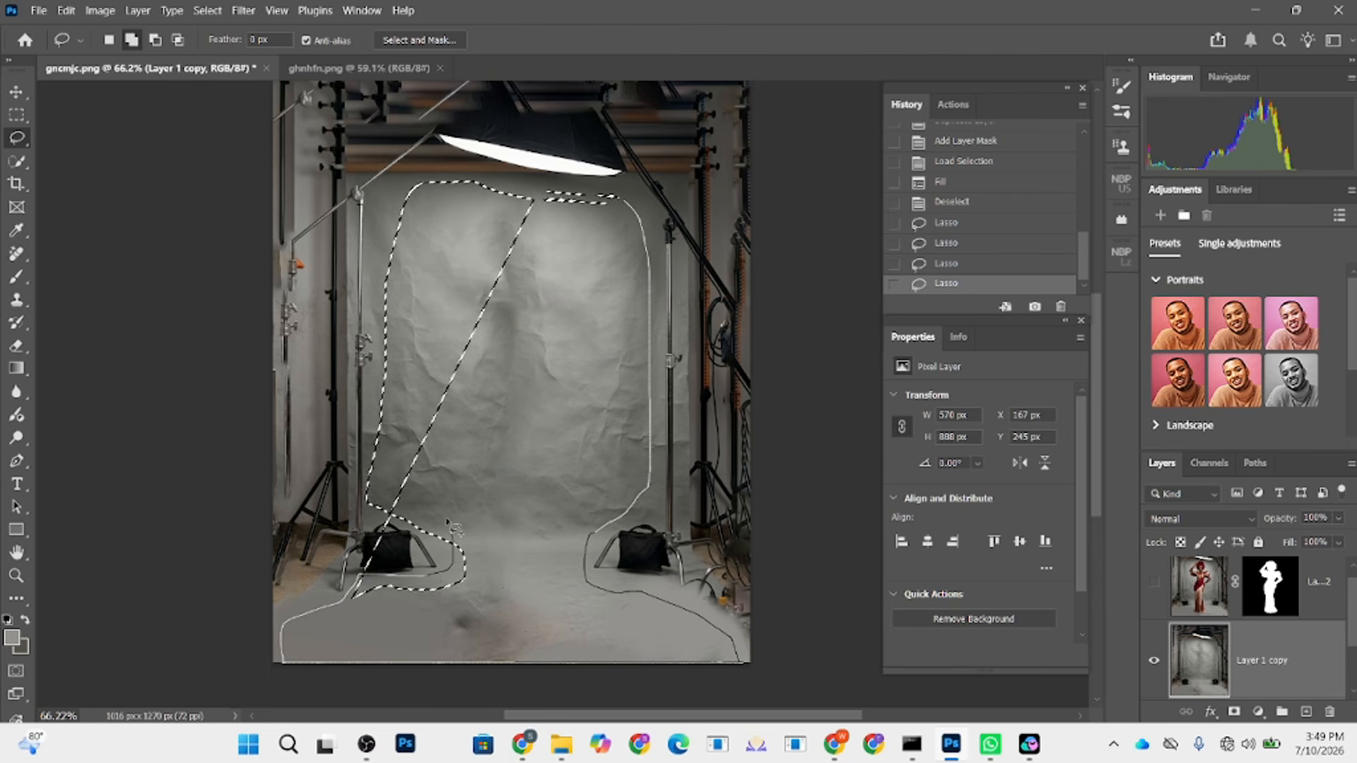
# - Refine the lasso selection by subtracting the left sandbag area and adding the missing wedge across the backdrop
pyautogui.moveTo(432, 473)
pyautogui.mouseDown()
pyautogui.moveTo(422, 445)
pyautogui.moveTo(446, 563)
pyautogui.moveTo(463, 509)
pyautogui.mouseUp()
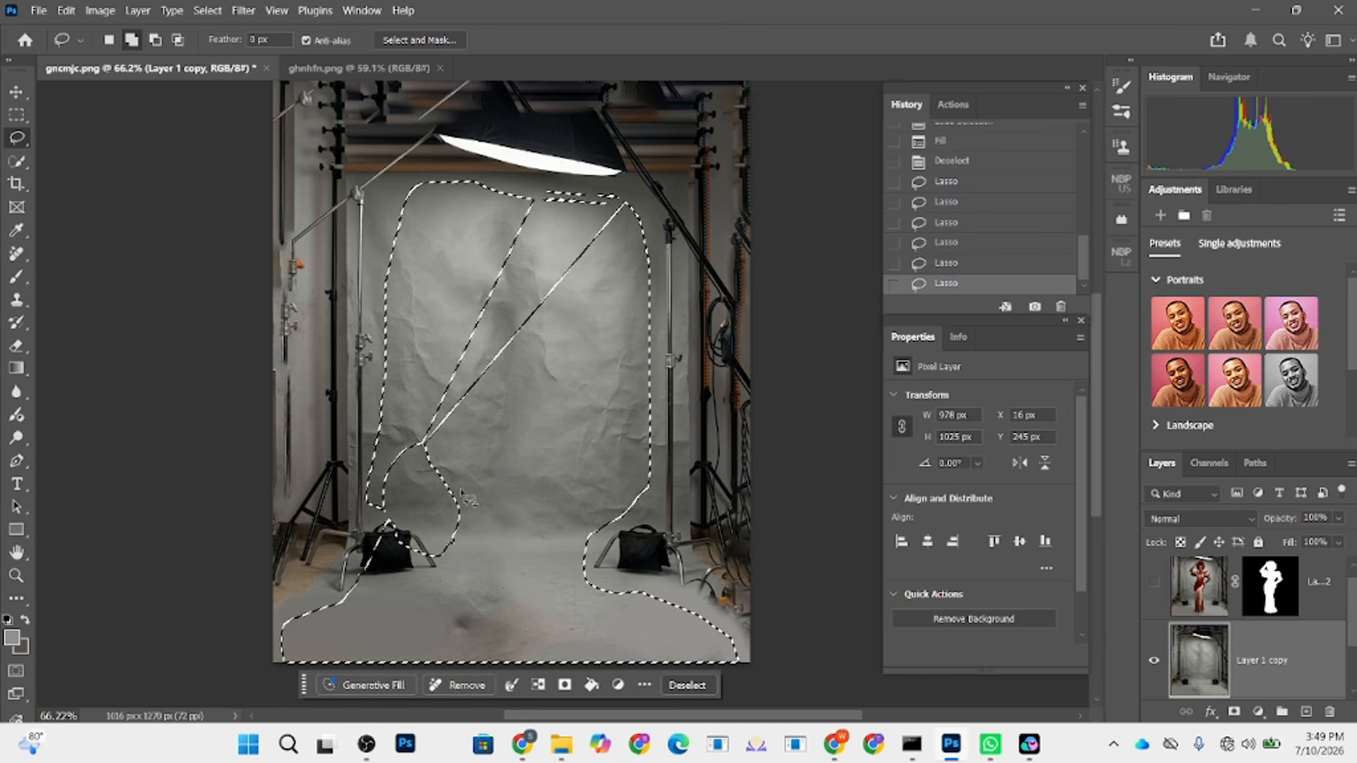
pyautogui.hotkey('ctrl', 'z')
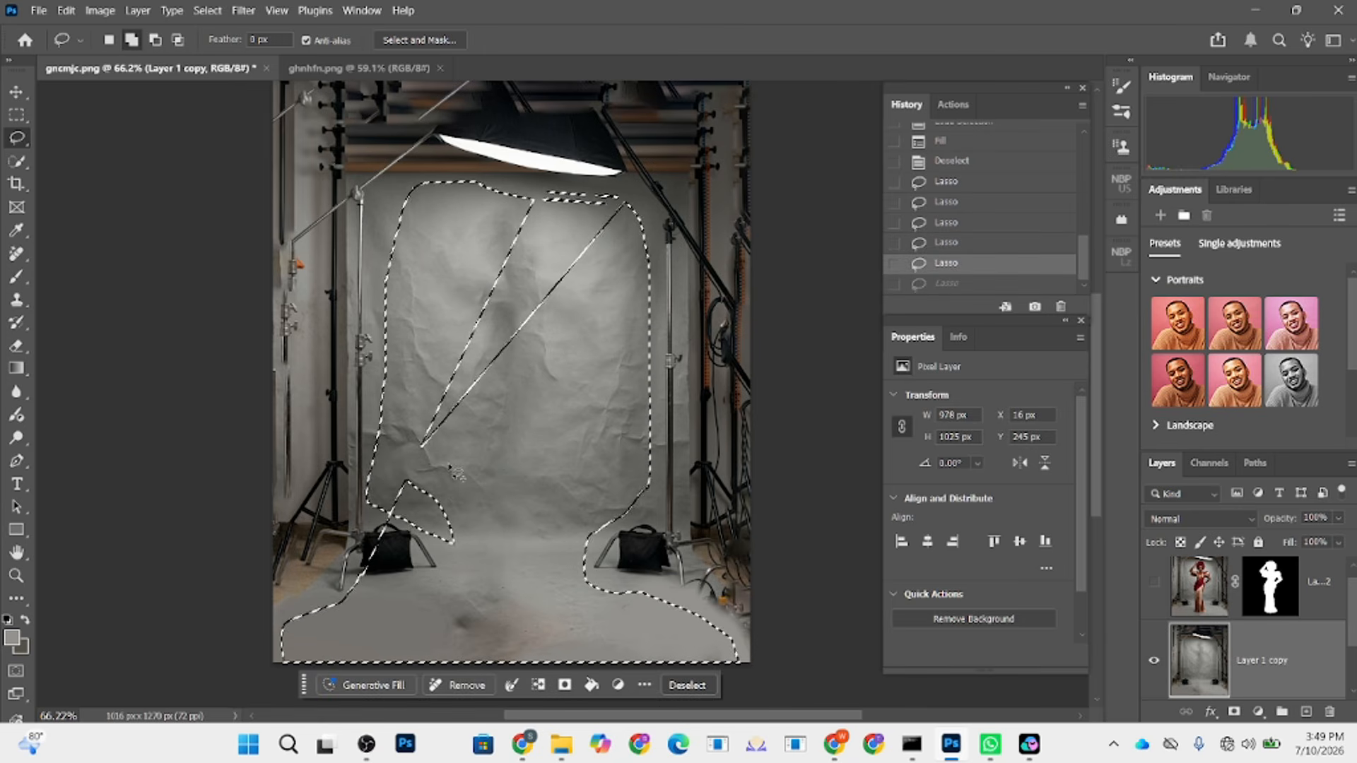
pyautogui.moveTo(417, 461)
pyautogui.keyDown('alt'); pyautogui.mouseDown()
pyautogui.moveTo(464, 508)
pyautogui.moveTo(451, 550)
pyautogui.moveTo(432, 565)
pyautogui.moveTo(400, 507)
pyautogui.mouseUp(); pyautogui.keyUp('alt')
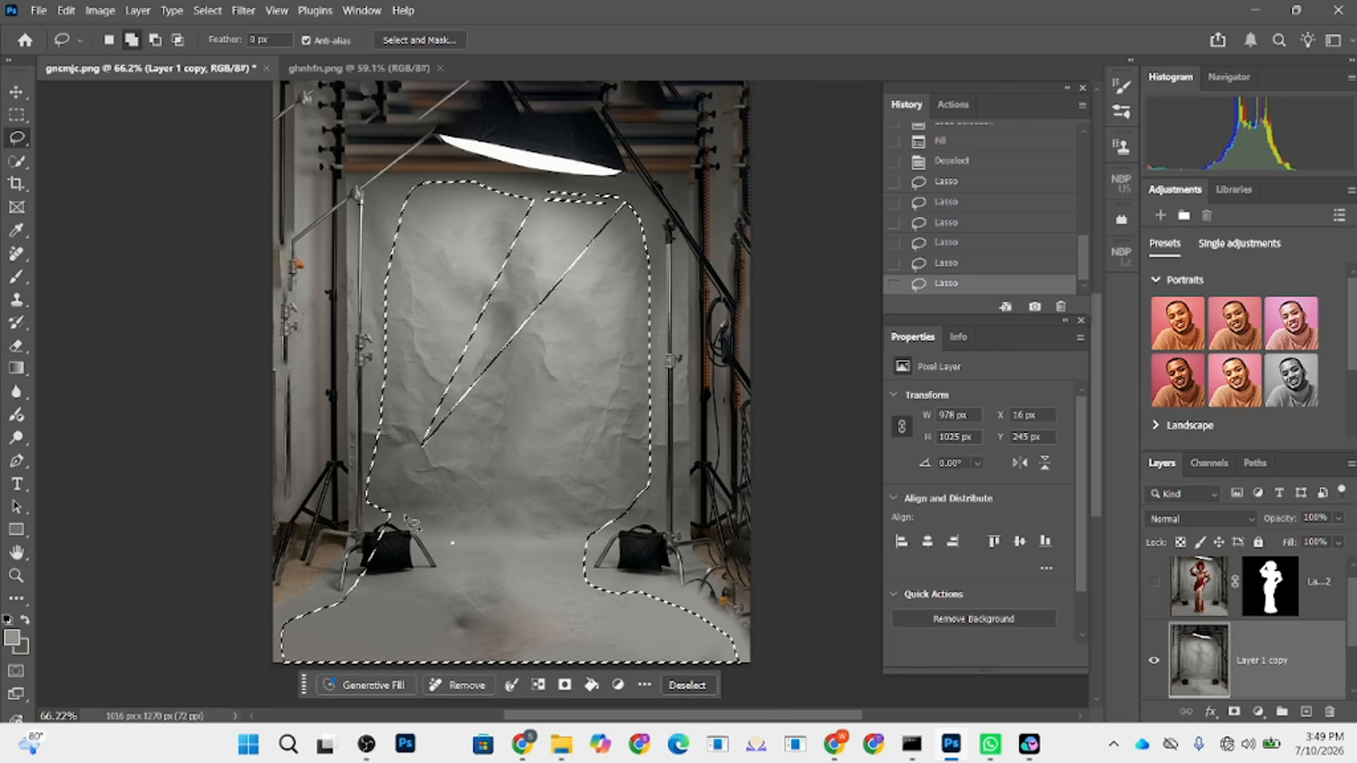
pyautogui.keyDown('alt'); pyautogui.moveTo(399, 516); pyautogui.dragTo(401, 519); pyautogui.keyUp('alt')
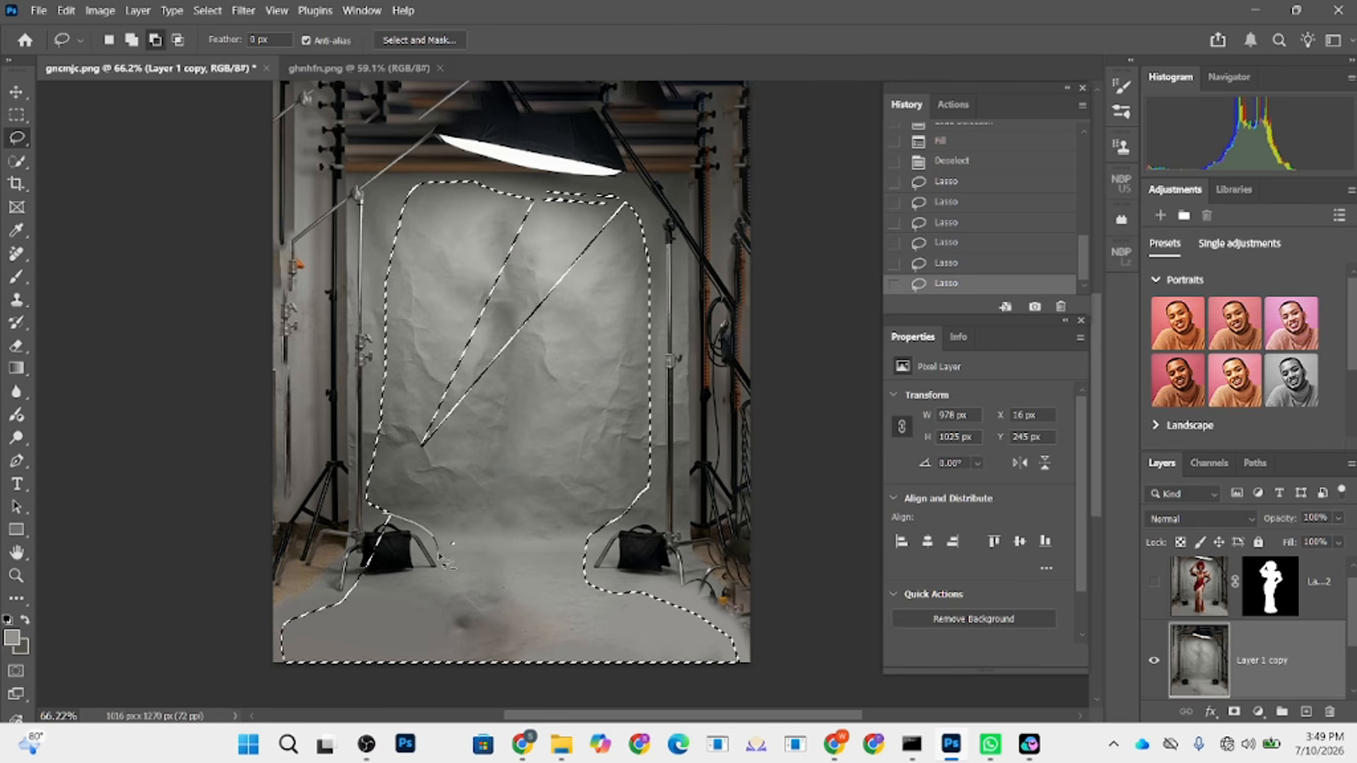
pyautogui.keyDown('alt'); pyautogui.moveTo(365, 578); pyautogui.dragTo(362, 580); pyautogui.keyUp('alt')
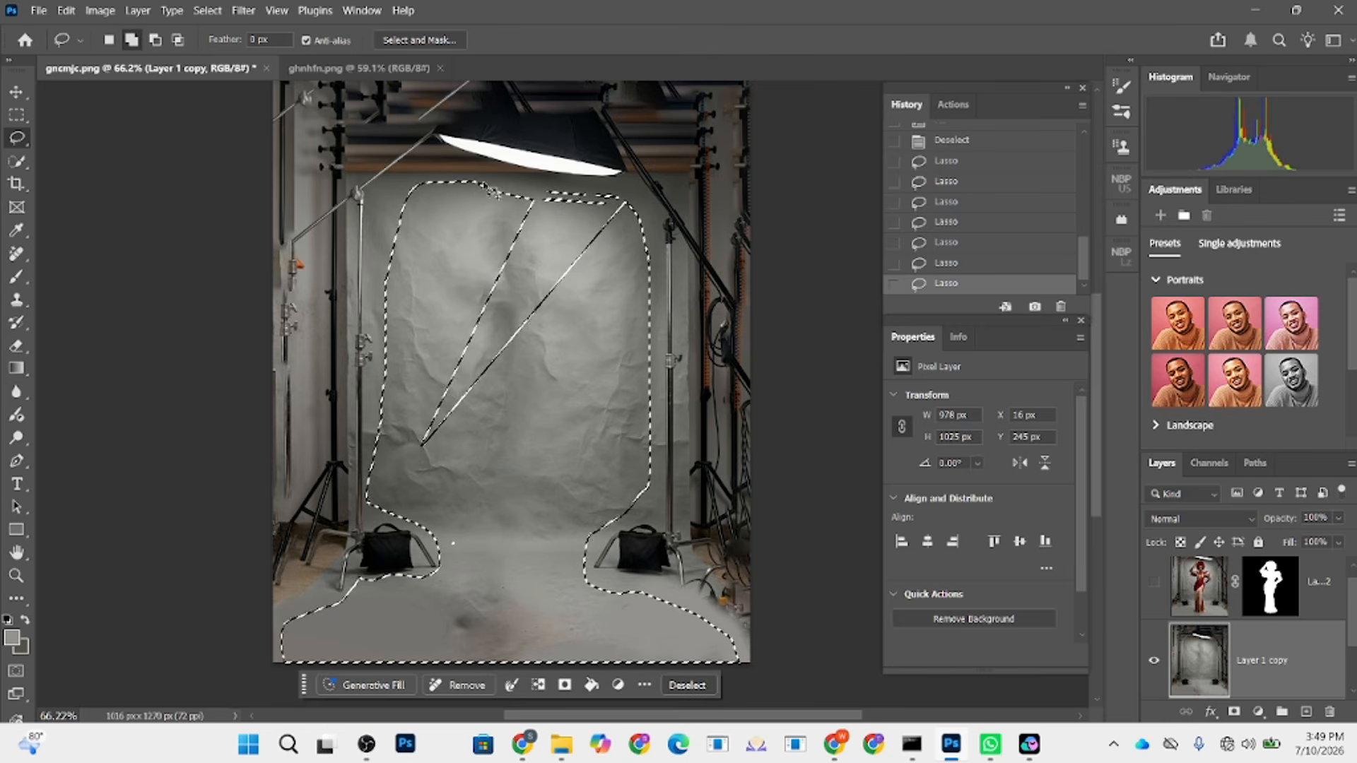
pyautogui.moveTo(474, 187); pyautogui.dragTo(476, 189)
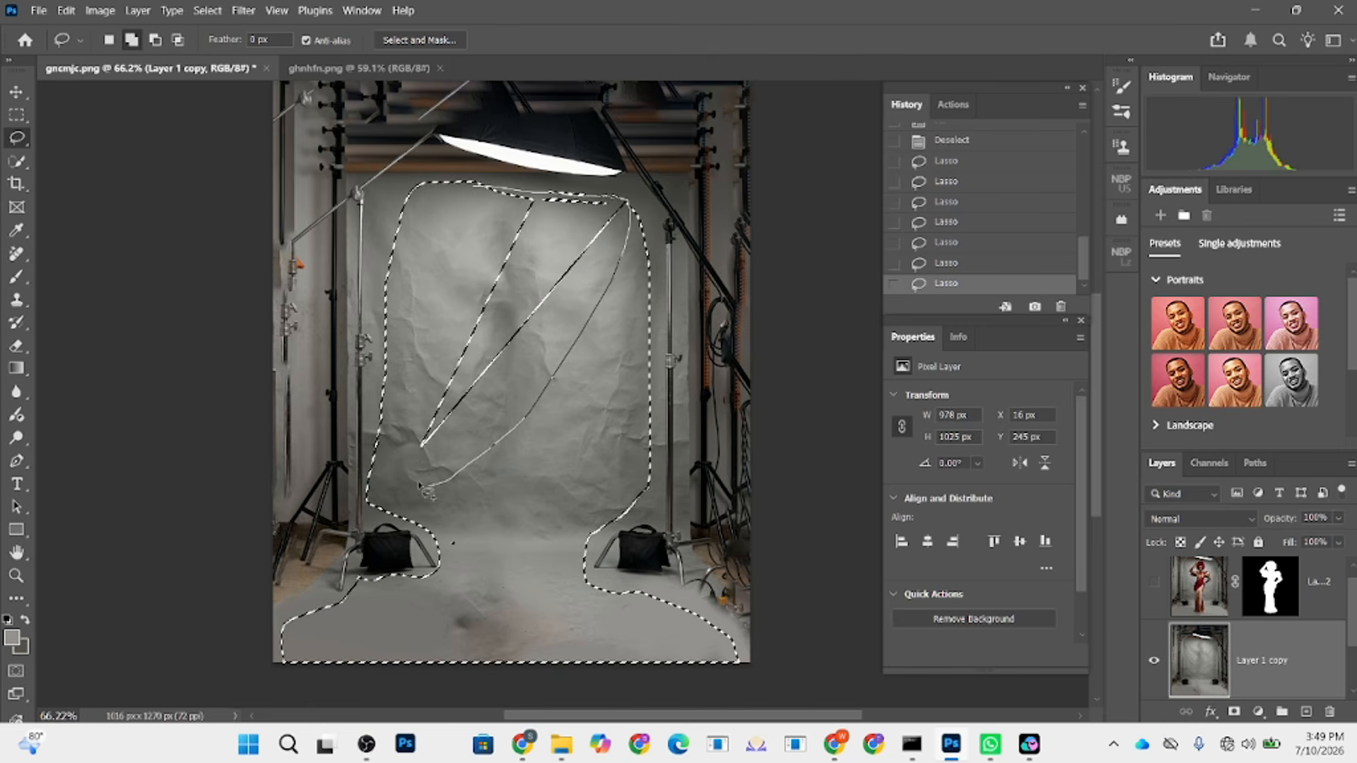
pyautogui.moveTo(470, 280); pyautogui.dragTo(472, 283)
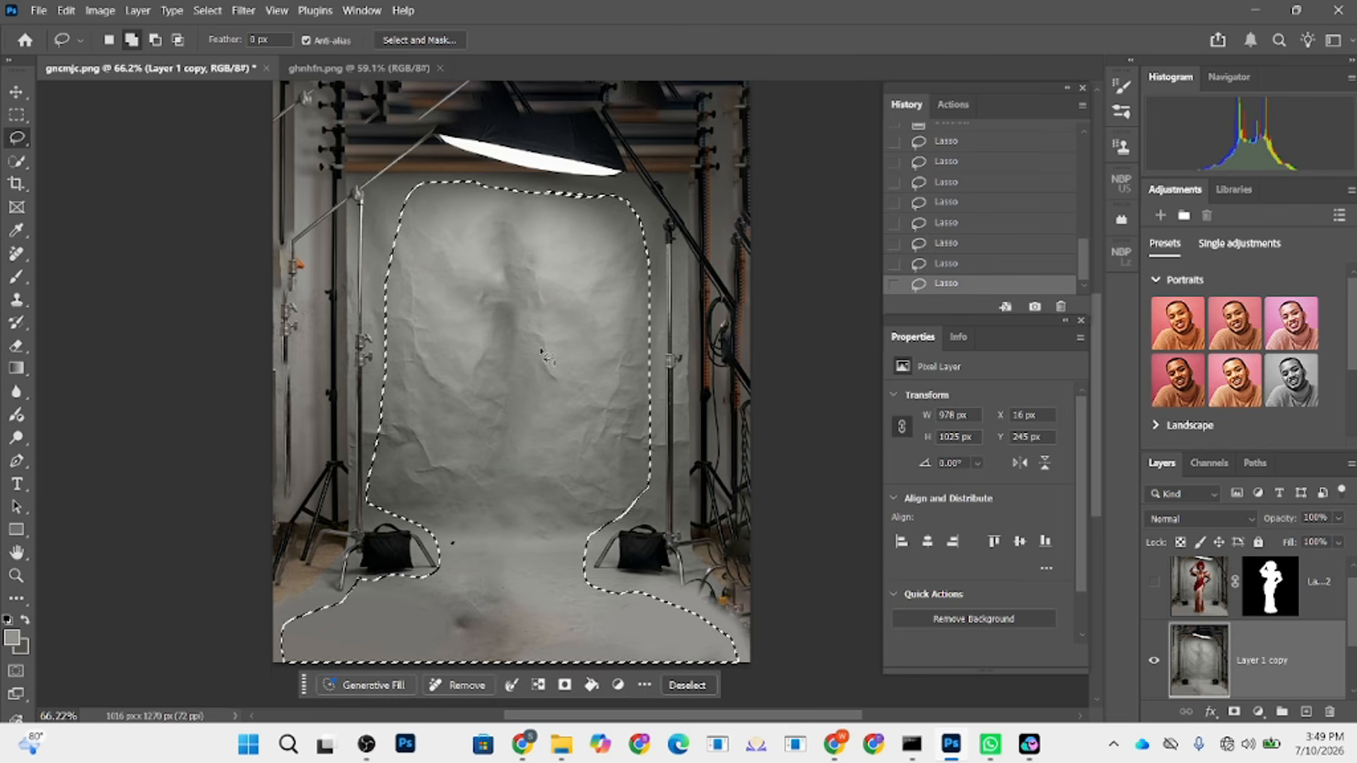
# - Invert the selection, replace the surrounding studio equipment using Content-Aware Fill output to a new layer, and deselect
pyautogui.rightClick(535, 361)
pyautogui.click(558, 348)
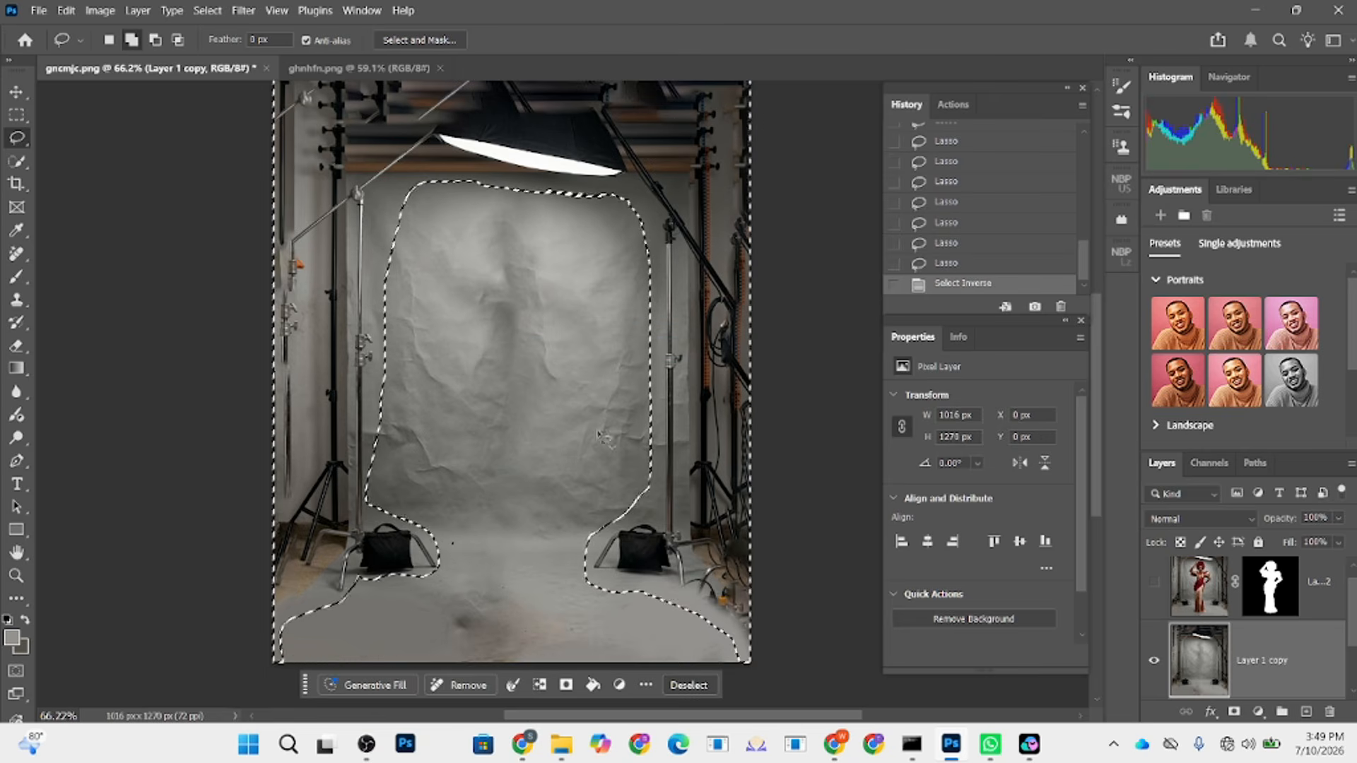
pyautogui.click(65, 10)
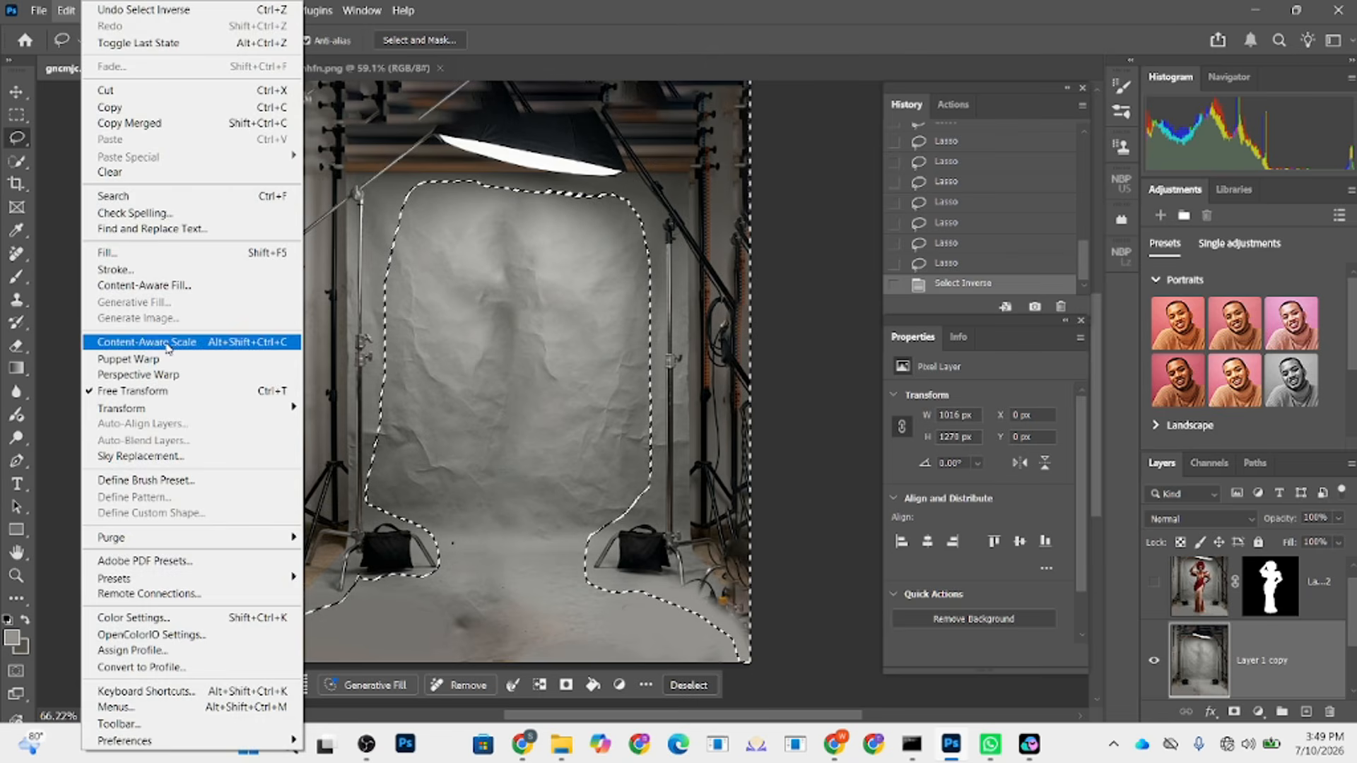
pyautogui.click(178, 287)
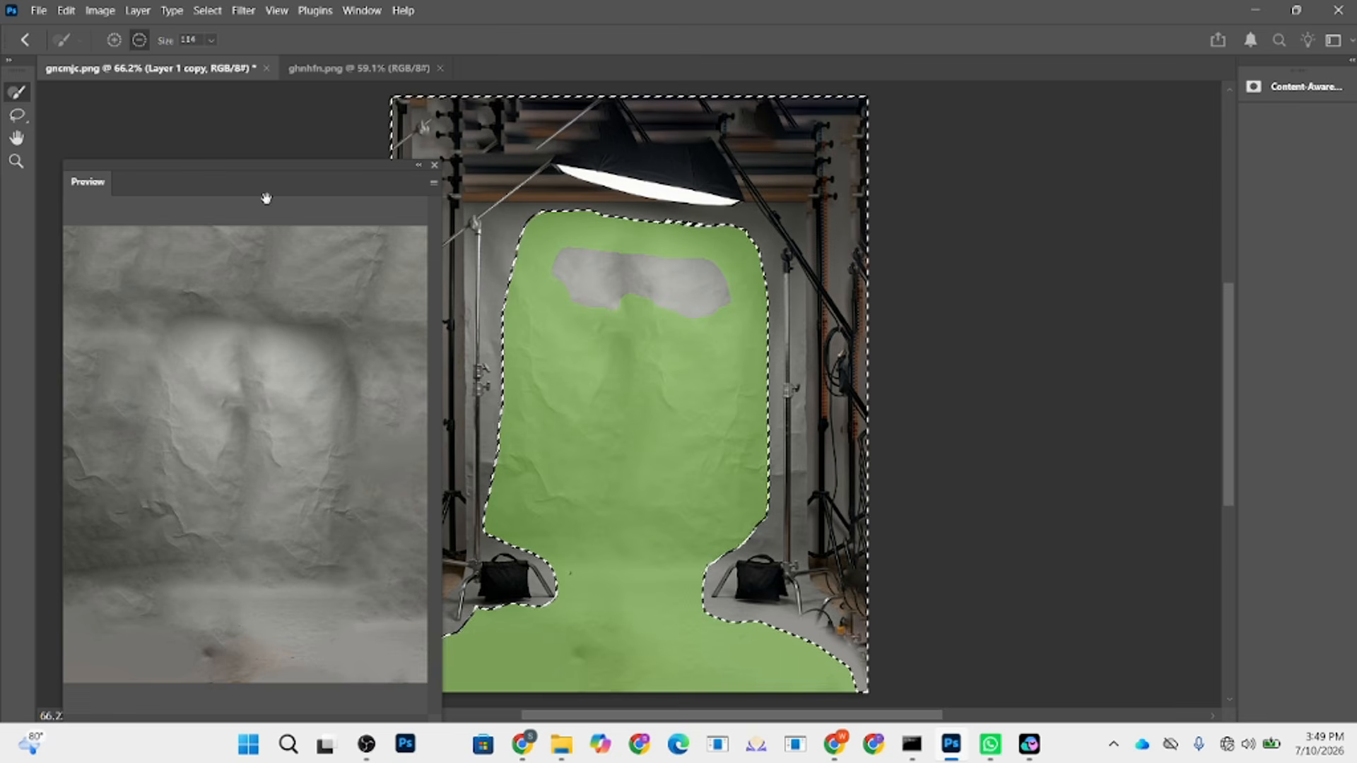
pyautogui.moveTo(267, 182); pyautogui.dragTo(256, 124)
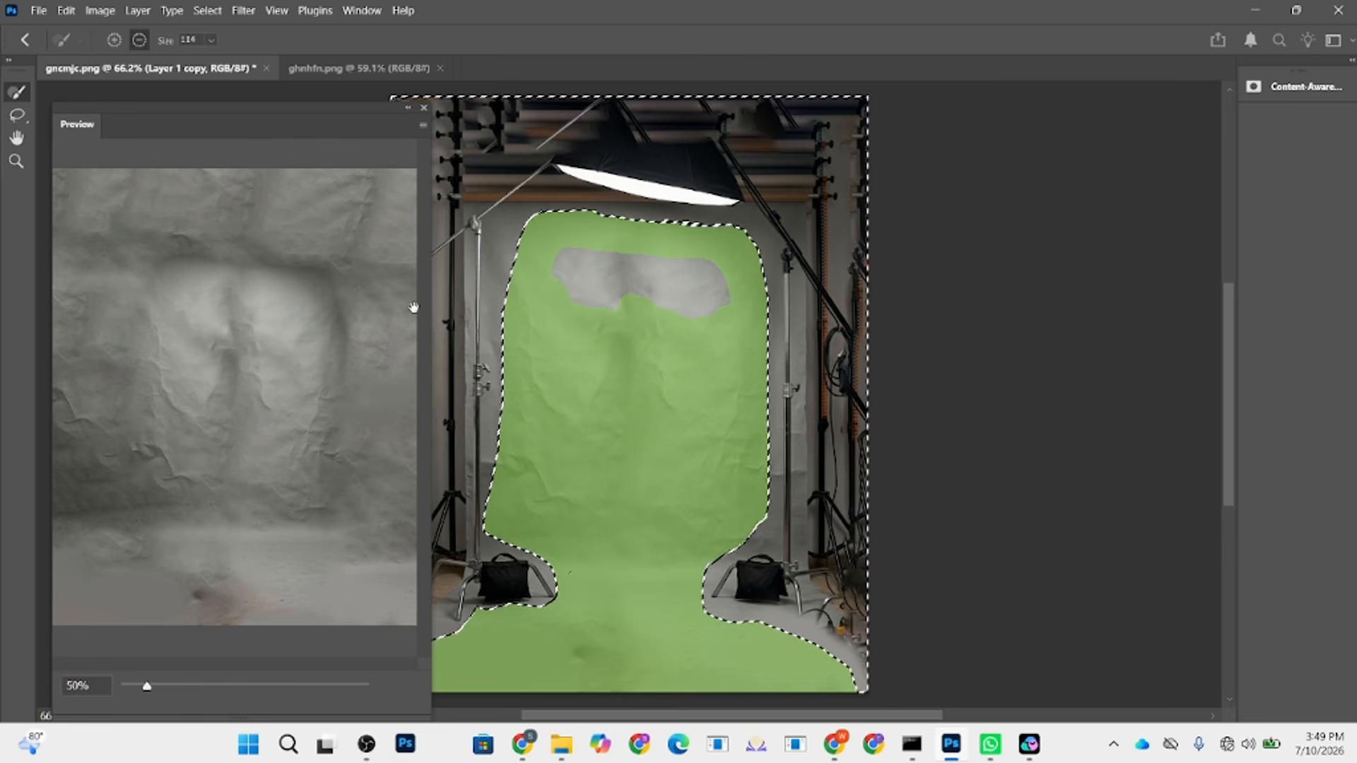
pyautogui.press('Return')
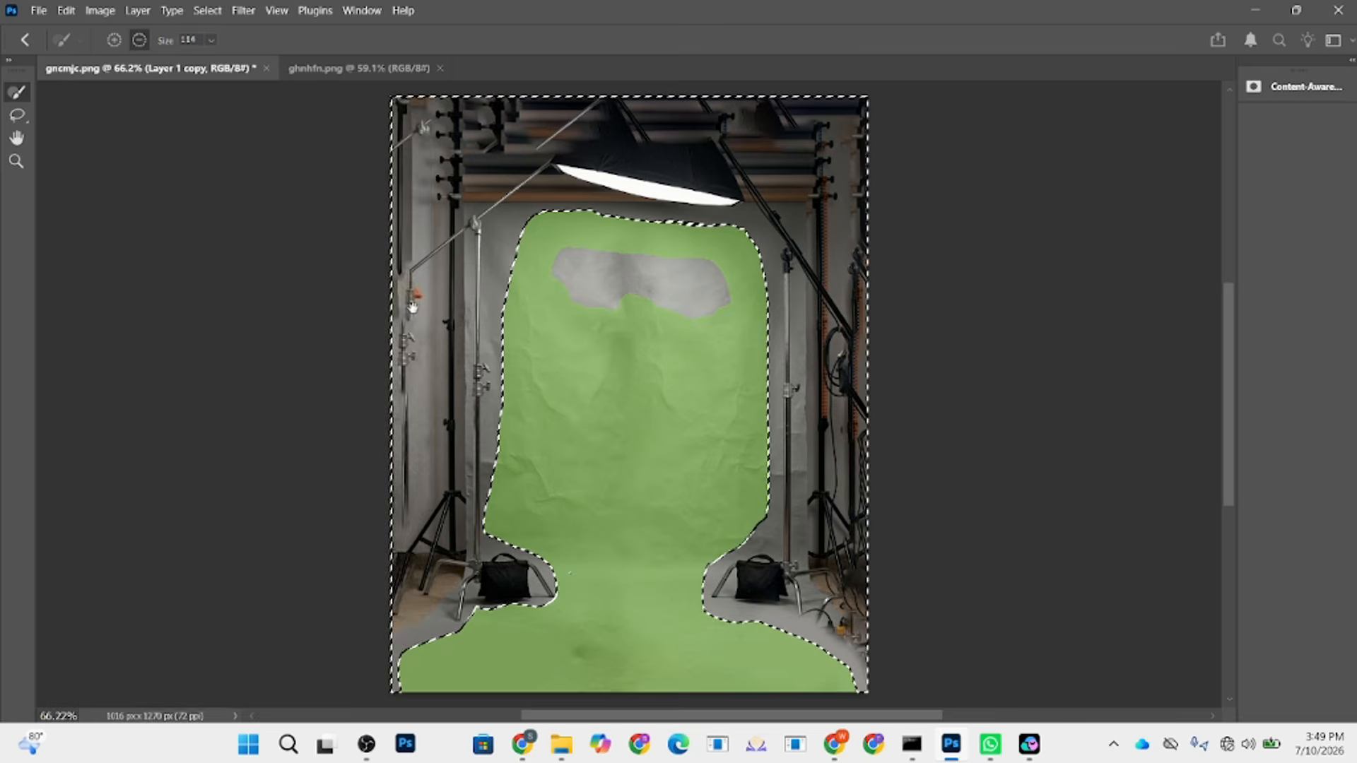
pyautogui.hotkey('ctrl', 'd')
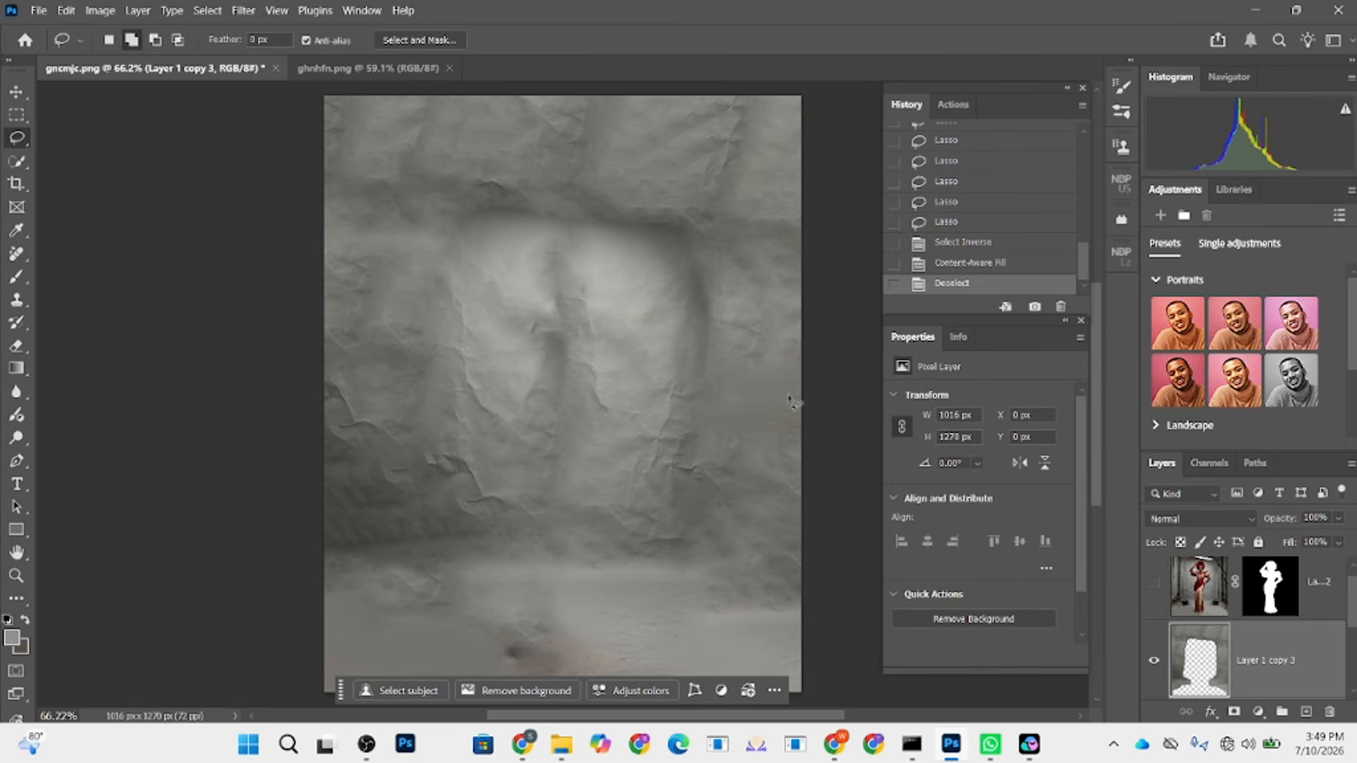
# - Toggle the visibility of the content-aware fill layer to compare the backdrop with and without the studio equipment
pyautogui.scroll(-1, 1272, 657)
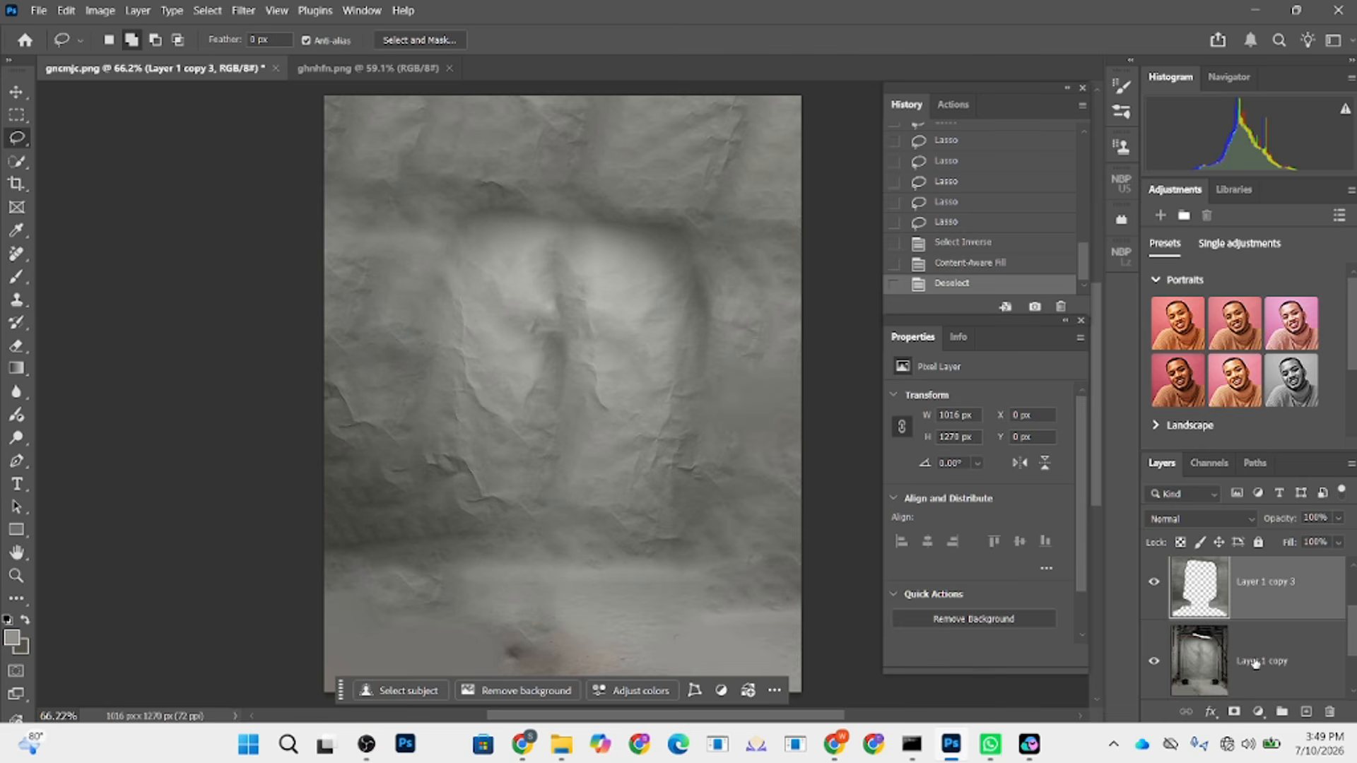
pyautogui.click(1152, 584)
pyautogui.click(1152, 583)
pyautogui.click(1153, 583)
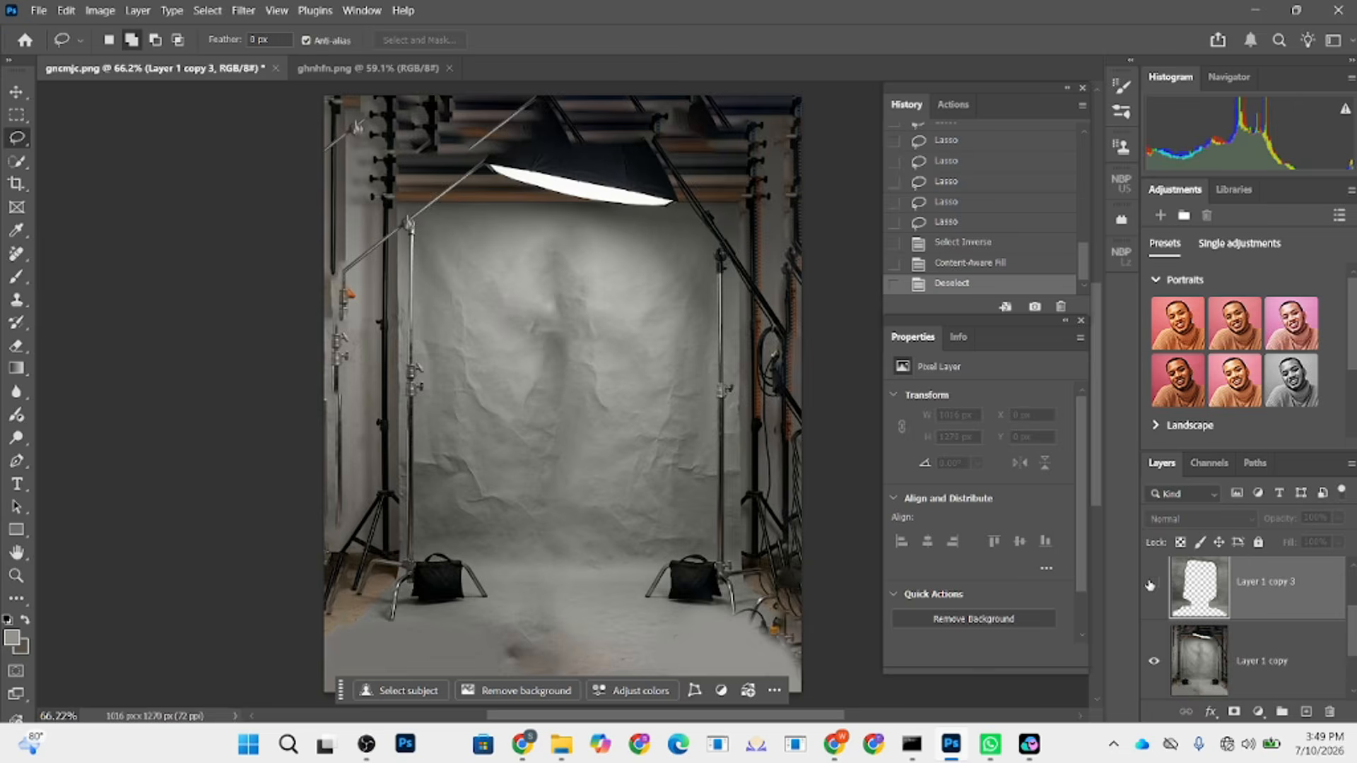
pyautogui.click(1151, 584)
pyautogui.click(1151, 584)
pyautogui.click(1152, 584)
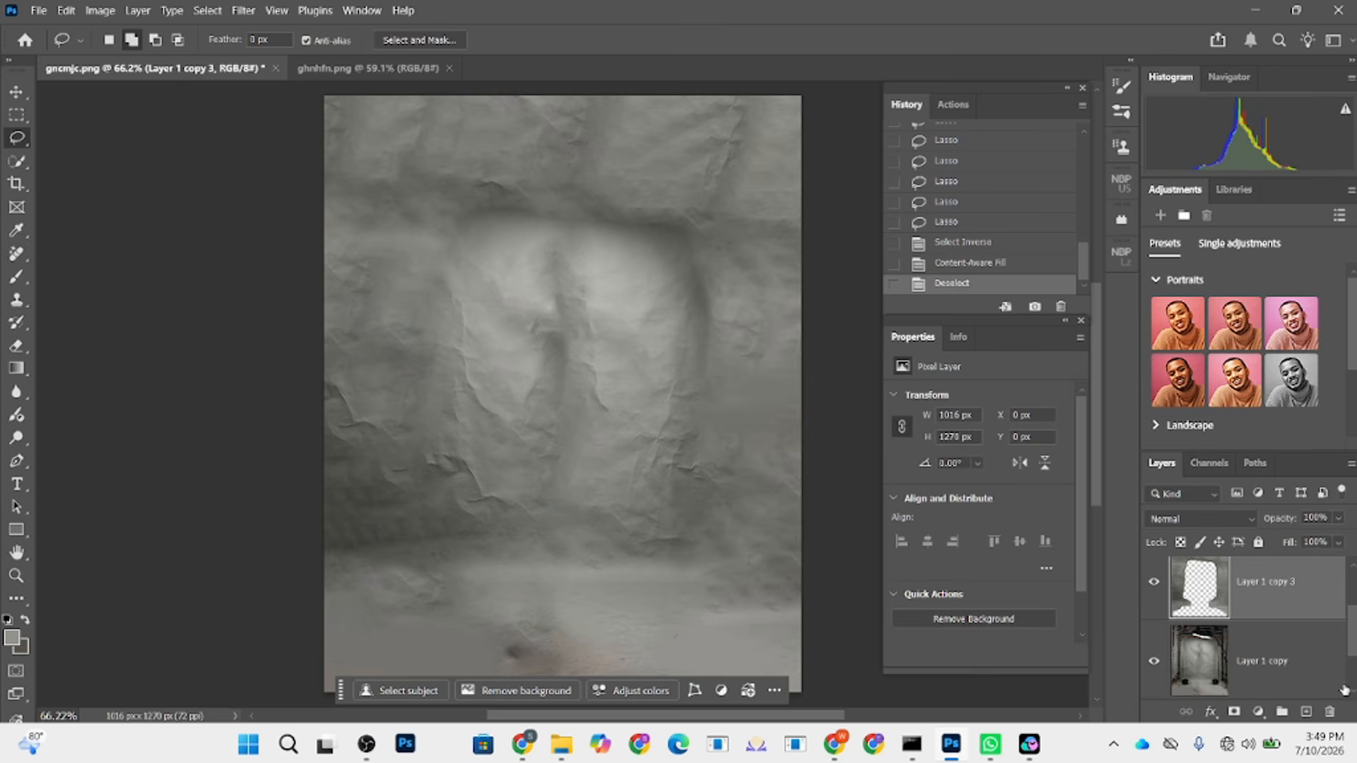
# - Merge the content-aware fill layer with the Layer 1 copy layer beneath it
pyautogui.keyDown('shift'); pyautogui.click(1293, 665); pyautogui.keyUp('shift')
pyautogui.rightClick(1281, 639)
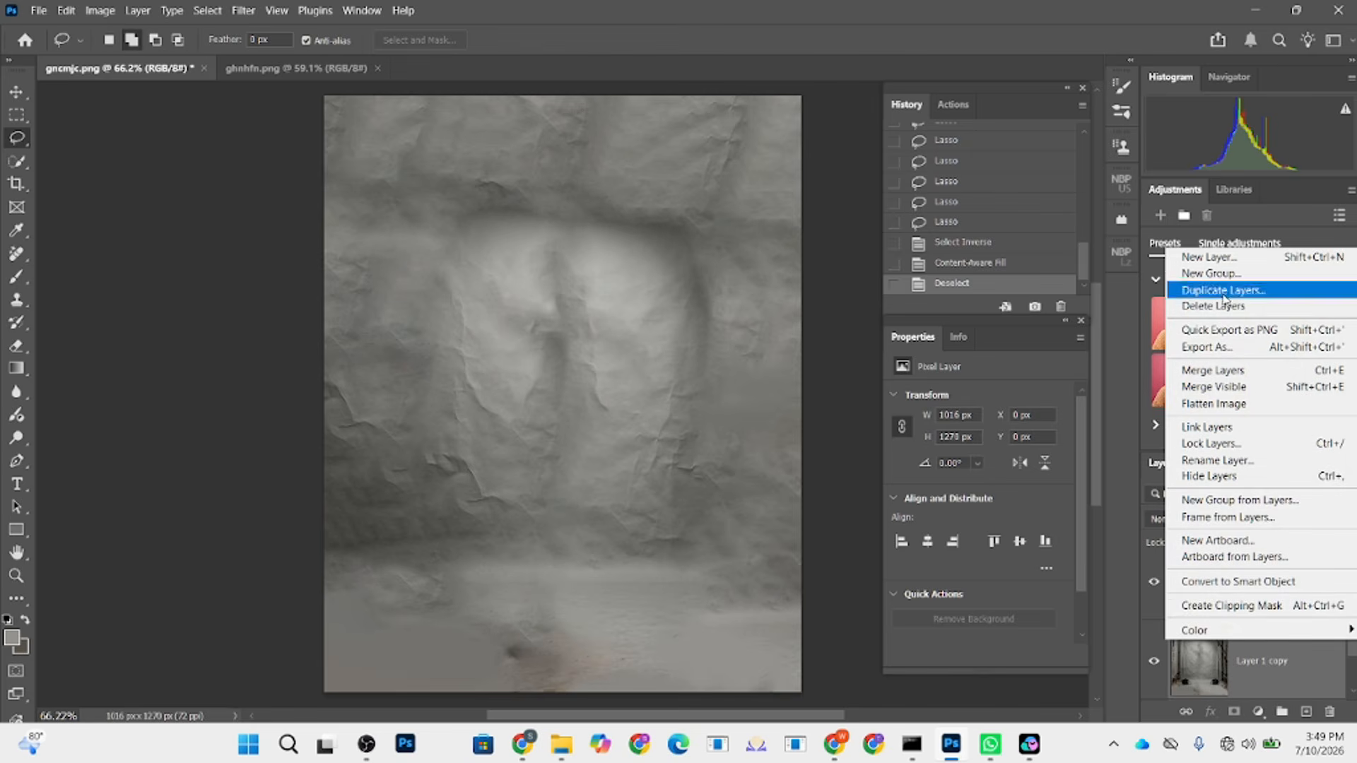
pyautogui.click(1213, 371)
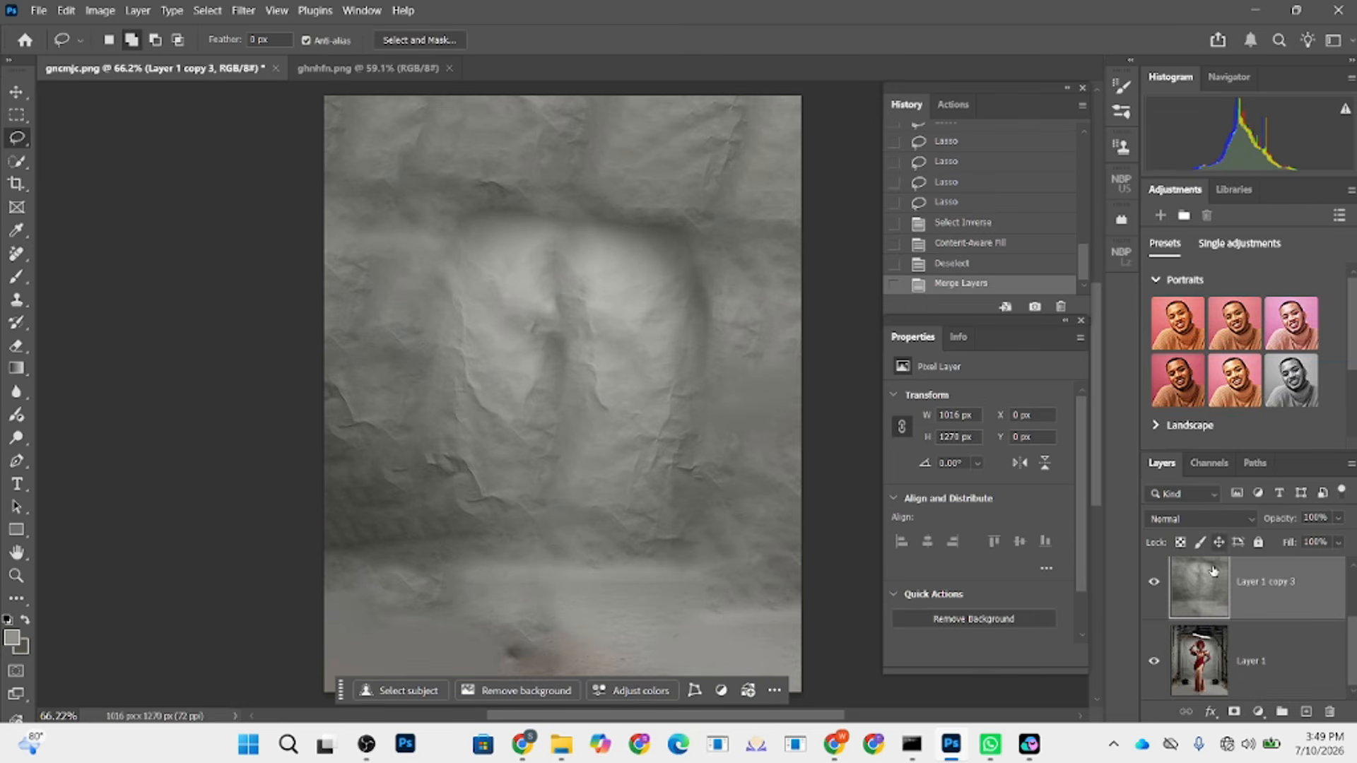
# - Try softening the merged backdrop layer with a Gaussian Blur of 101.4 pixels
pyautogui.scroll(2, 1258, 674)
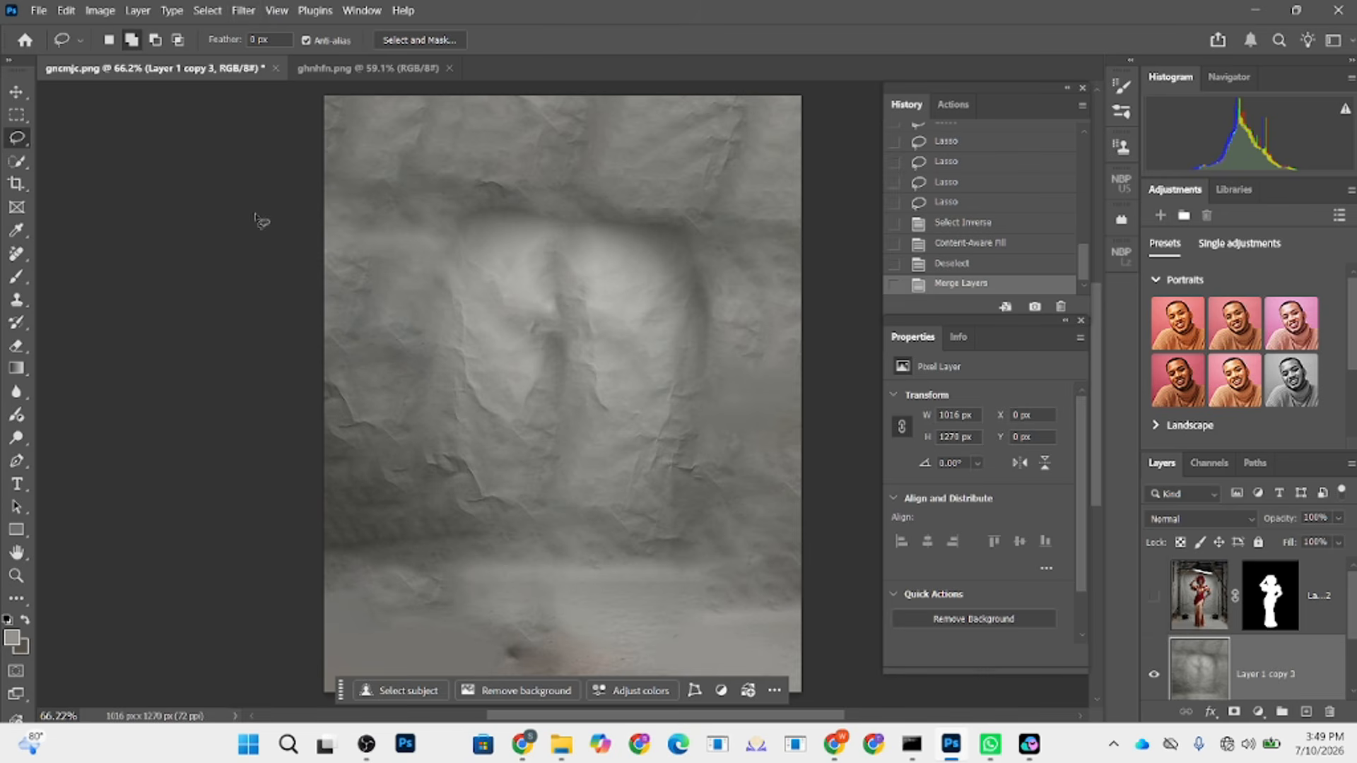
pyautogui.click(255, 13)
pyautogui.moveTo(386, 259)
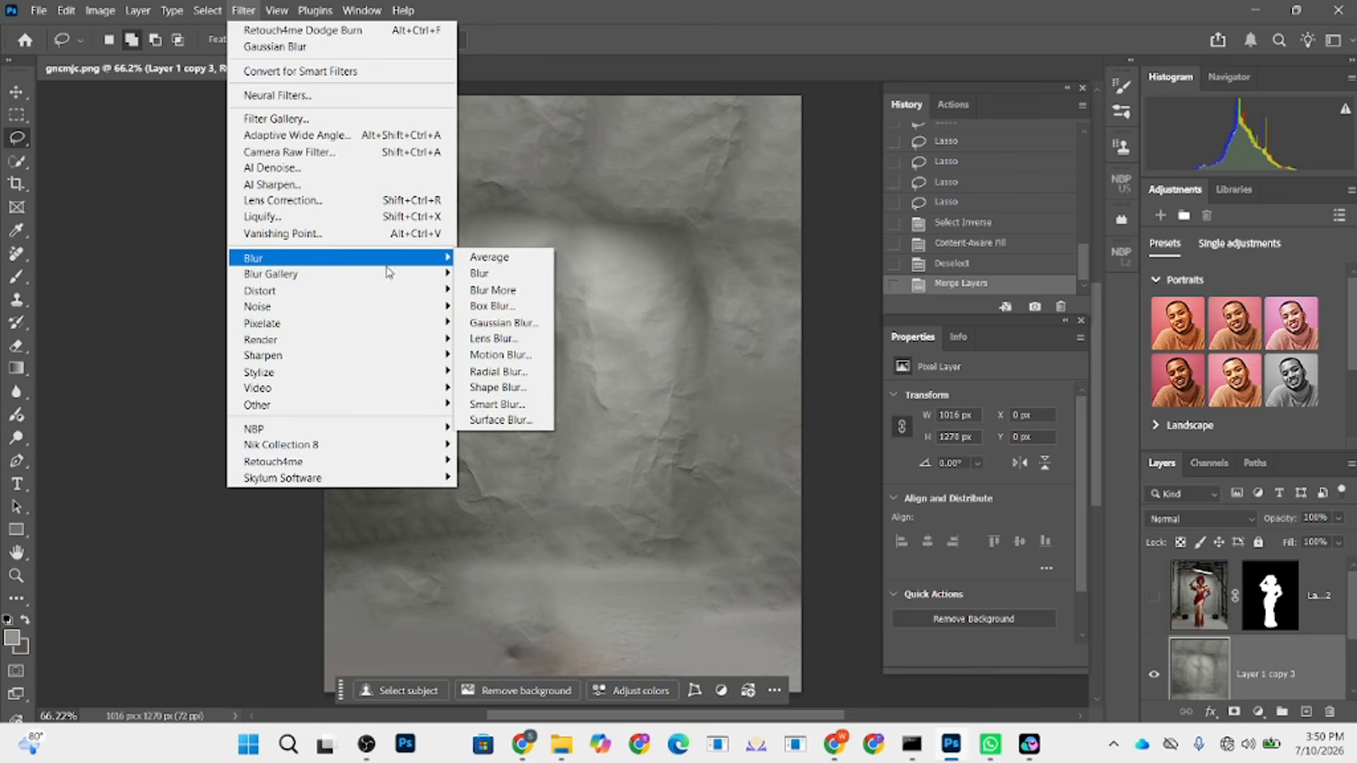
pyautogui.click(488, 324)
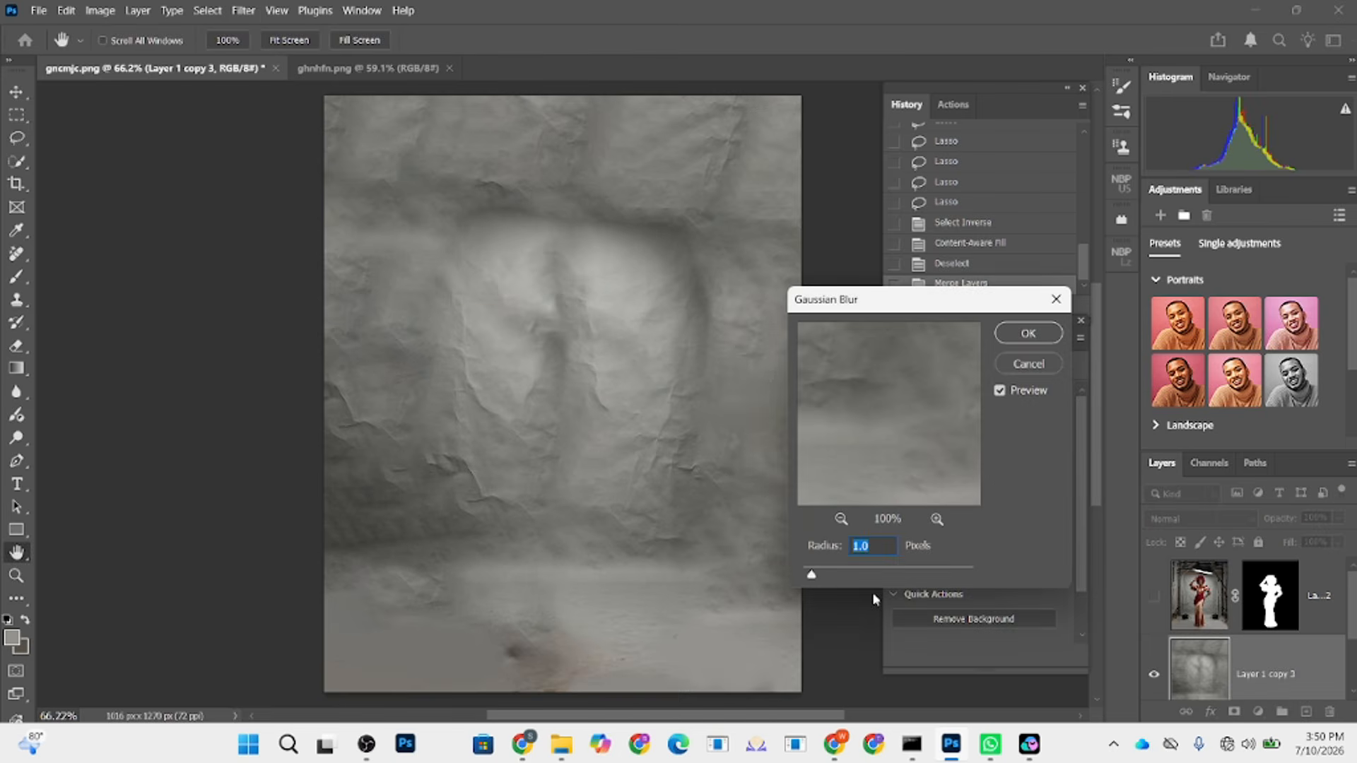
pyautogui.moveTo(877, 577); pyautogui.dragTo(914, 576)
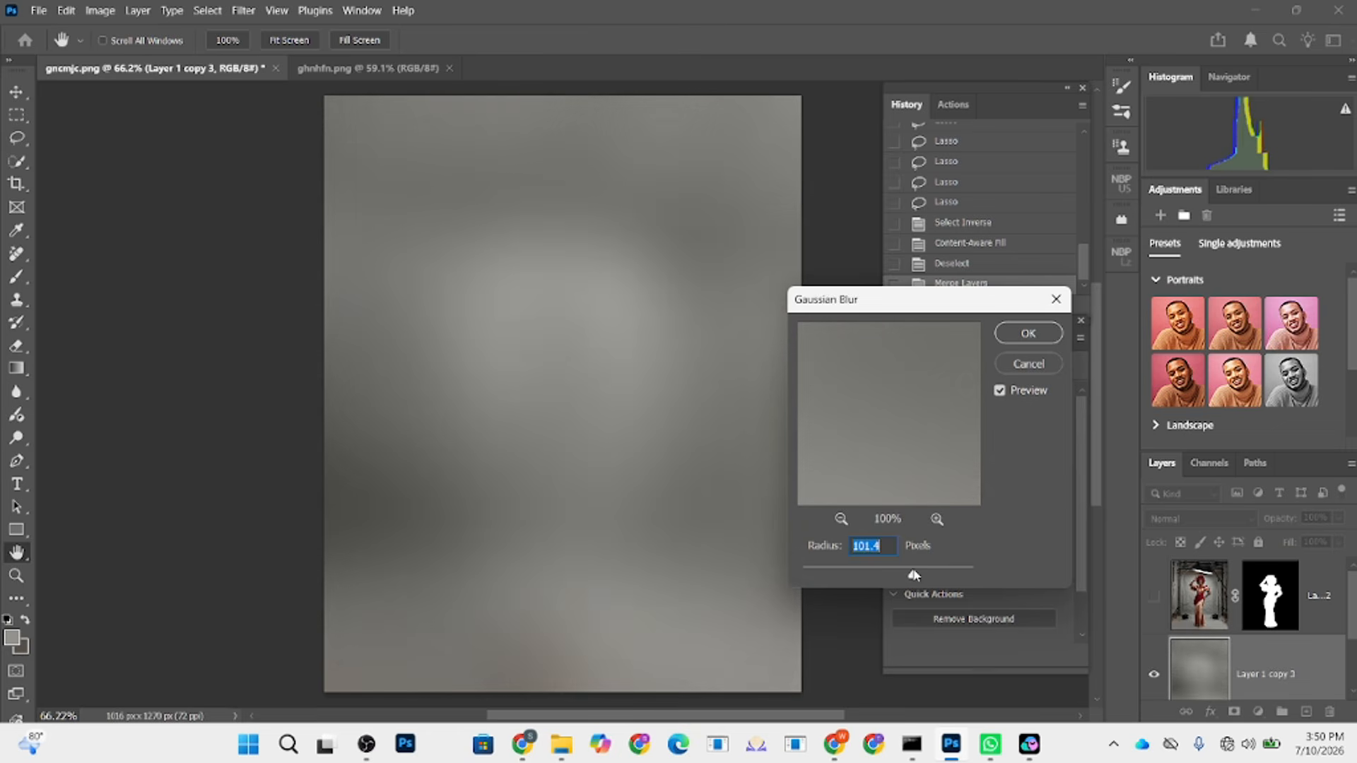
pyautogui.click(1028, 333)
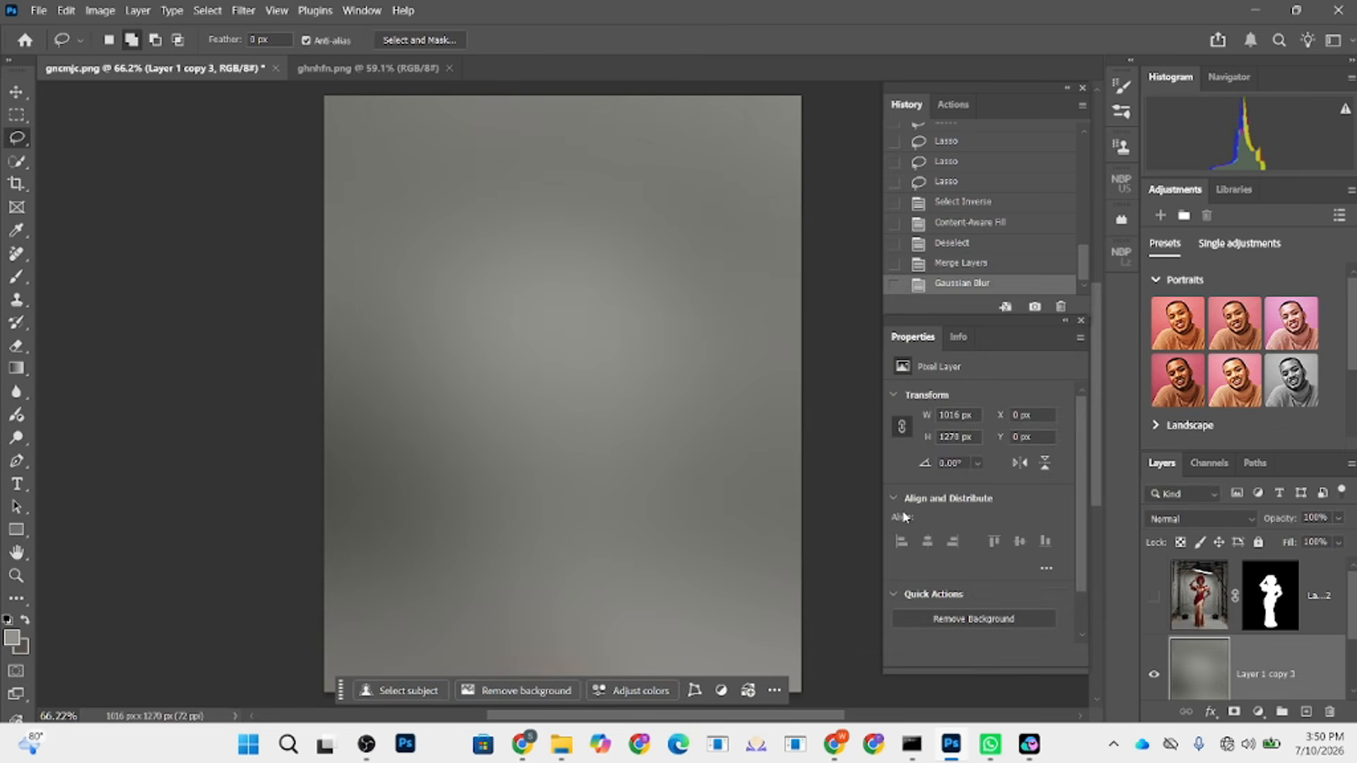
# - Show the masked woman layer over the backdrop, check her edges, and undo the Gaussian Blur
pyautogui.click(1154, 596)
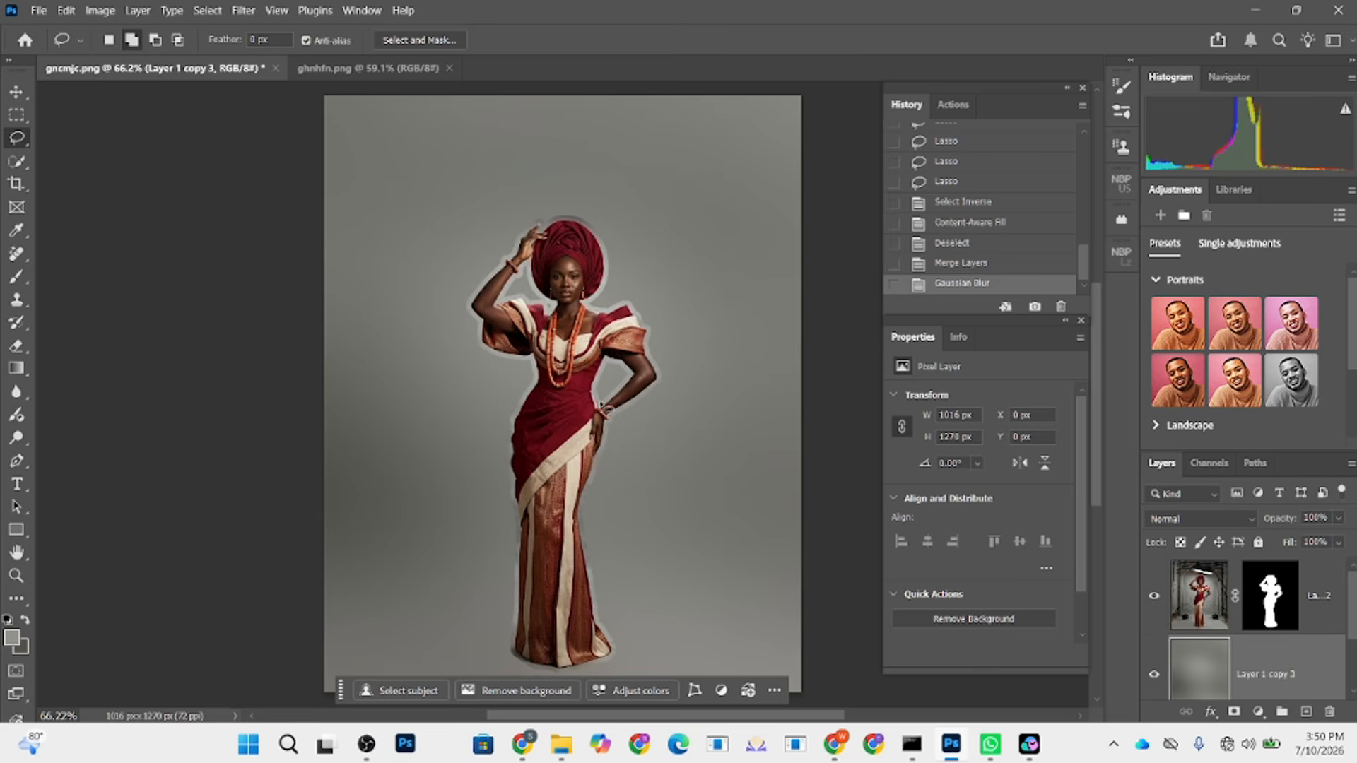
pyautogui.scroll(5, 574, 351)
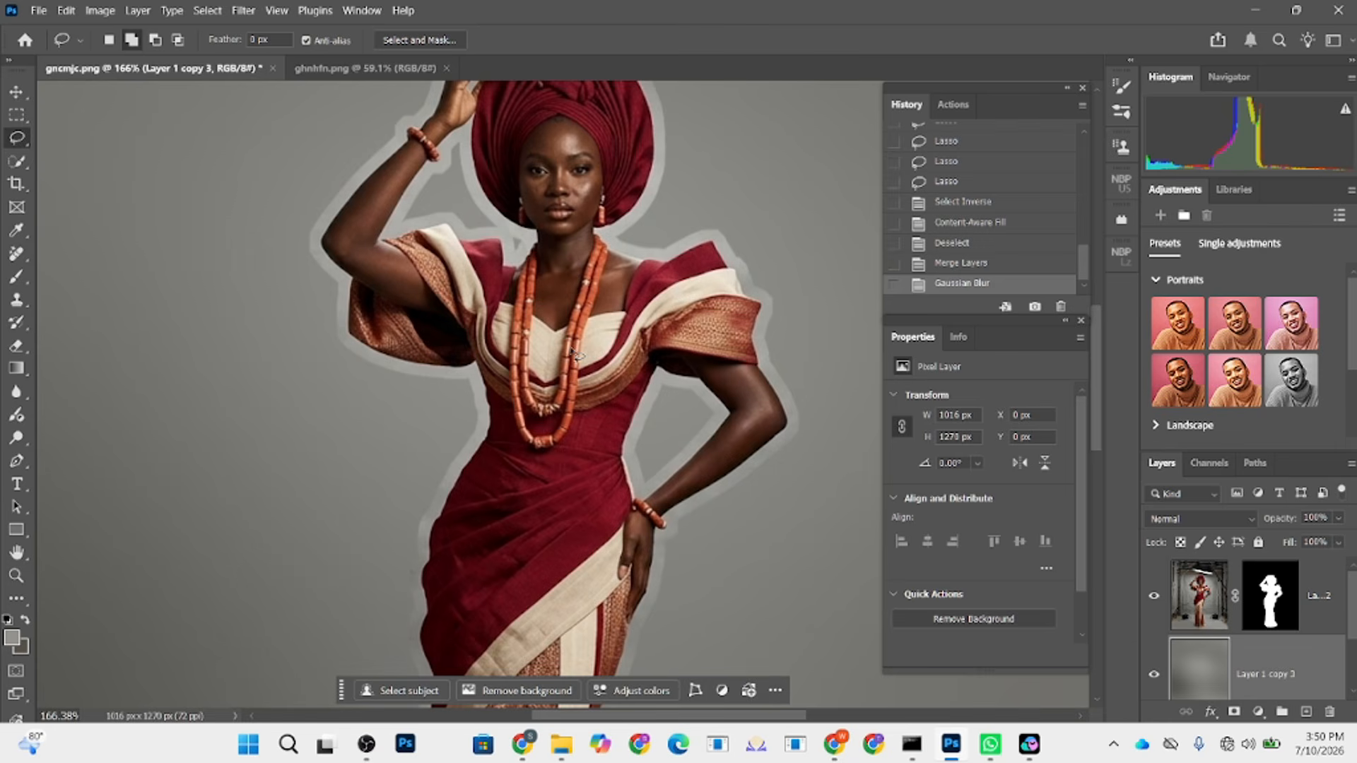
pyautogui.scroll(-5, 574, 351)
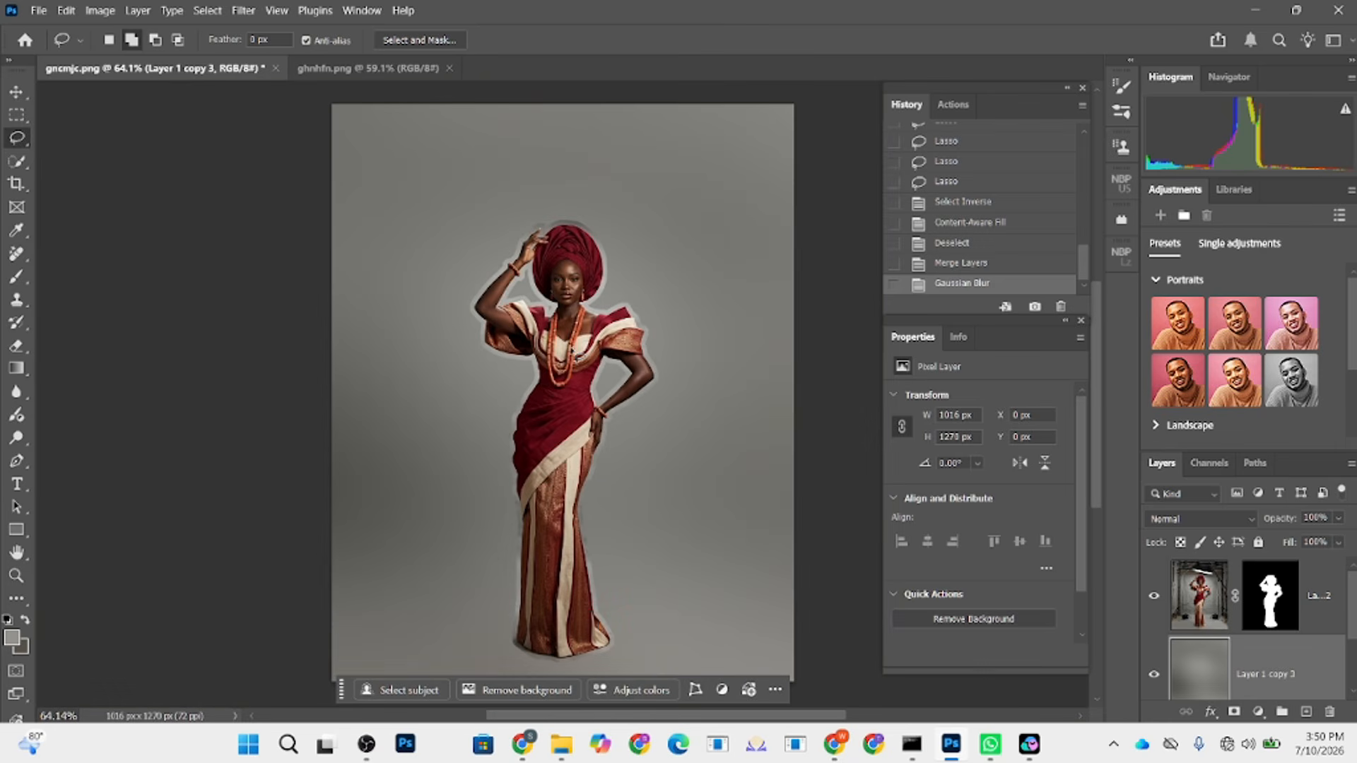
pyautogui.hotkey('ctrl', 'z')
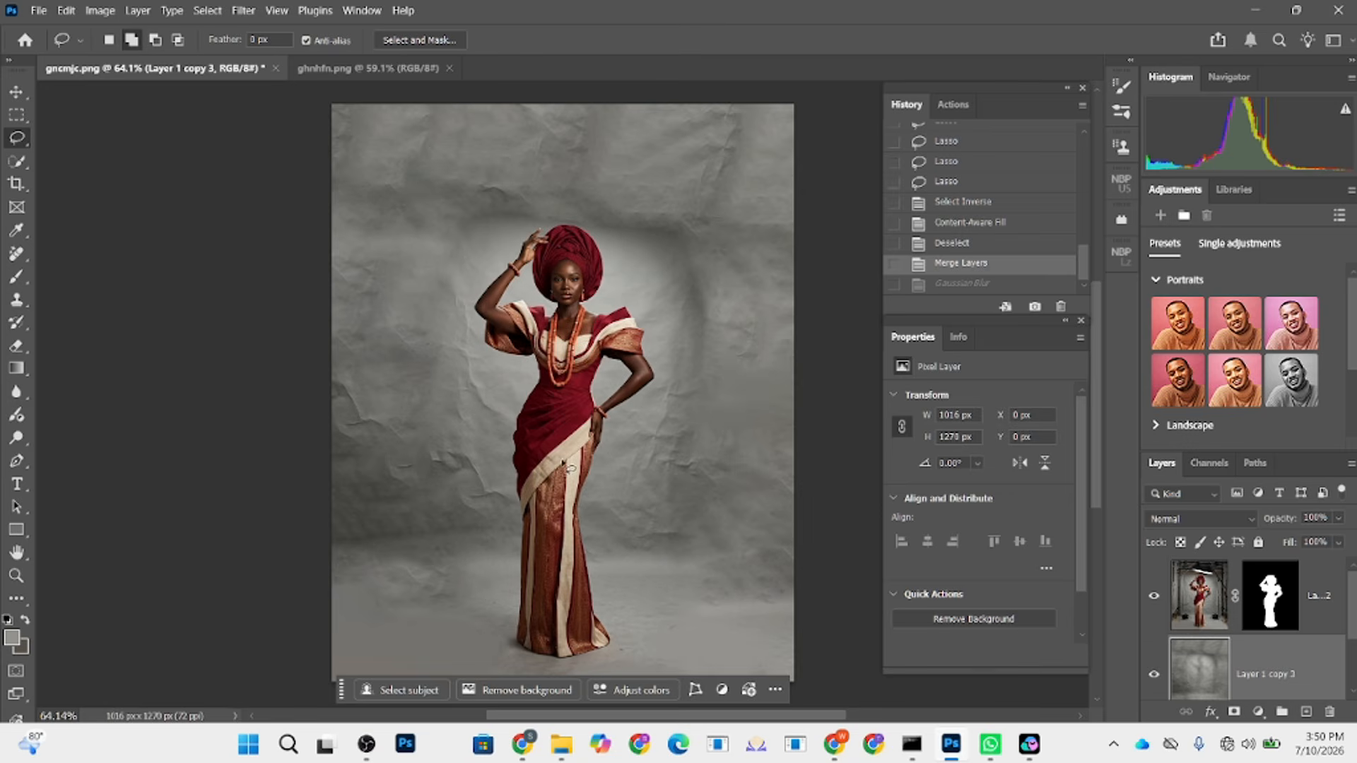
# - Load the woman's layer mask as a selection and merge all visible layers into one
pyautogui.scroll(-1, 601, 433)
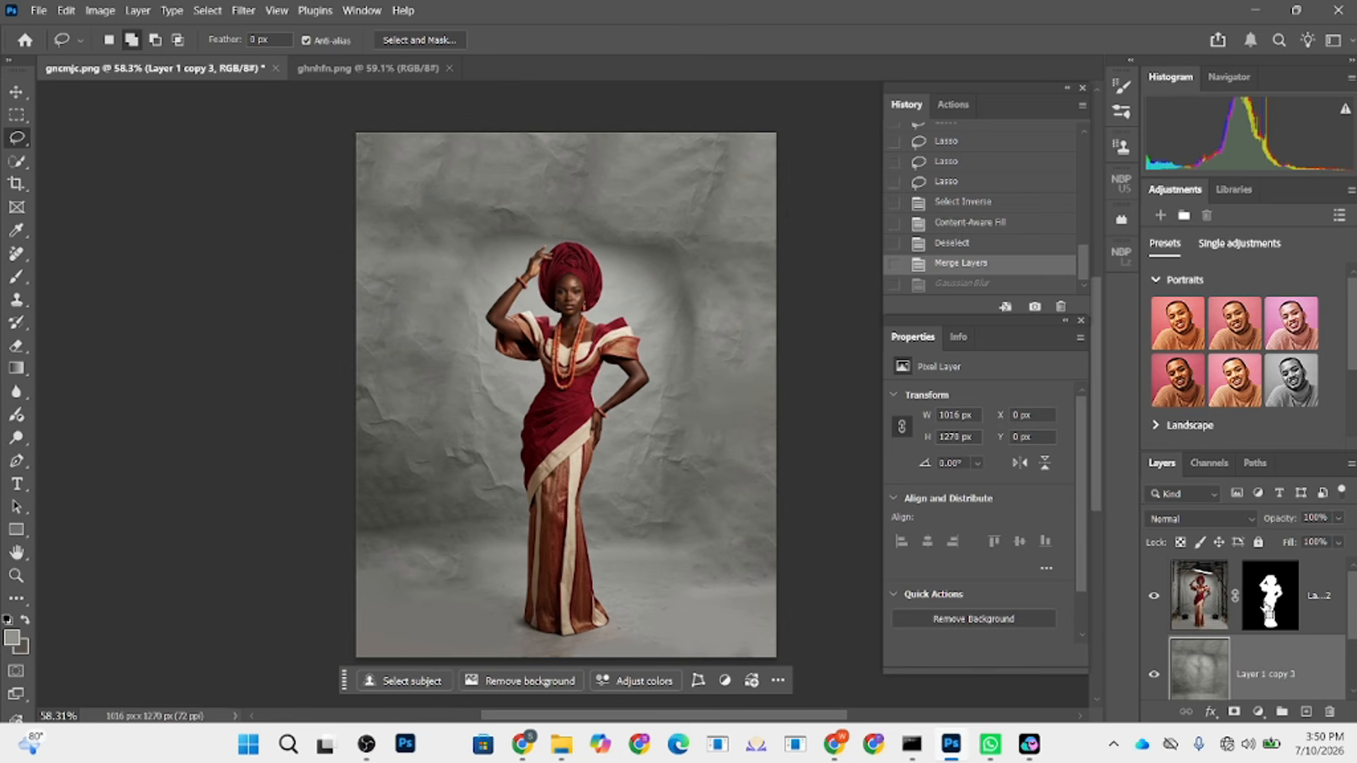
pyautogui.keyDown('ctrl'); pyautogui.click(1267, 611); pyautogui.keyUp('ctrl')
pyautogui.scroll(-2, 1263, 666)
pyautogui.rightClick(1266, 678)
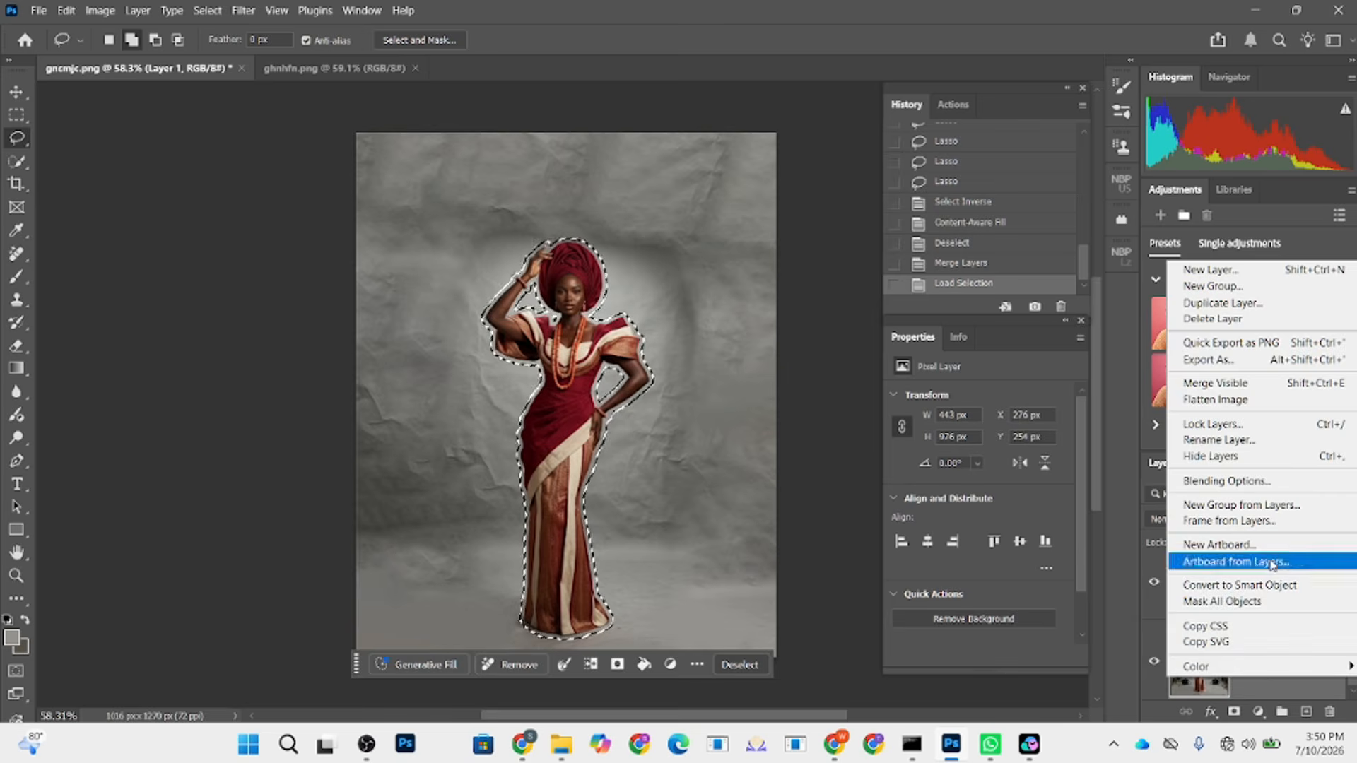
pyautogui.click(1218, 383)
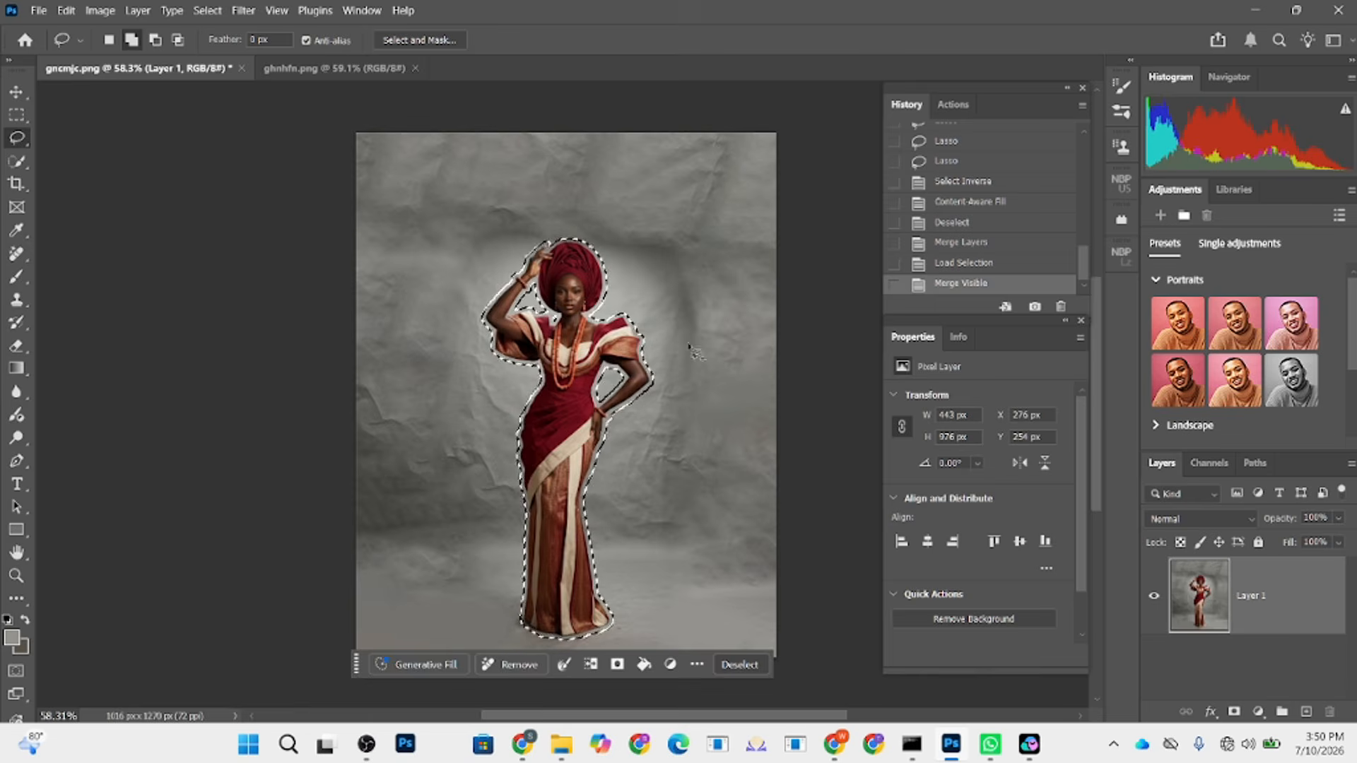
# - Contract the selection around the woman by 10 pixels so it follows her outline
pyautogui.scroll(6, 587, 270)
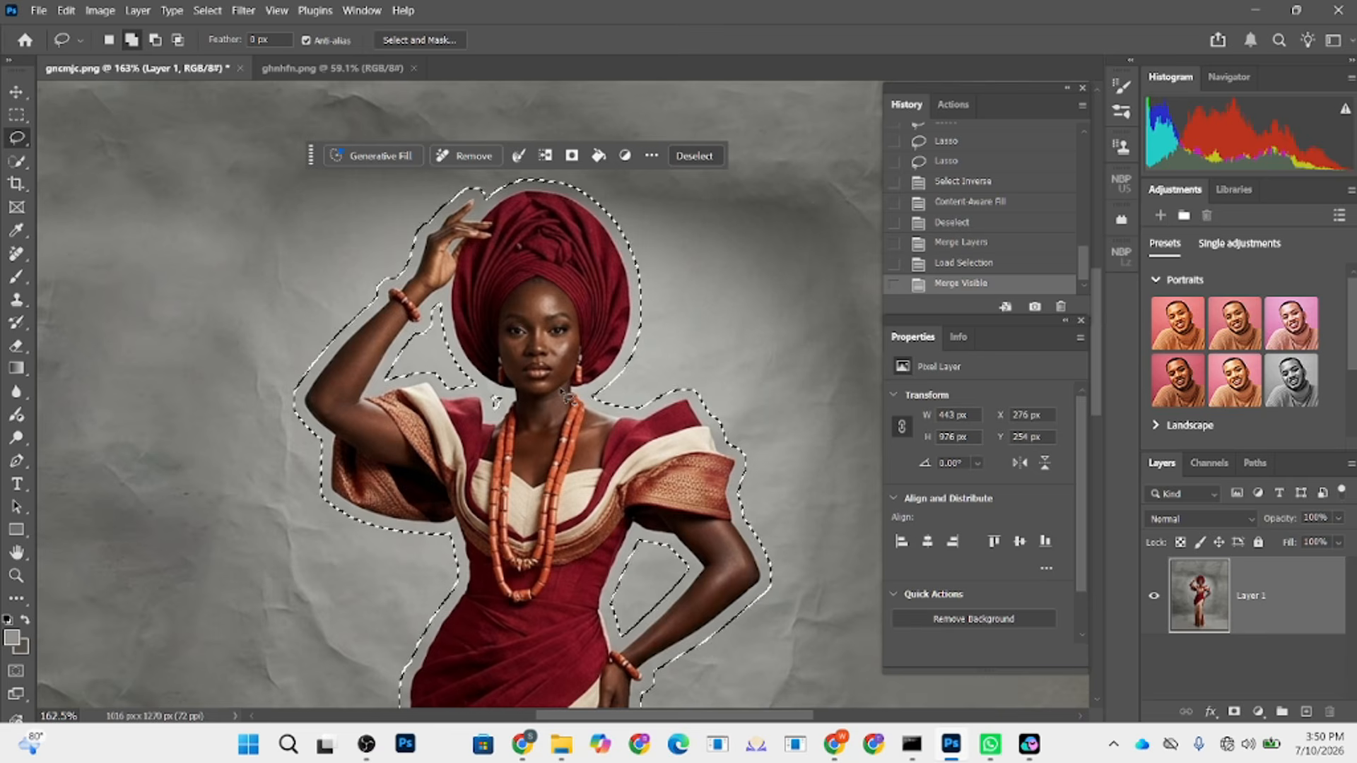
pyautogui.click(207, 10)
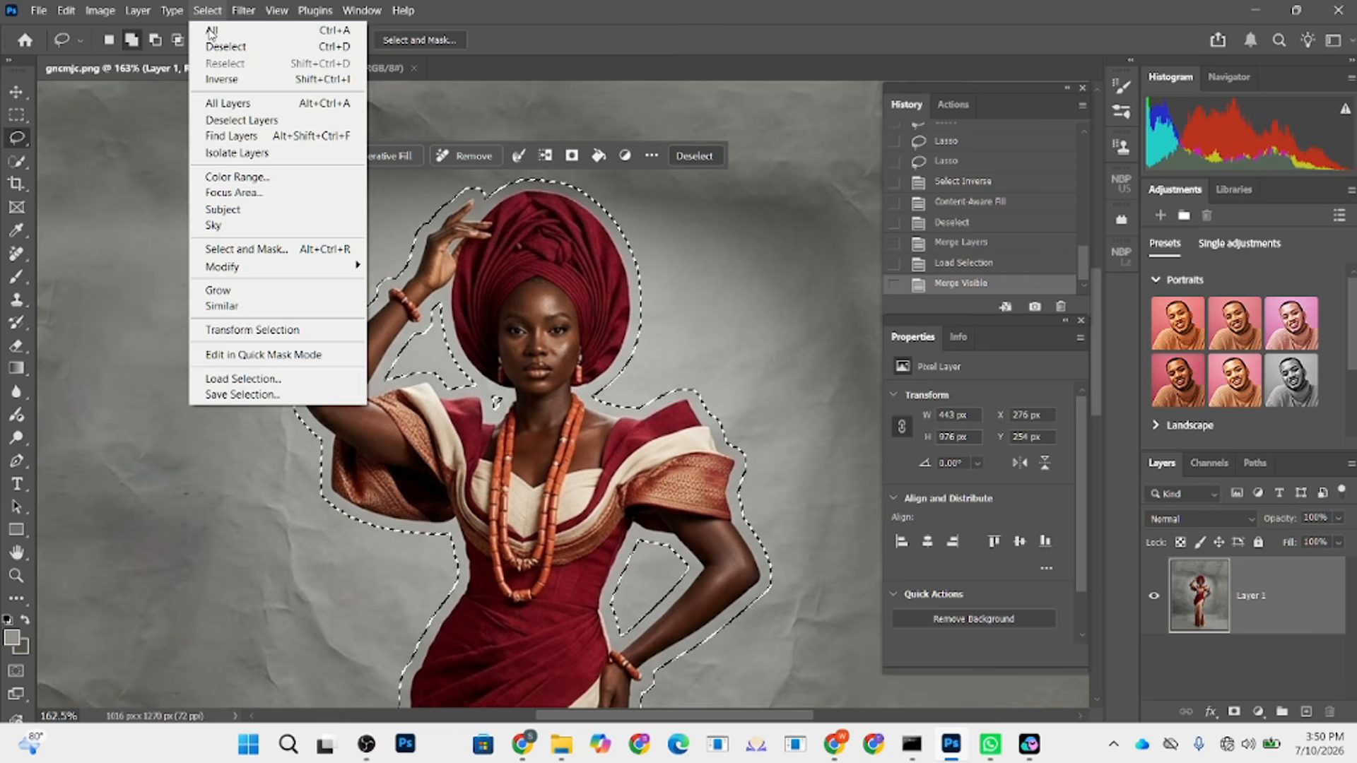
pyautogui.moveTo(247, 274)
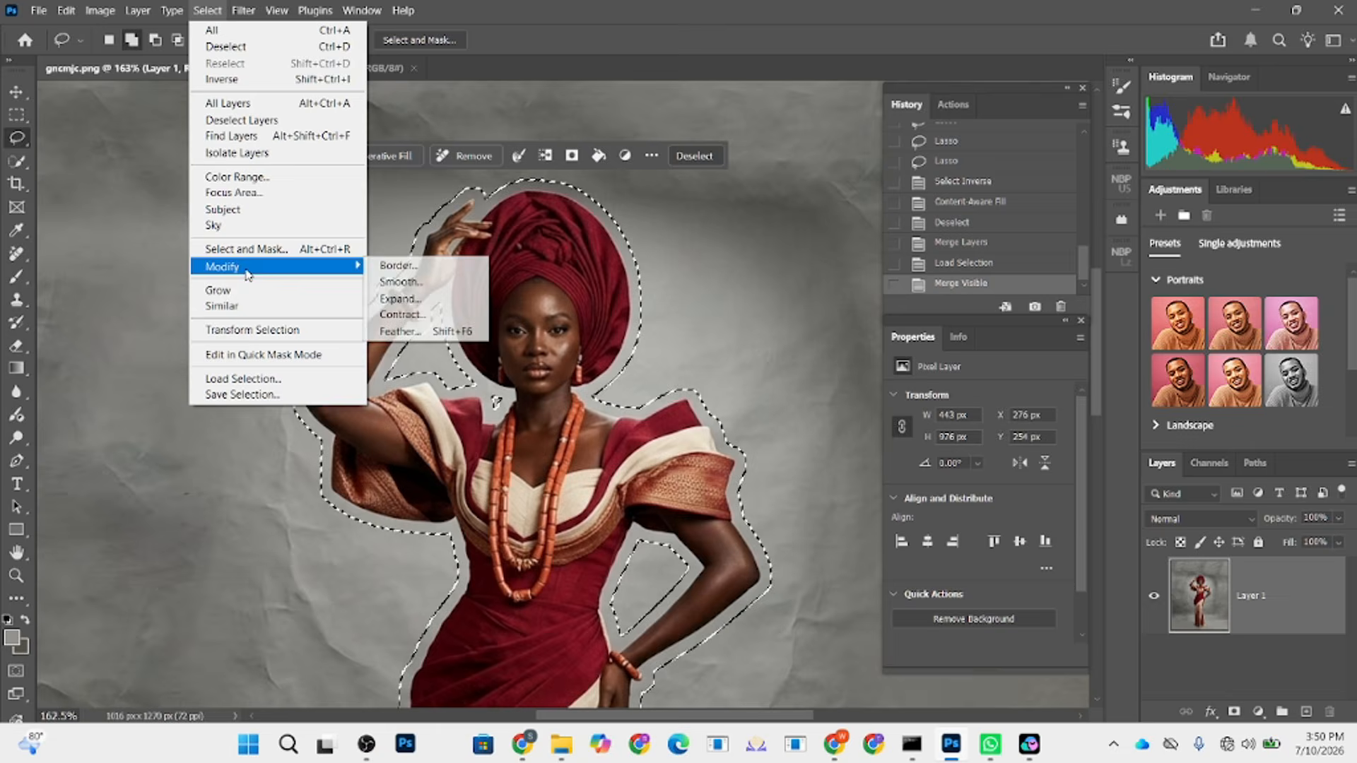
pyautogui.click(420, 320)
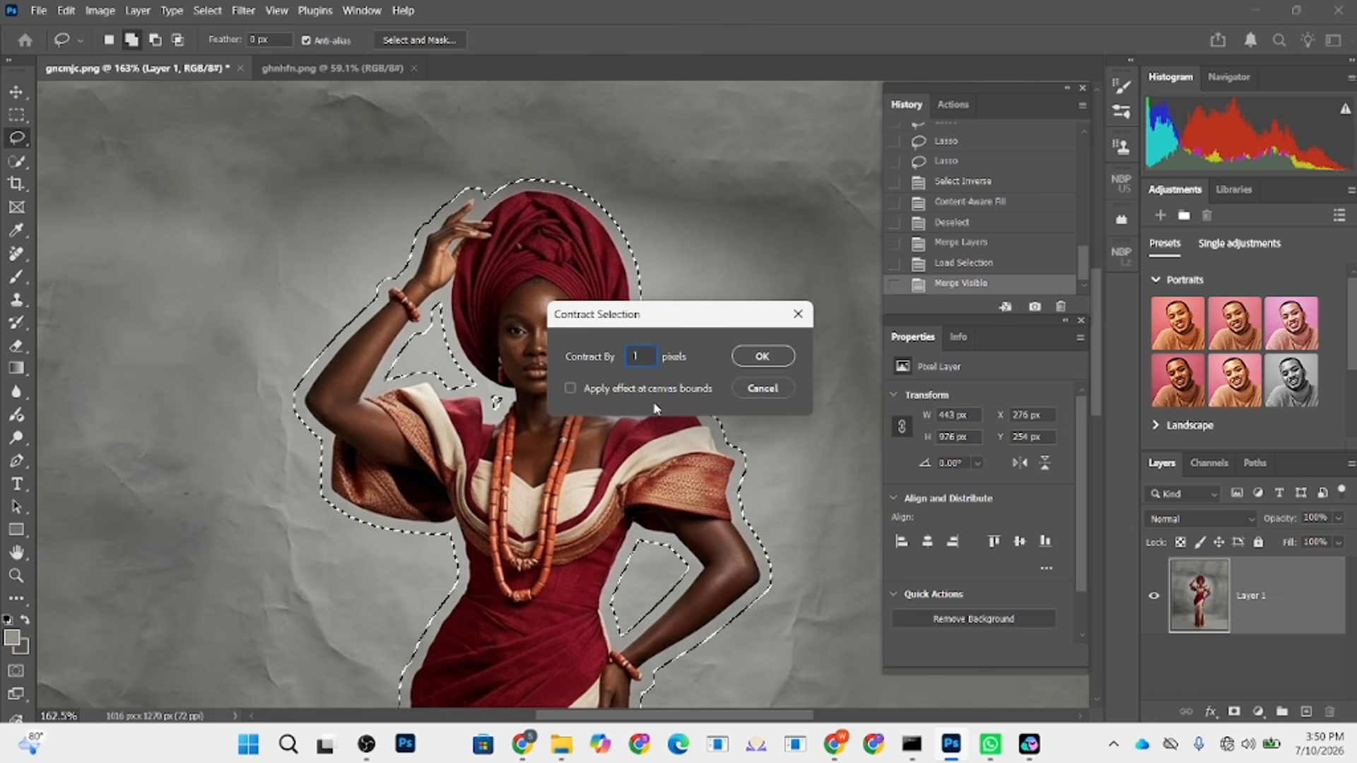
pyautogui.click(762, 356)
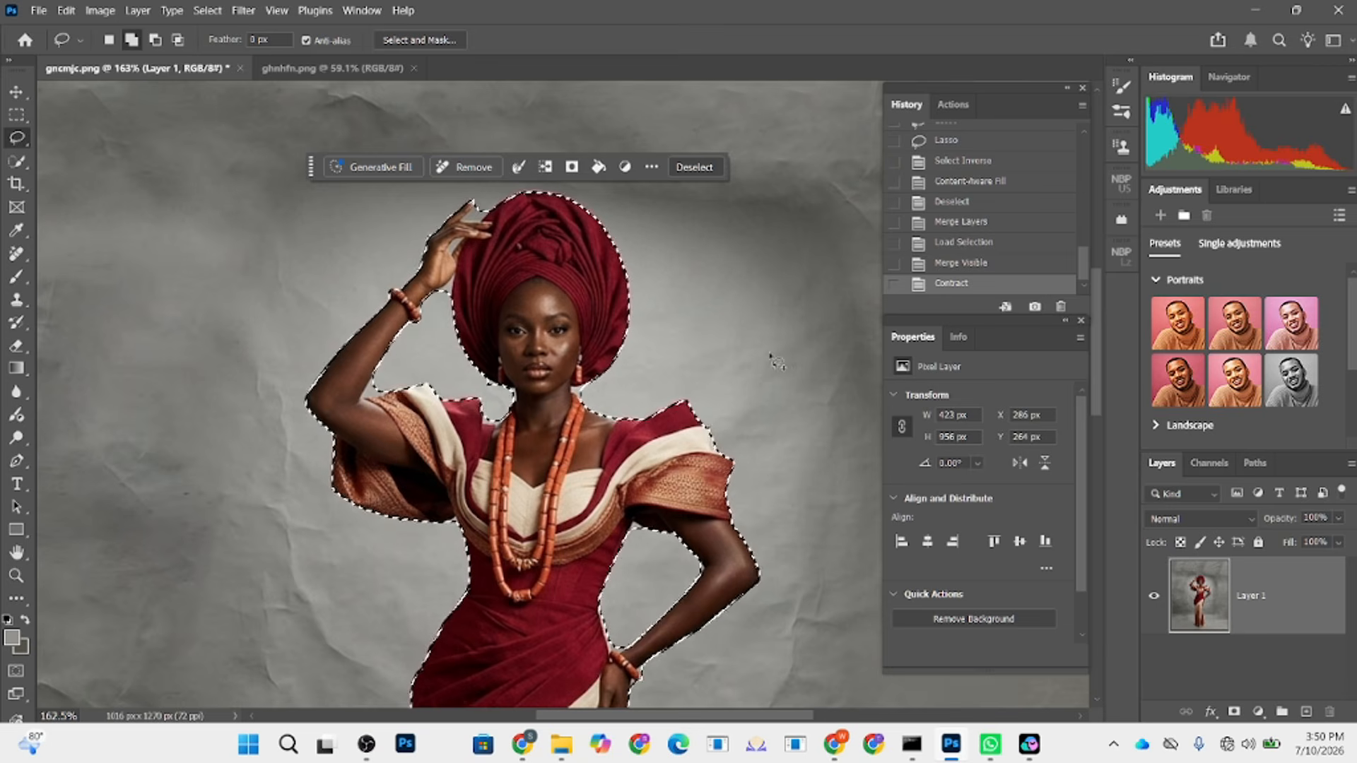
# - Subtract the backdrop slivers between the raised hand, wrist and headwrap from the selection with the Polygonal Lasso tool
pyautogui.rightClick(19, 144)
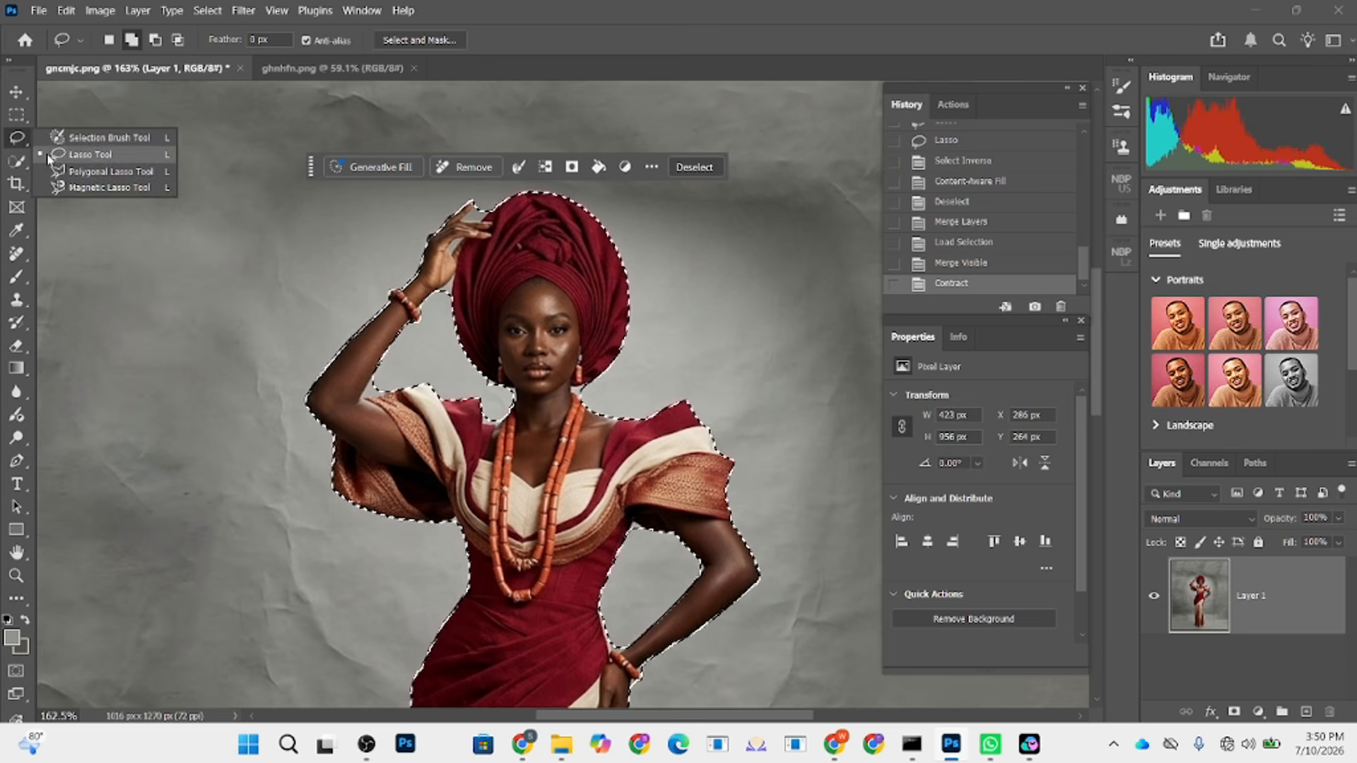
pyautogui.click(85, 172)
pyautogui.scroll(2, 510, 210)
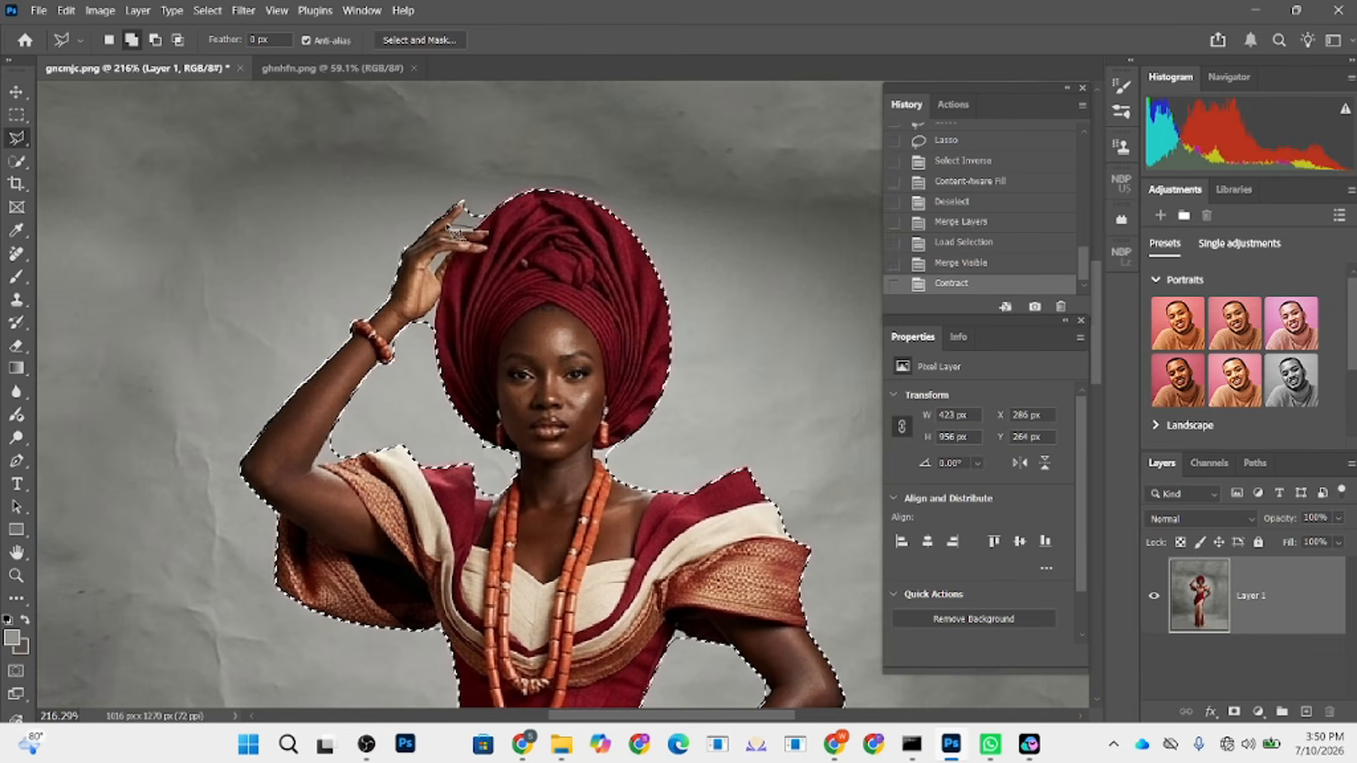
pyautogui.moveTo(442, 233)
pyautogui.mouseDown()
pyautogui.moveTo(484, 198)
pyautogui.moveTo(482, 273)
pyautogui.mouseUp()
pyautogui.hotkey('ctrl', 'z')
pyautogui.moveTo(449, 228); pyautogui.dragTo(478, 224)
pyautogui.keyDown('alt'); pyautogui.click(417, 330); pyautogui.keyUp('alt')
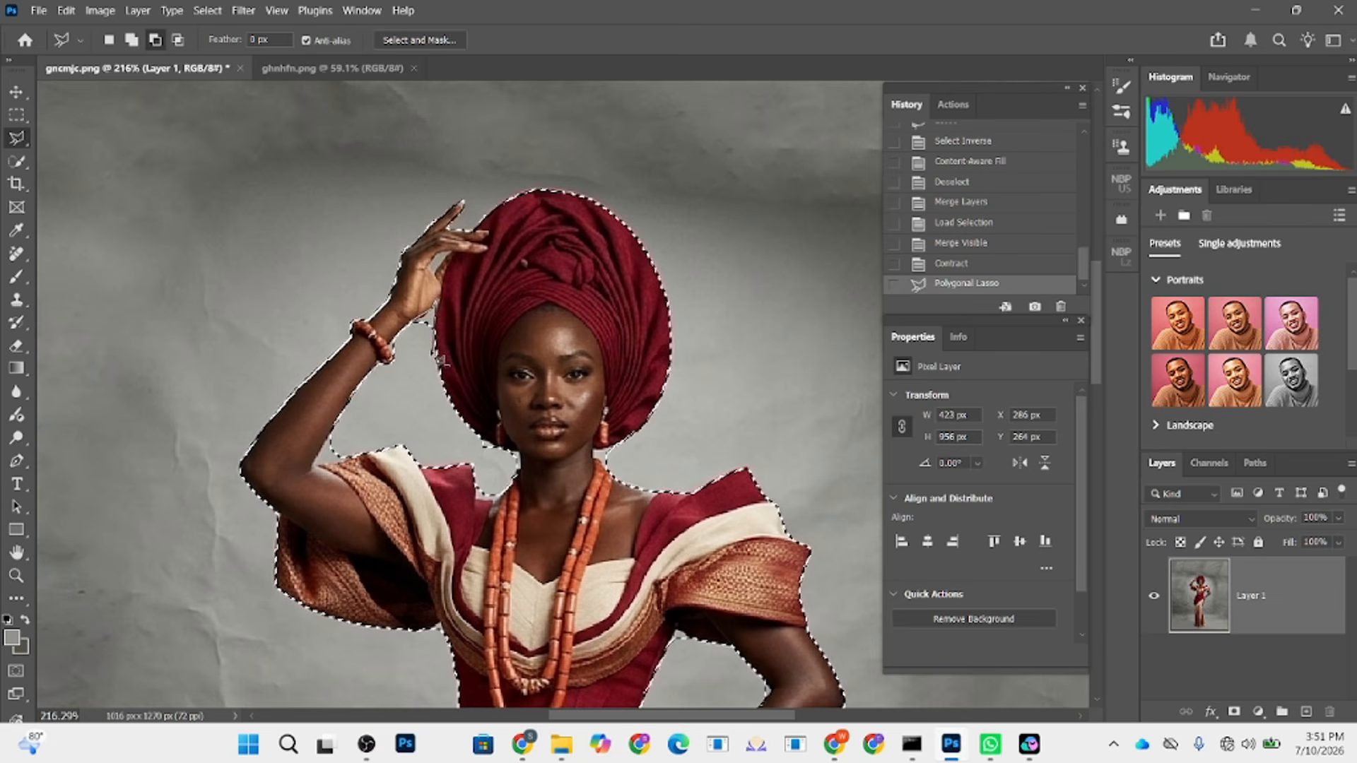
pyautogui.doubleClick(431, 372)
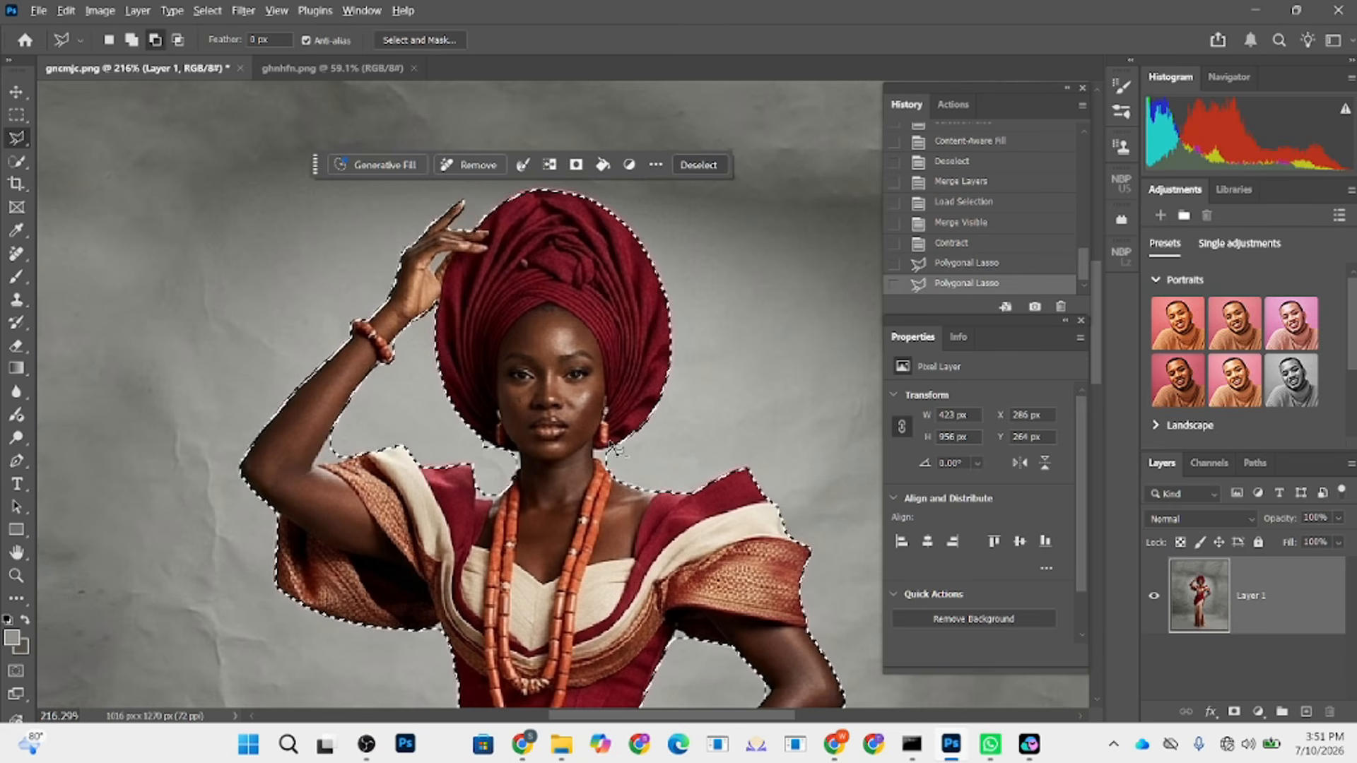
# - Subtract the leftover backdrop on both sides of the neck and between the raised arm's inner elbow and the sleeve
pyautogui.keyDown('alt'); pyautogui.click(623, 451); pyautogui.keyUp('alt')
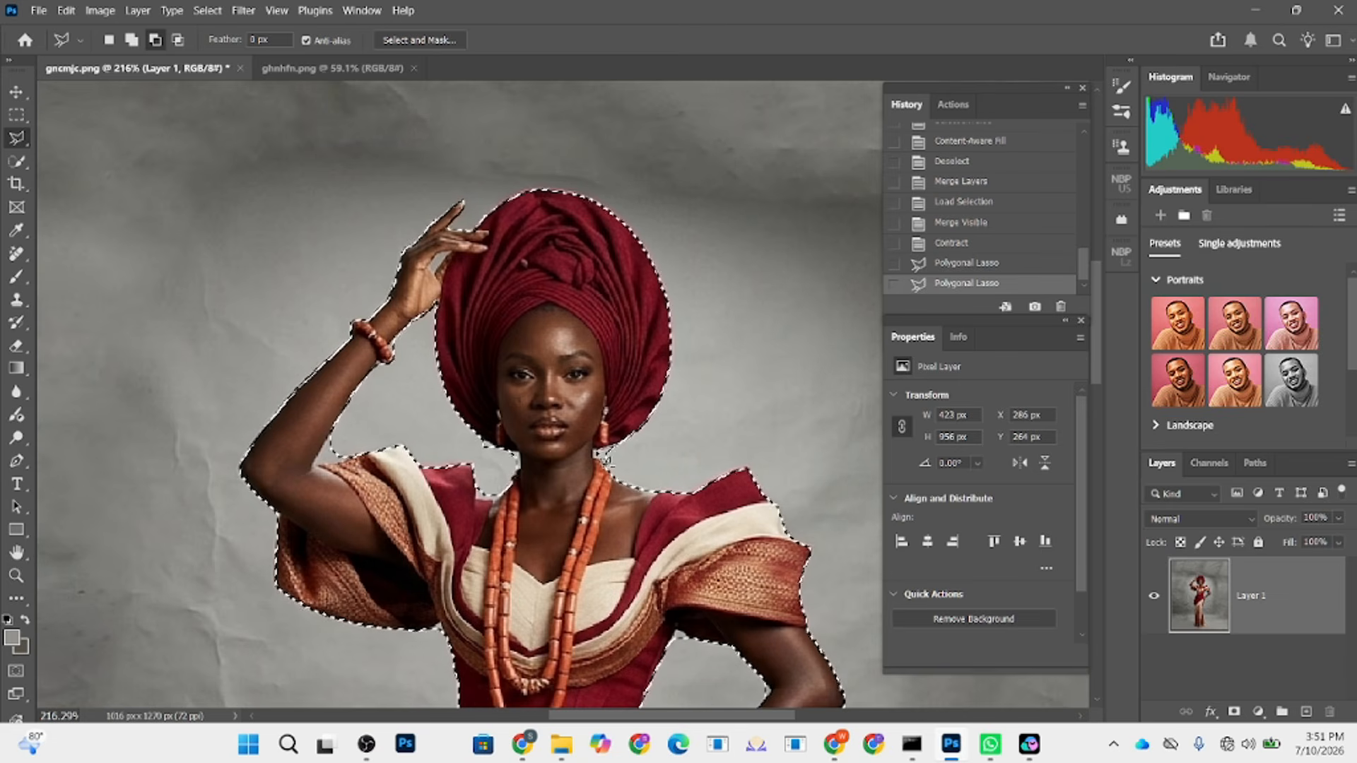
pyautogui.doubleClick(607, 459)
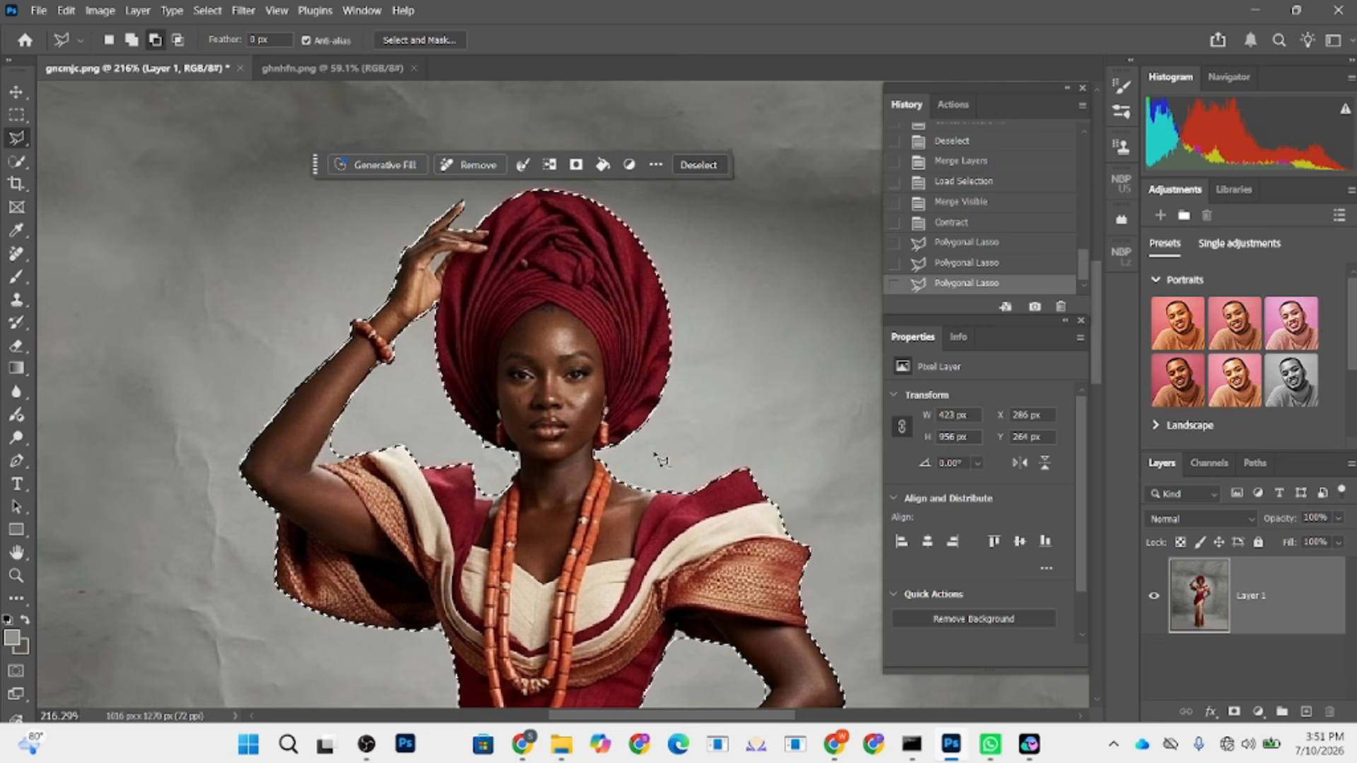
pyautogui.keyDown('alt'); pyautogui.click(490, 453); pyautogui.keyUp('alt')
pyautogui.doubleClick(510, 461)
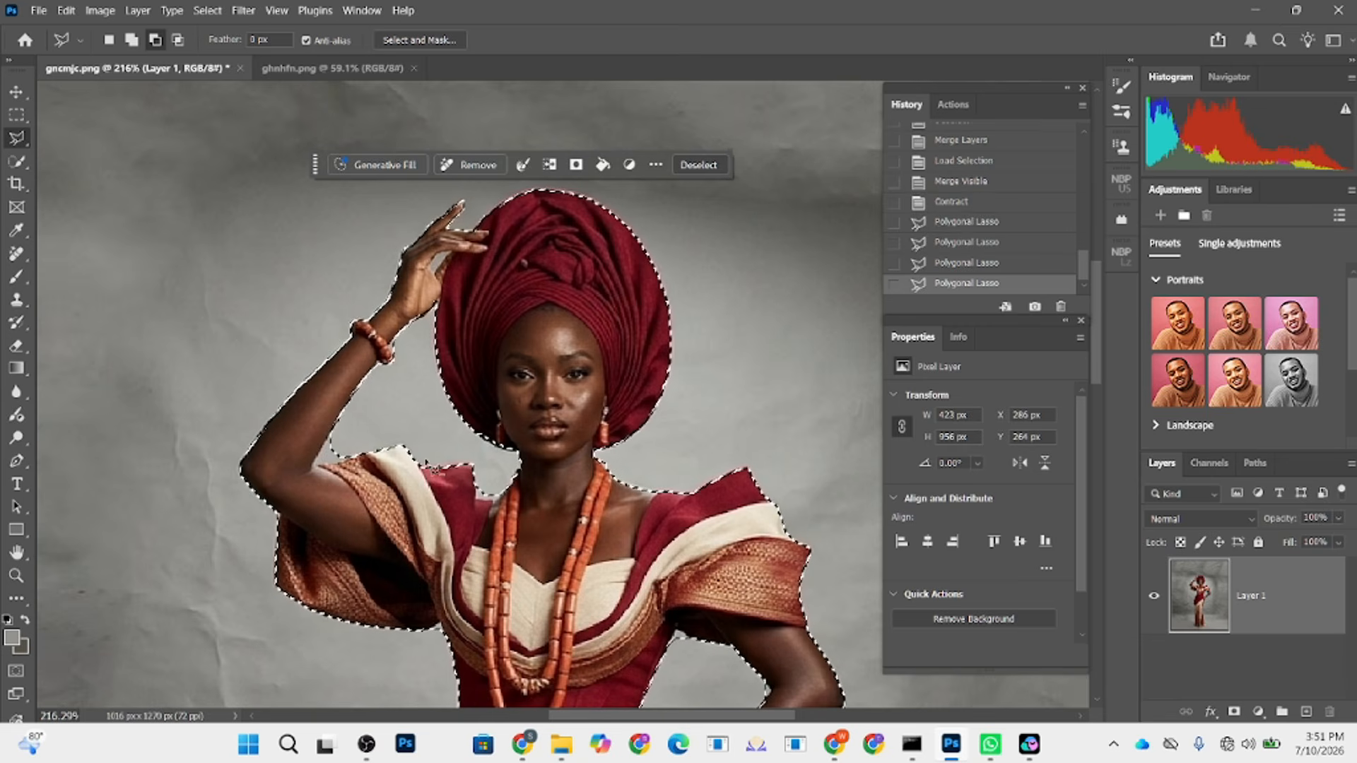
pyautogui.keyDown('alt'); pyautogui.click(333, 441); pyautogui.keyUp('alt')
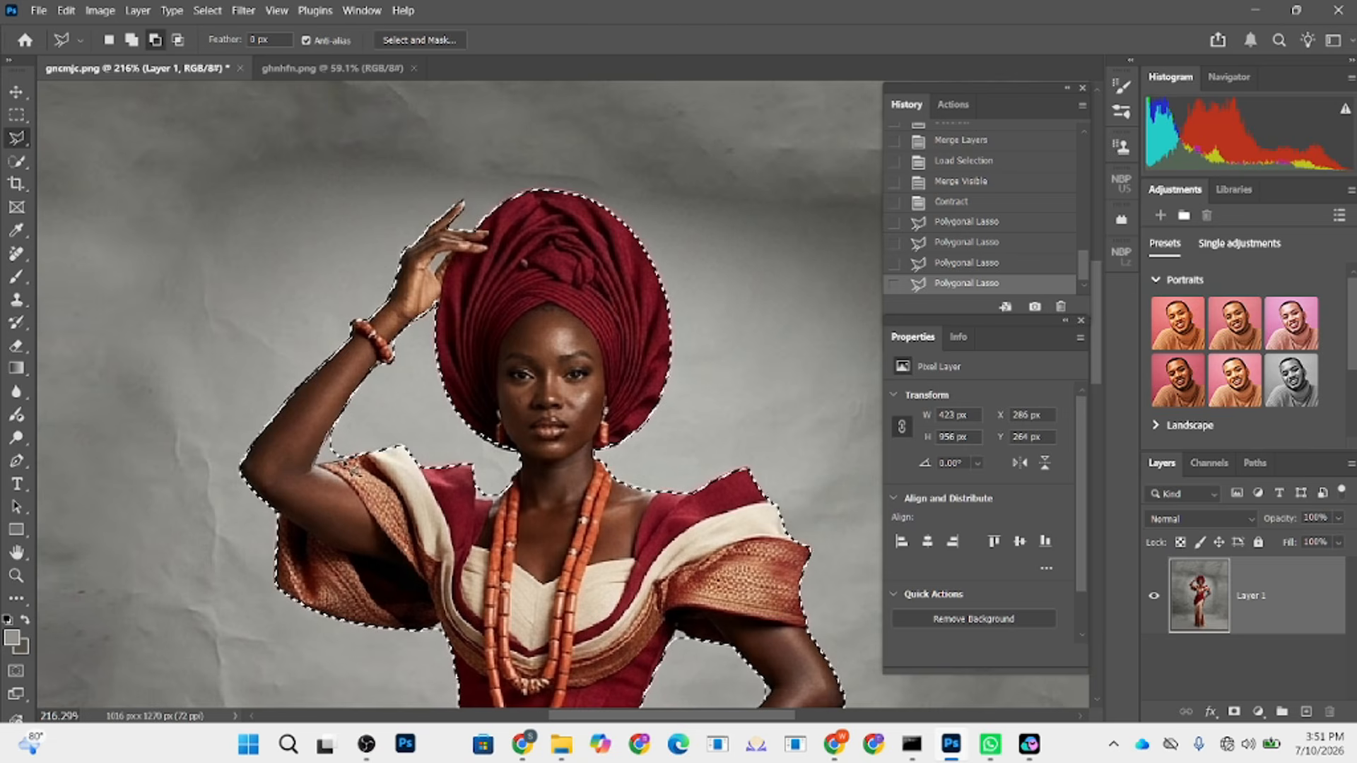
pyautogui.click(357, 464)
pyautogui.doubleClick(389, 438)
pyautogui.scroll(-6, 560, 326)
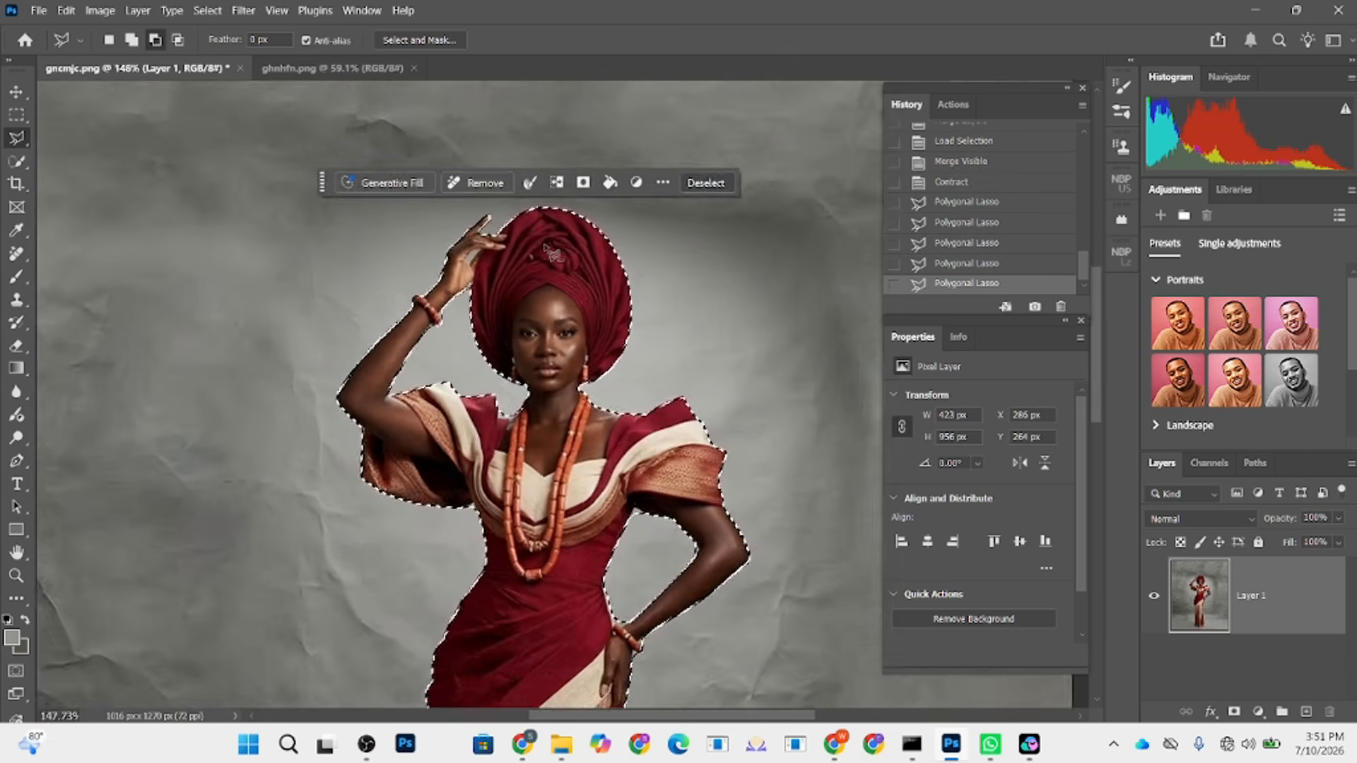
pyautogui.scroll(-2, 570, 369)
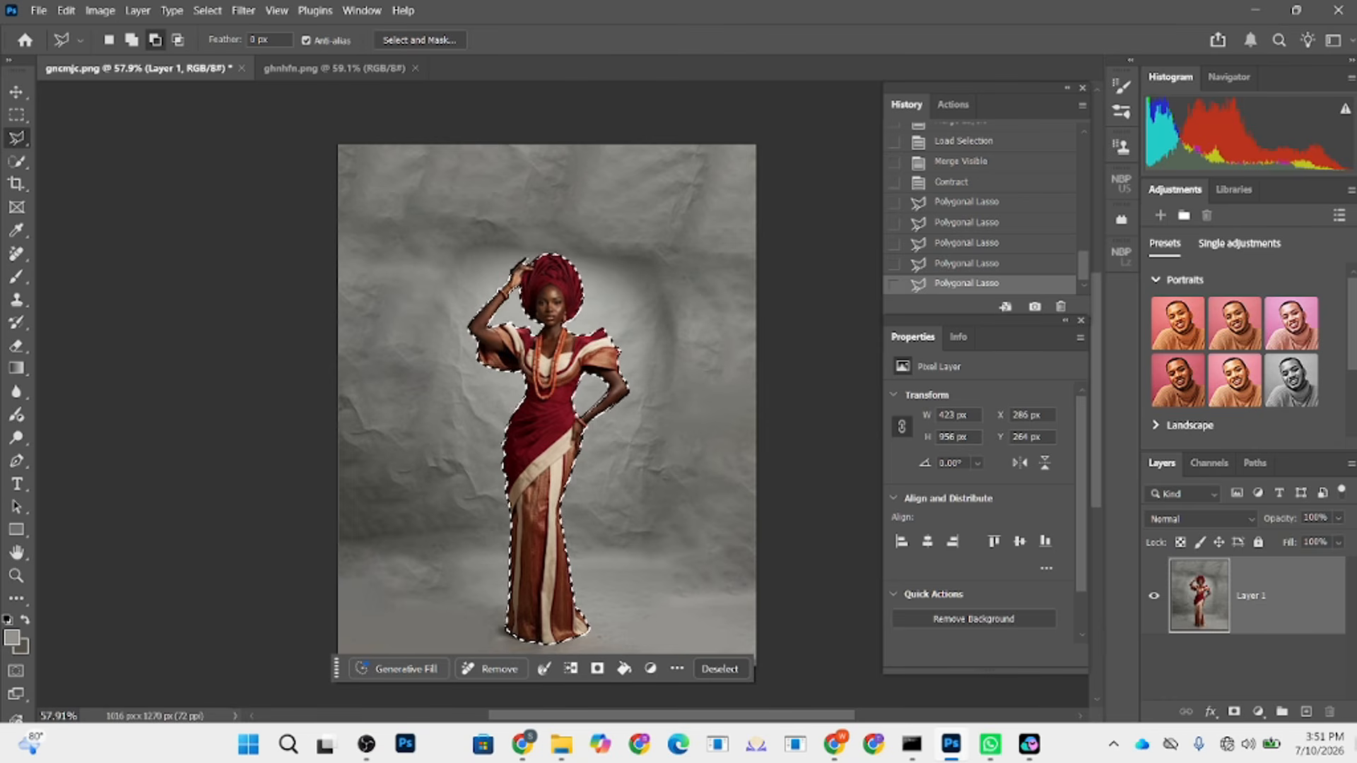
# - Duplicate Layer 1 and cut the selected woman from the copy onto her own layer
pyautogui.moveTo(1258, 597); pyautogui.dragTo(1307, 712)
pyautogui.rightClick(621, 324)
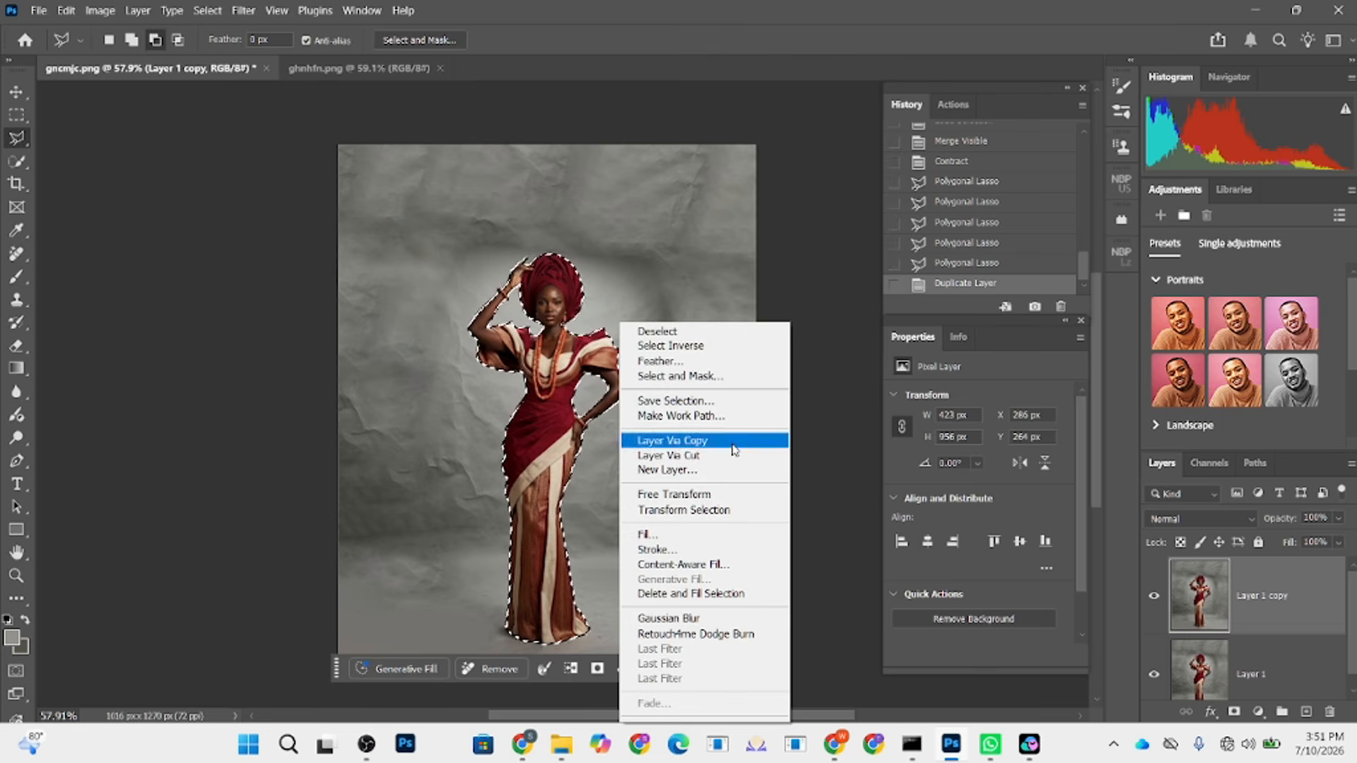
pyautogui.click(671, 455)
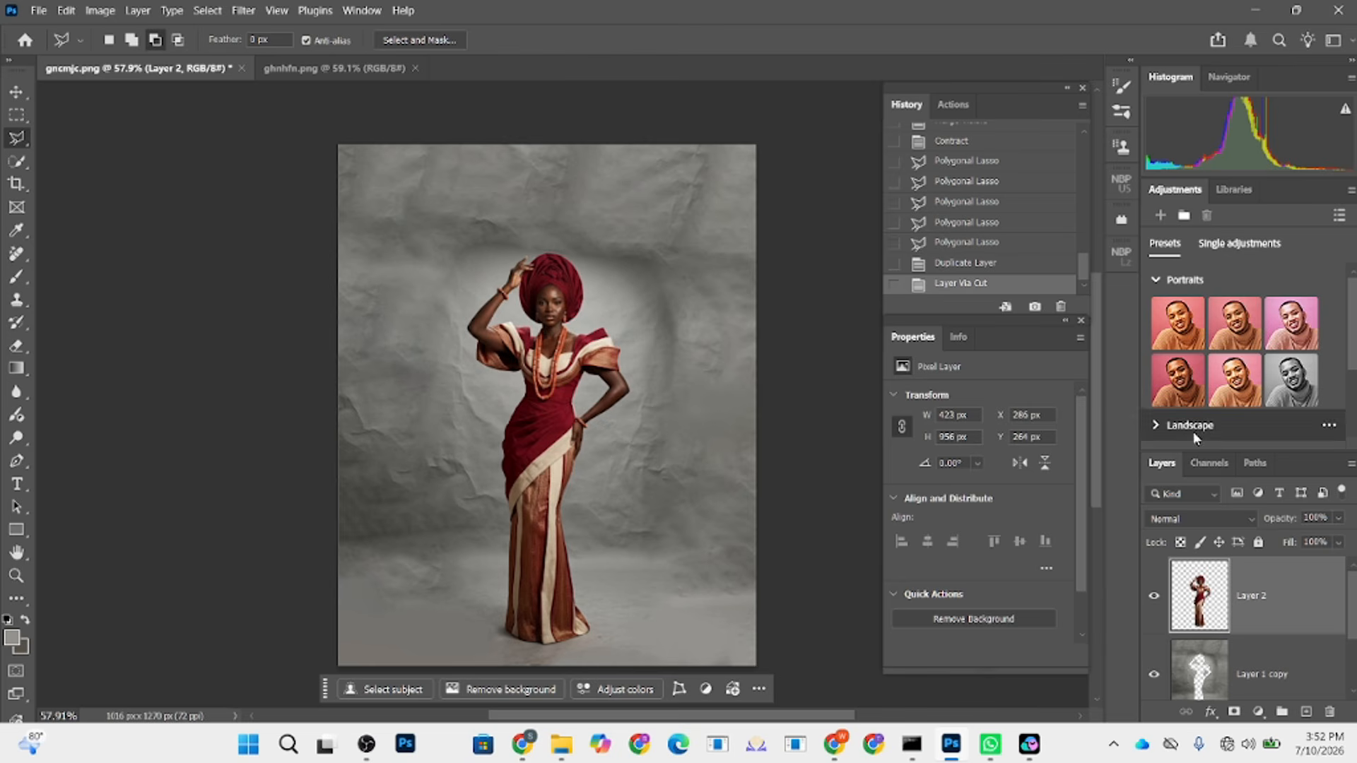
# - Load the Layer 1 copy backdrop as a selection, apply a Gaussian Blur of 95.6 pixels to that layer, and deselect
pyautogui.keyDown('ctrl'); pyautogui.click(1199, 671); pyautogui.keyUp('ctrl')
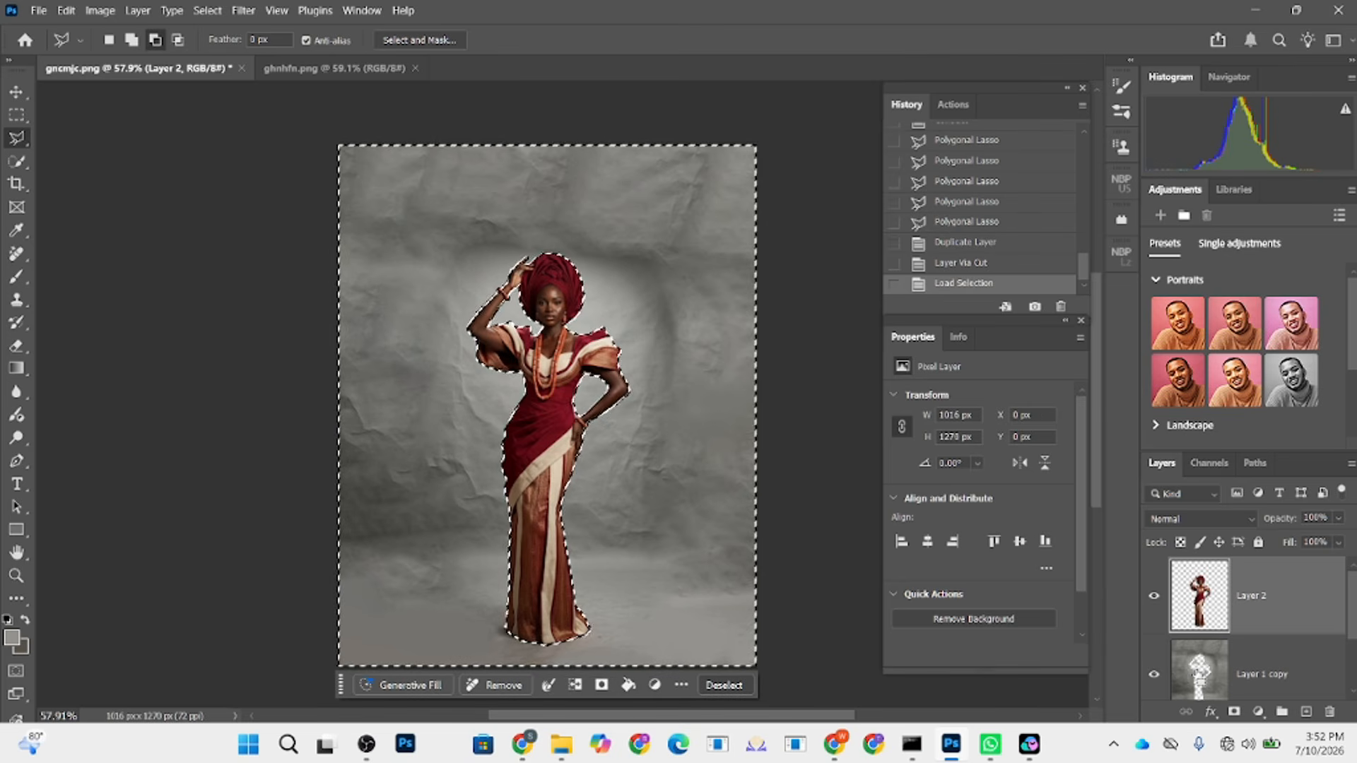
pyautogui.click(1256, 666)
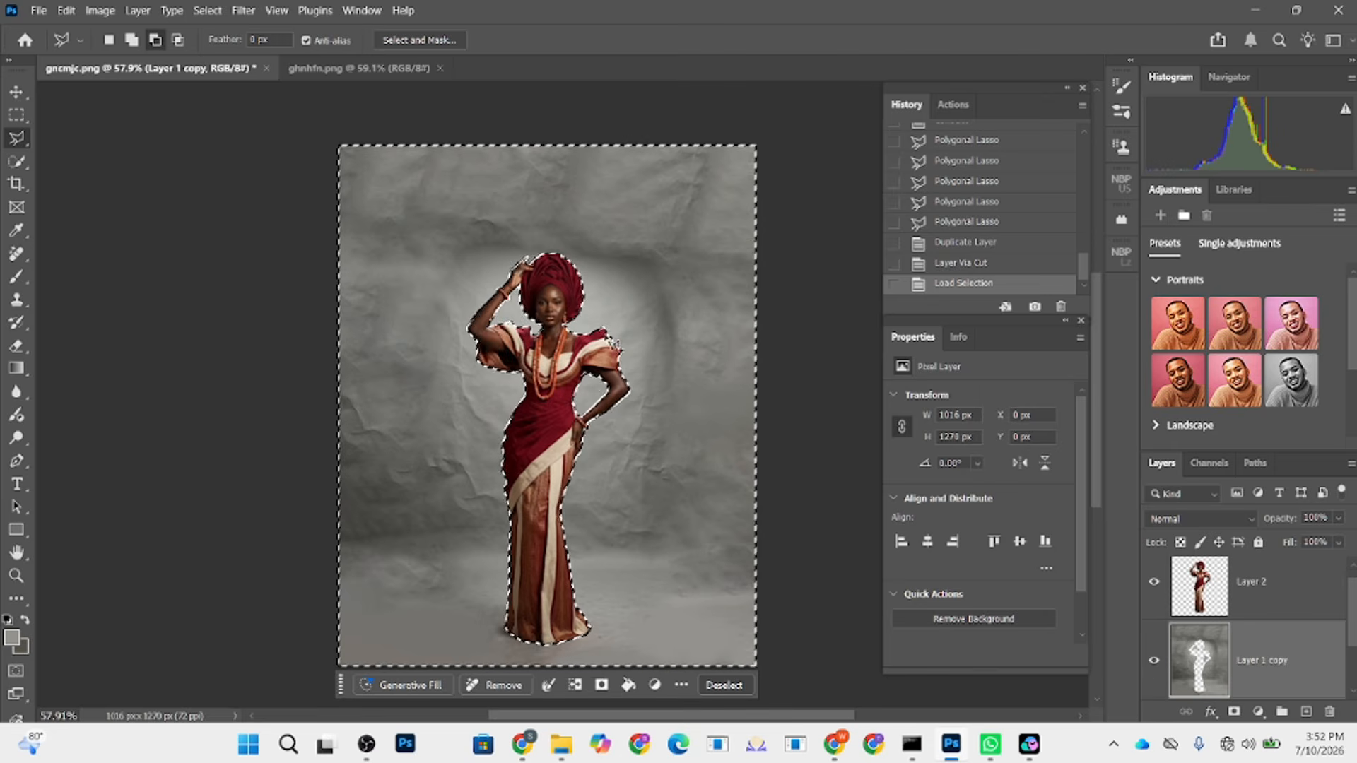
pyautogui.click(244, 10)
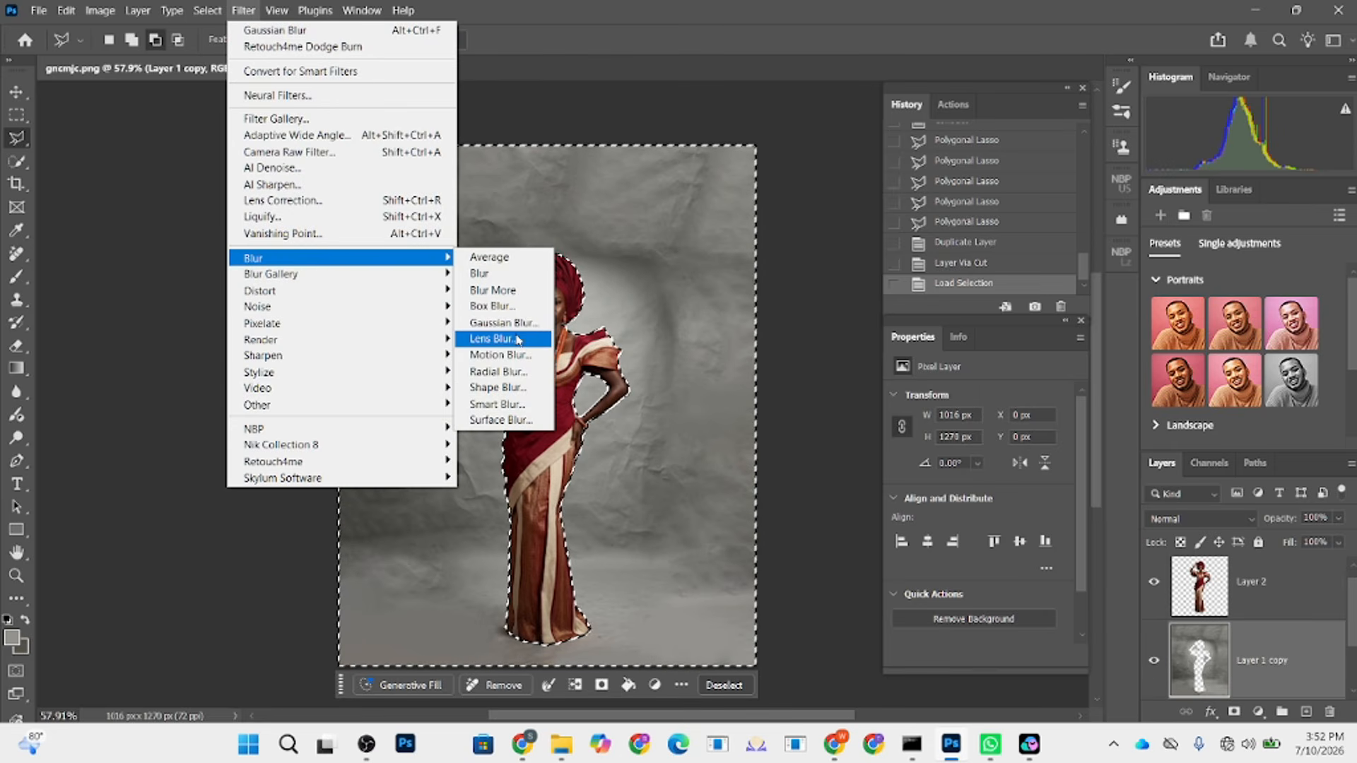
pyautogui.click(504, 323)
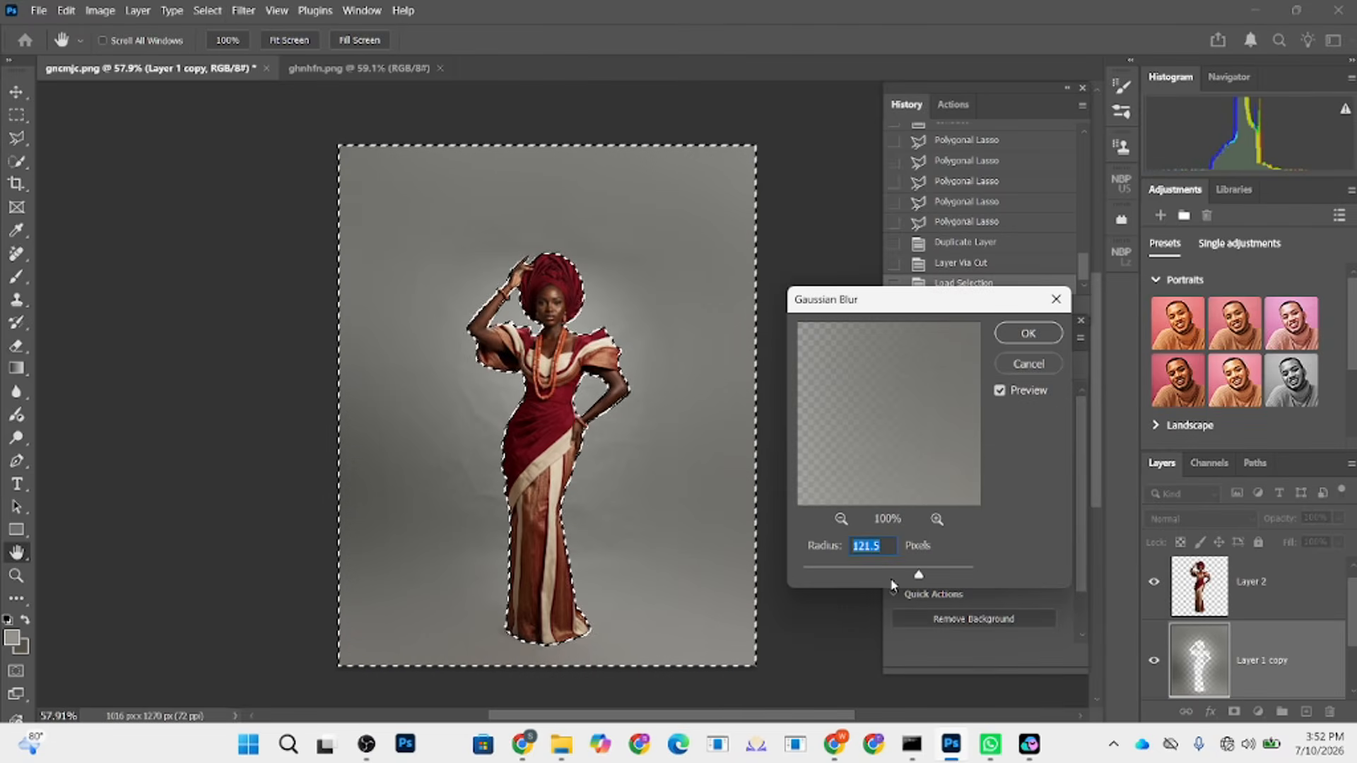
pyautogui.moveTo(918, 575); pyautogui.dragTo(911, 578)
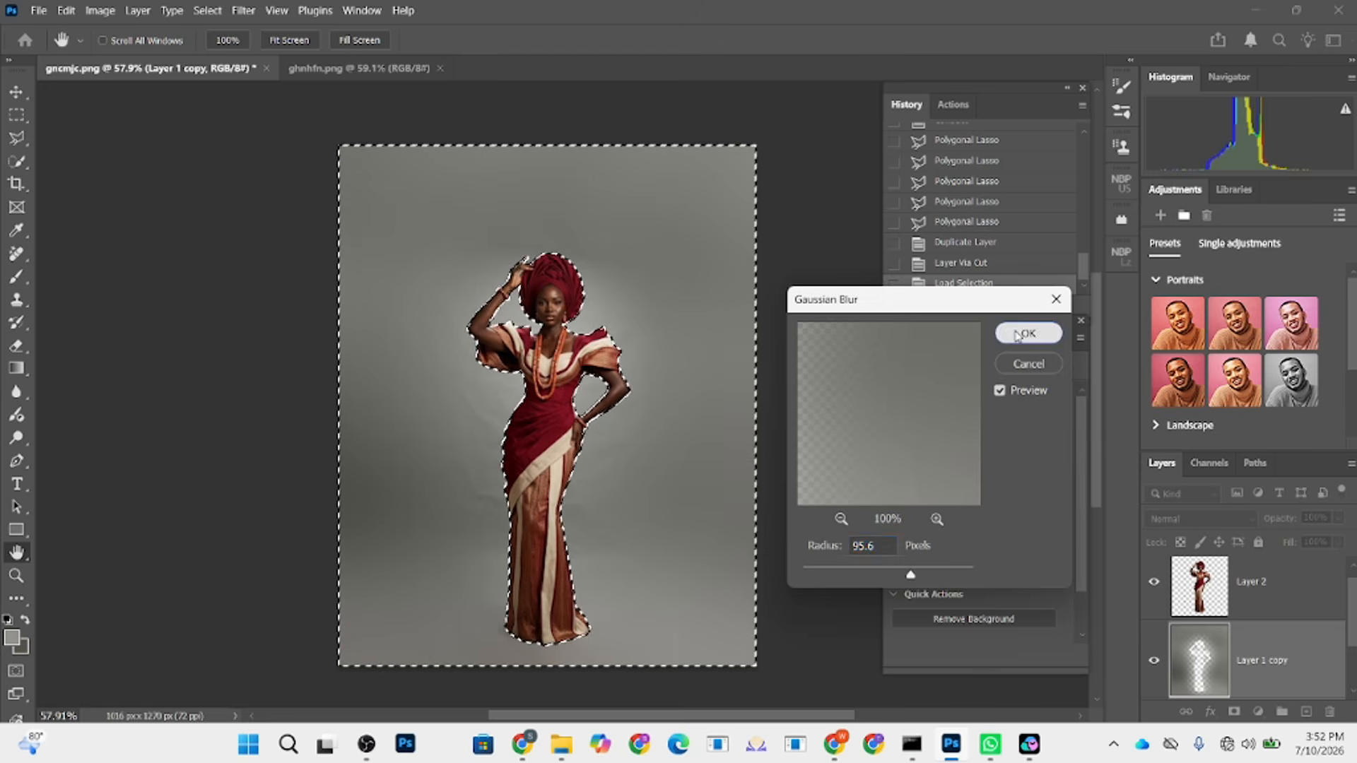
pyautogui.press('Return')
pyautogui.hotkey('ctrl', 'd')
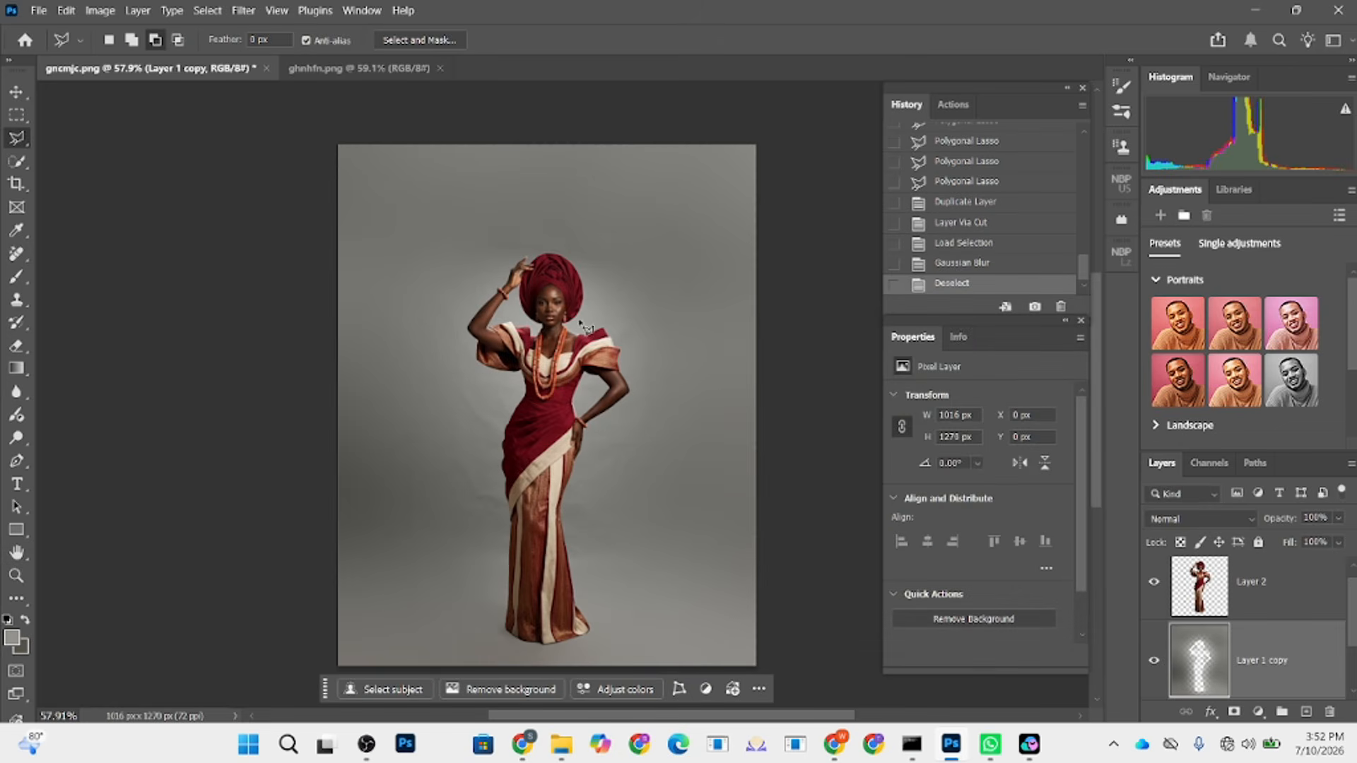
# - Unlock the green arch scene in ghnhfn.png and bring it into gncmjc.png as a layer directly beneath the woman
pyautogui.scroll(-1, 579, 322)
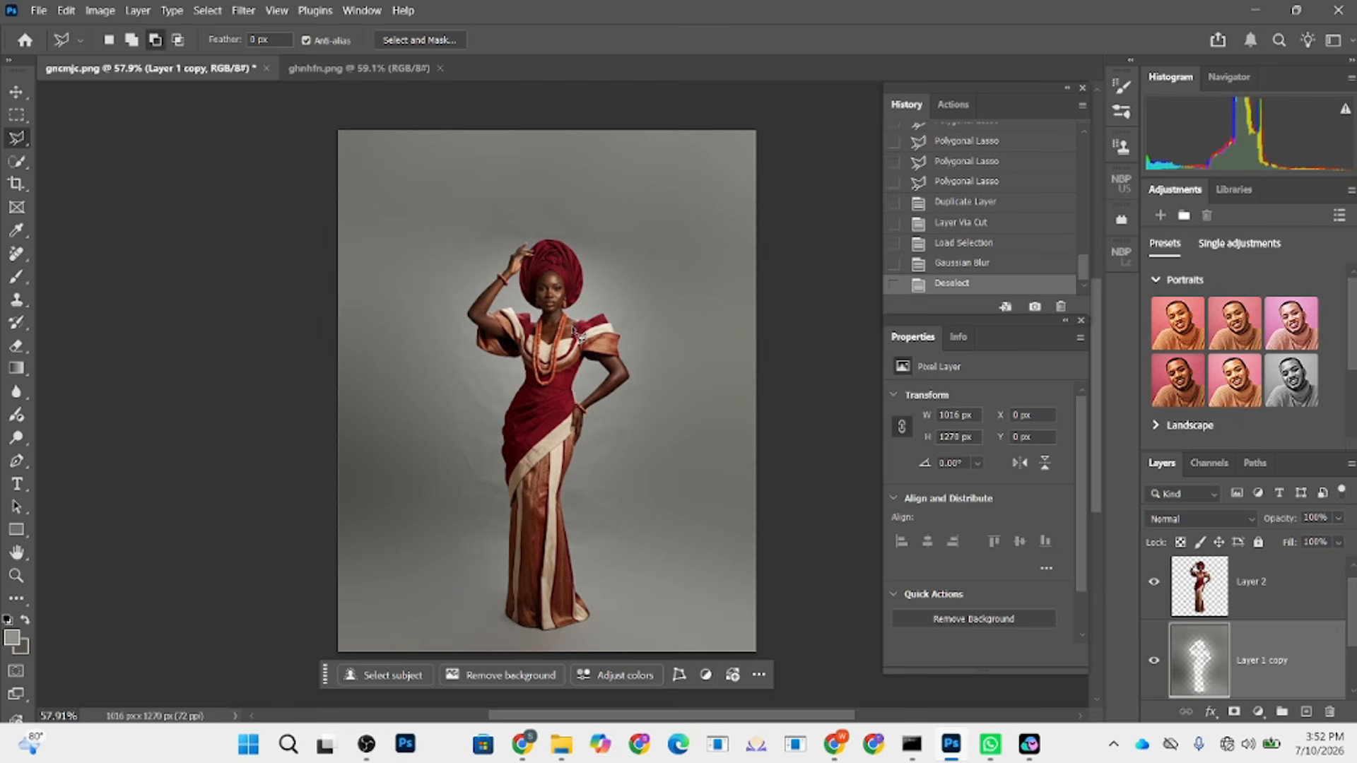
pyautogui.click(358, 68)
pyautogui.click(21, 92)
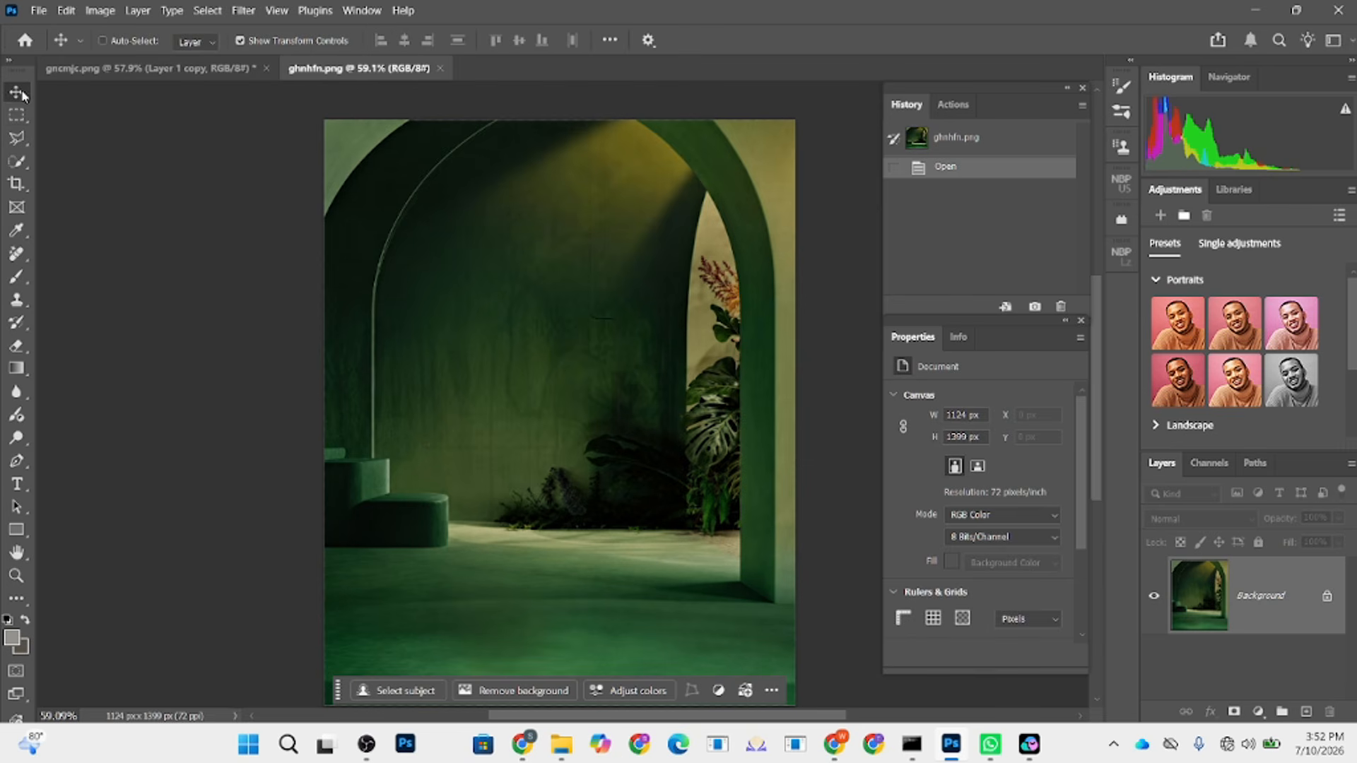
pyautogui.click(1326, 598)
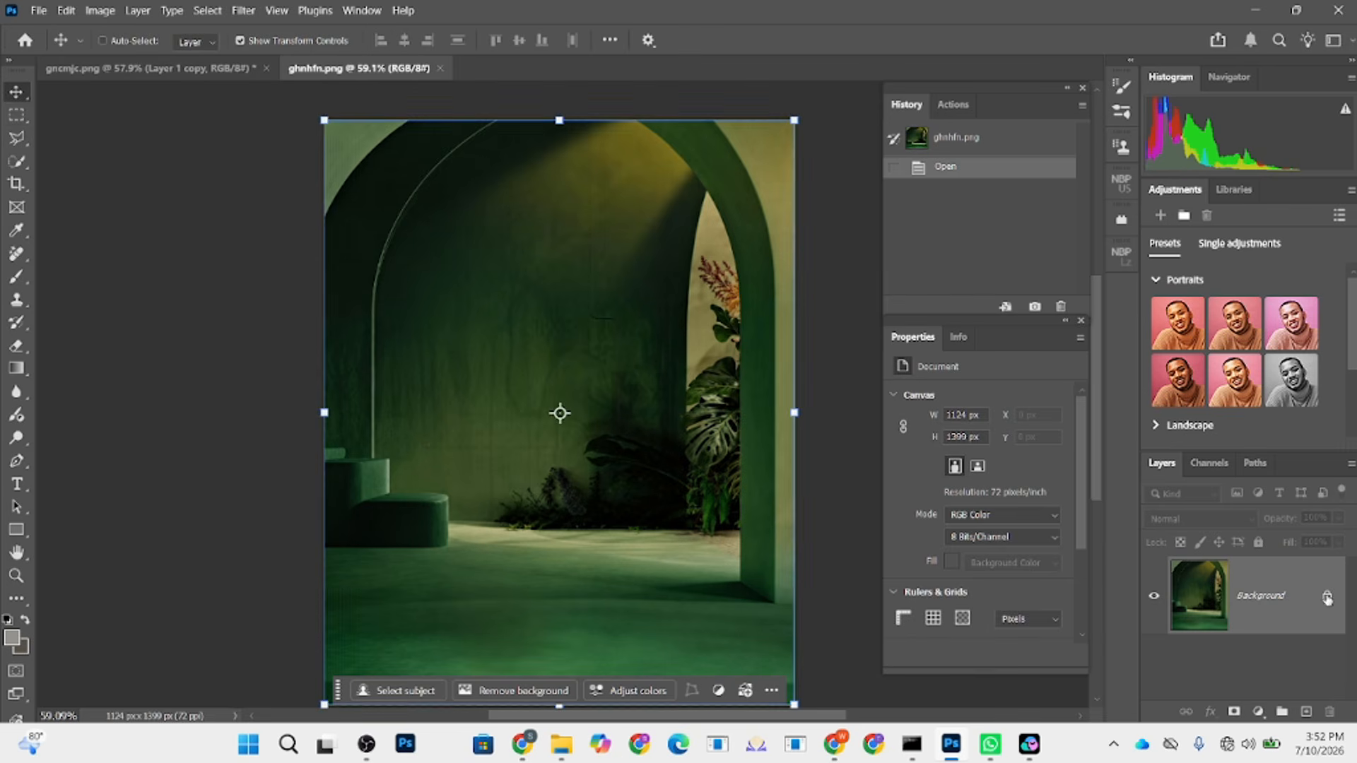
pyautogui.moveTo(395, 409); pyautogui.dragTo(557, 468)
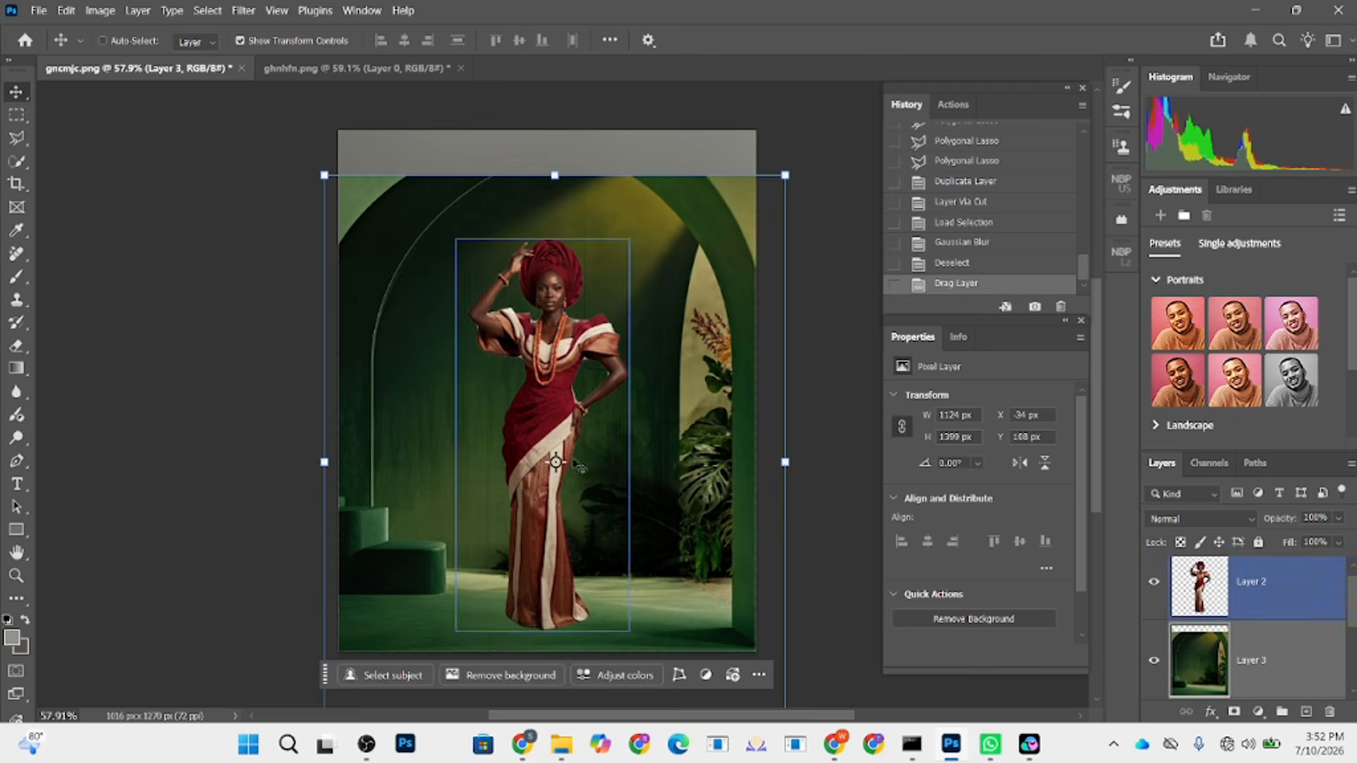
# - Move the green arch layer over the whole canvas, scale it to 101.53% and nudge it slightly upward
pyautogui.moveTo(675, 461); pyautogui.dragTo(644, 396)
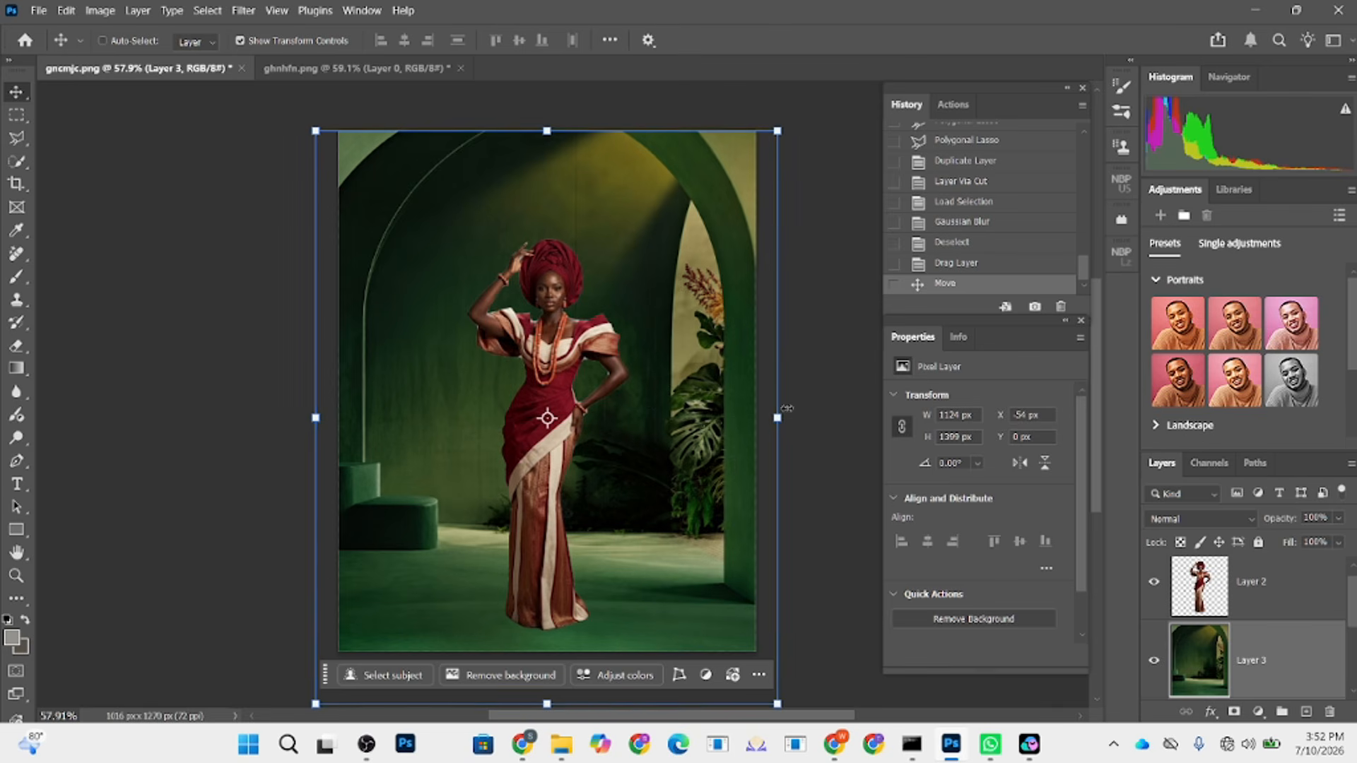
pyautogui.moveTo(778, 419); pyautogui.dragTo(781, 417)
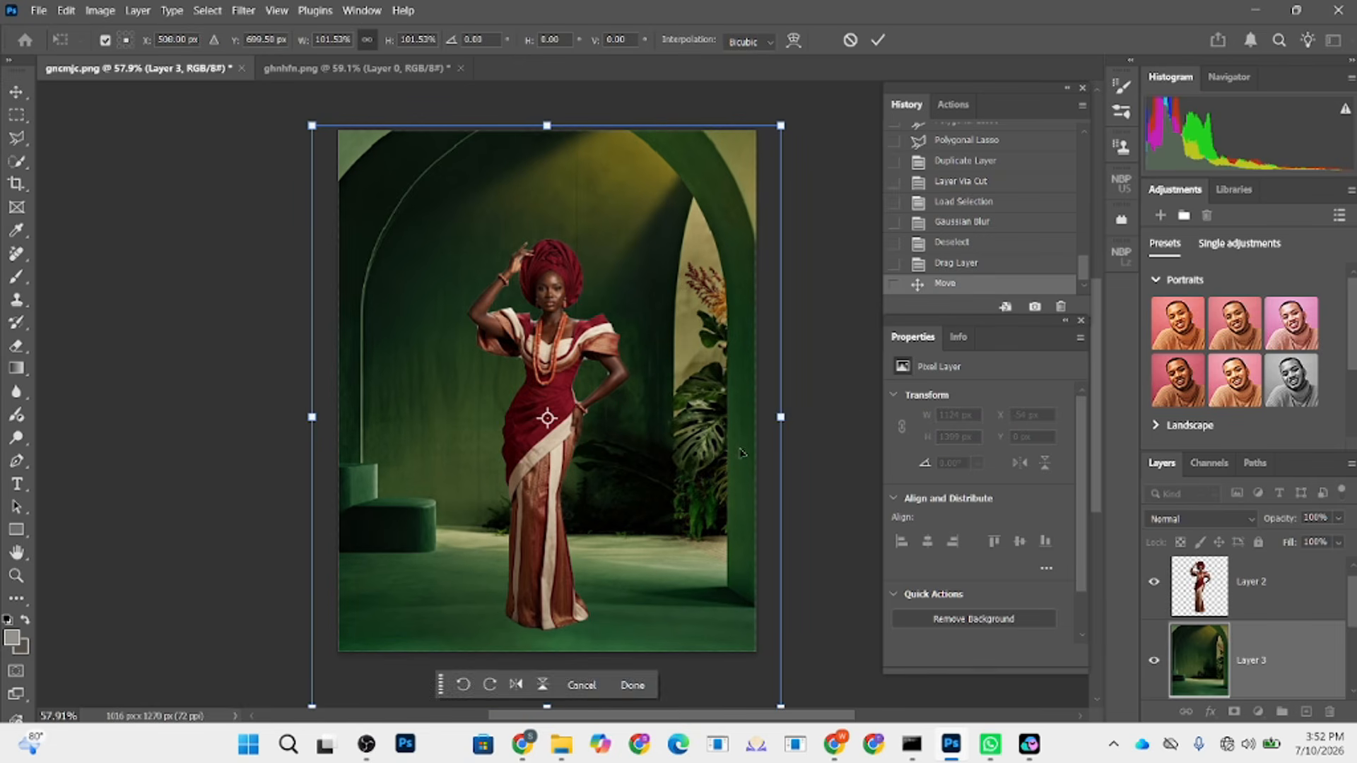
pyautogui.moveTo(700, 438); pyautogui.dragTo(699, 434)
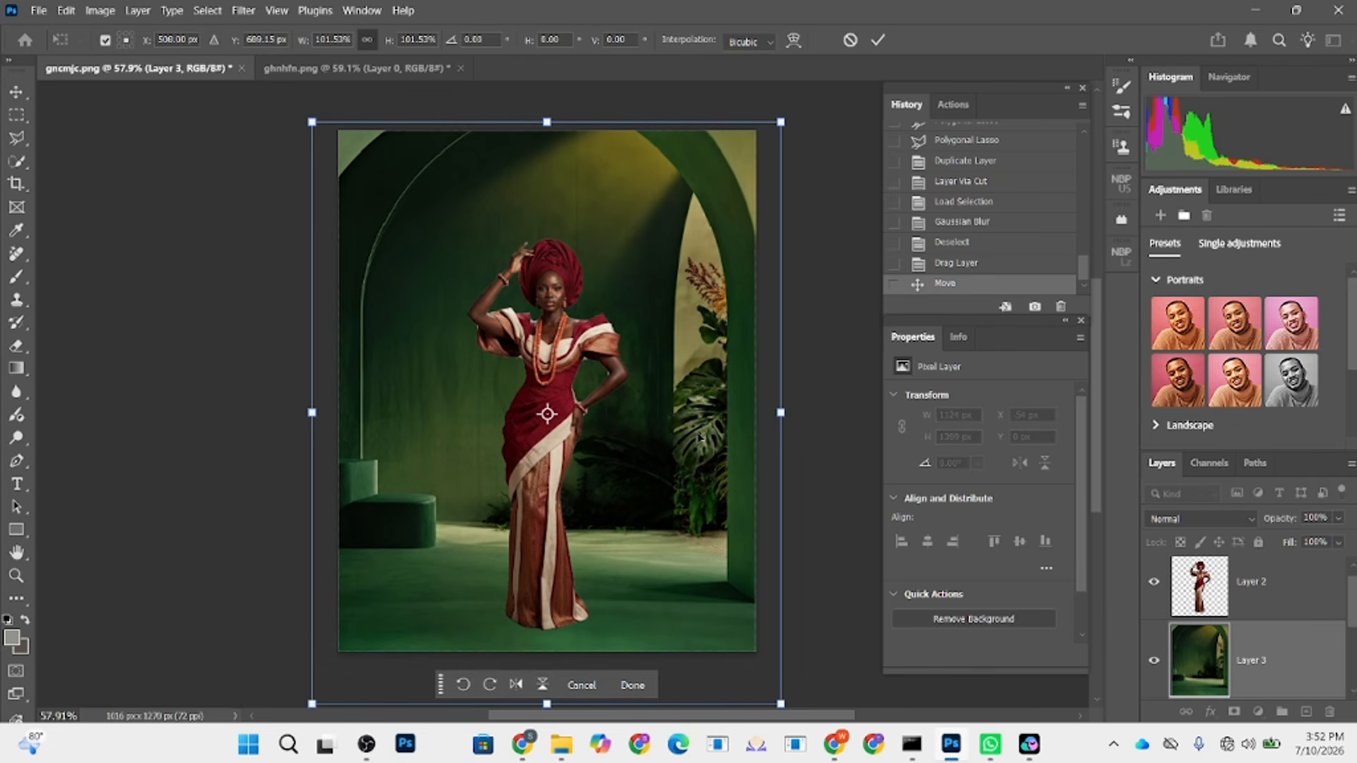
pyautogui.press('Return')
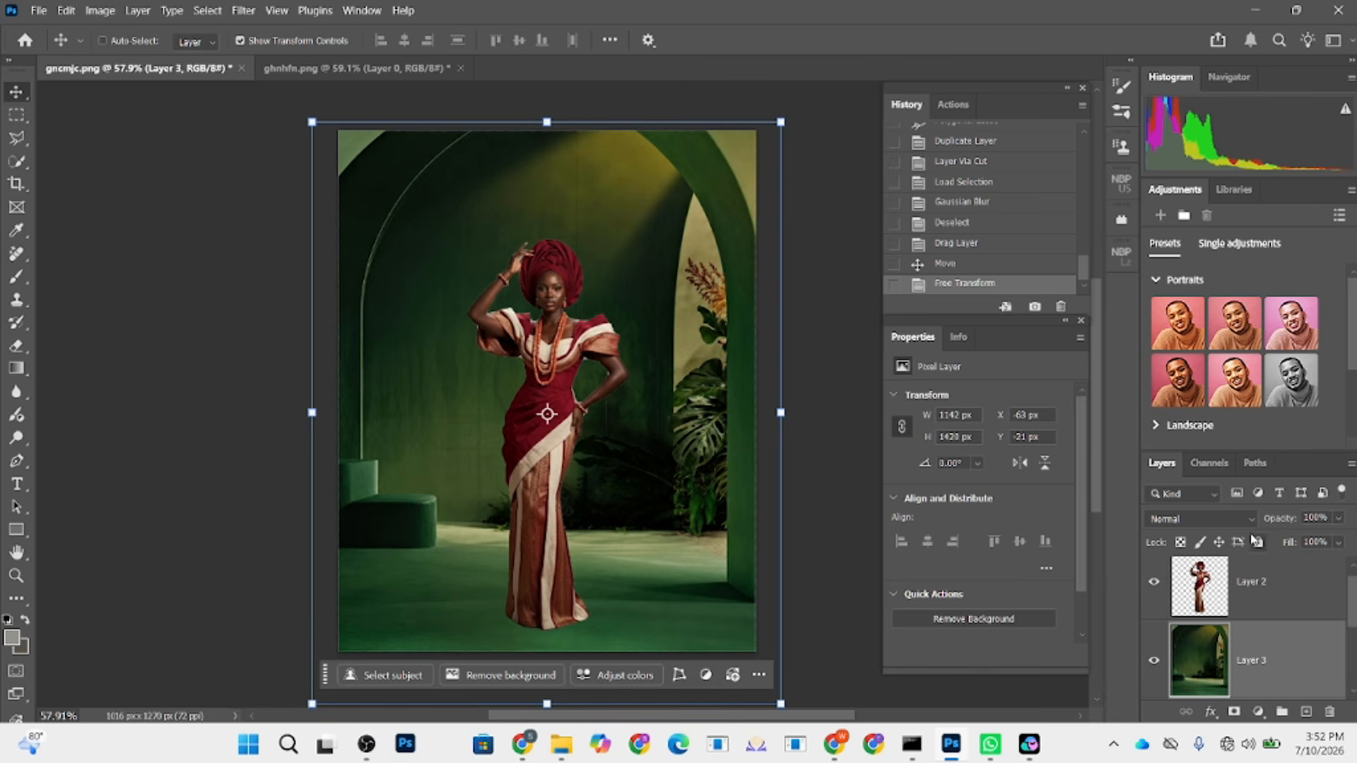
# - Set the green arch layer's blend mode to Overlay and compare the image with the blurred backdrop layer hidden and shown
pyautogui.click(1199, 519)
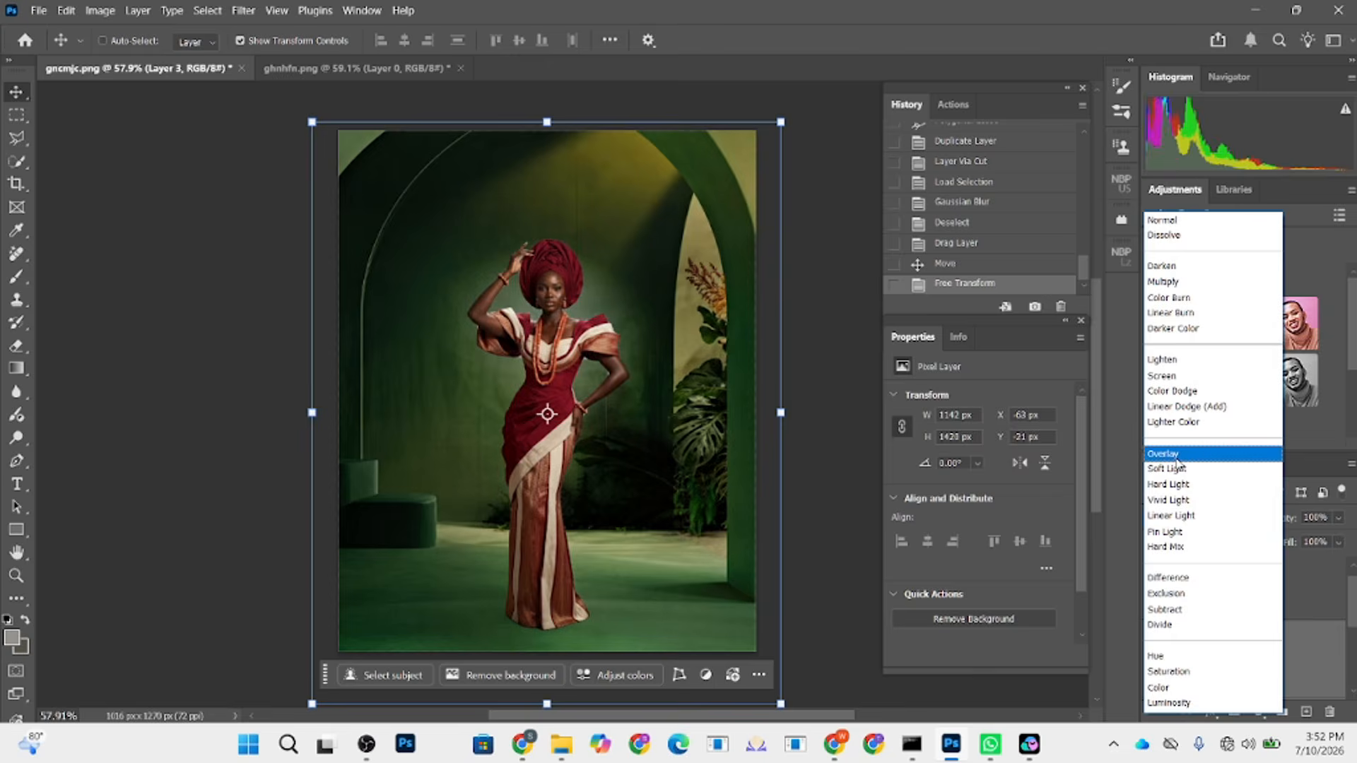
pyautogui.click(1178, 461)
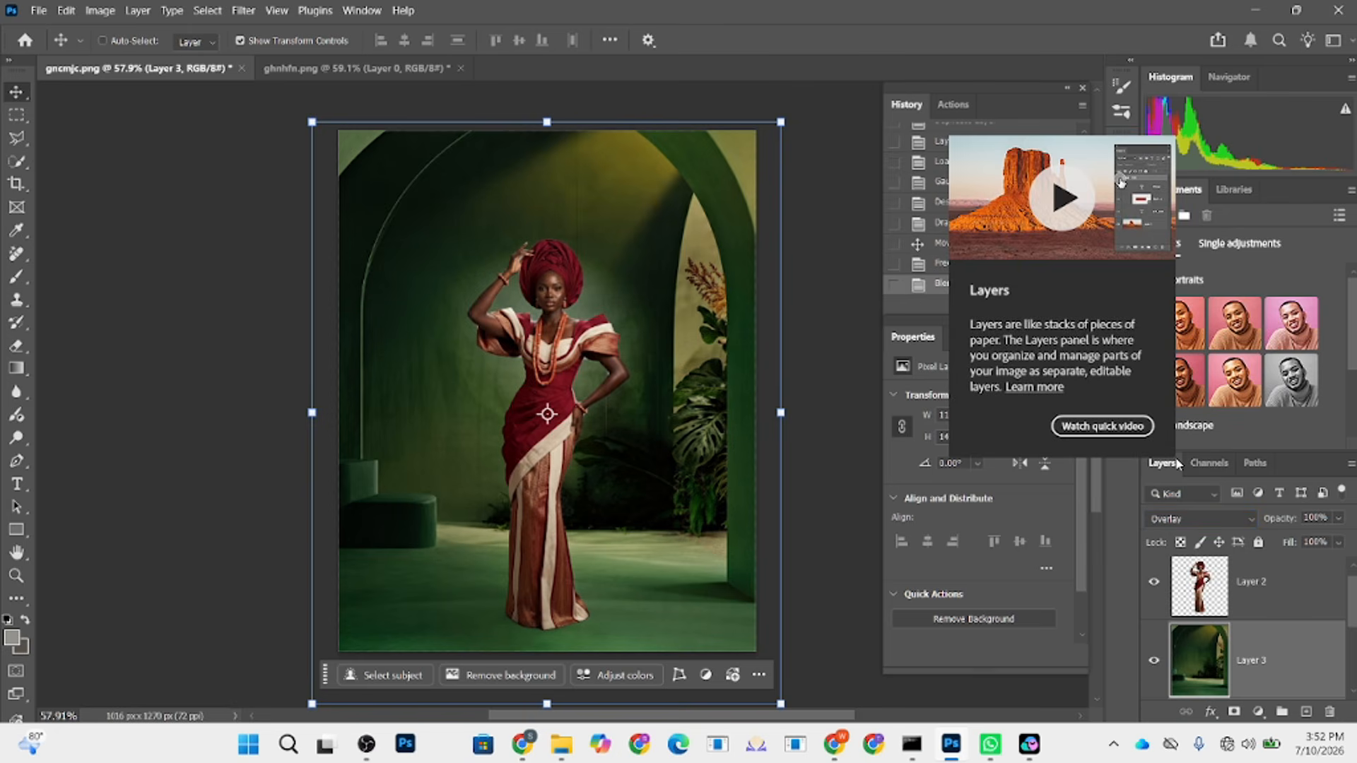
pyautogui.scroll(-1, 1189, 613)
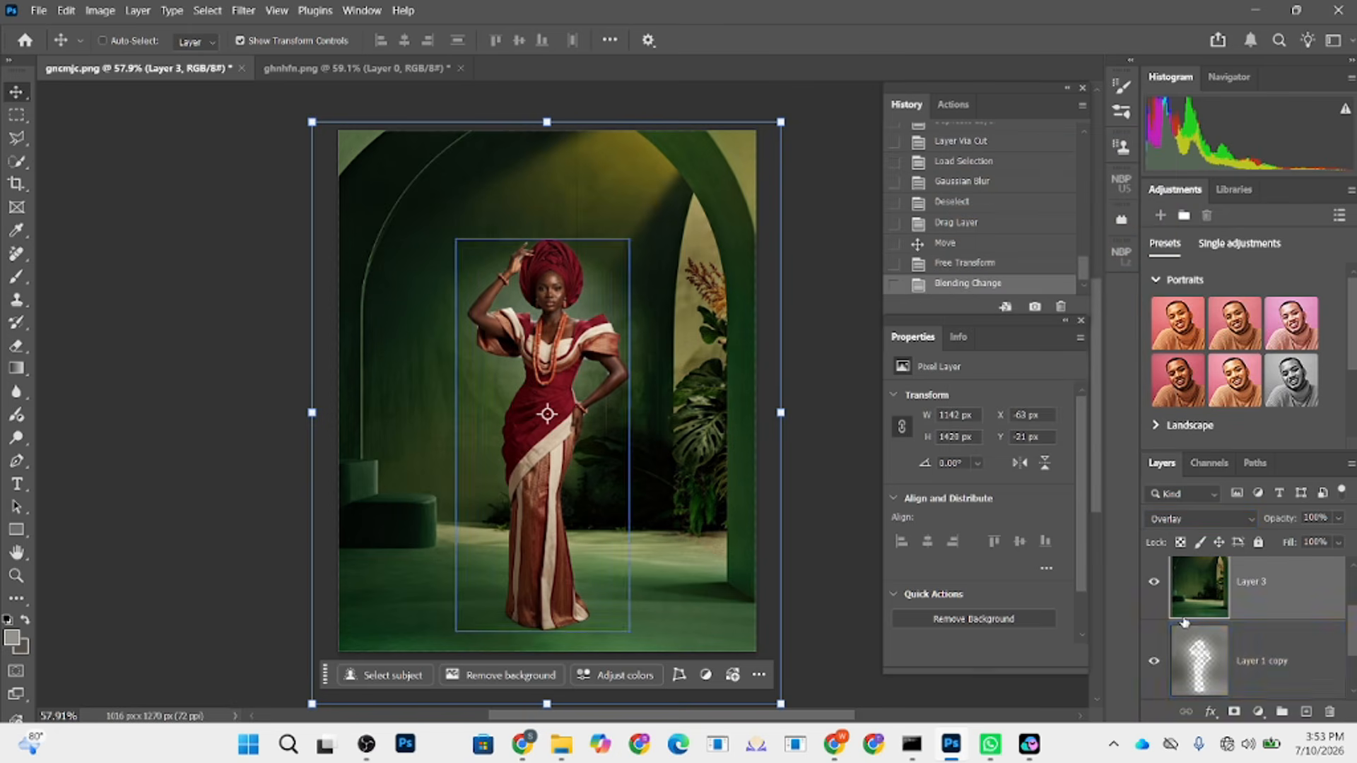
pyautogui.click(1154, 662)
pyautogui.click(1154, 662)
pyautogui.click(1154, 662)
pyautogui.click(1155, 663)
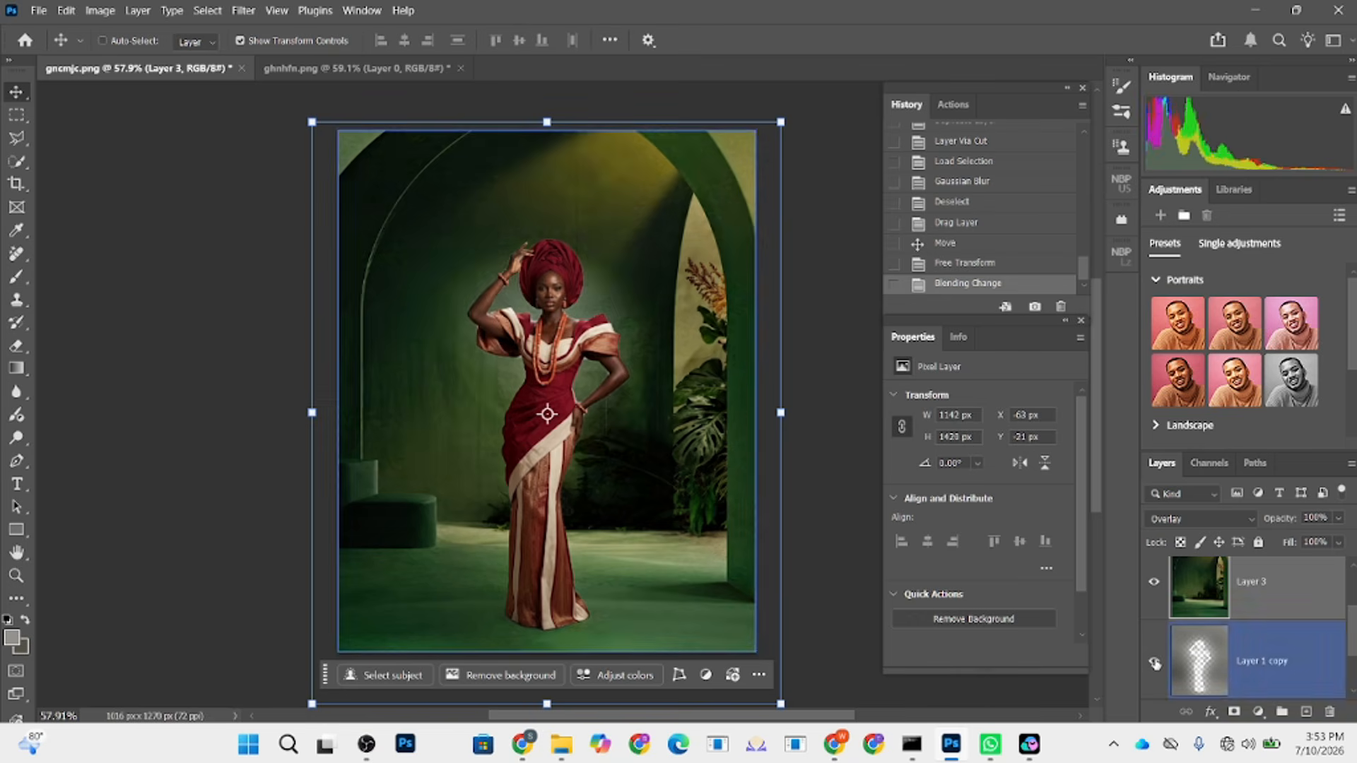
pyautogui.click(1156, 664)
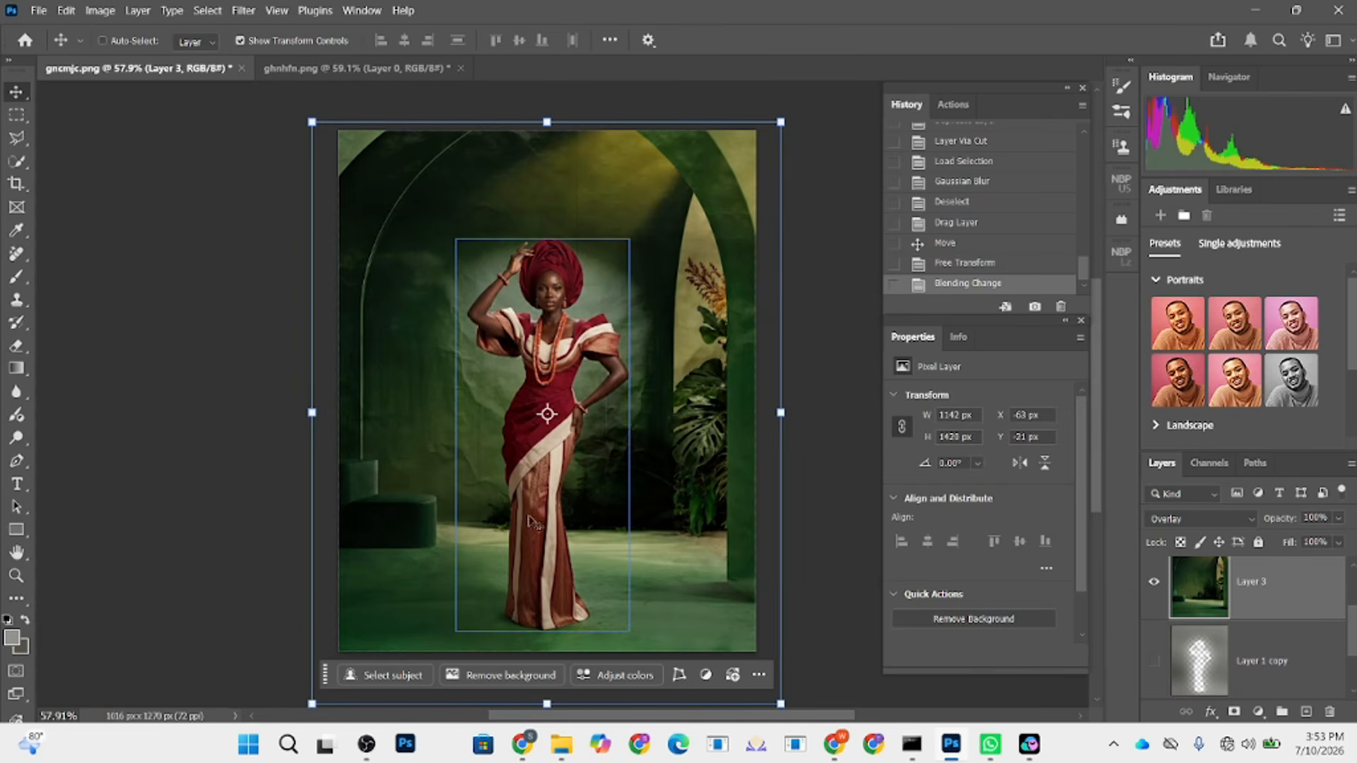
pyautogui.click(1155, 663)
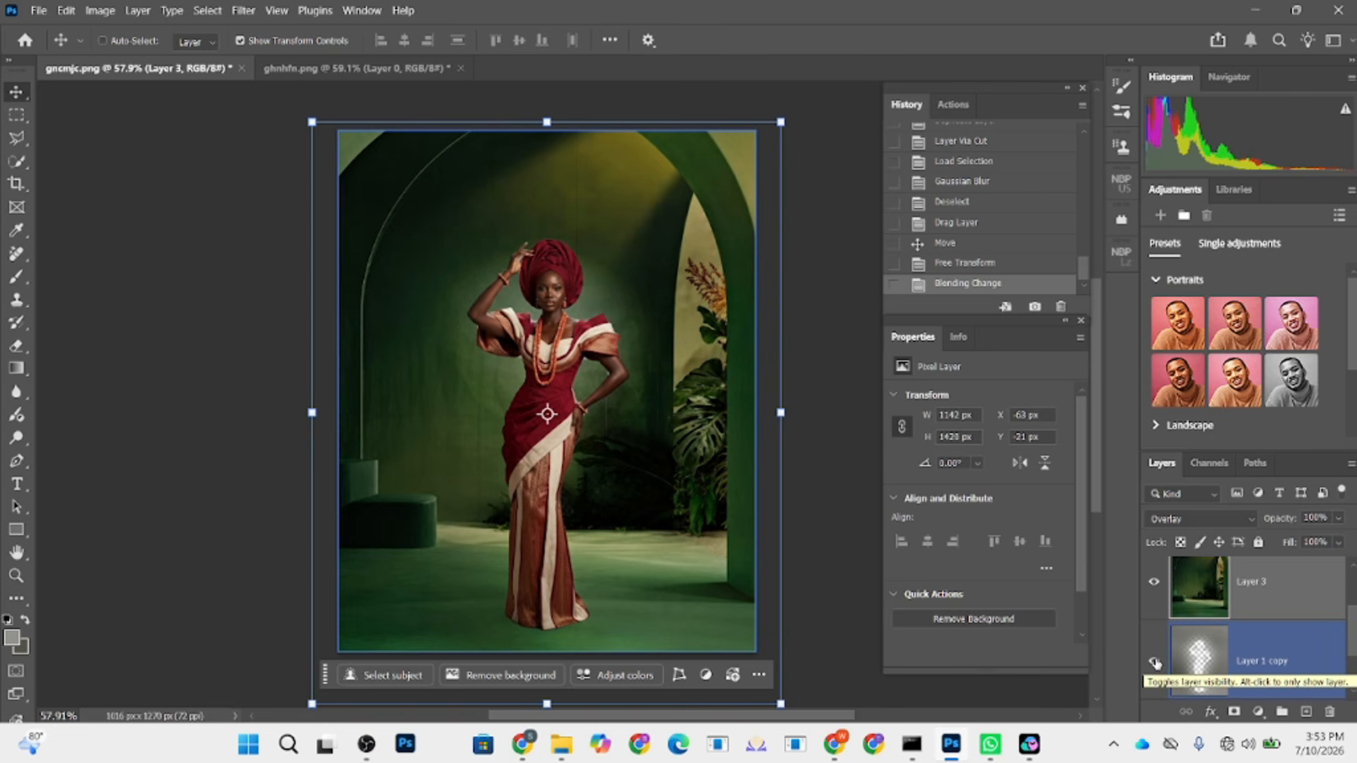
# - Add a layer mask to the blurred backdrop and paint it black around the dress hem to bring back the original floor shadow
pyautogui.click(1282, 654)
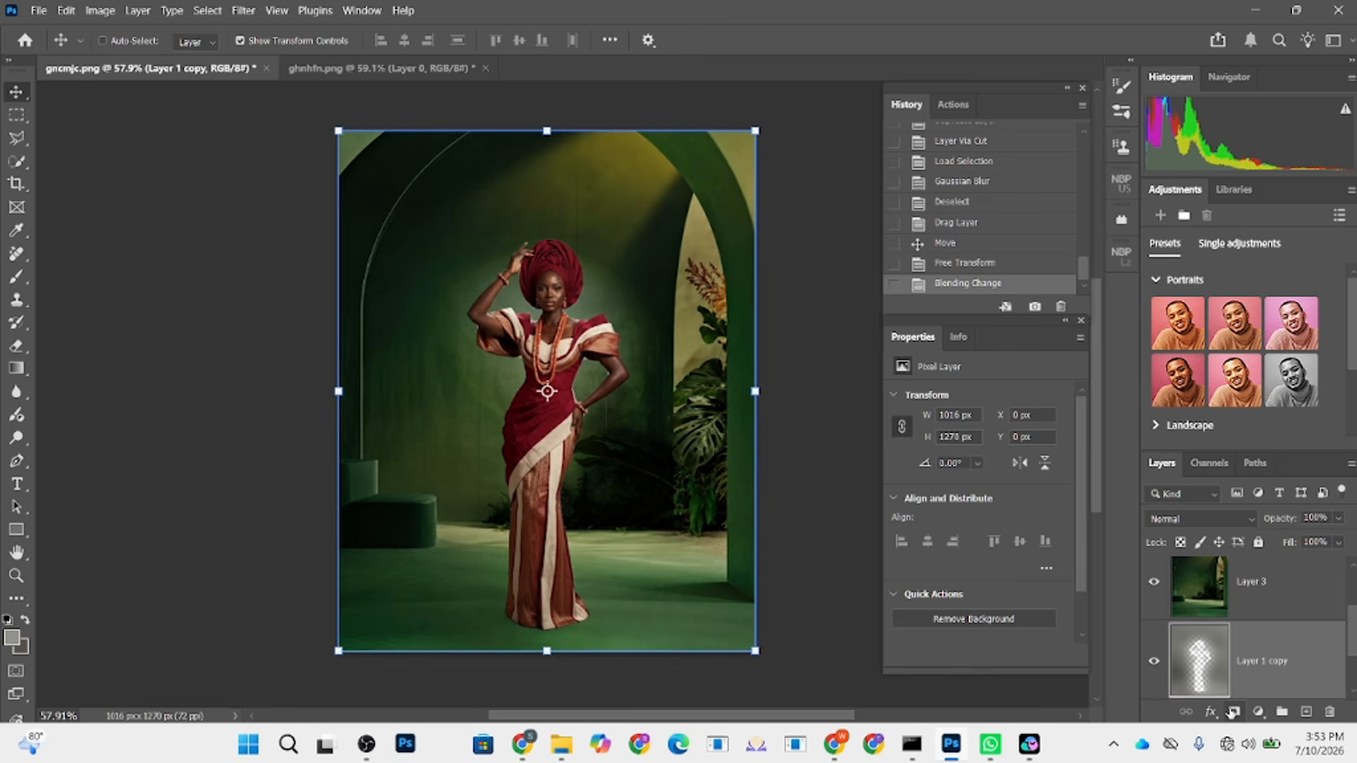
pyautogui.click(1235, 712)
pyautogui.press('b')
pyautogui.moveTo(559, 606)
pyautogui.mouseDown()
pyautogui.moveTo(581, 605)
pyautogui.moveTo(491, 623)
pyautogui.moveTo(536, 616)
pyautogui.mouseUp()
pyautogui.press('x')
pyautogui.moveTo(536, 617); pyautogui.dragTo(480, 617)
pyautogui.moveTo(475, 617); pyautogui.dragTo(463, 617)
pyautogui.click(1150, 663)
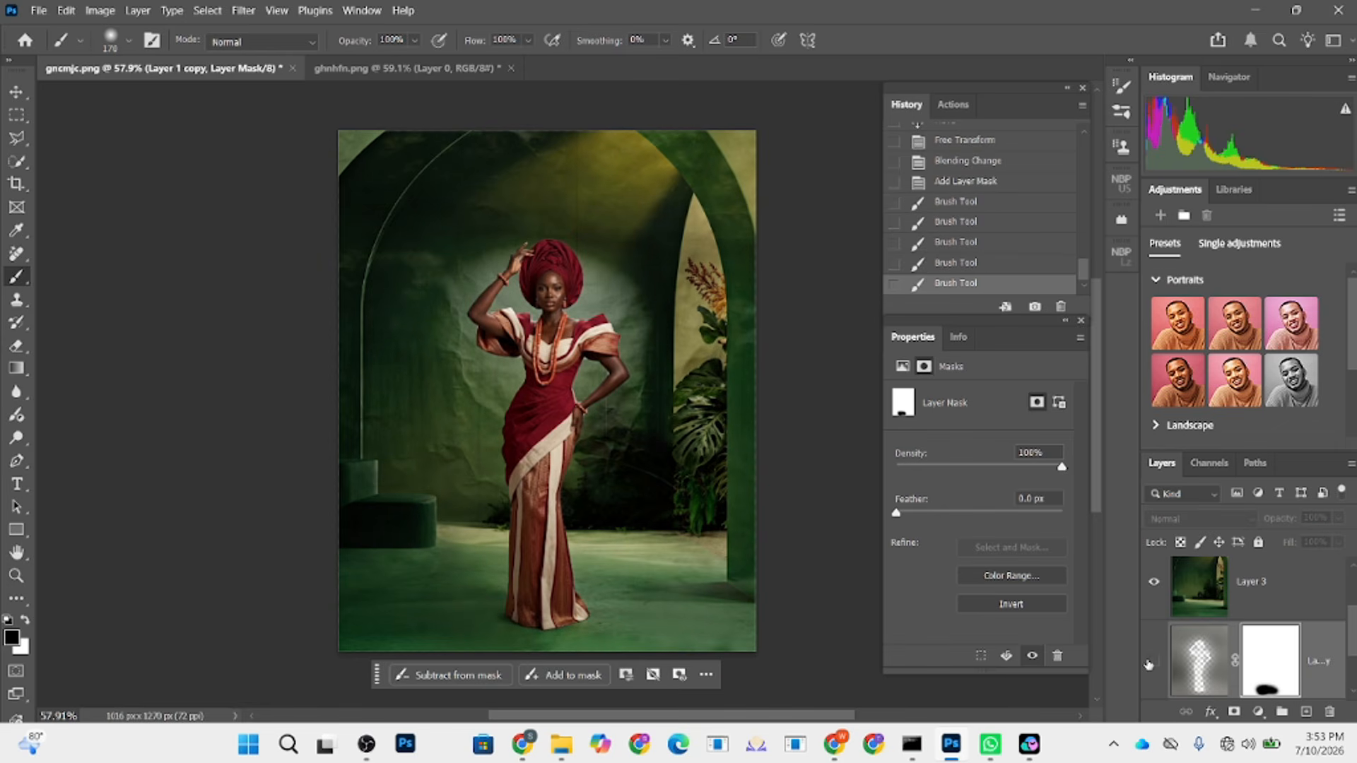
pyautogui.click(1152, 662)
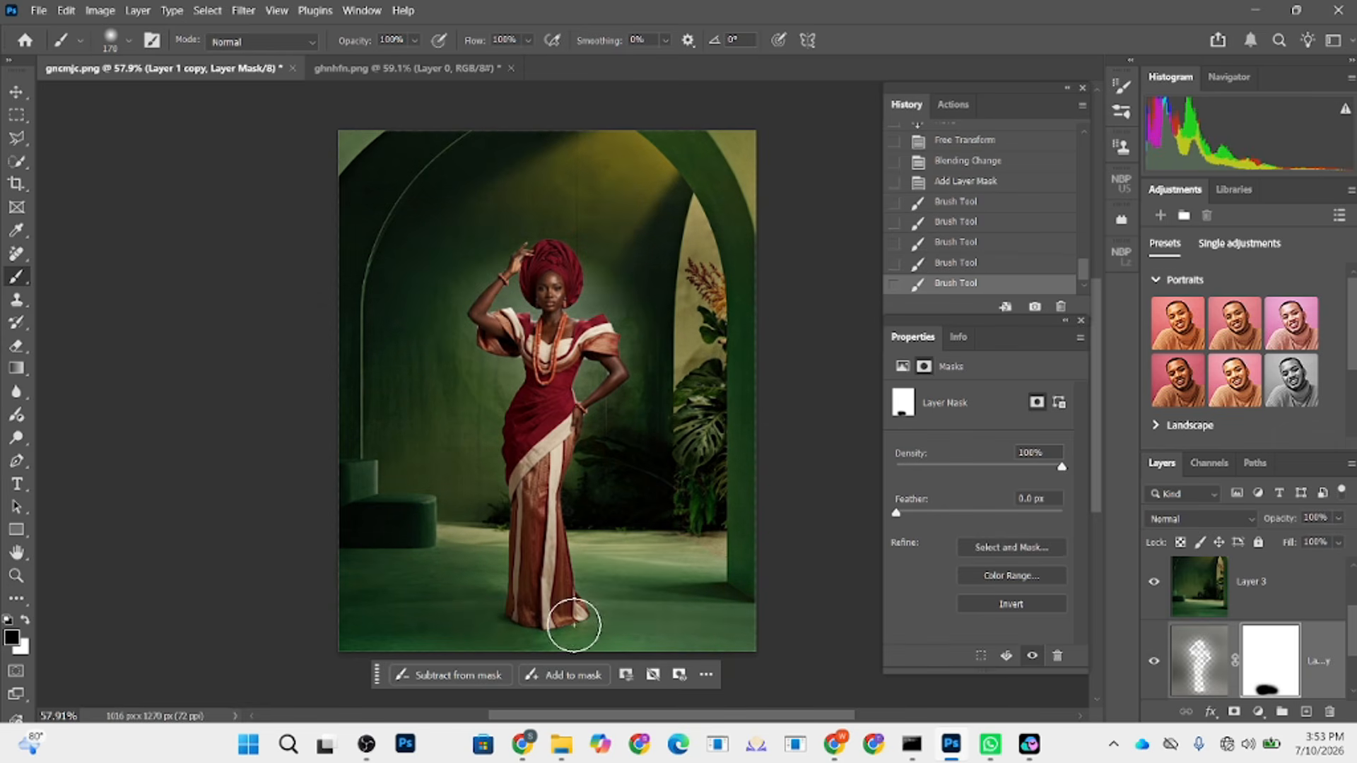
# - Extend the black mask painting in a straight stroke across the floor's bottom edge and touch up beside the dress hem
pyautogui.click(333, 642)
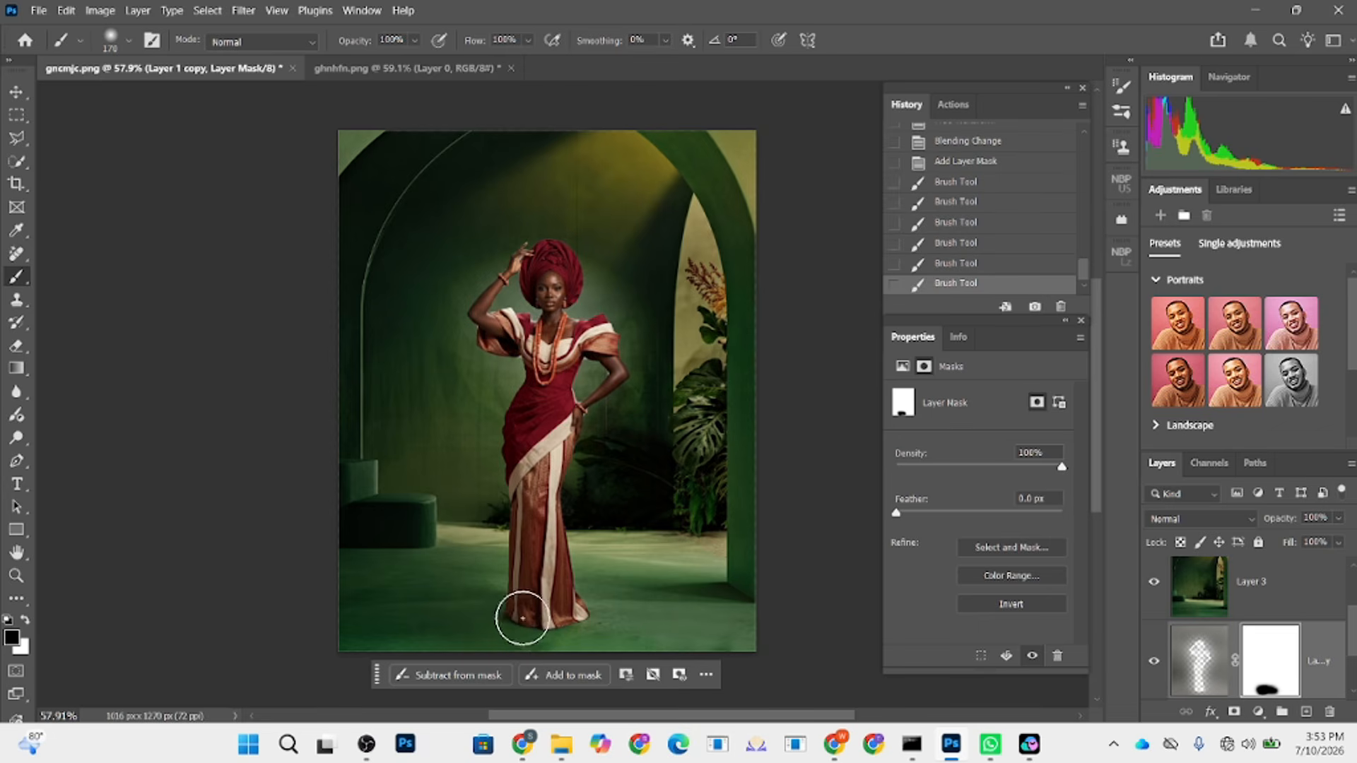
pyautogui.keyDown('shift'); pyautogui.click(834, 642); pyautogui.keyUp('shift')
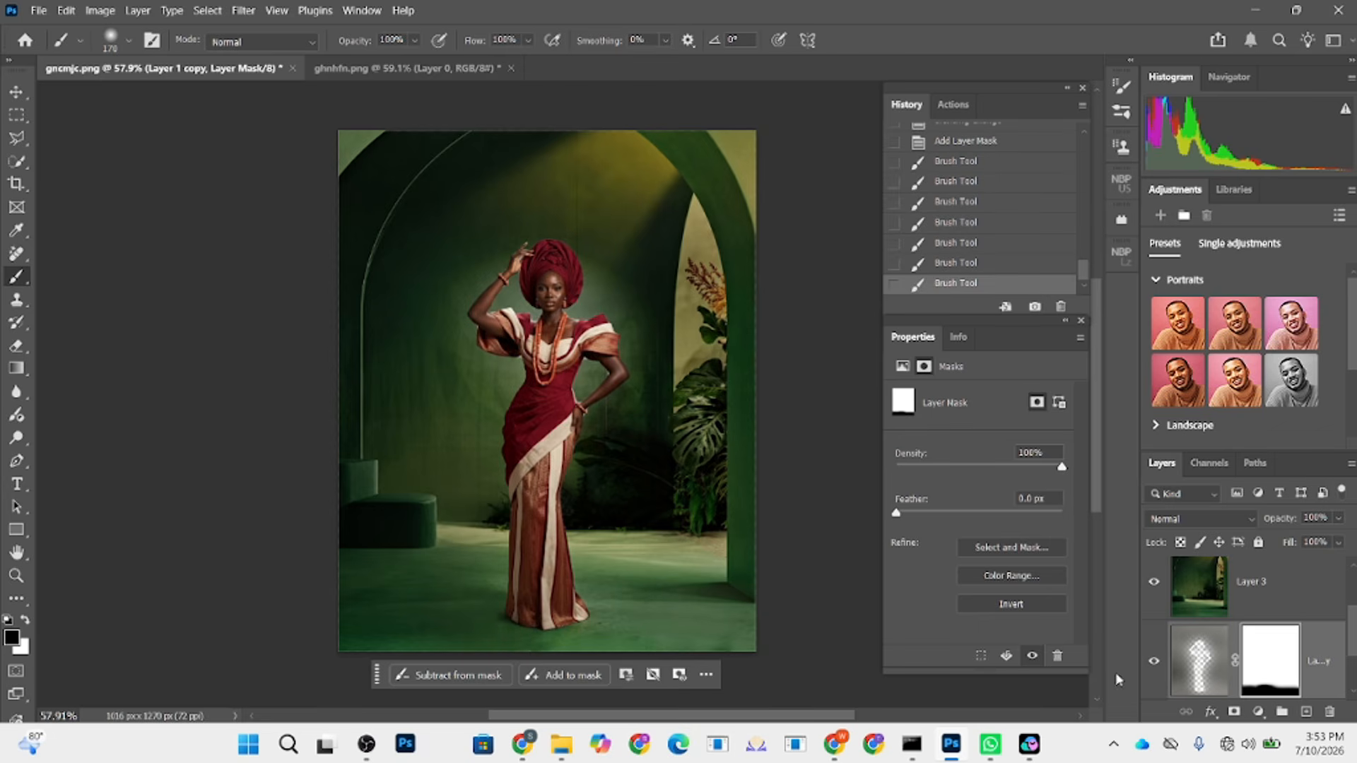
pyautogui.click(1151, 663)
pyautogui.click(1151, 663)
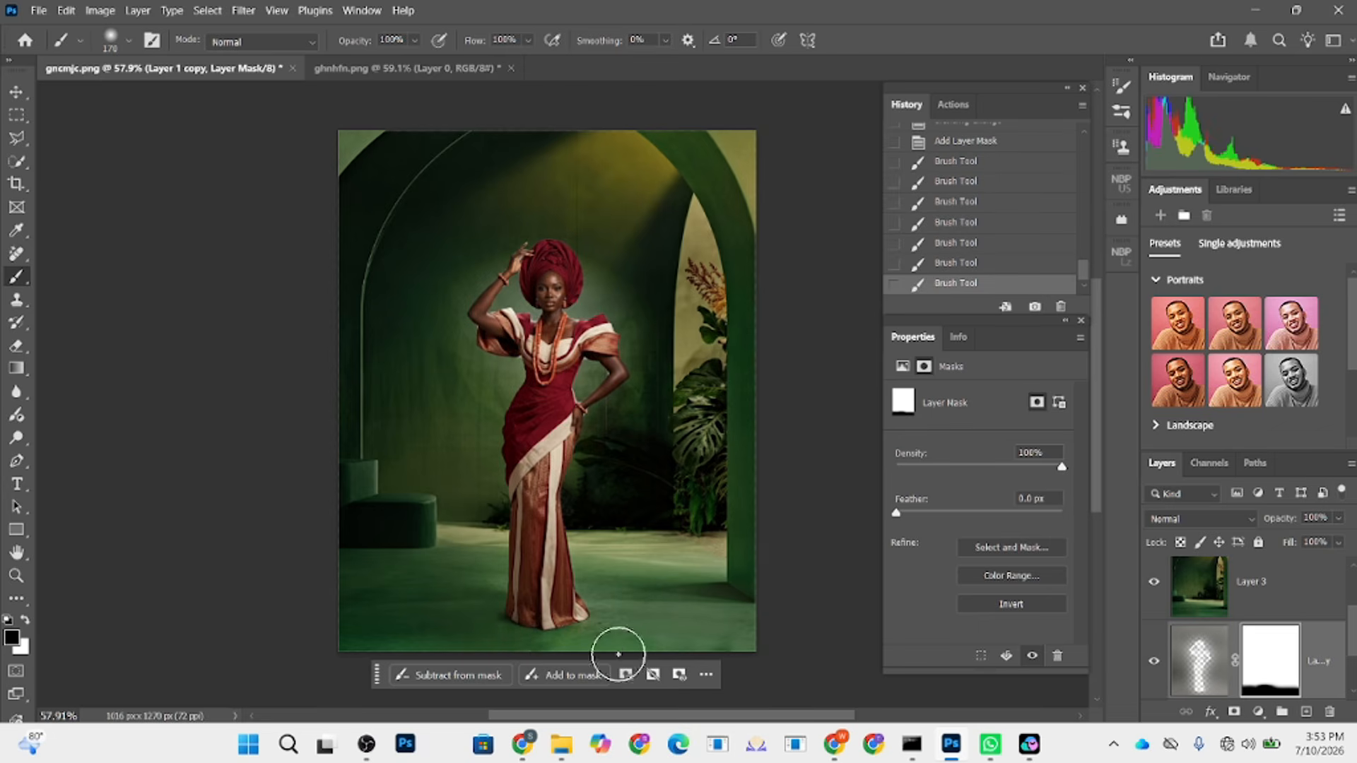
pyautogui.click(512, 601)
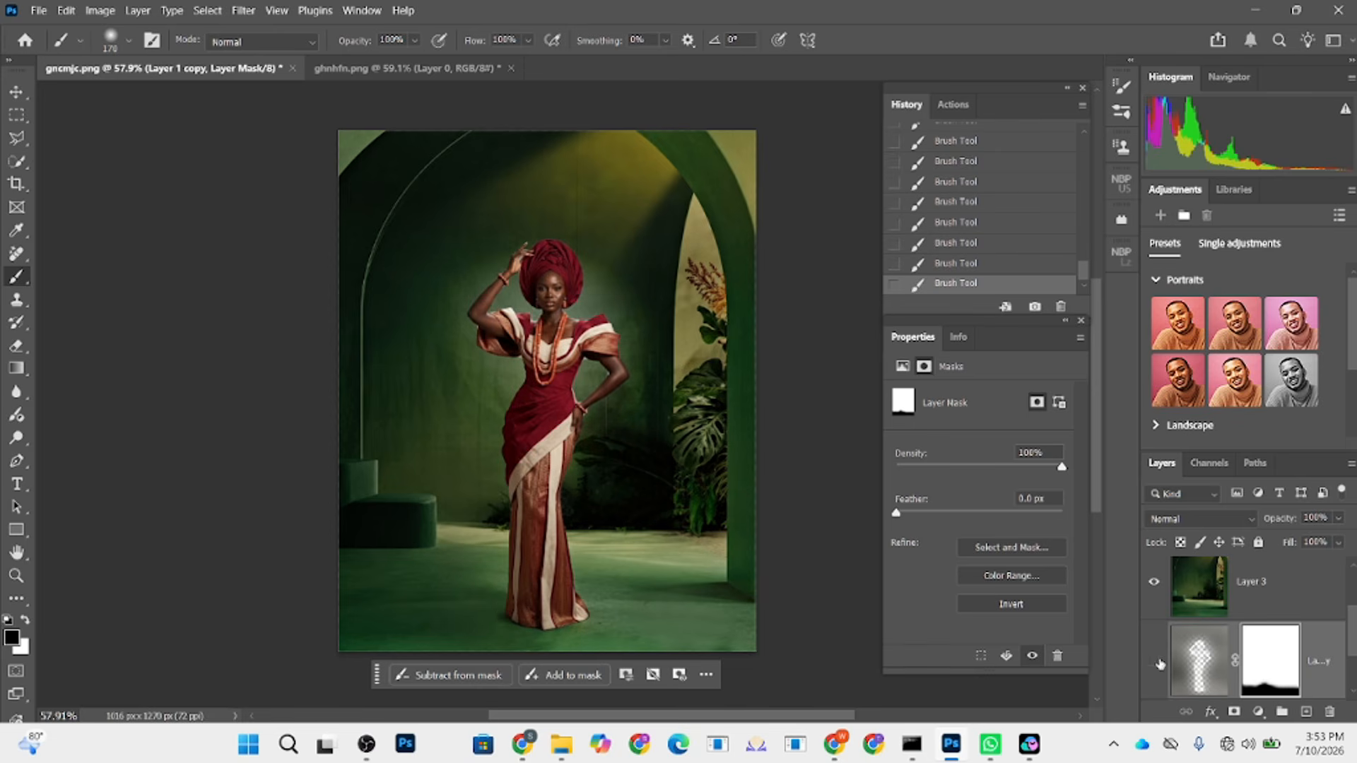
pyautogui.click(1156, 663)
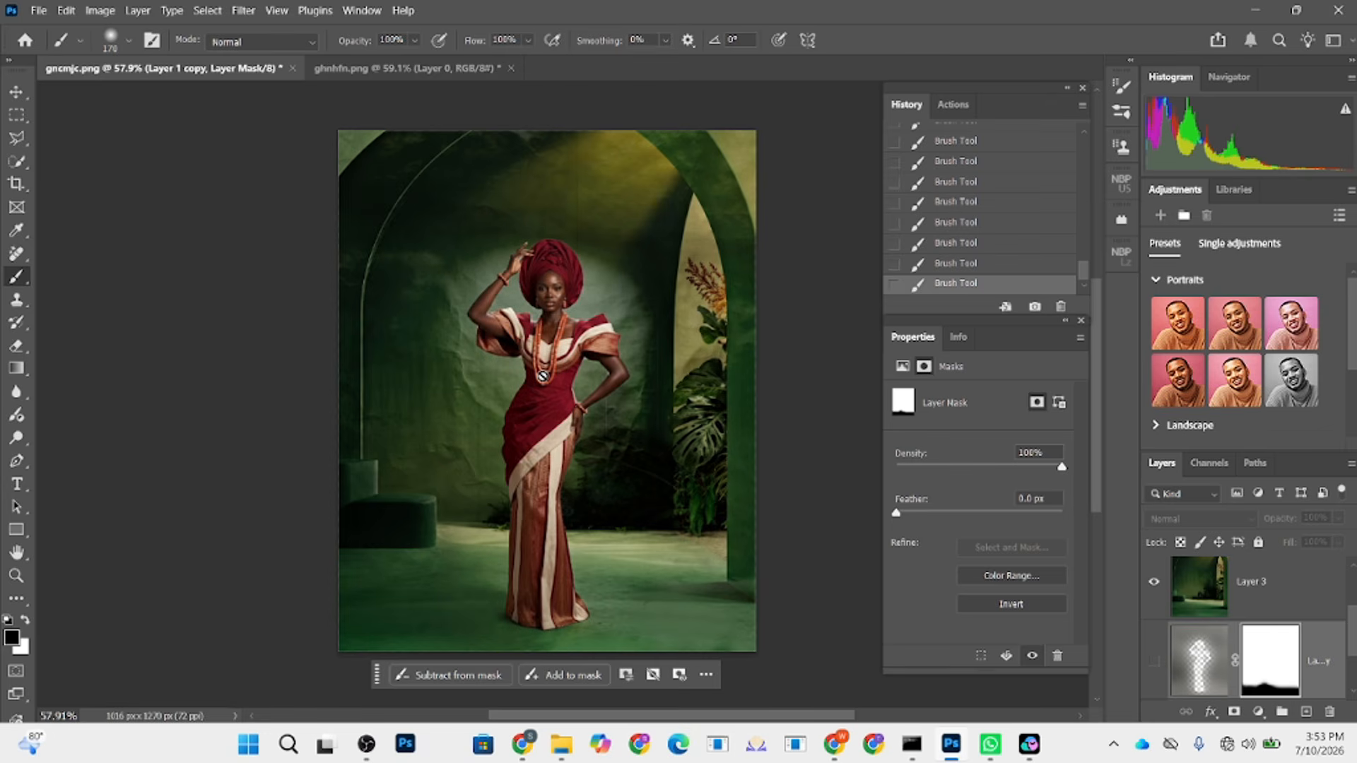
pyautogui.click(1154, 663)
# - Add a gradient fill above the green arch layer, set its style to Radial and centre the glow behind the woman's upper body
pyautogui.click(1301, 600)
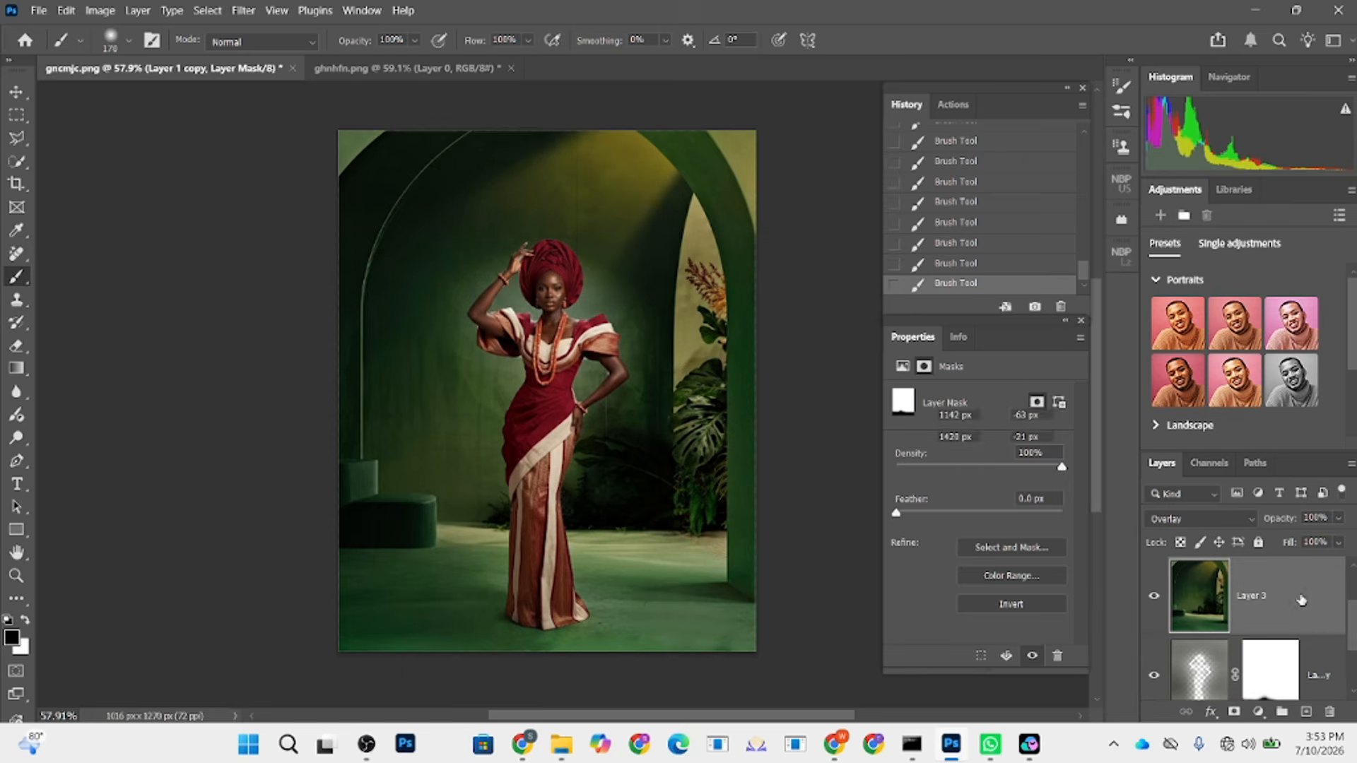
pyautogui.click(1259, 711)
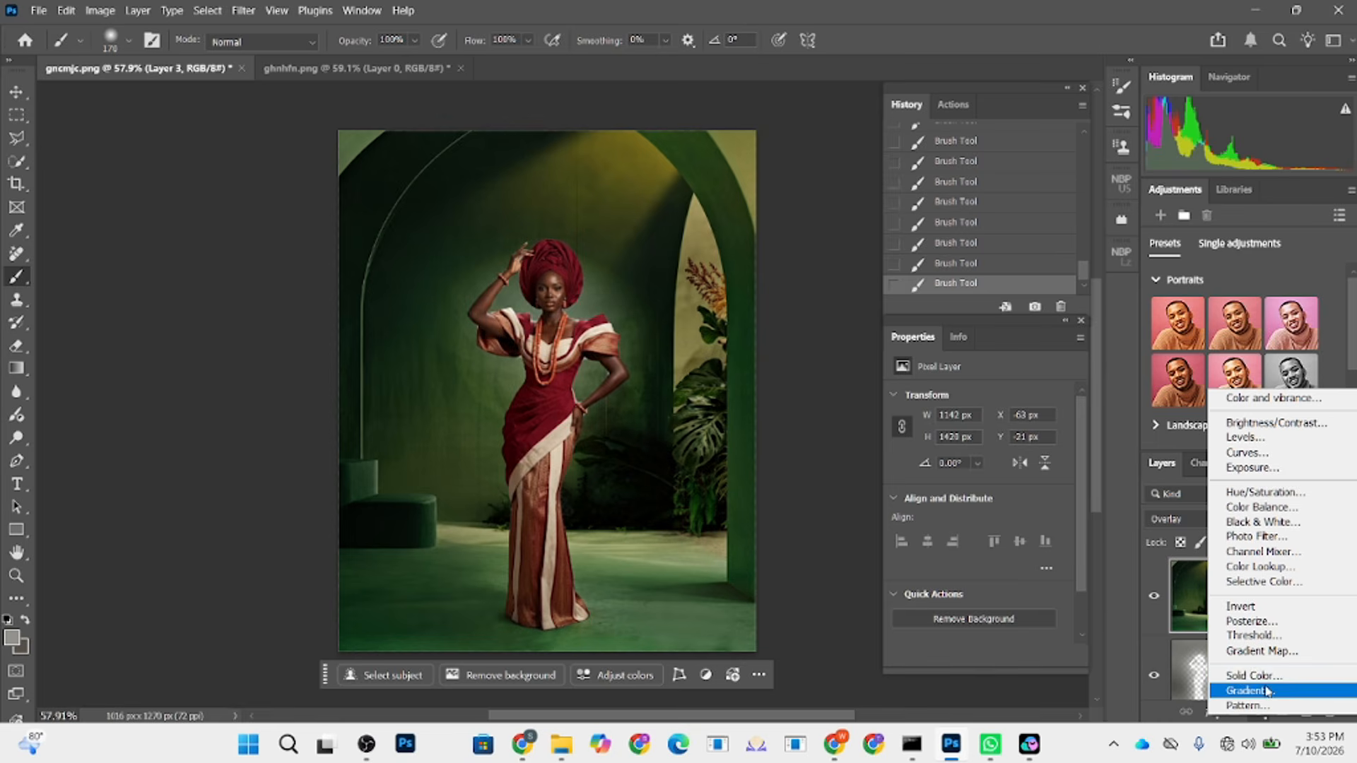
pyautogui.click(1265, 690)
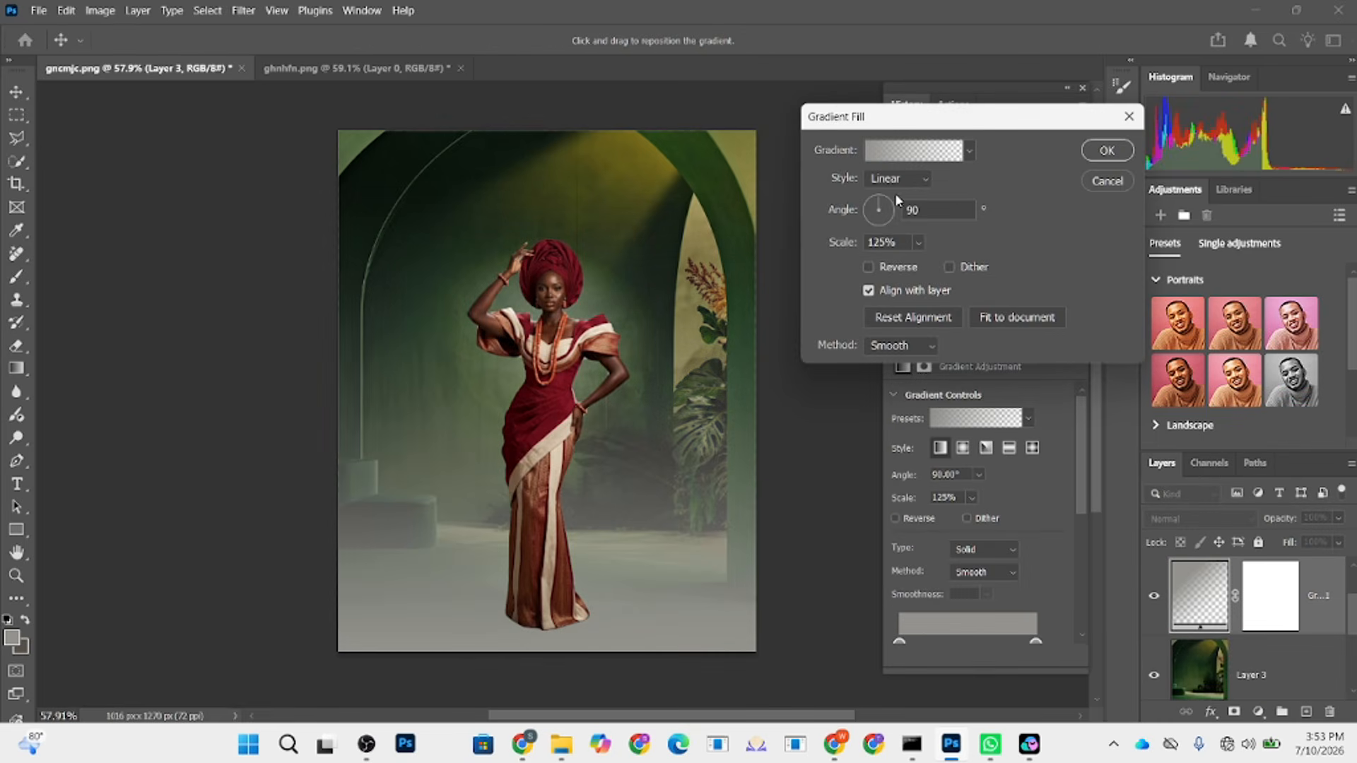
pyautogui.click(896, 179)
pyautogui.click(892, 214)
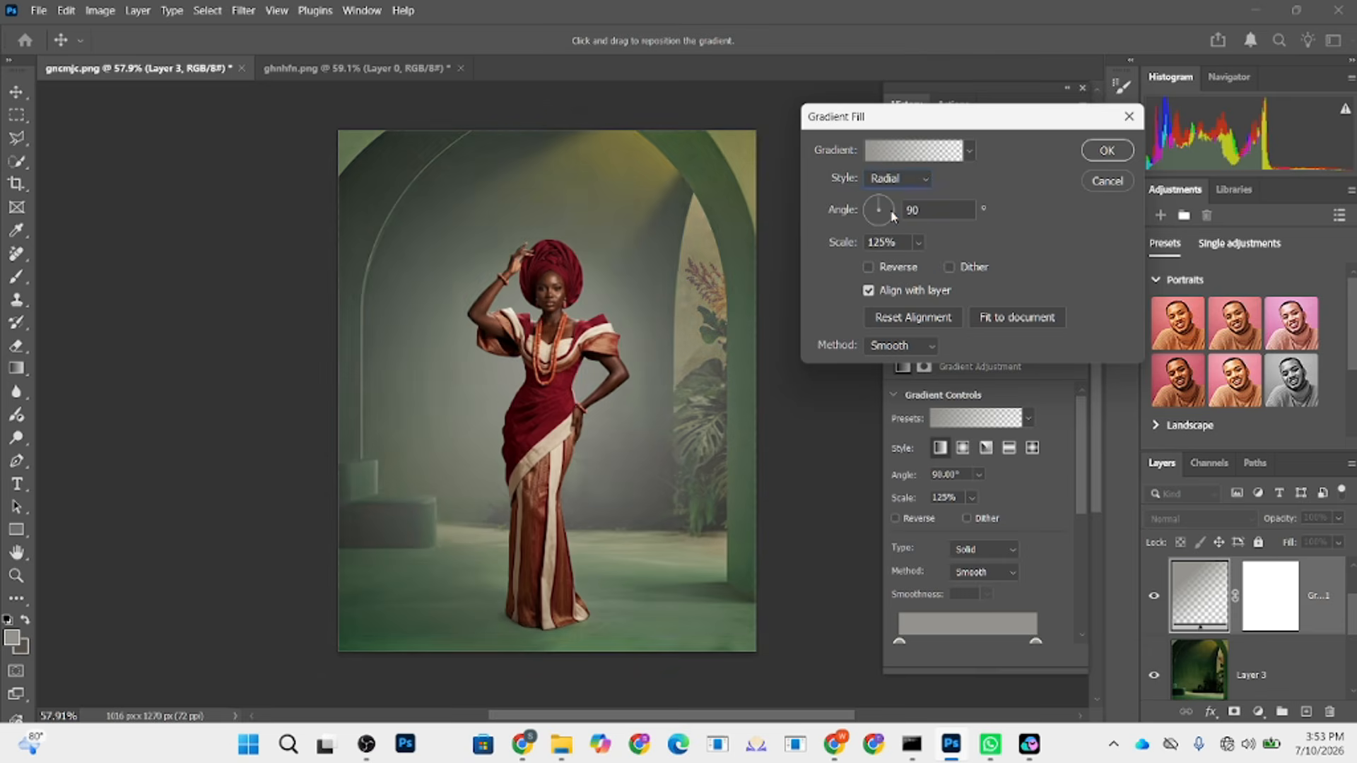
pyautogui.moveTo(582, 398); pyautogui.dragTo(576, 314)
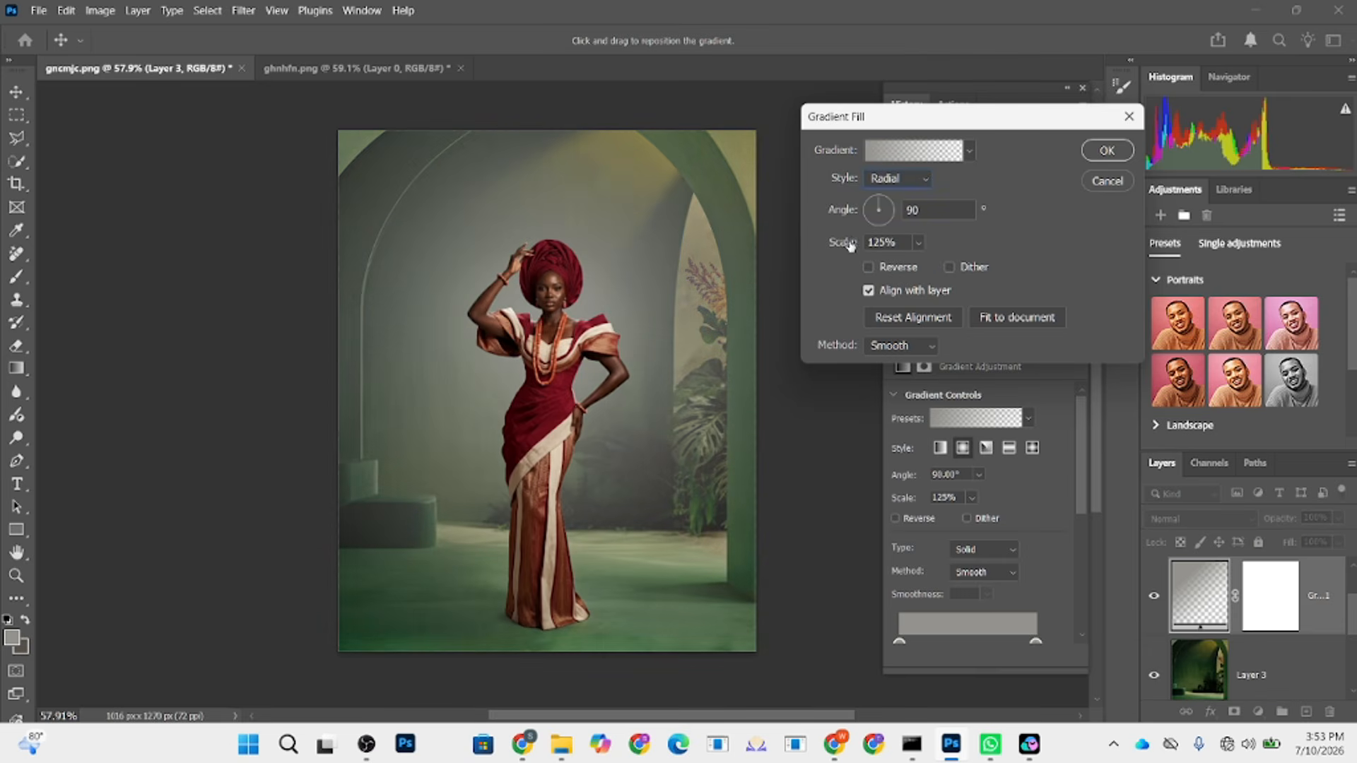
# - Reduce the radial gradient's scale to 53%, shift the glow slightly down behind her shoulders and keep the Smooth method
pyautogui.moveTo(848, 244)
pyautogui.mouseDown()
pyautogui.moveTo(813, 251)
pyautogui.moveTo(848, 244)
pyautogui.mouseUp()
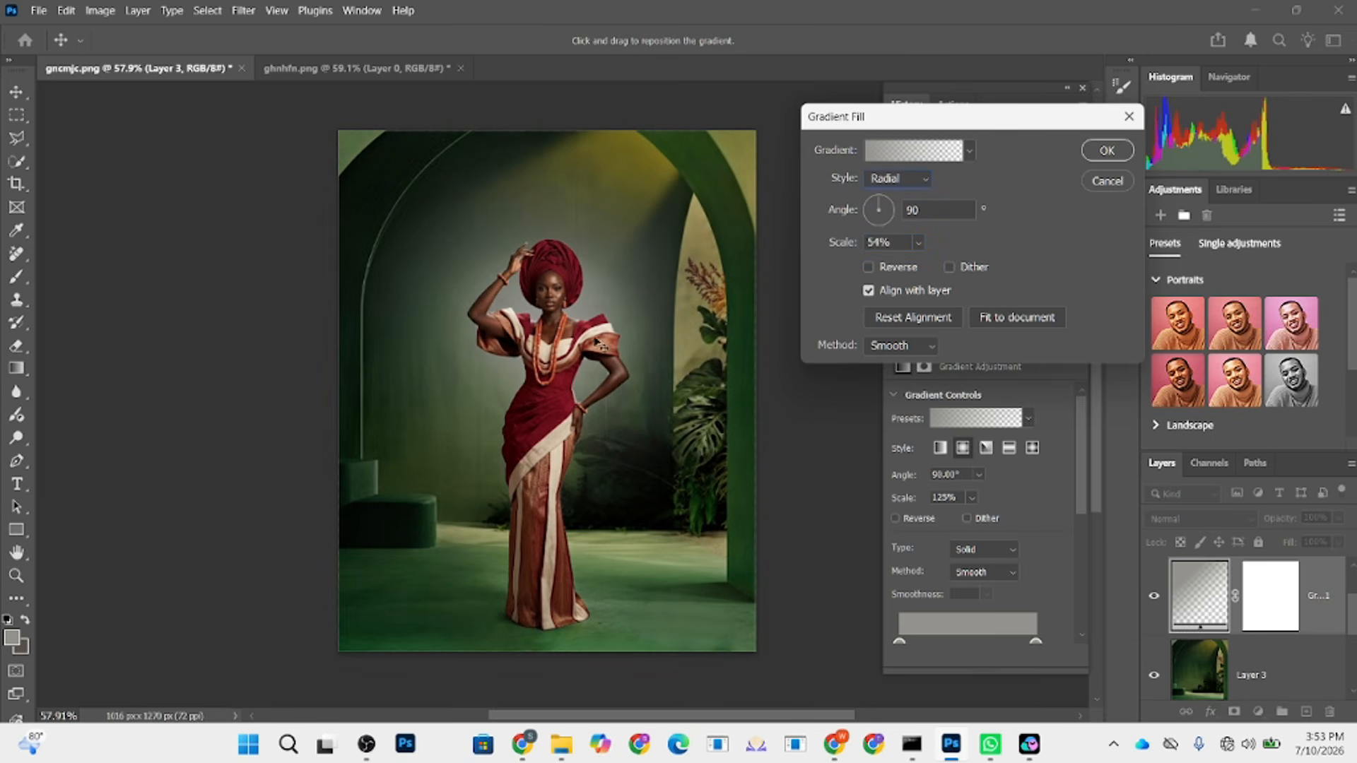
pyautogui.moveTo(585, 296)
pyautogui.mouseDown()
pyautogui.moveTo(598, 330)
pyautogui.moveTo(597, 317)
pyautogui.mouseUp()
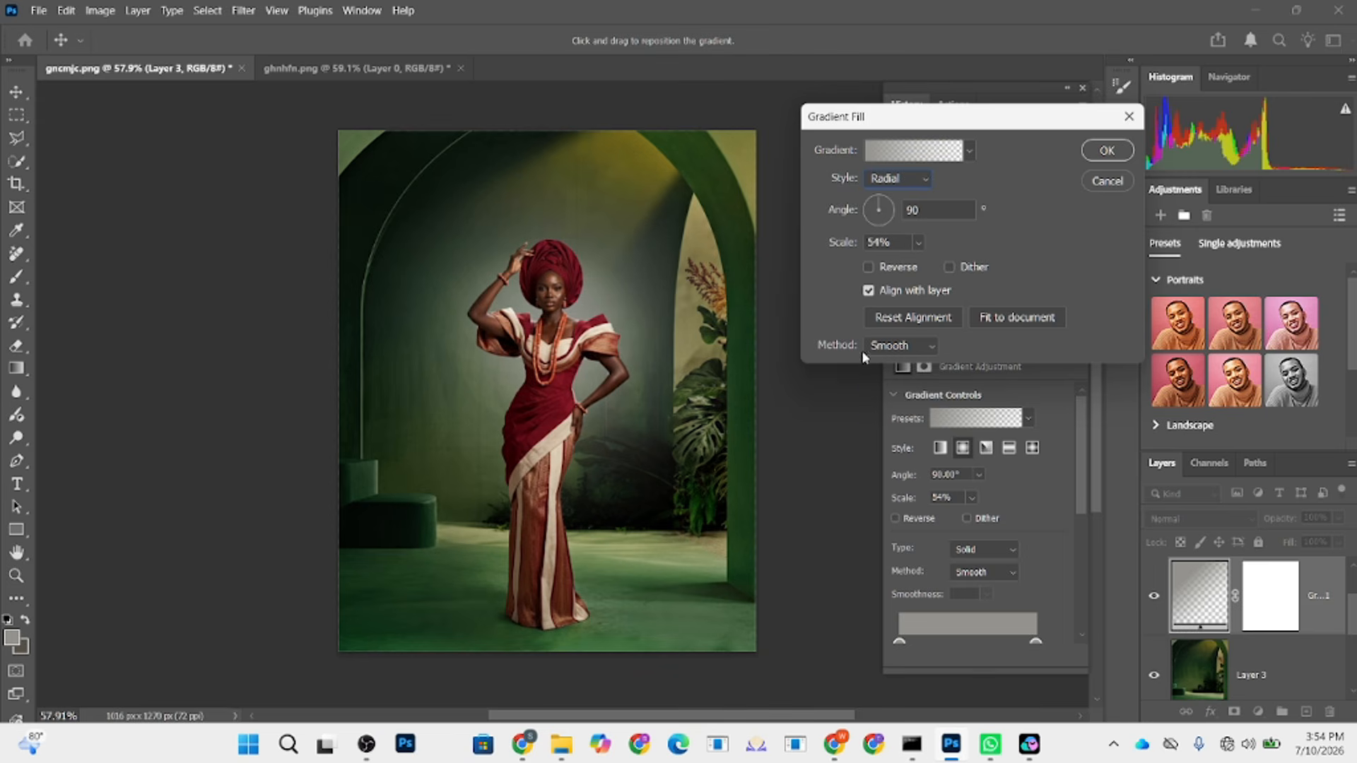
pyautogui.click(924, 351)
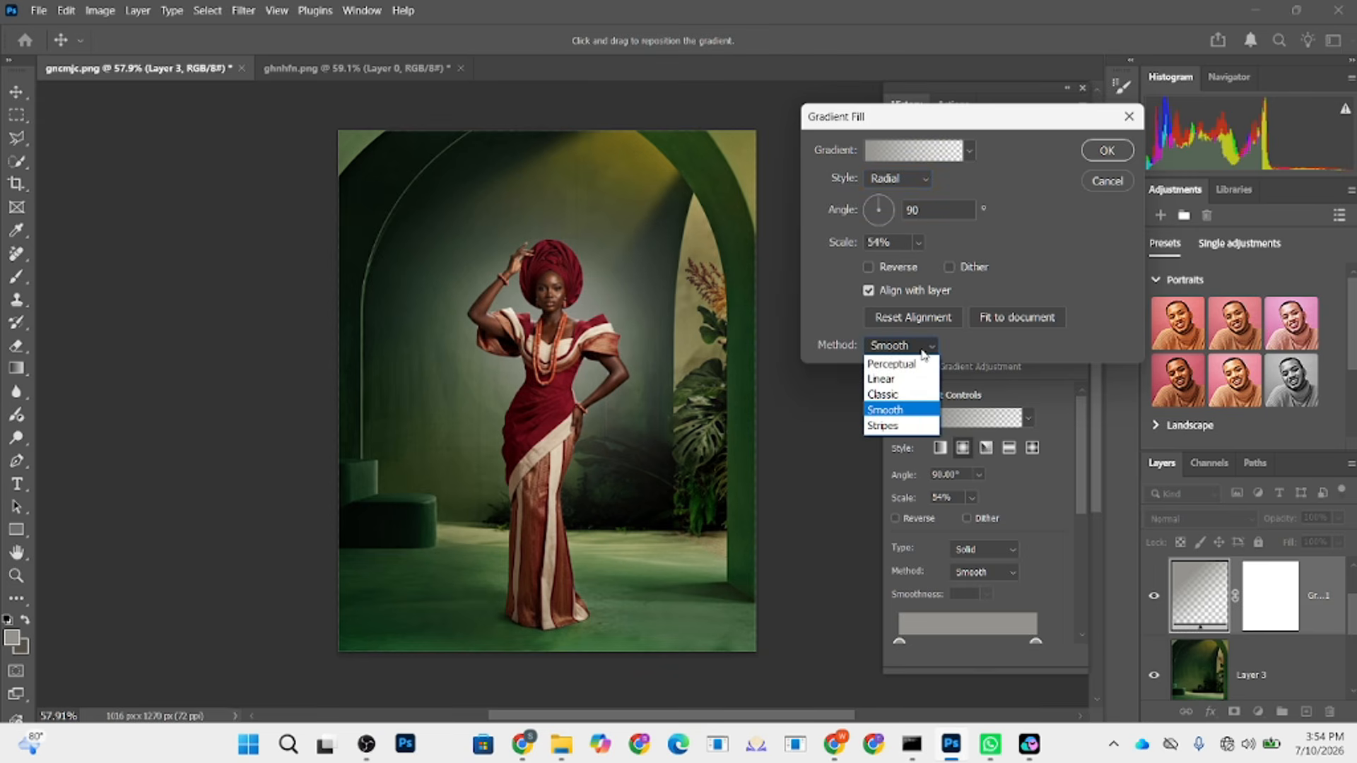
pyautogui.click(921, 349)
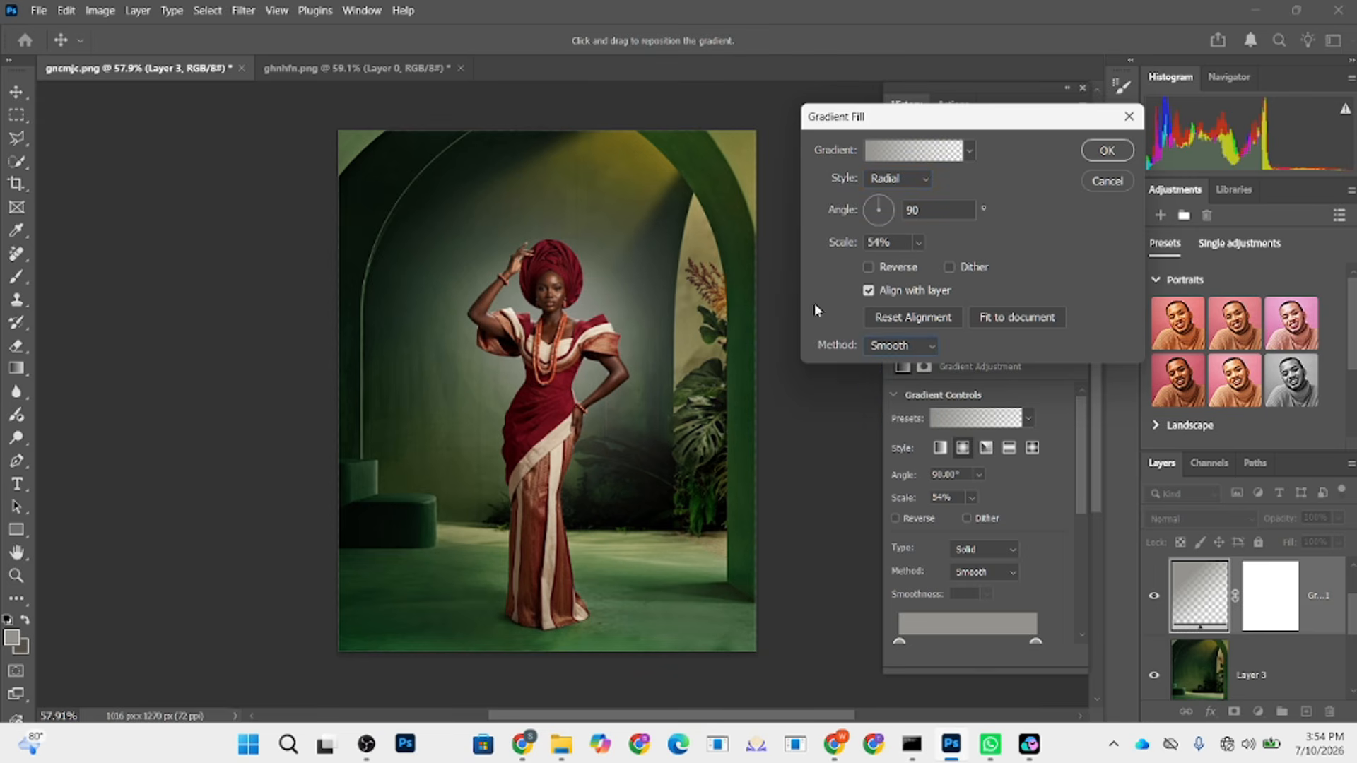
pyautogui.moveTo(845, 242); pyautogui.dragTo(841, 243)
pyautogui.click(1107, 152)
# - Set the gradient fill layer's blend mode to Soft Light and compare the glow hidden and shown
pyautogui.click(1187, 518)
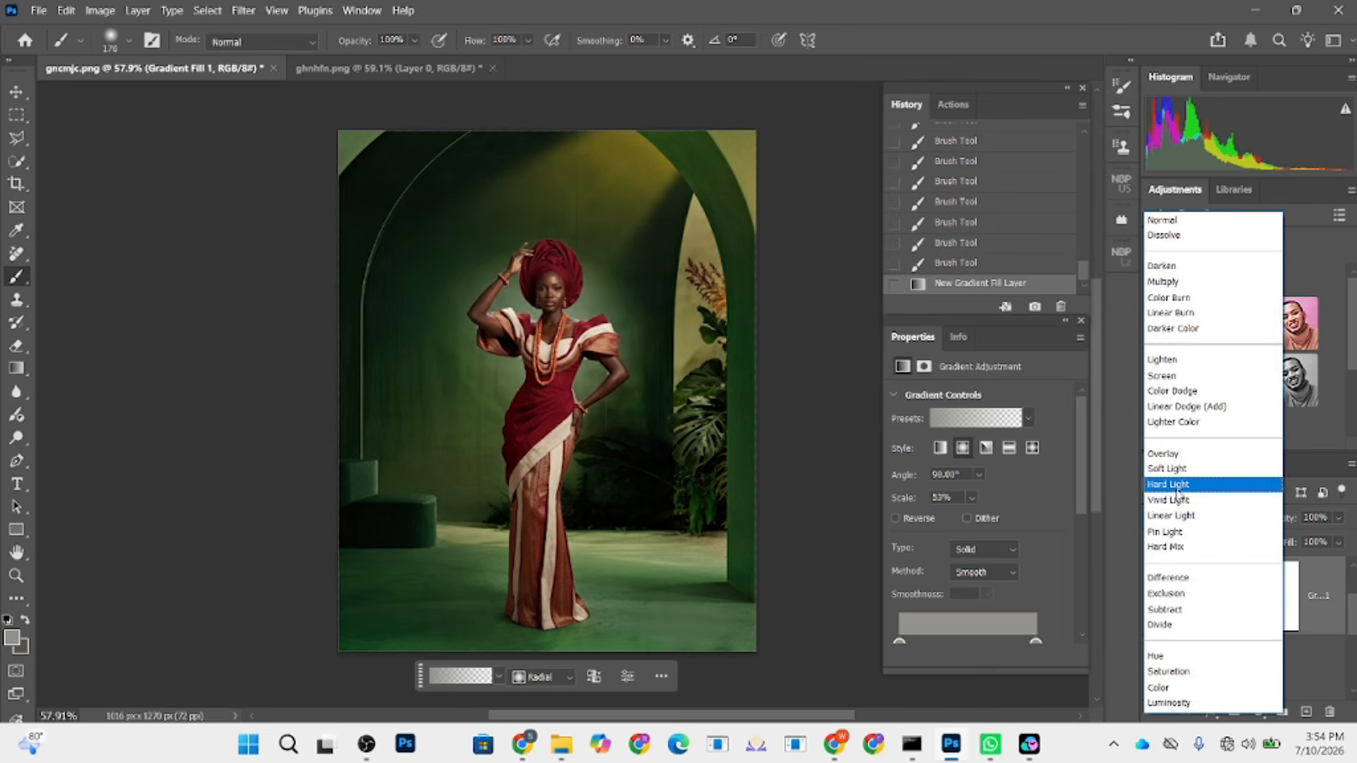
pyautogui.click(1172, 470)
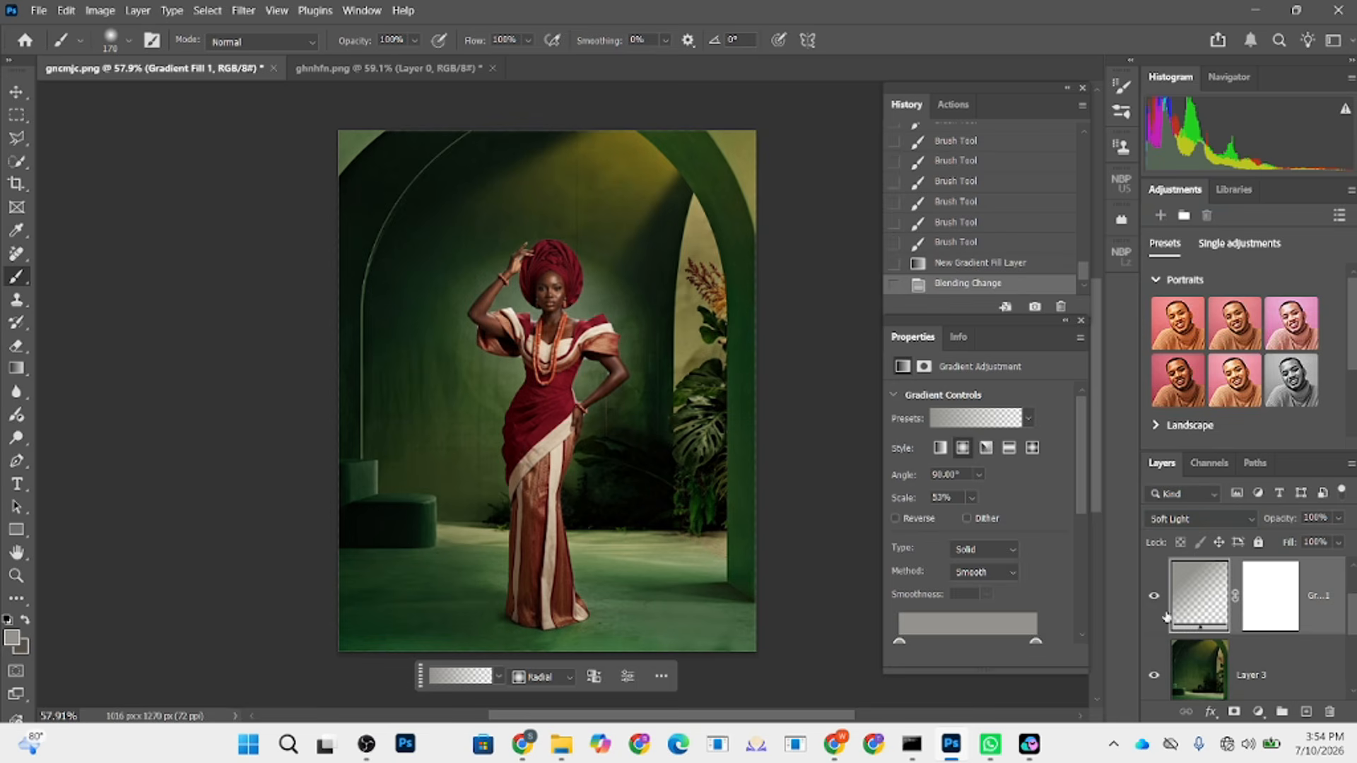
pyautogui.click(1155, 597)
pyautogui.click(1155, 597)
# - Duplicate the Soft Light gradient fill layer twice and select the gradient fill layers together
pyautogui.hotkey('ctrl', 'j')
pyautogui.hotkey('ctrl', 'j')
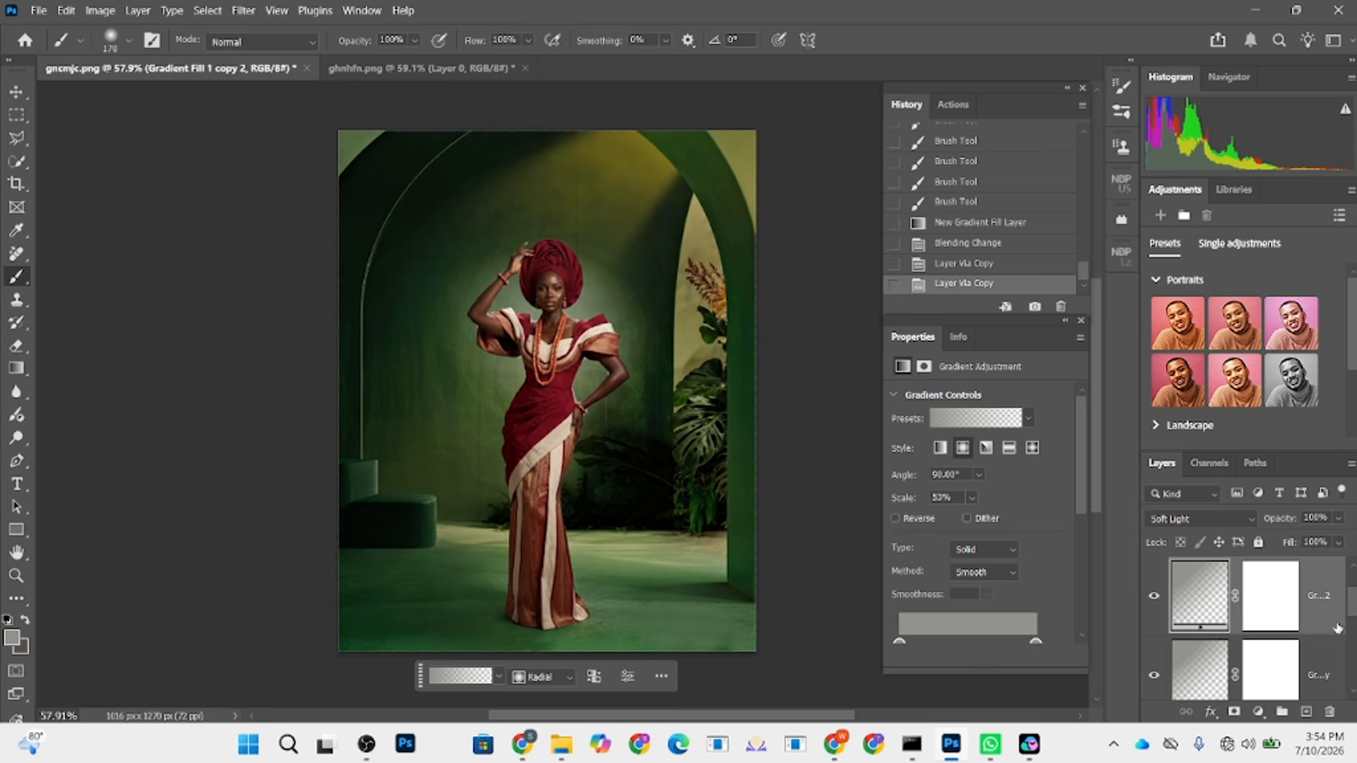
pyautogui.scroll(-2, 1328, 651)
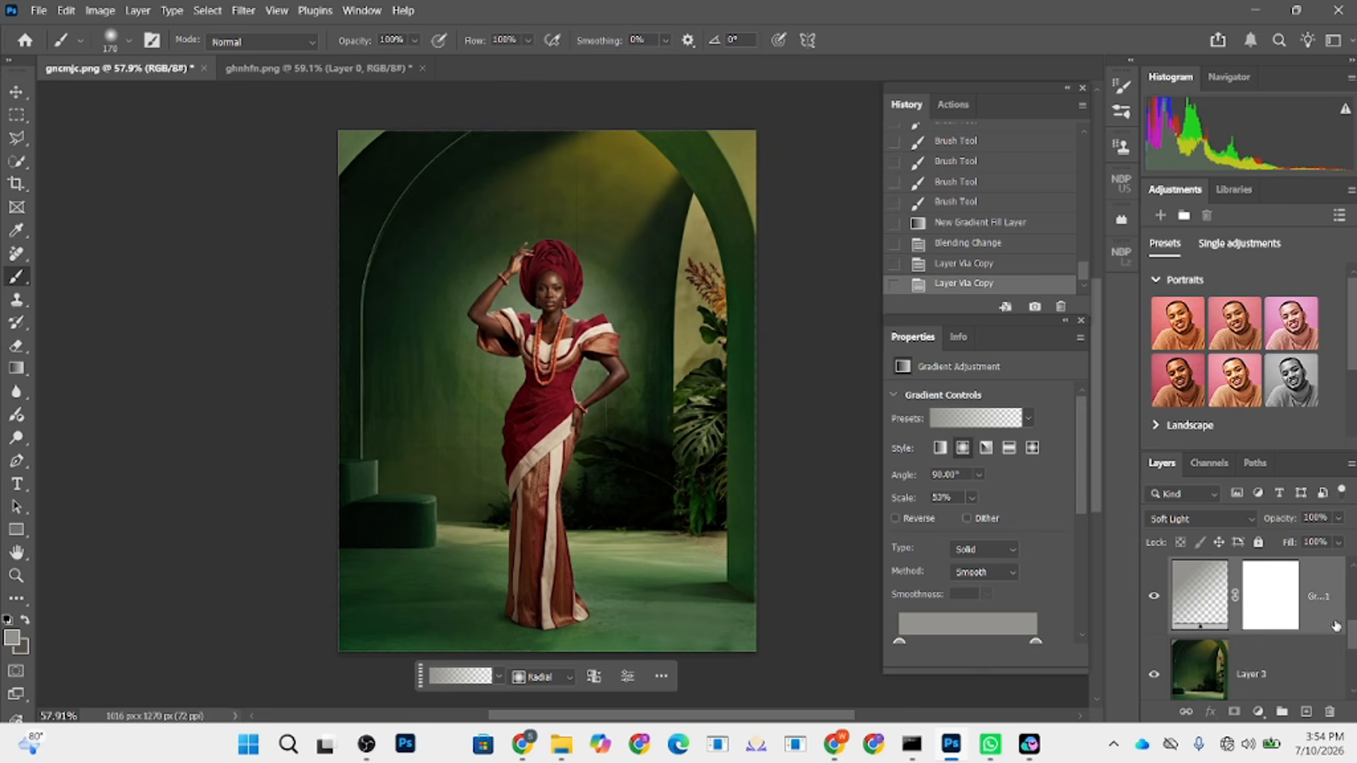
# - Group the selected Soft Light gradient fill layers and compare the glow with the group hidden and shown
pyautogui.hotkey('ctrl', 'g')
pyautogui.click(1154, 568)
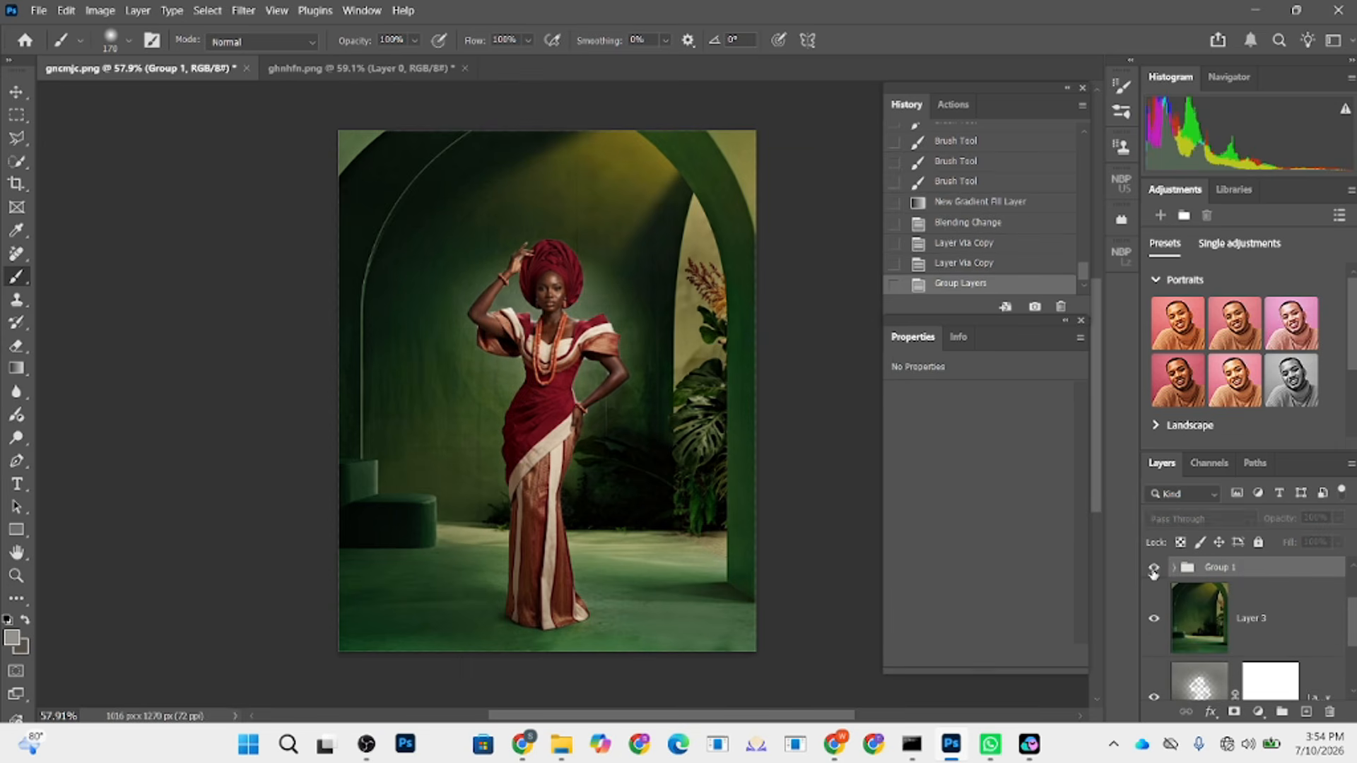
pyautogui.click(1153, 568)
pyautogui.click(1154, 567)
pyautogui.click(1154, 567)
pyautogui.click(1154, 568)
pyautogui.click(1154, 567)
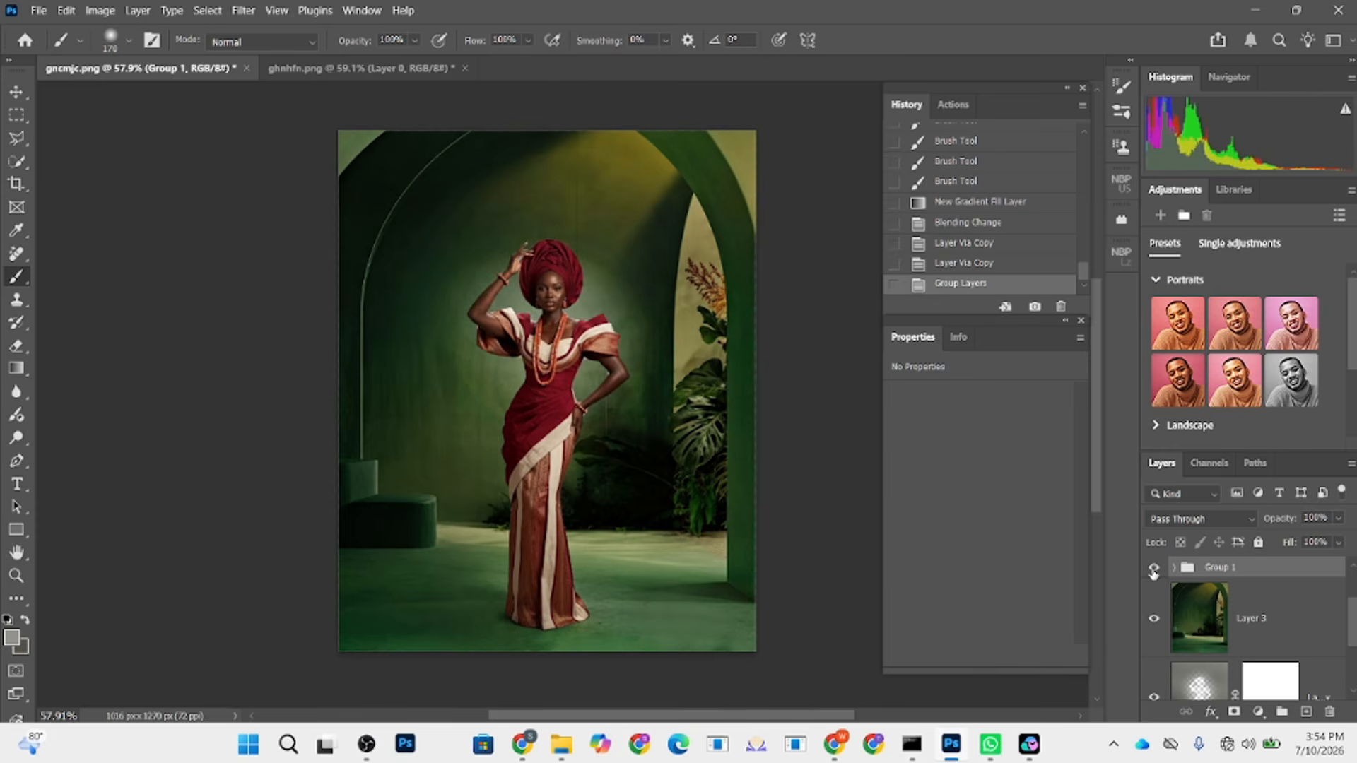
# - Add a layer mask to the gradient group and paint black around the glow with a soft 270 px brush, comparing before and after
pyautogui.click(1234, 711)
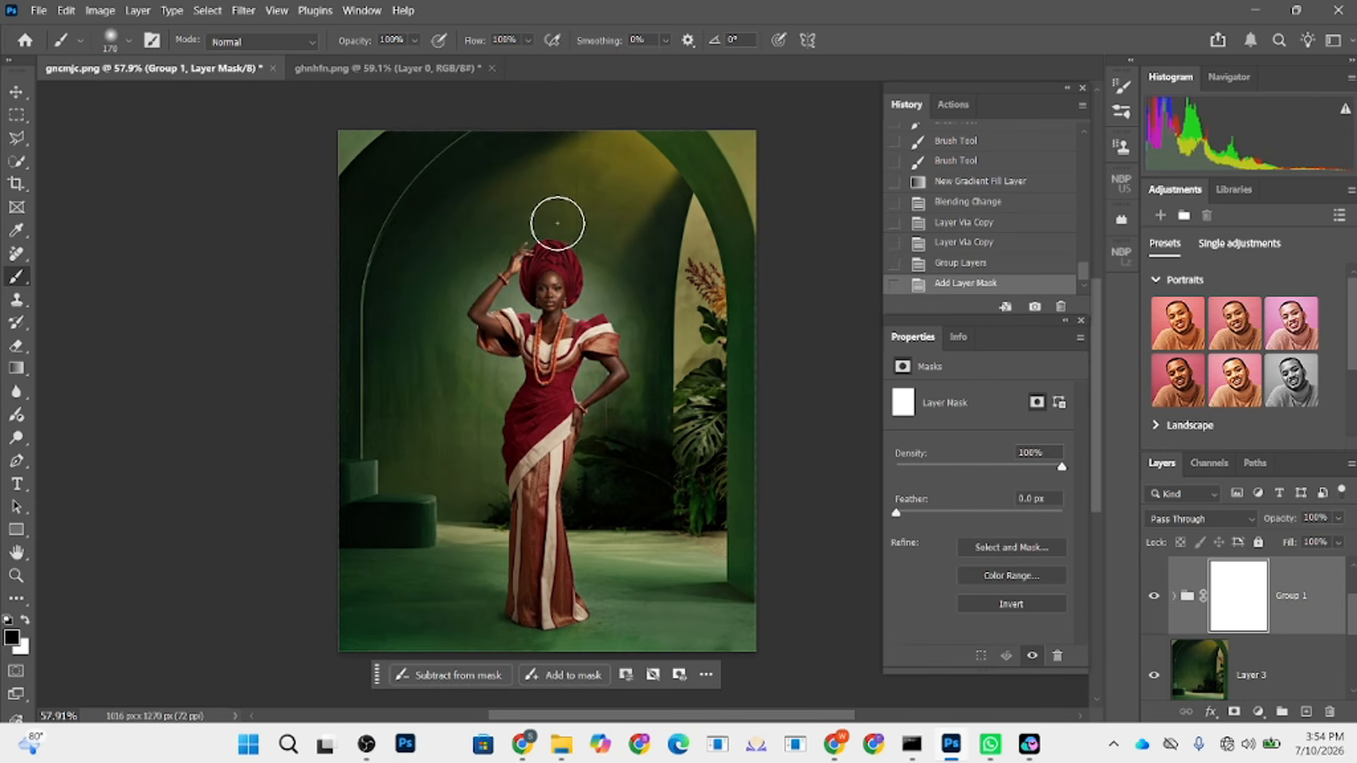
pyautogui.press('x')
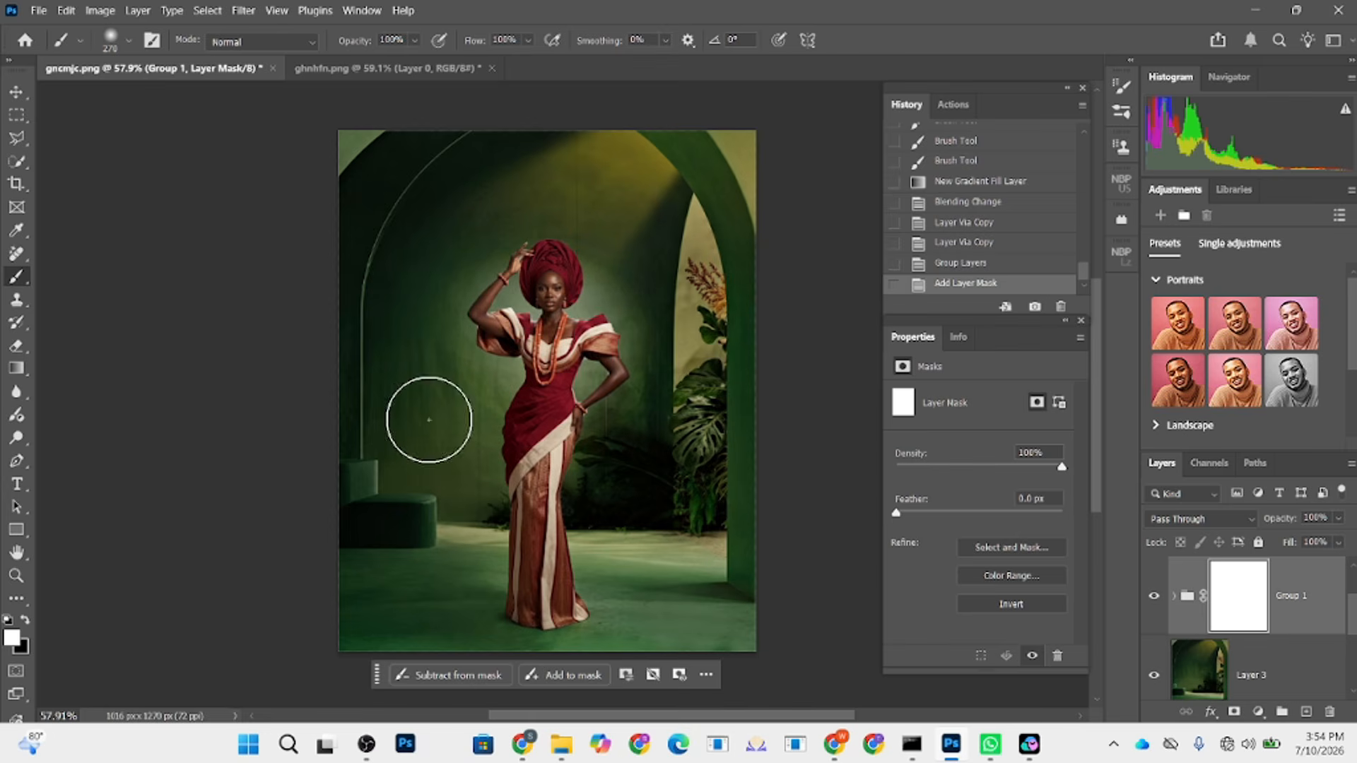
pyautogui.moveTo(441, 468); pyautogui.dragTo(734, 412)
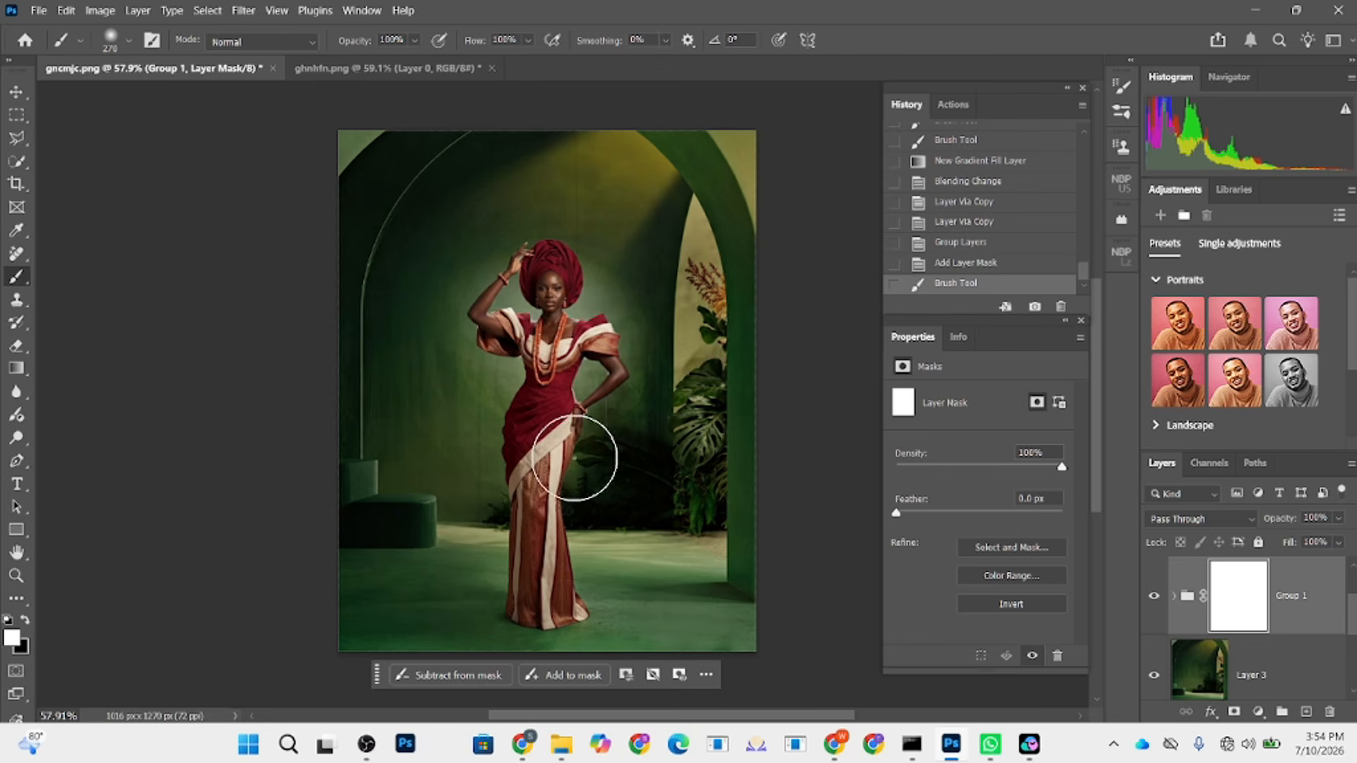
pyautogui.press('x')
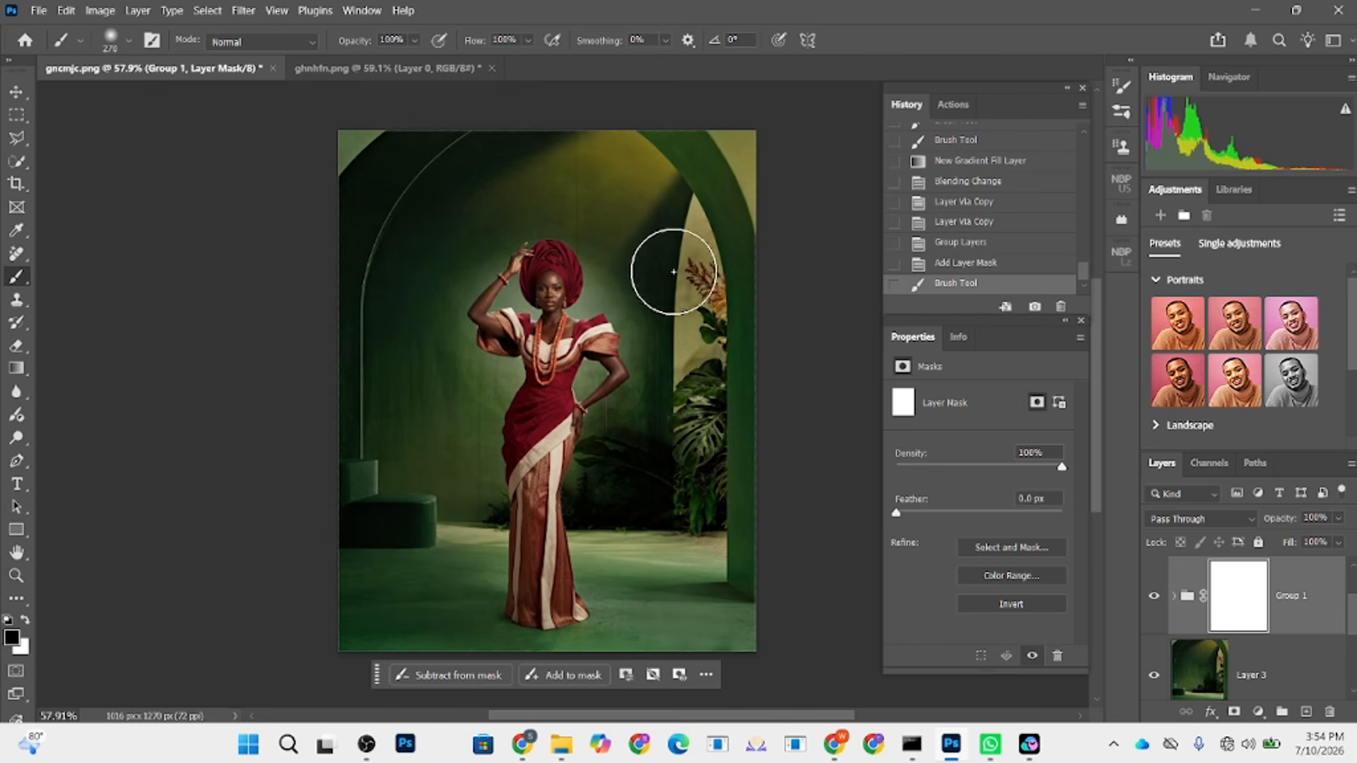
pyautogui.moveTo(698, 406)
pyautogui.mouseDown()
pyautogui.moveTo(679, 383)
pyautogui.moveTo(609, 496)
pyautogui.moveTo(475, 460)
pyautogui.mouseUp()
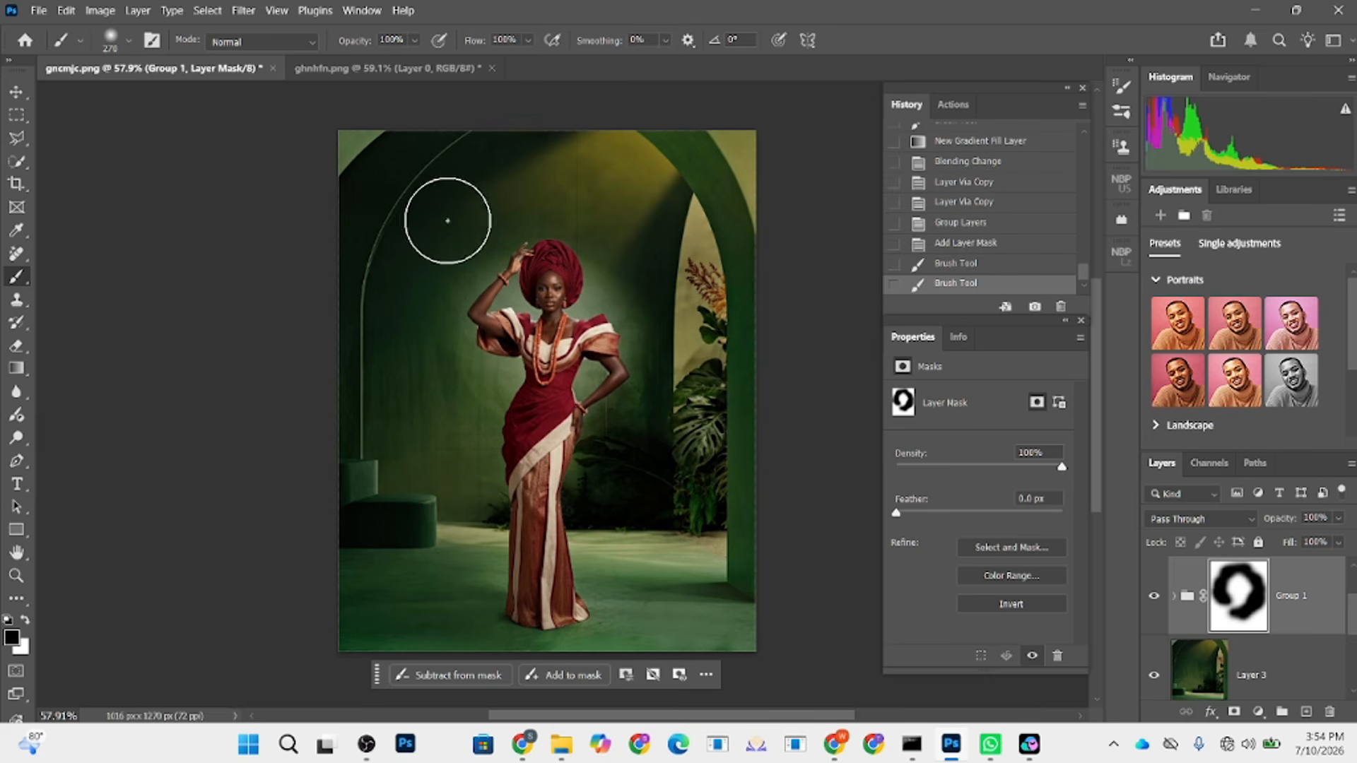
pyautogui.click(662, 234)
pyautogui.click(1153, 602)
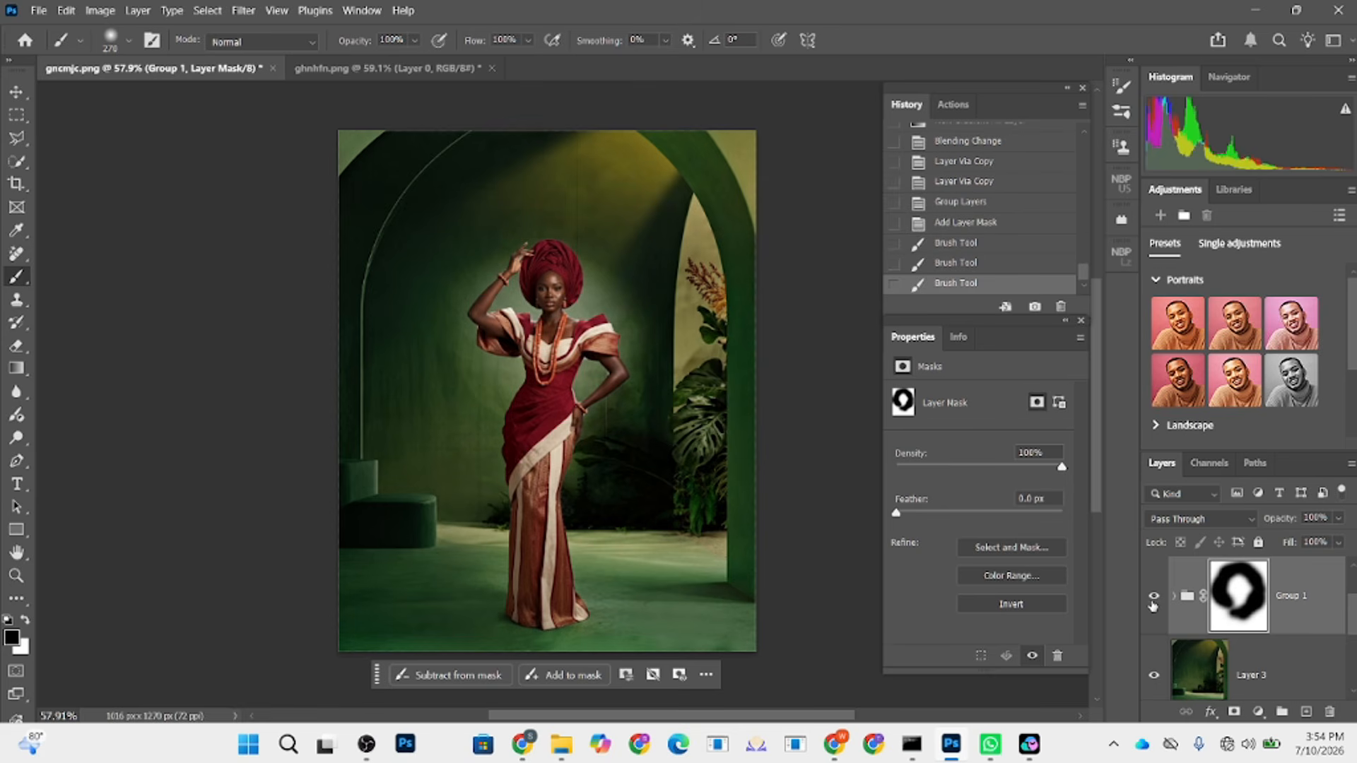
pyautogui.click(1153, 602)
pyautogui.click(1153, 602)
pyautogui.press('v')
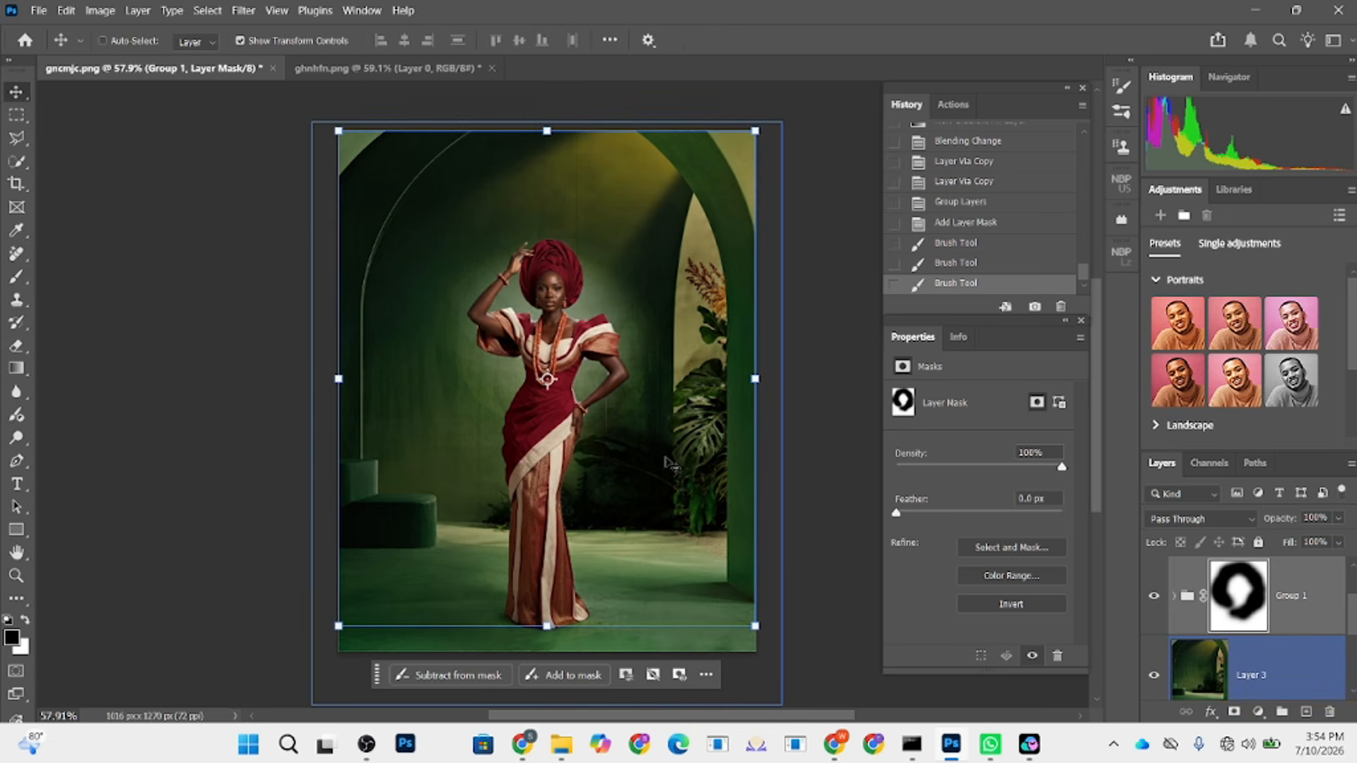
pyautogui.moveTo(679, 494); pyautogui.dragTo(728, 403)
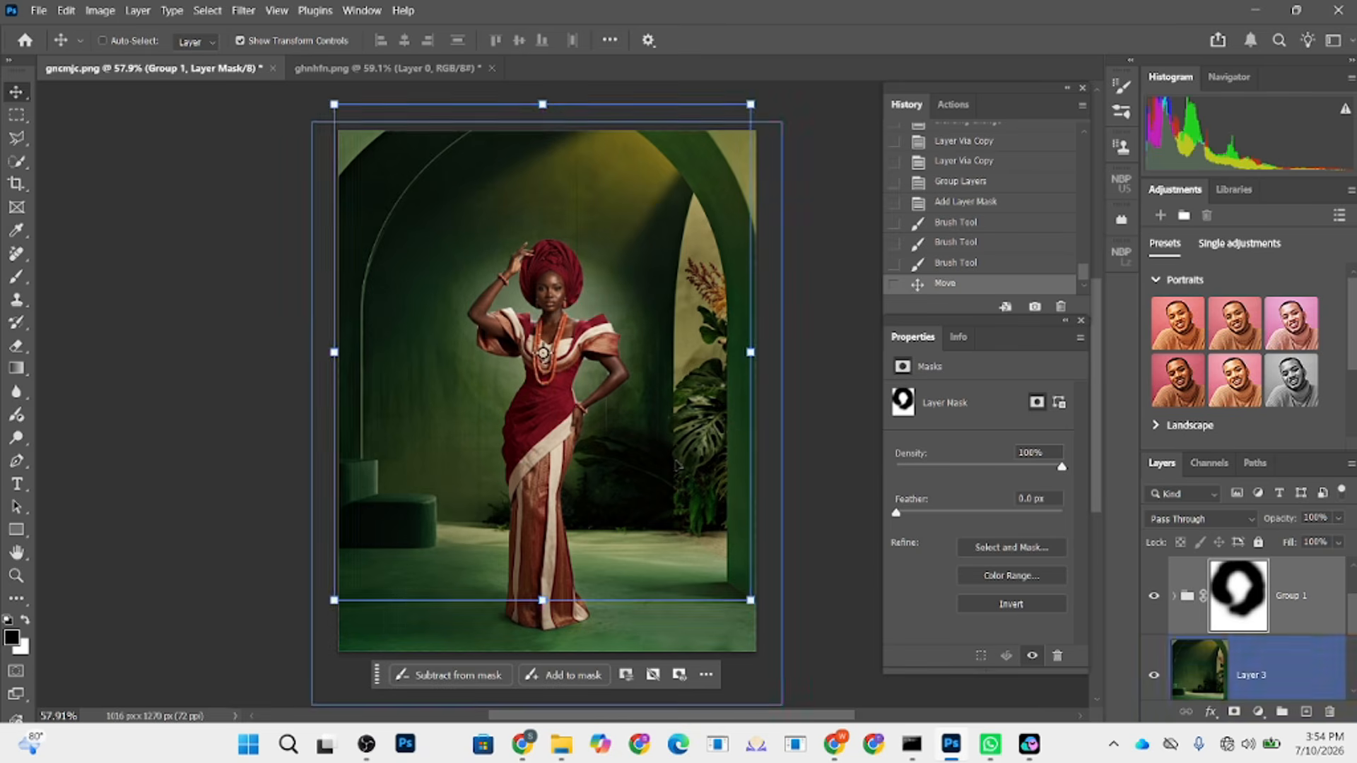
pyautogui.hotkey('ctrl', 'z')
pyautogui.click(1172, 599)
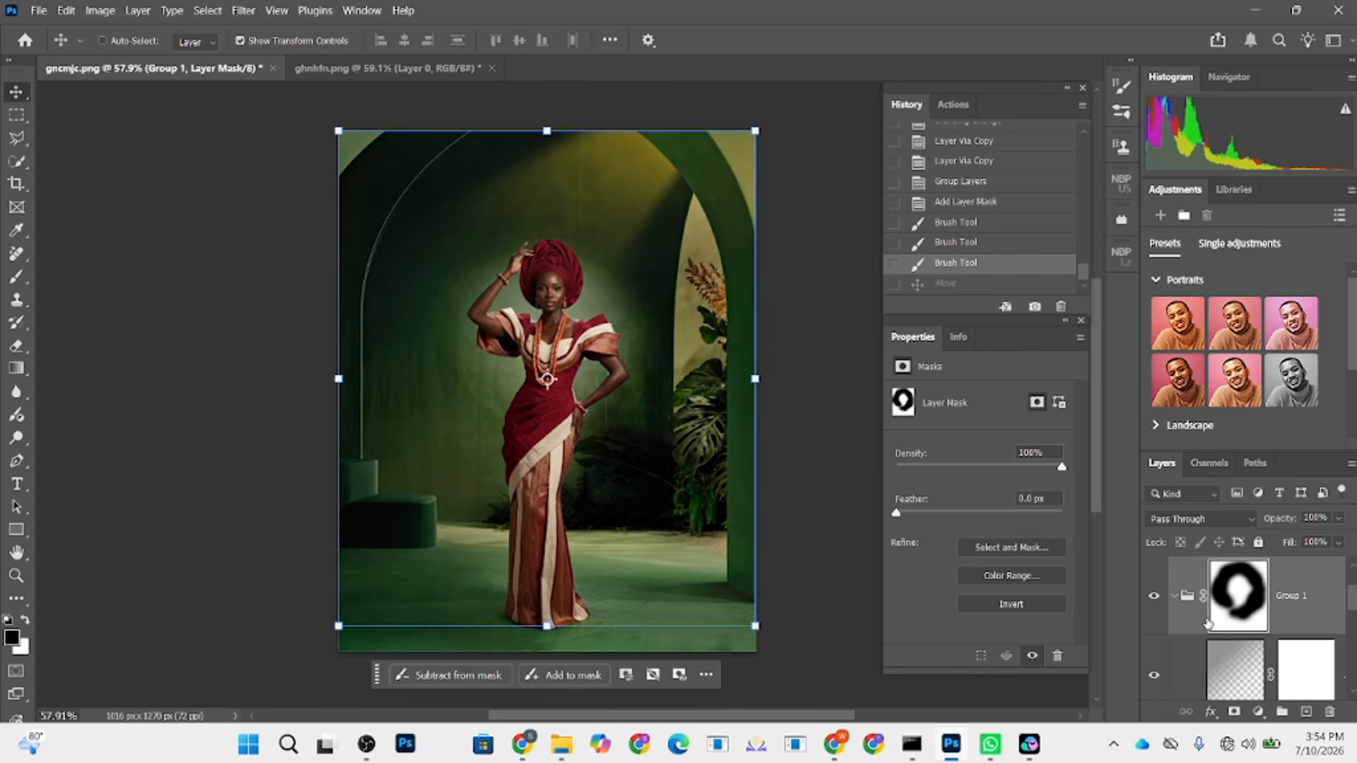
pyautogui.click(1260, 661)
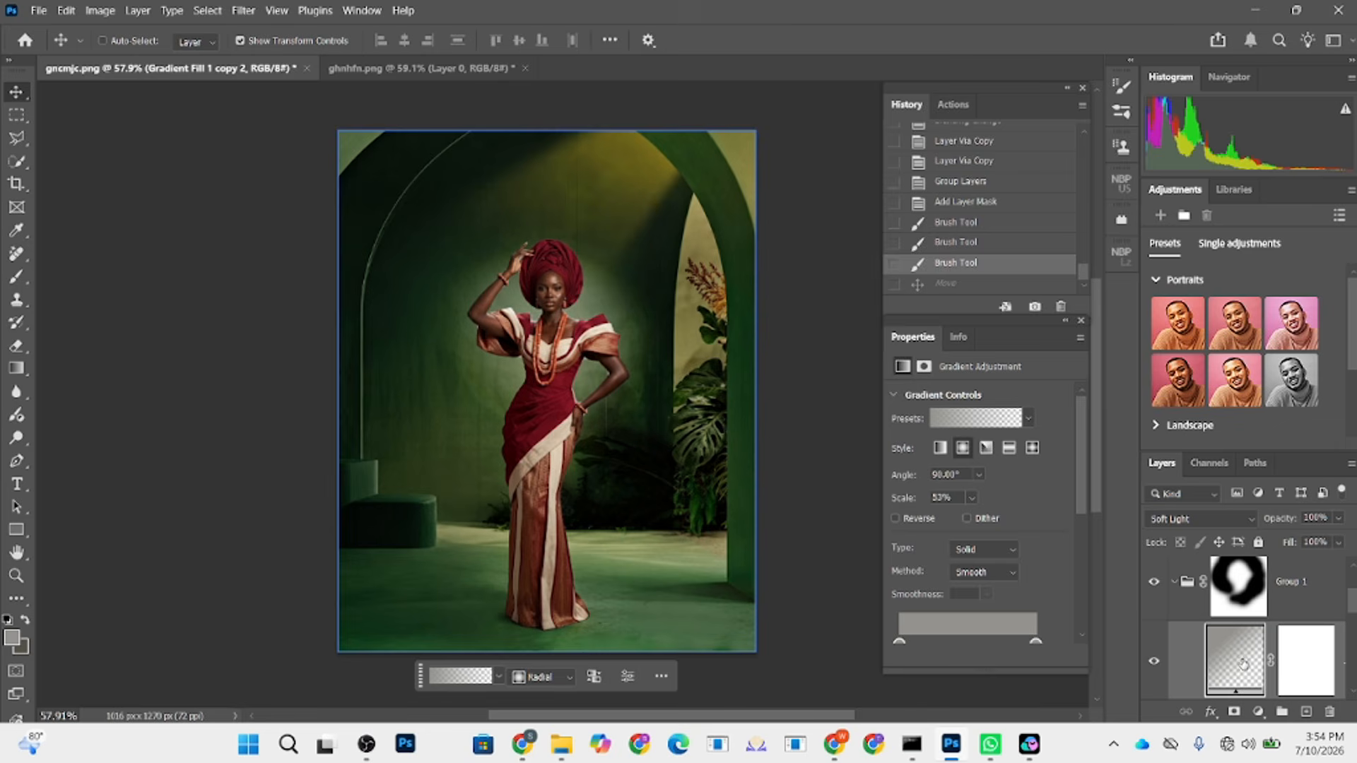
pyautogui.doubleClick(1244, 665)
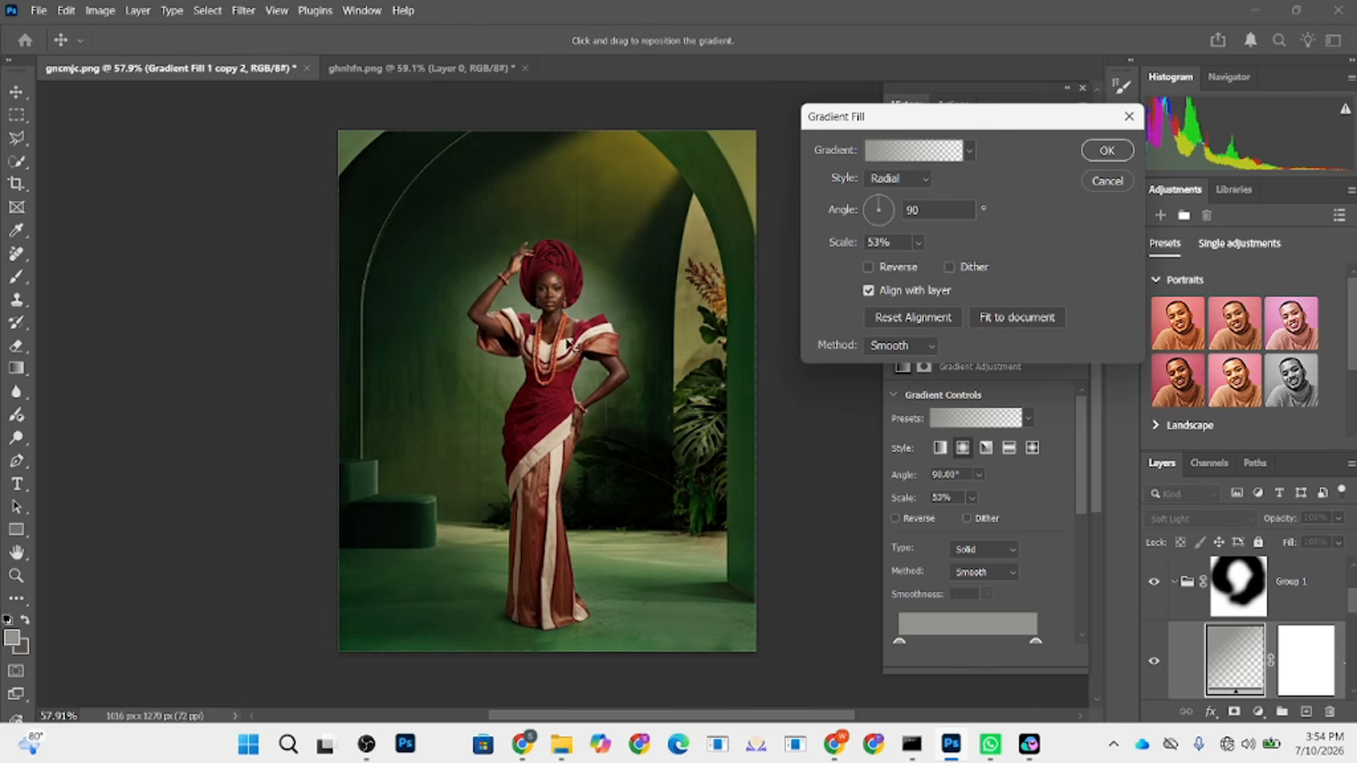
pyautogui.click(1121, 188)
# - Enlarge the masked glow group's framed content to 101.74% with Free Transform and apply it
pyautogui.click(1193, 582)
pyautogui.click(1238, 585)
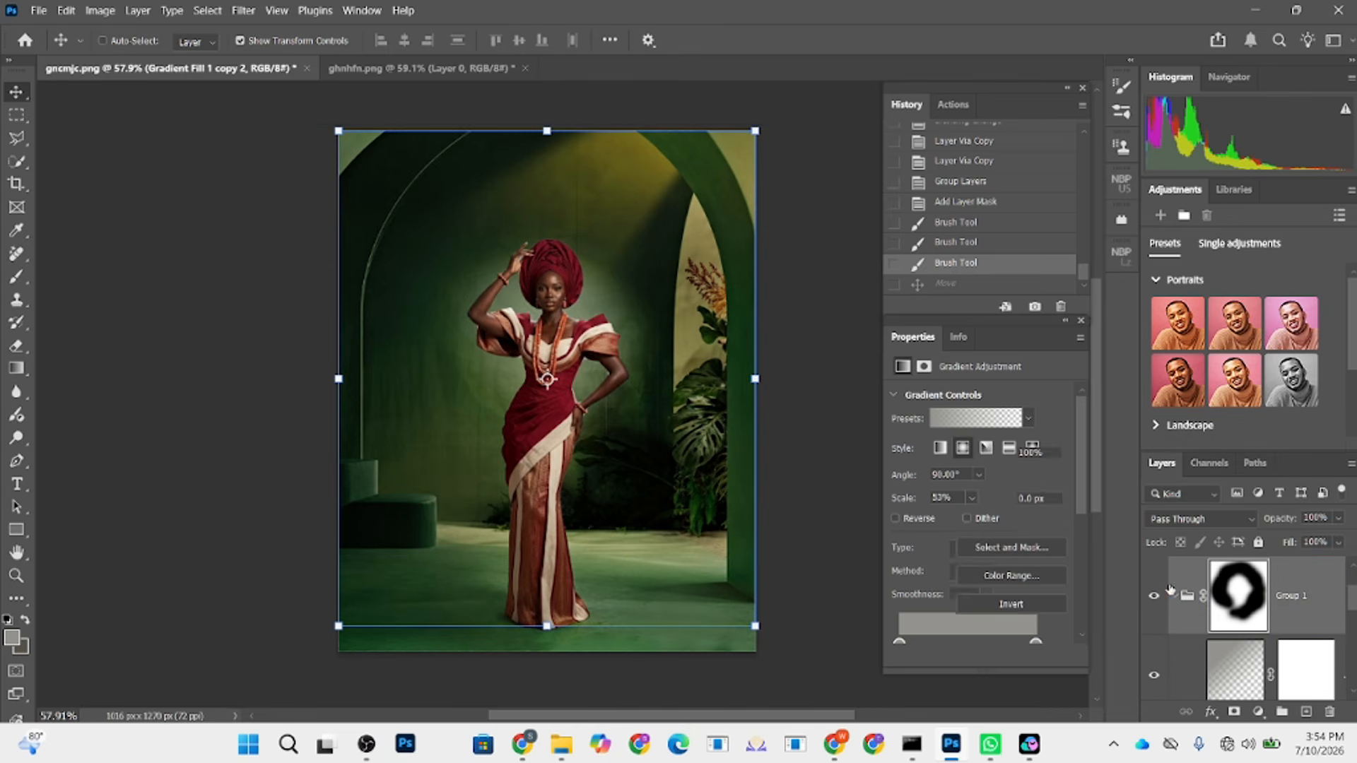
pyautogui.moveTo(546, 129); pyautogui.dragTo(550, 117)
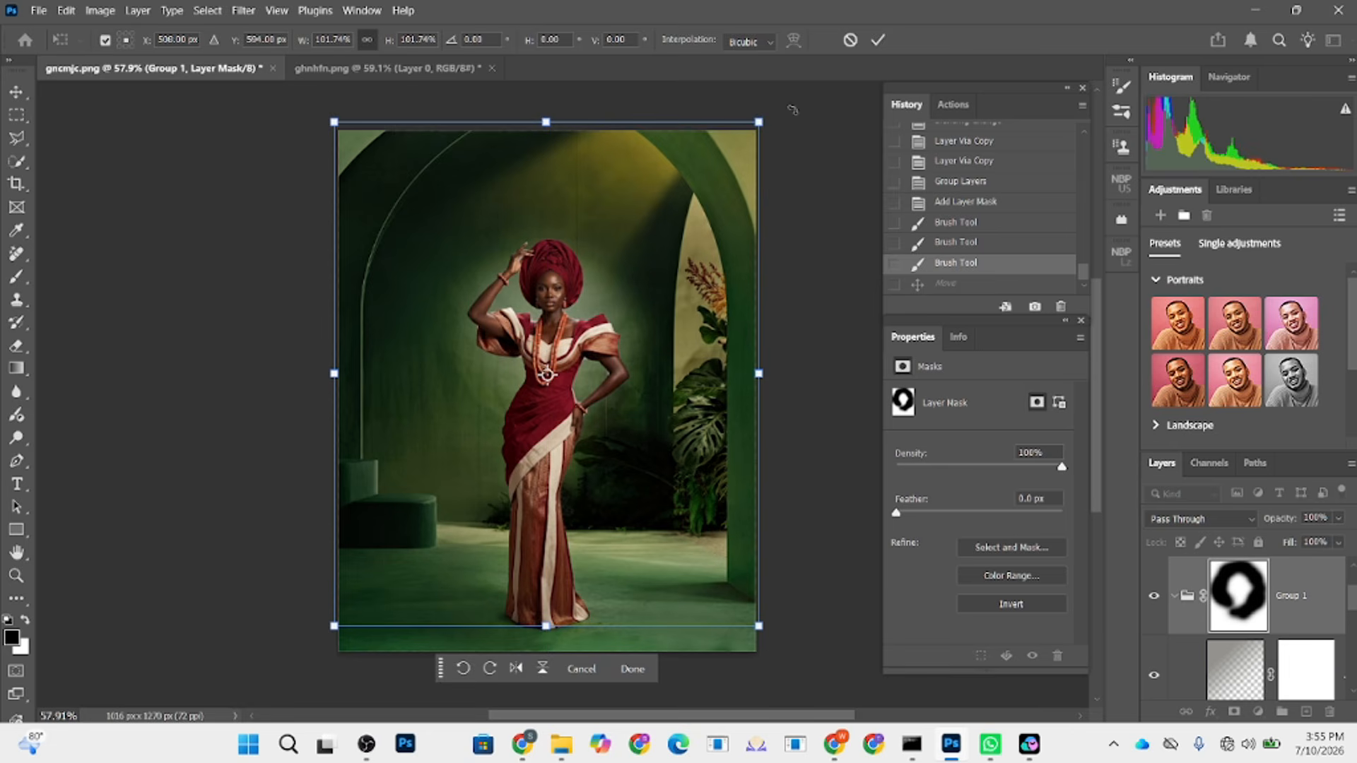
pyautogui.click(879, 42)
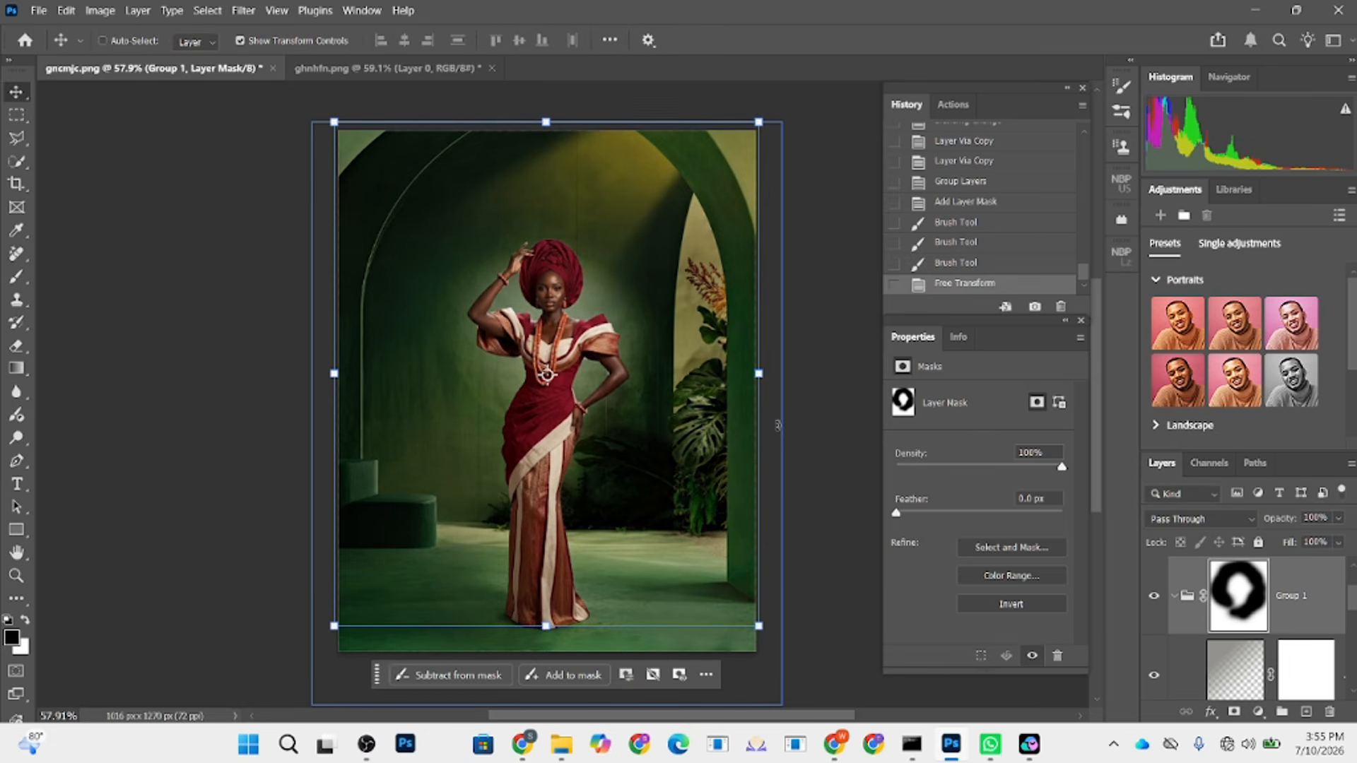
pyautogui.moveTo(643, 488); pyautogui.dragTo(640, 488)
# - Add a layer mask to the woman's layer and reduce the soft black brush to 12 px for edge cleanup
pyautogui.scroll(7, 622, 438)
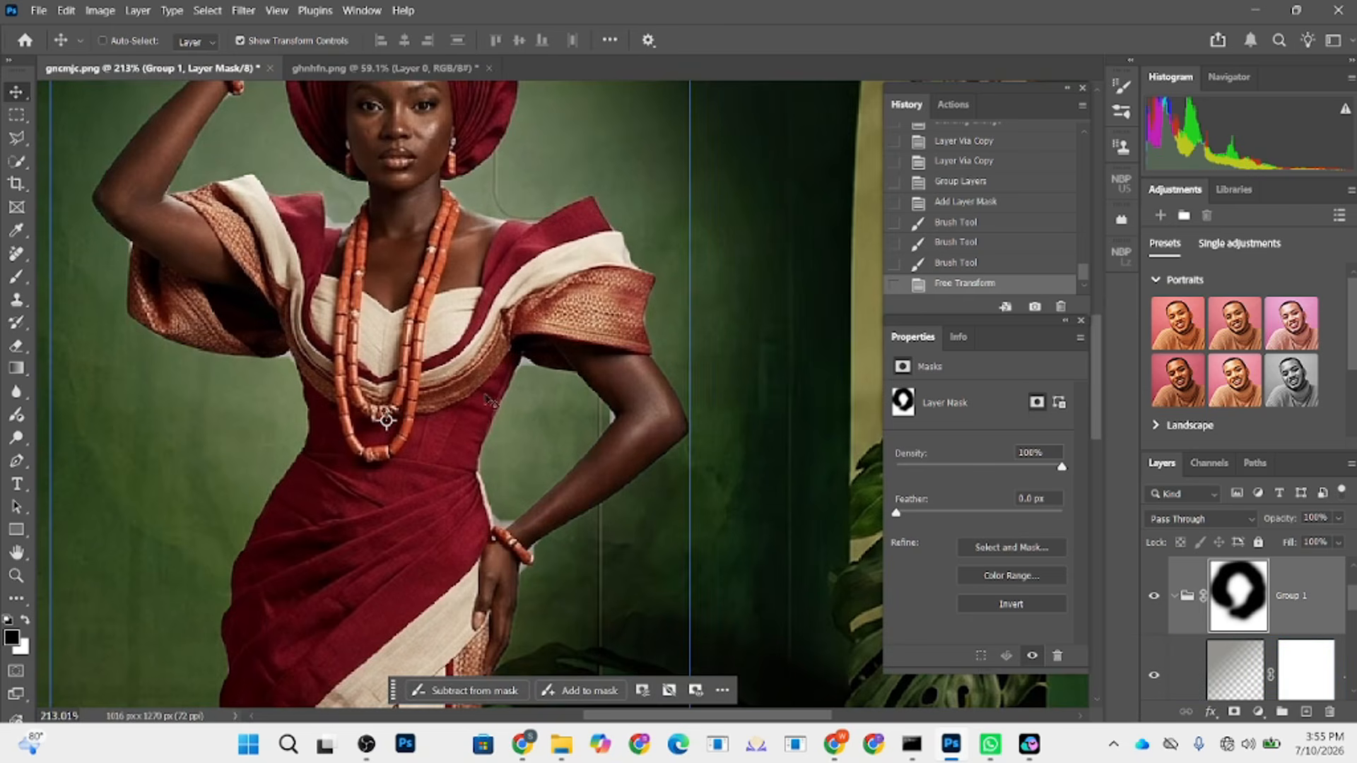
pyautogui.scroll(1, 1274, 640)
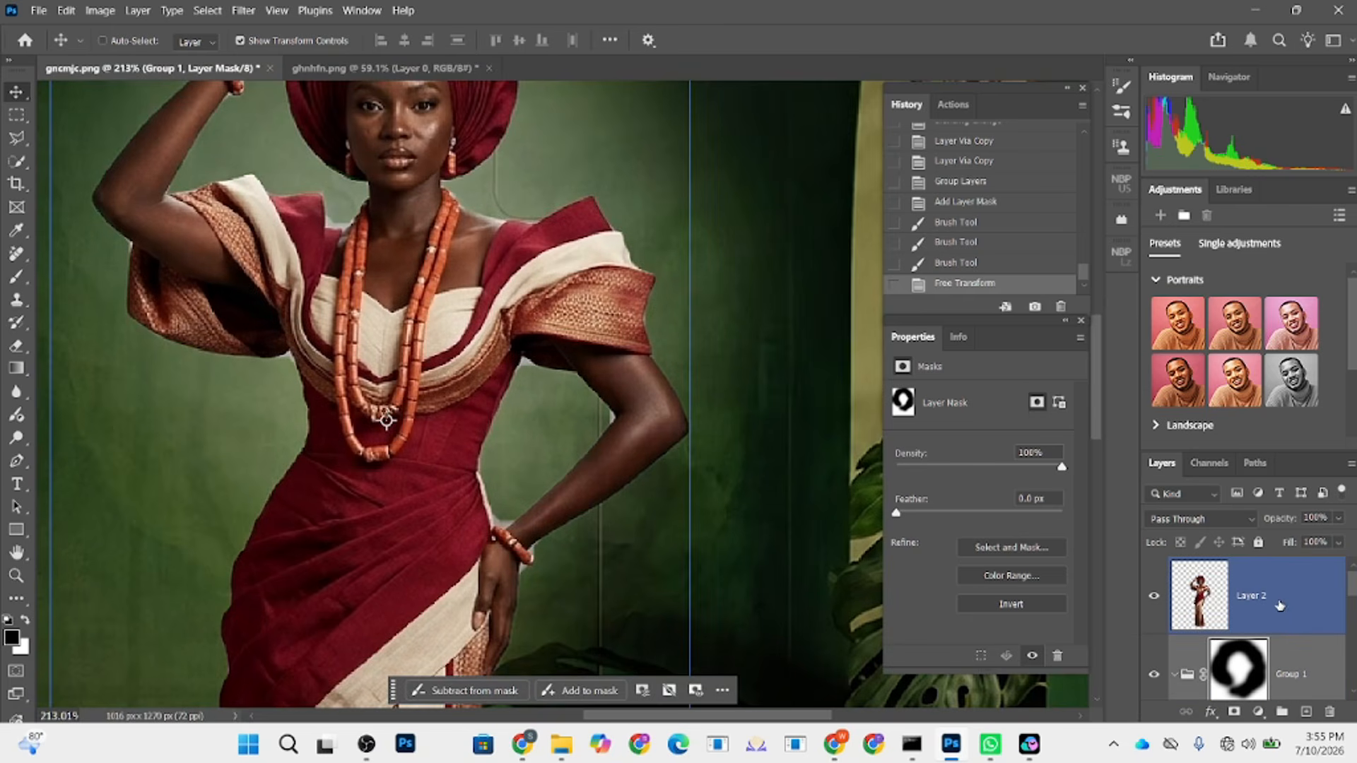
pyautogui.click(1320, 614)
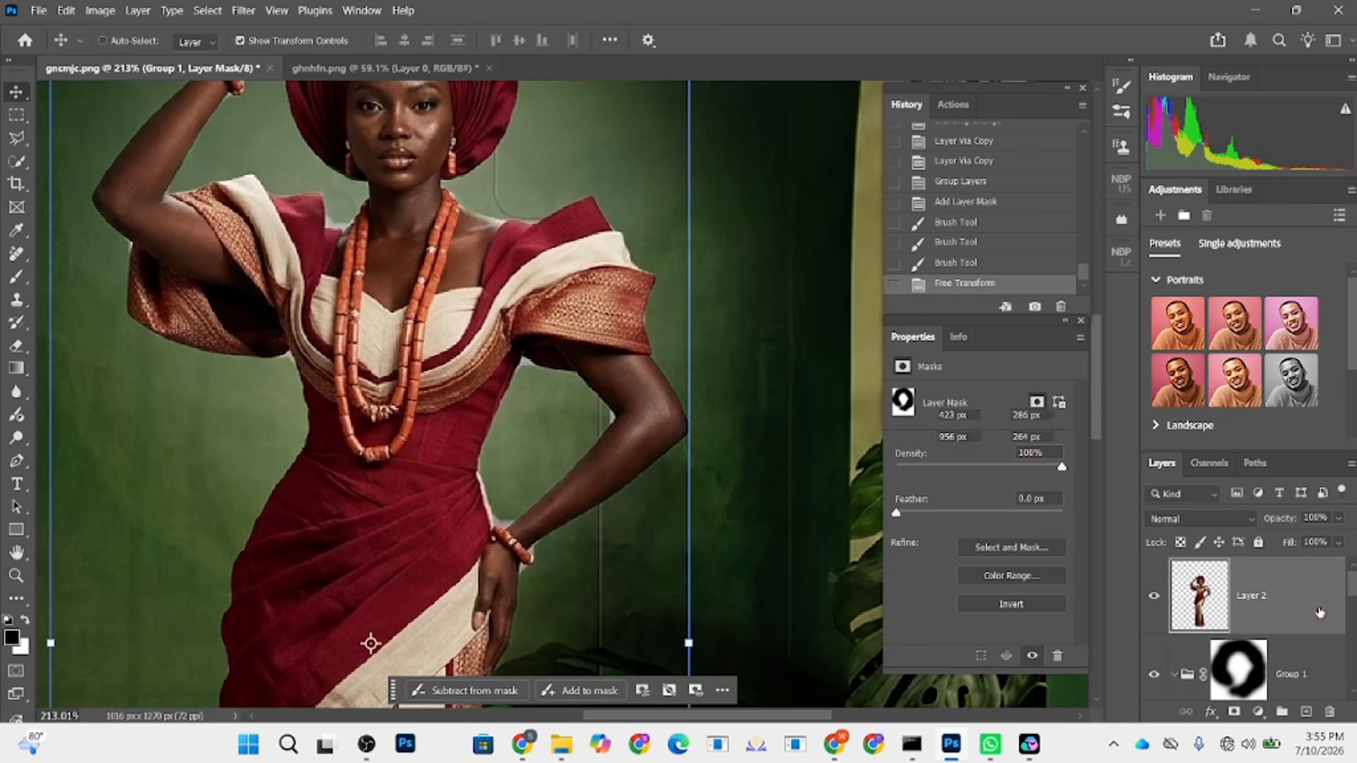
pyautogui.click(1232, 712)
pyautogui.press('b')
pyautogui.rightClick(551, 406)
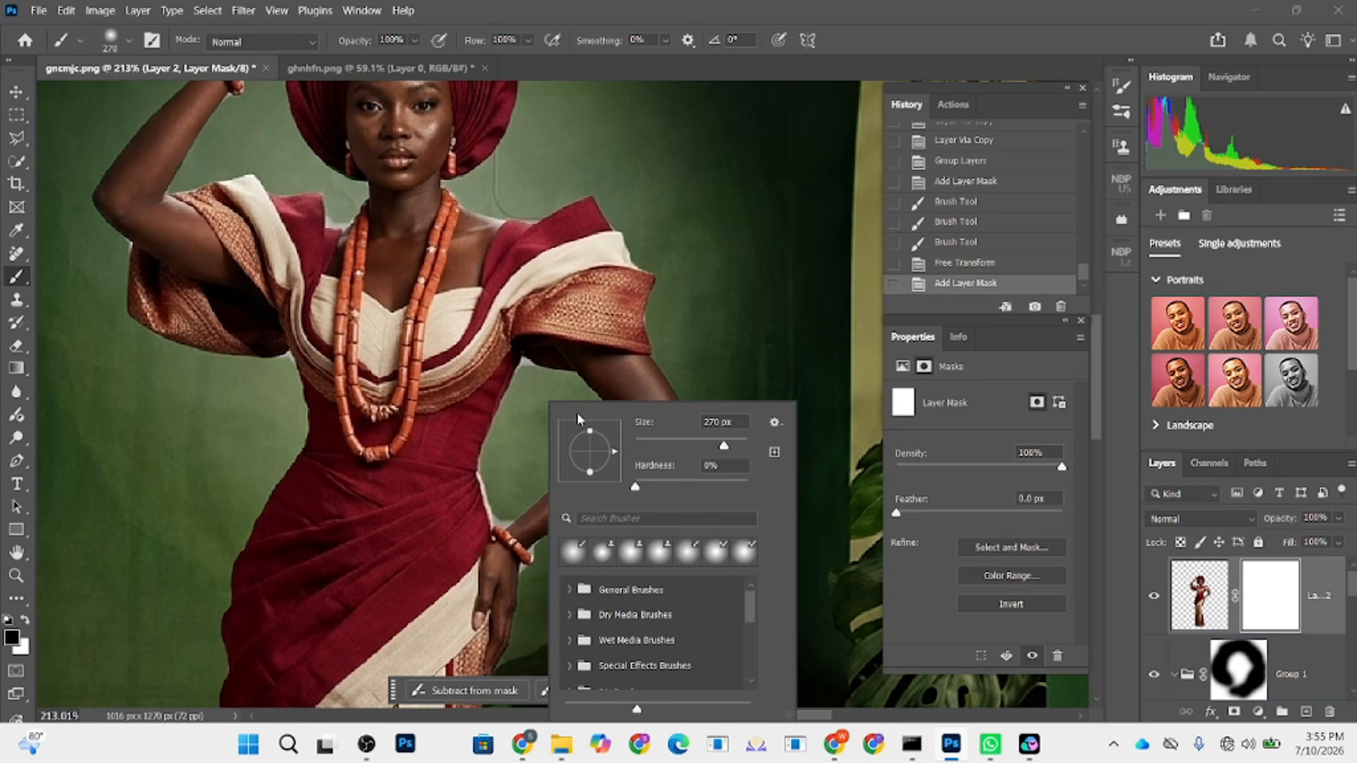
pyautogui.moveTo(557, 313); pyautogui.dragTo(315, 282)
pyautogui.scroll(1, 524, 403)
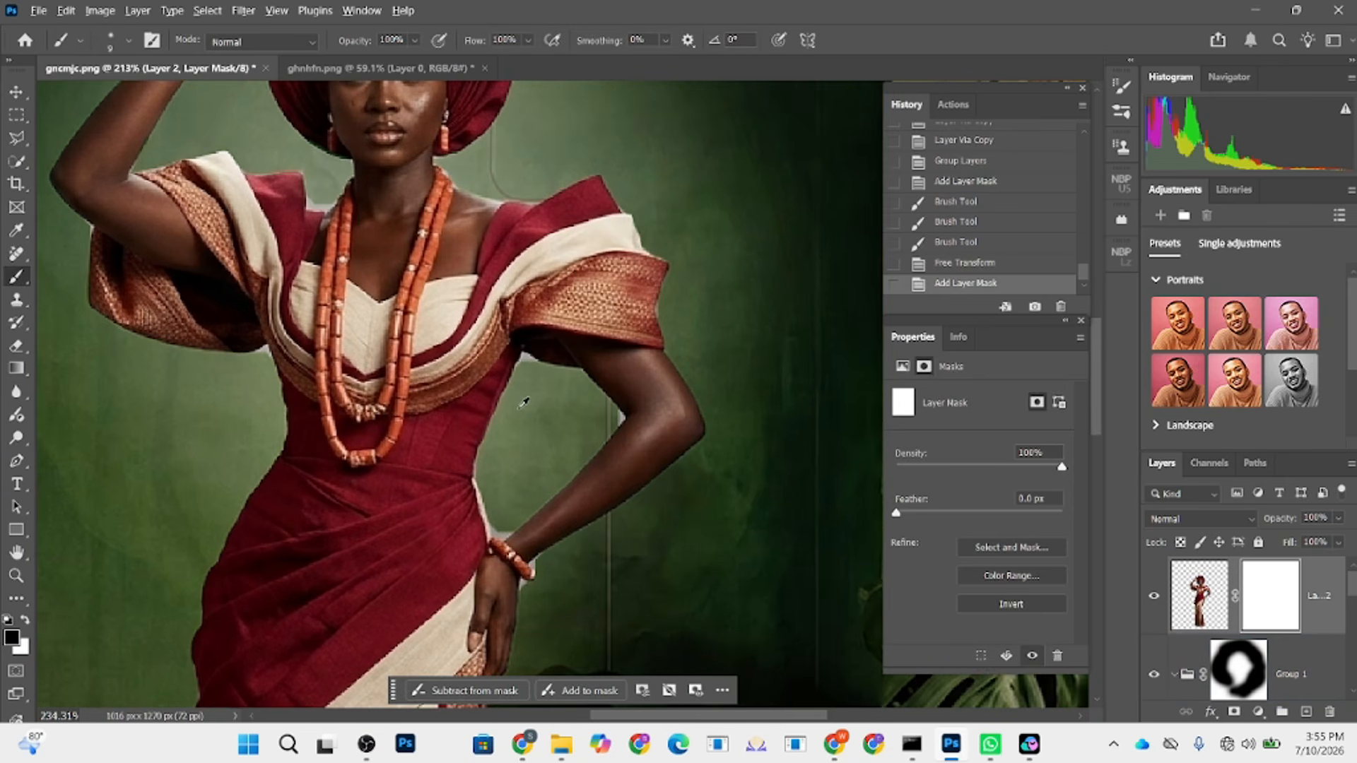
pyautogui.moveTo(509, 450); pyautogui.dragTo(513, 450)
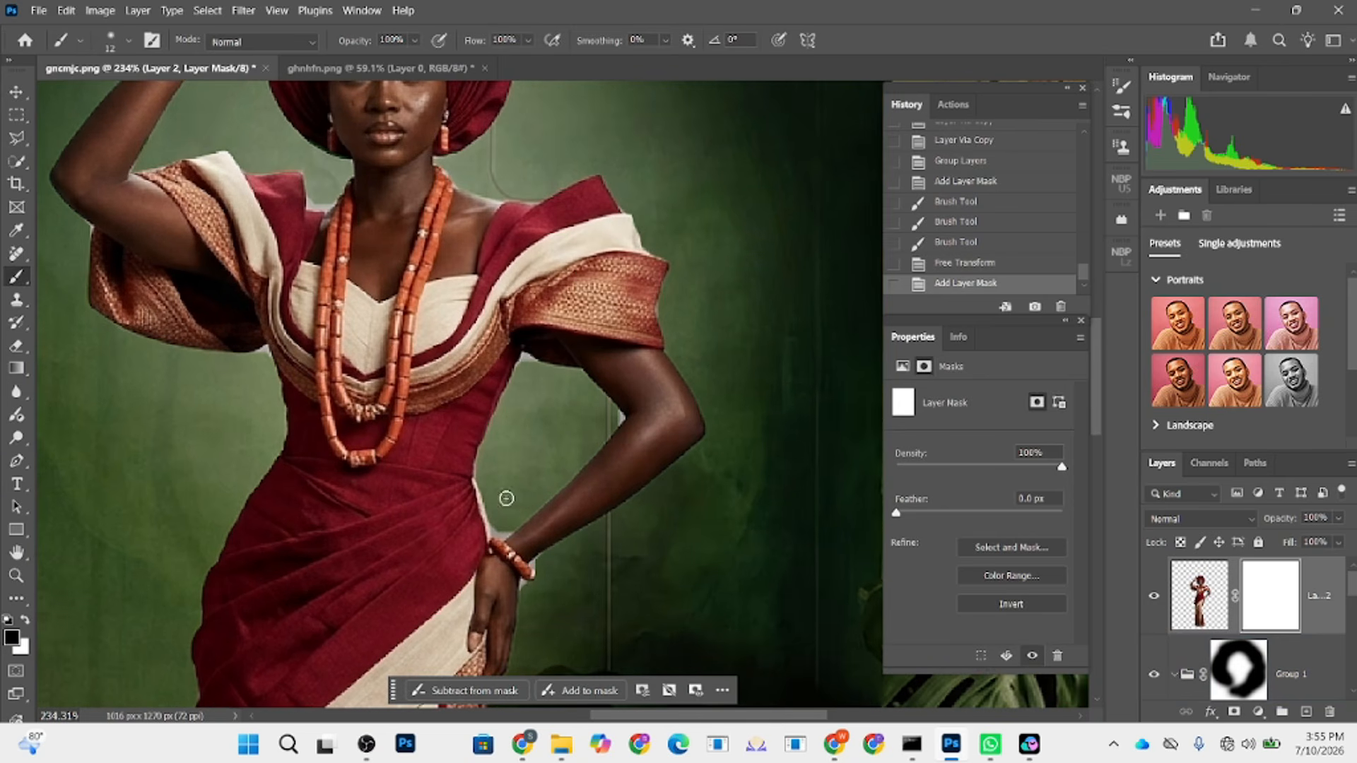
# - Mask out the pale fringe between the woman's waist and bracelet, and at the underarm beneath her sleeve
pyautogui.click(495, 533)
pyautogui.moveTo(510, 527); pyautogui.dragTo(494, 525)
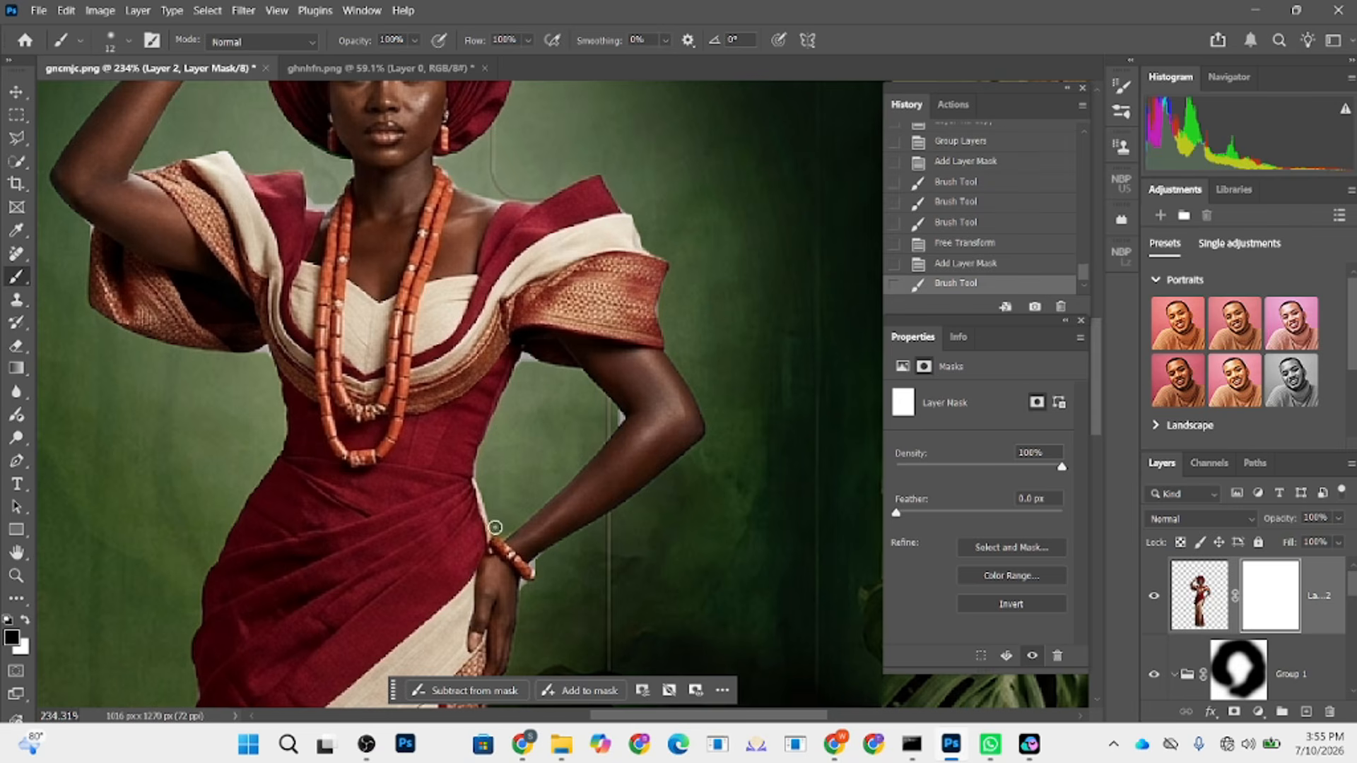
pyautogui.moveTo(535, 363); pyautogui.dragTo(526, 358)
pyautogui.click(523, 358)
pyautogui.click(520, 357)
pyautogui.click(522, 362)
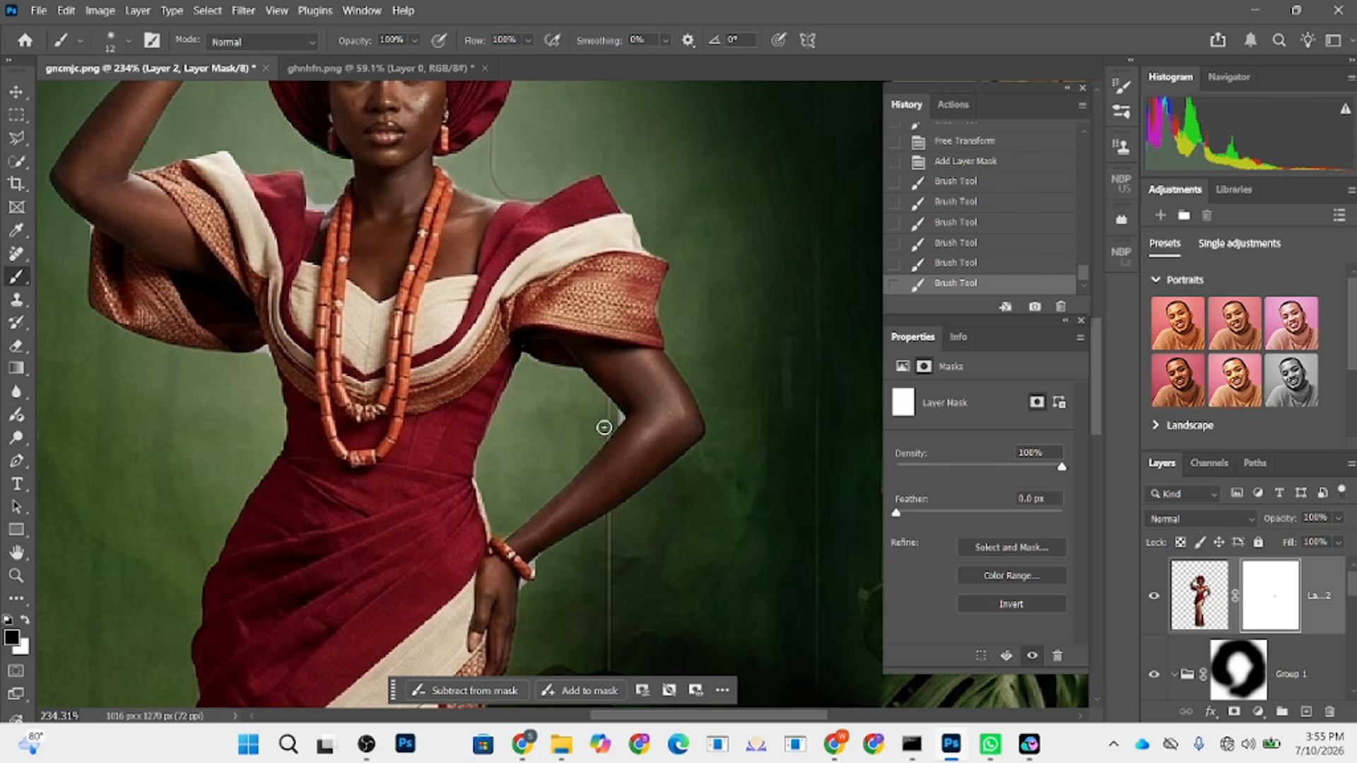
# - Mask out leftover fringe at the inner elbow, under the opposite sleeve, along the raised arm's elbow and around the hand on her hip
pyautogui.click(615, 415)
pyautogui.moveTo(620, 414); pyautogui.dragTo(621, 422)
pyautogui.click(616, 422)
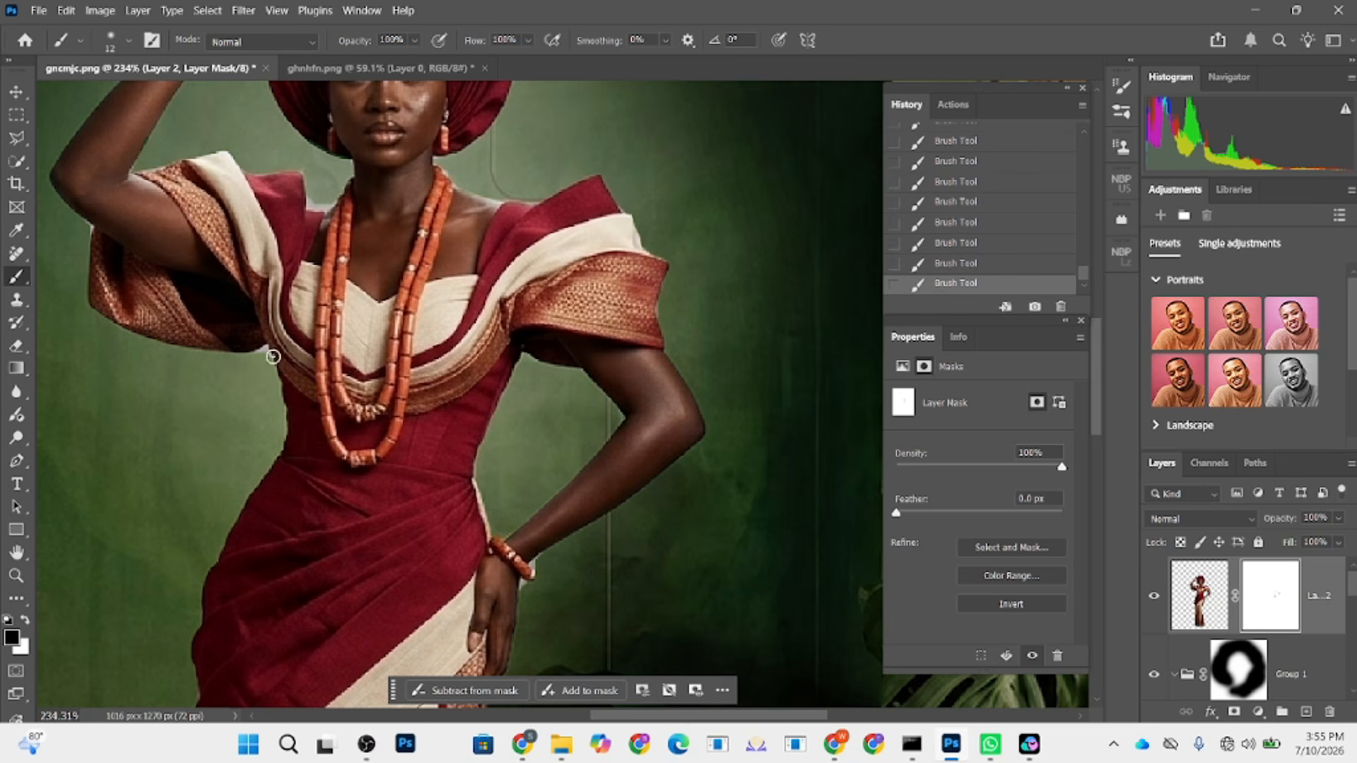
pyautogui.moveTo(257, 352); pyautogui.dragTo(268, 345)
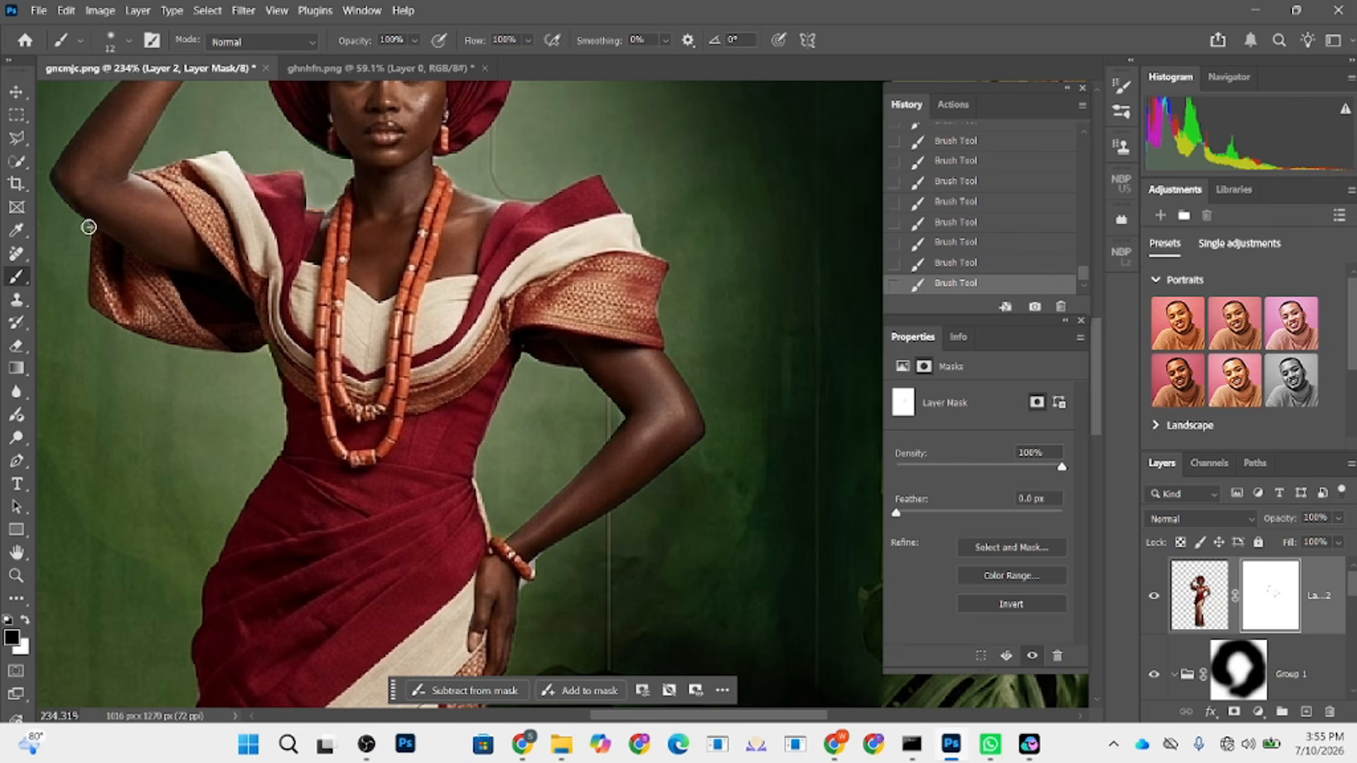
pyautogui.moveTo(87, 227); pyautogui.dragTo(92, 236)
pyautogui.moveTo(524, 528)
pyautogui.mouseDown()
pyautogui.moveTo(526, 414)
pyautogui.moveTo(509, 437)
pyautogui.mouseUp()
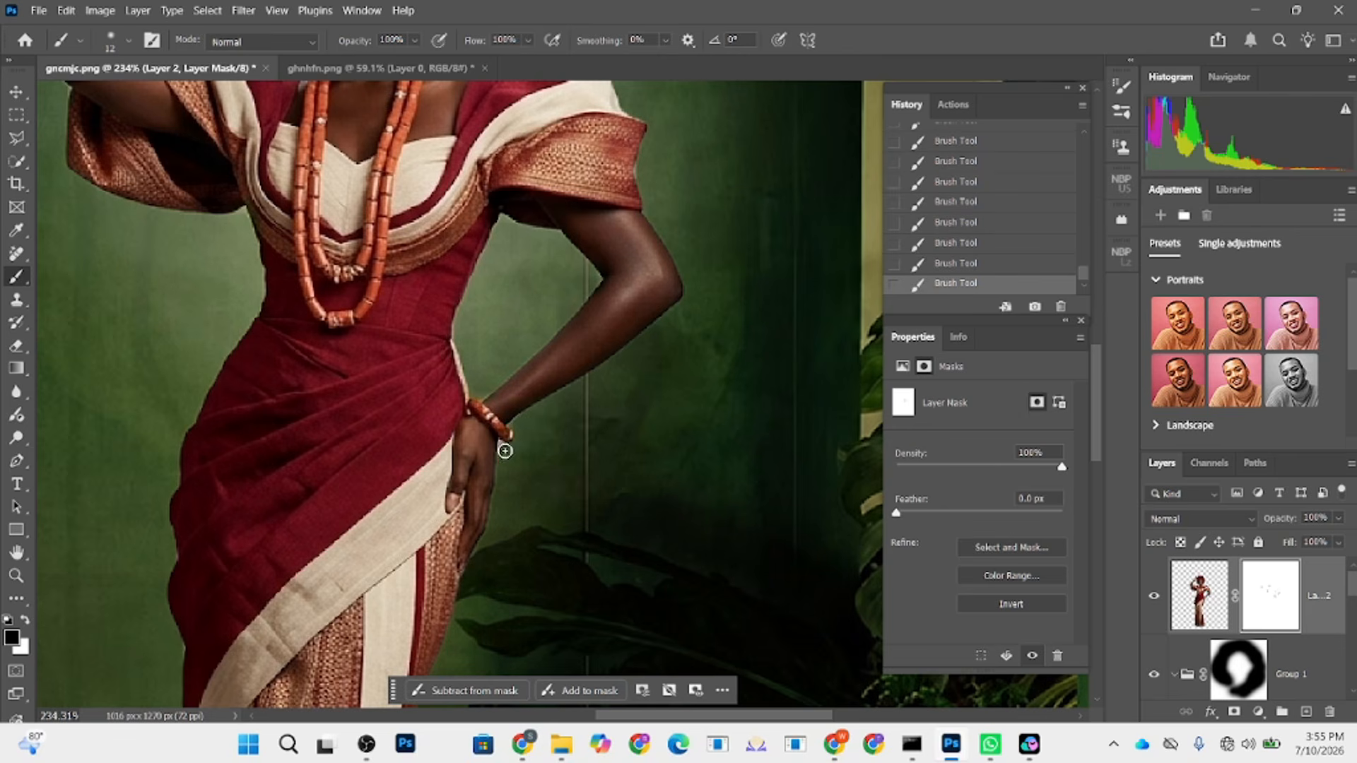
pyautogui.moveTo(414, 472); pyautogui.dragTo(470, 545)
# - Reduce the brush to 9 px and mask out the leftover background between the raised hand and headwrap, and beside the bracelet
pyautogui.moveTo(469, 212); pyautogui.dragTo(457, 524)
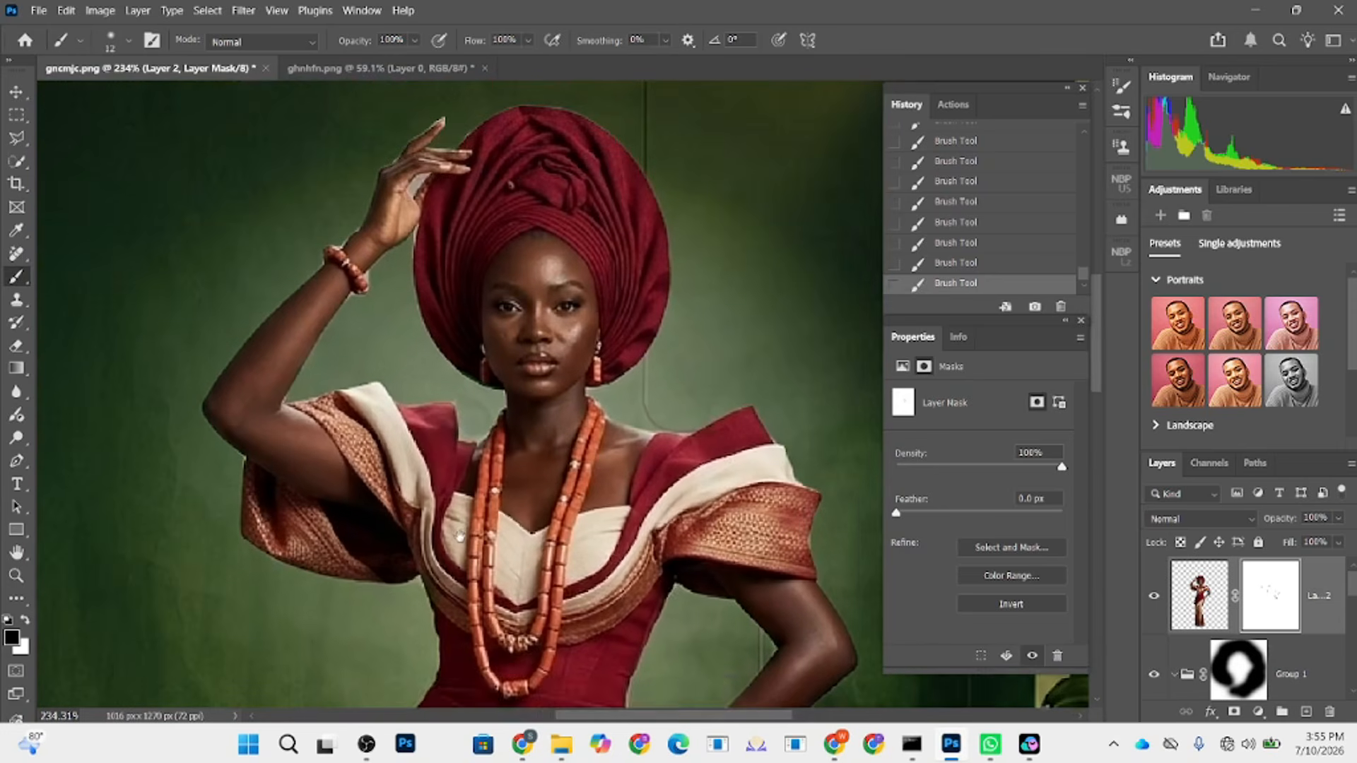
pyautogui.press('[')
pyautogui.press('[')
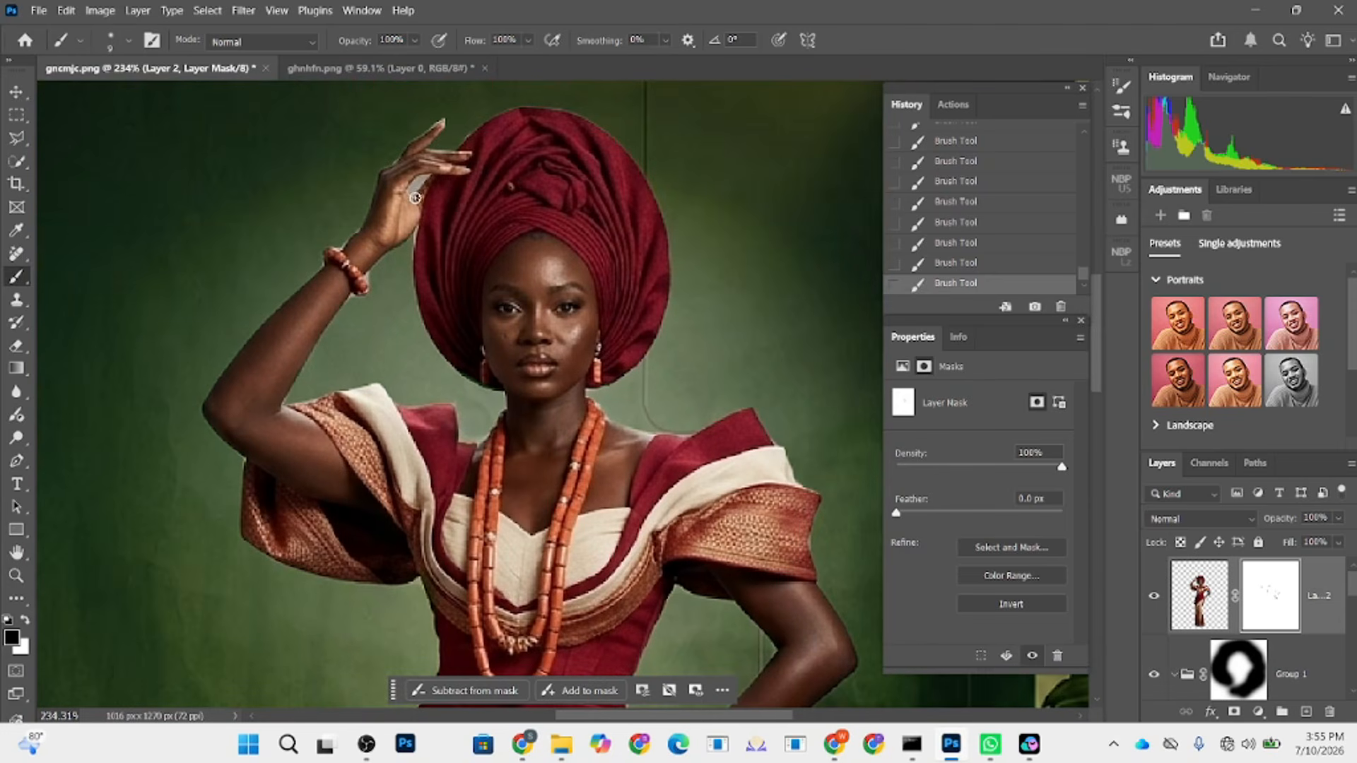
pyautogui.moveTo(413, 195); pyautogui.dragTo(418, 177)
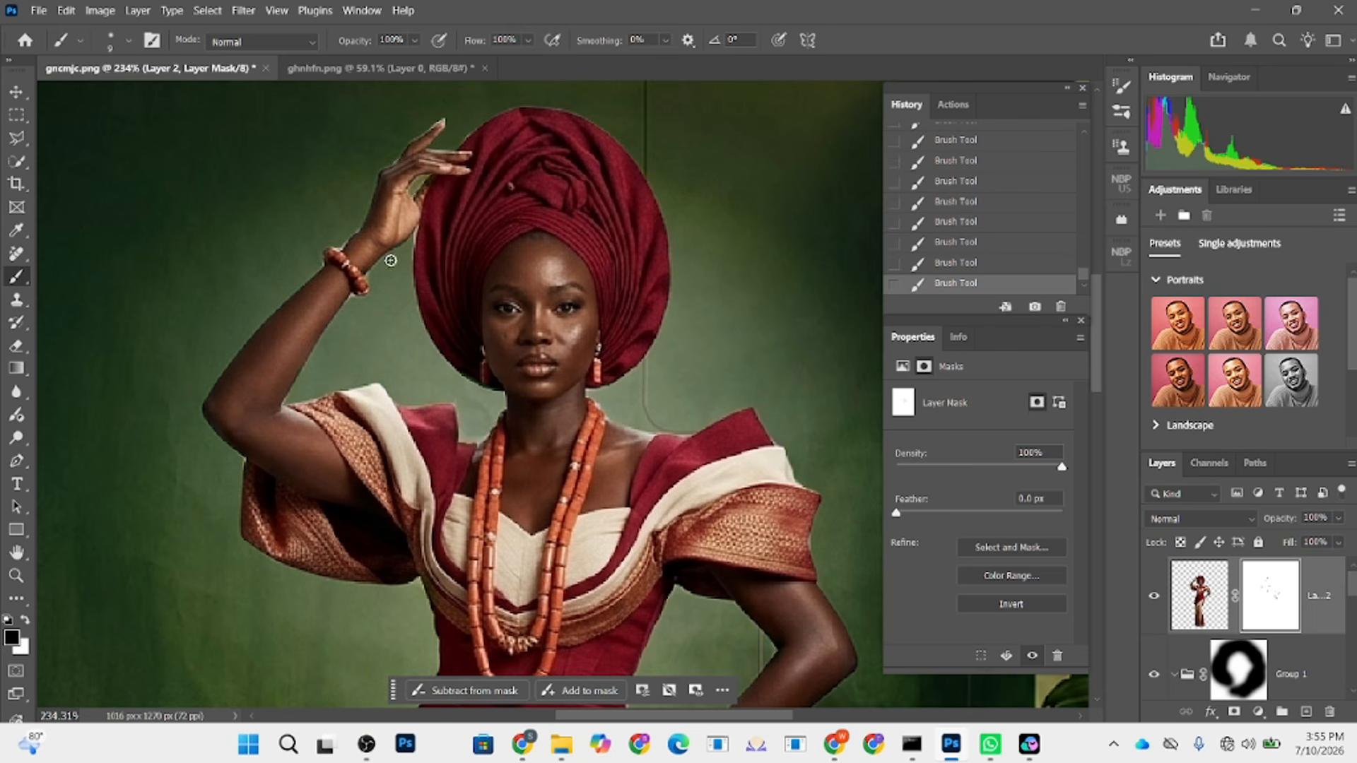
pyautogui.press('x')
pyautogui.press('x')
pyautogui.moveTo(369, 274); pyautogui.dragTo(361, 296)
# - Add a temporary Black & White adjustment layer above the woman to examine the composite's tones, and delete it
pyautogui.scroll(-8, 571, 234)
pyautogui.scroll(1, 570, 294)
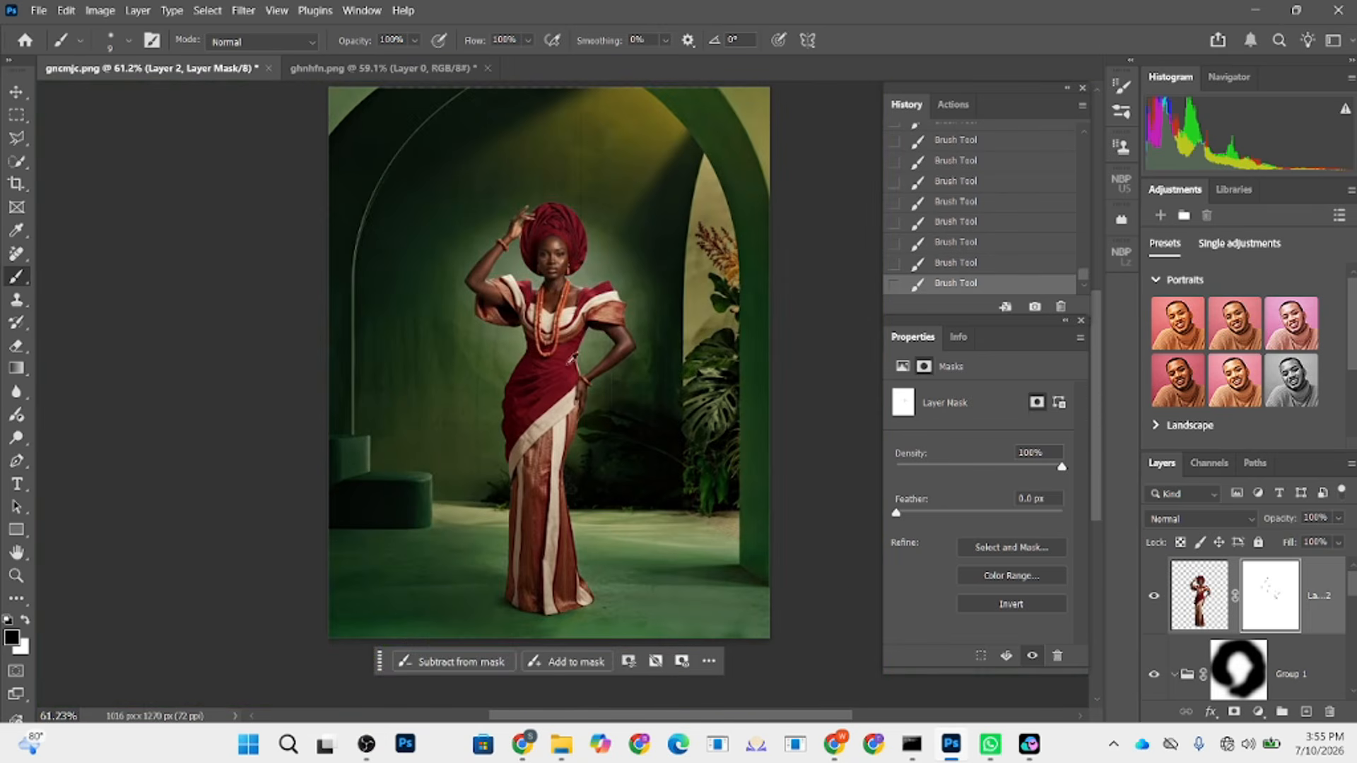
pyautogui.moveTo(536, 374); pyautogui.dragTo(471, 404)
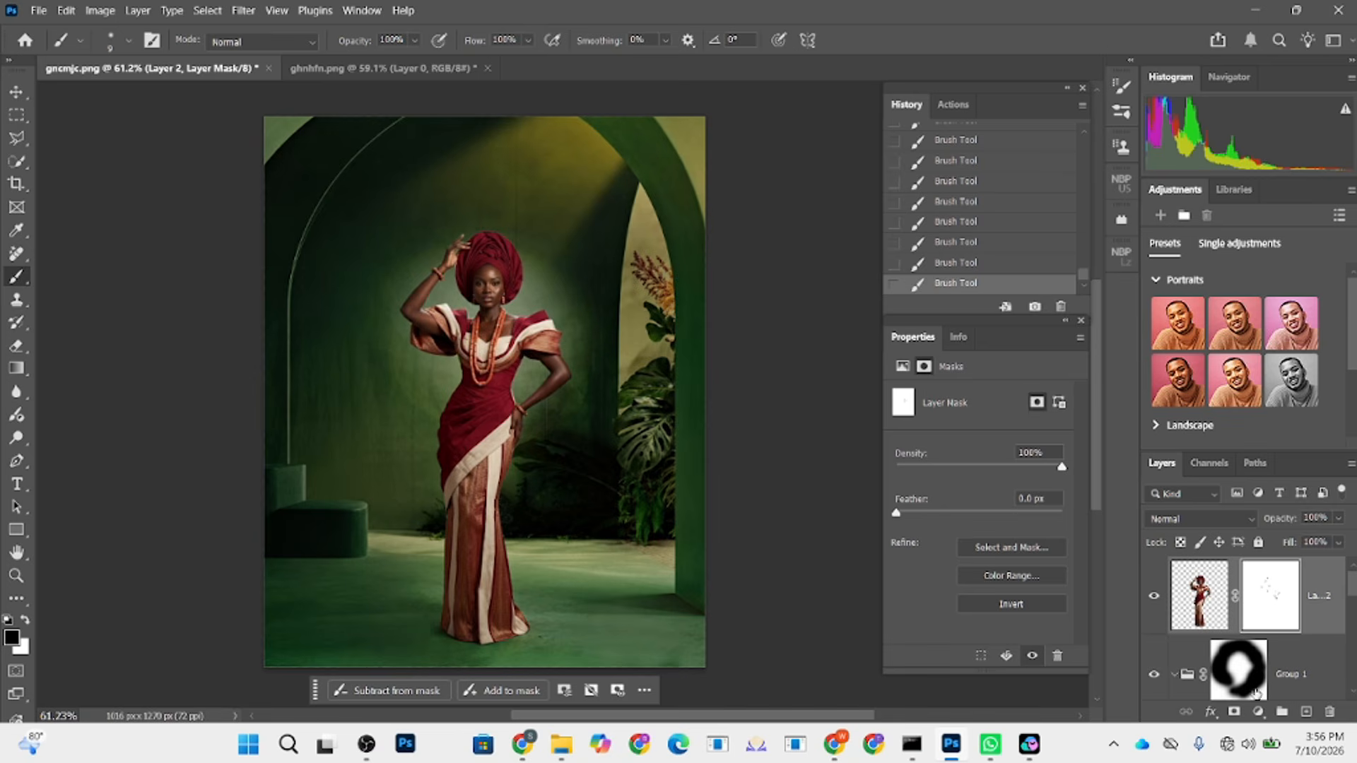
pyautogui.click(1257, 712)
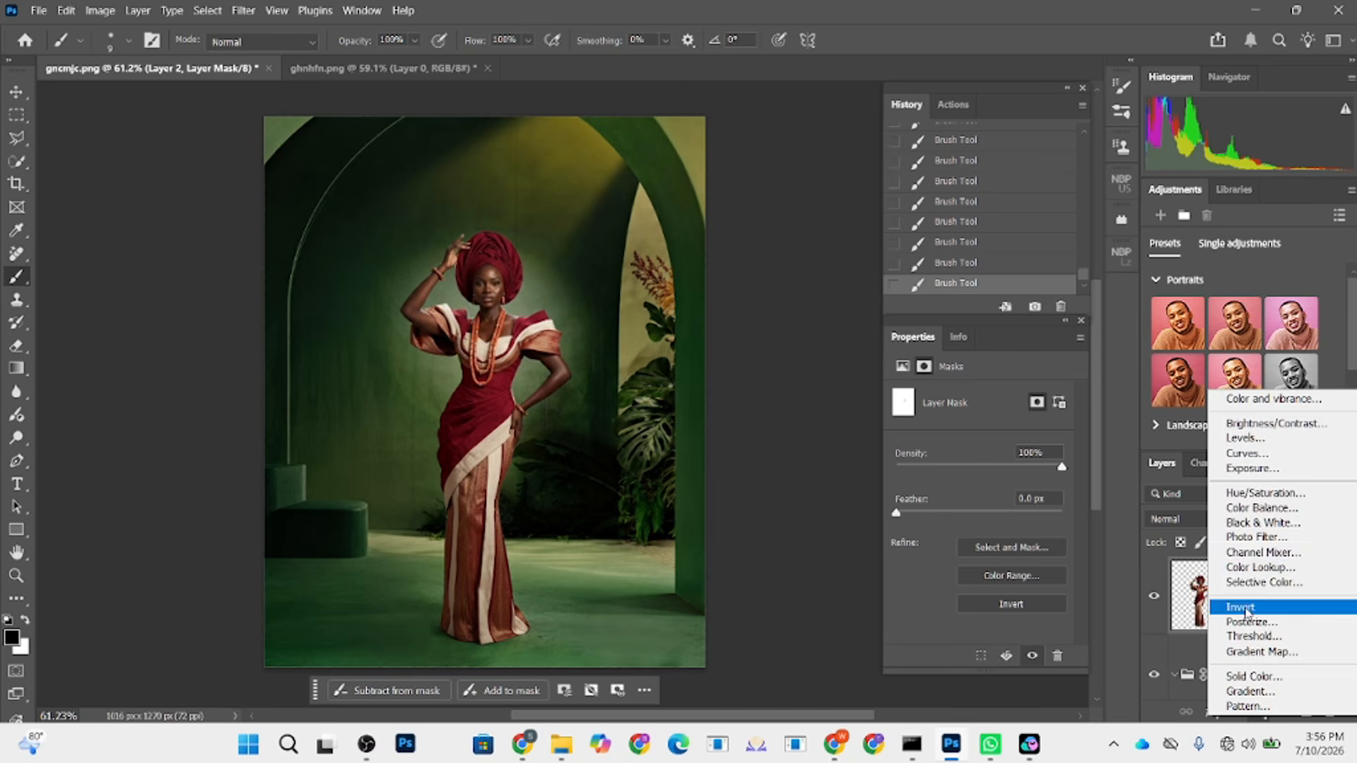
pyautogui.click(1248, 523)
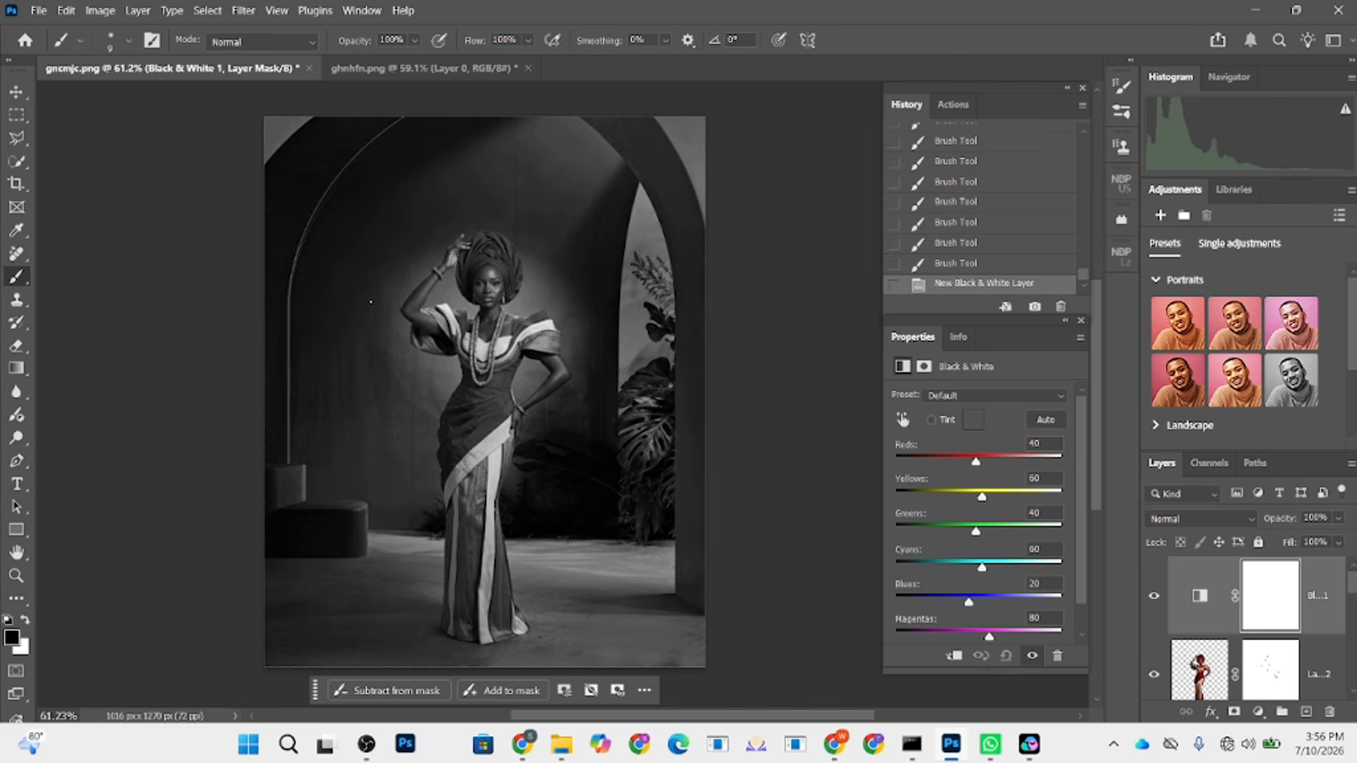
pyautogui.moveTo(1329, 583); pyautogui.dragTo(1329, 712)
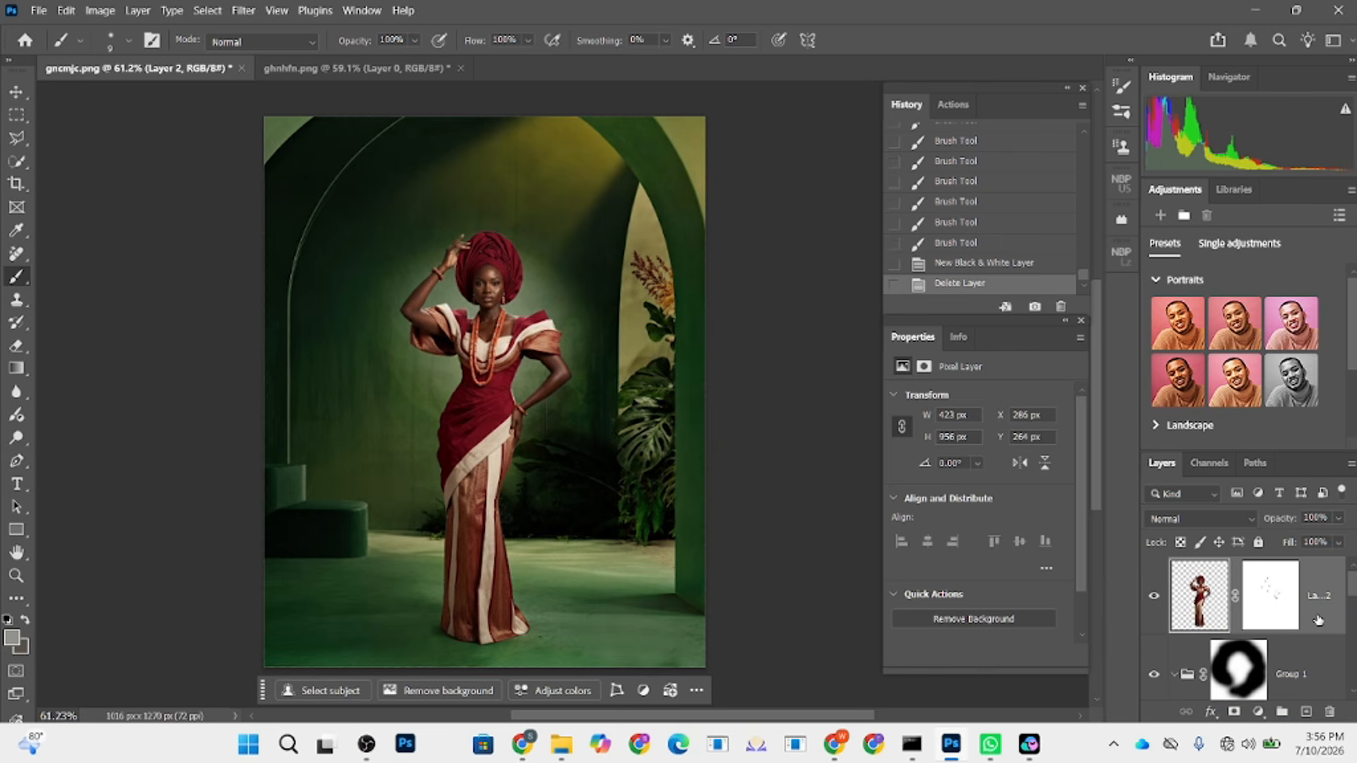
# - Duplicate the woman's layer and apply the layer mask permanently to the copy
pyautogui.hotkey('ctrl', 'j')
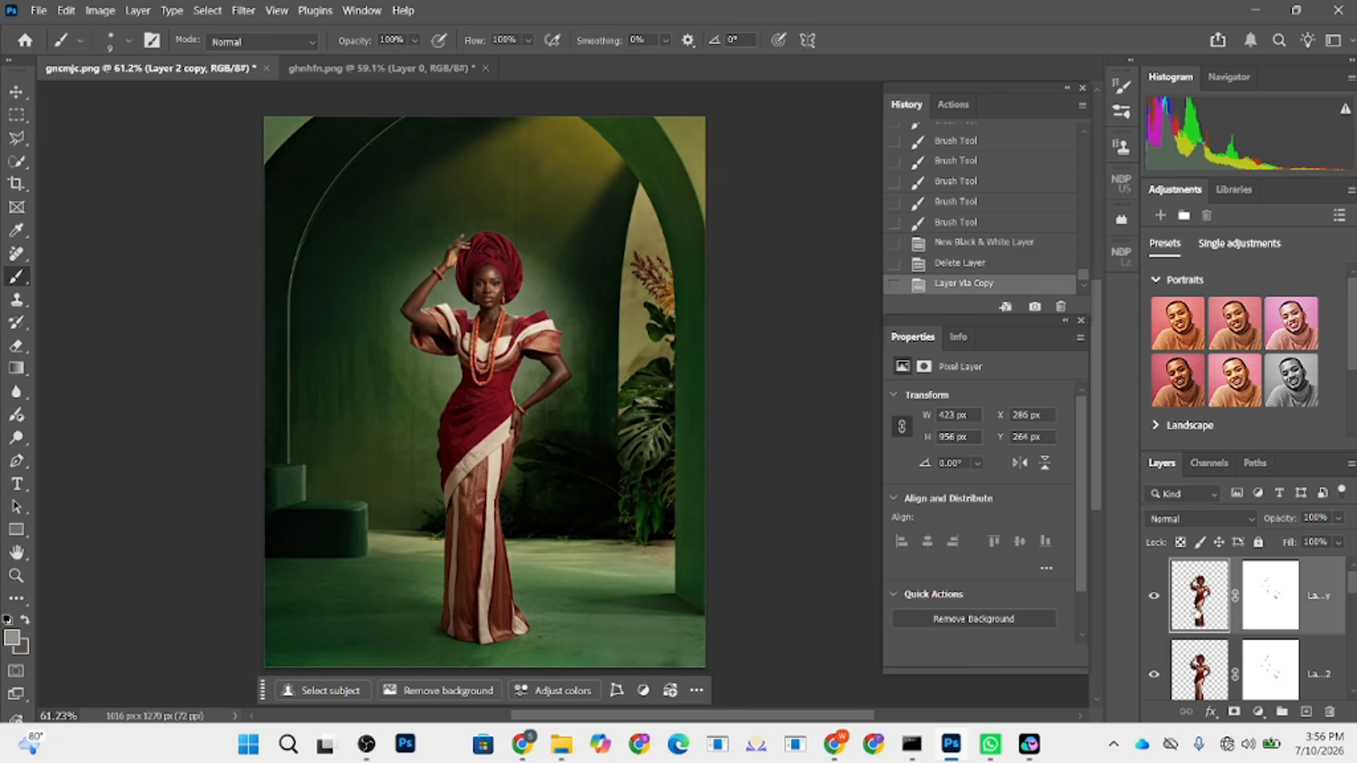
pyautogui.click(1276, 601)
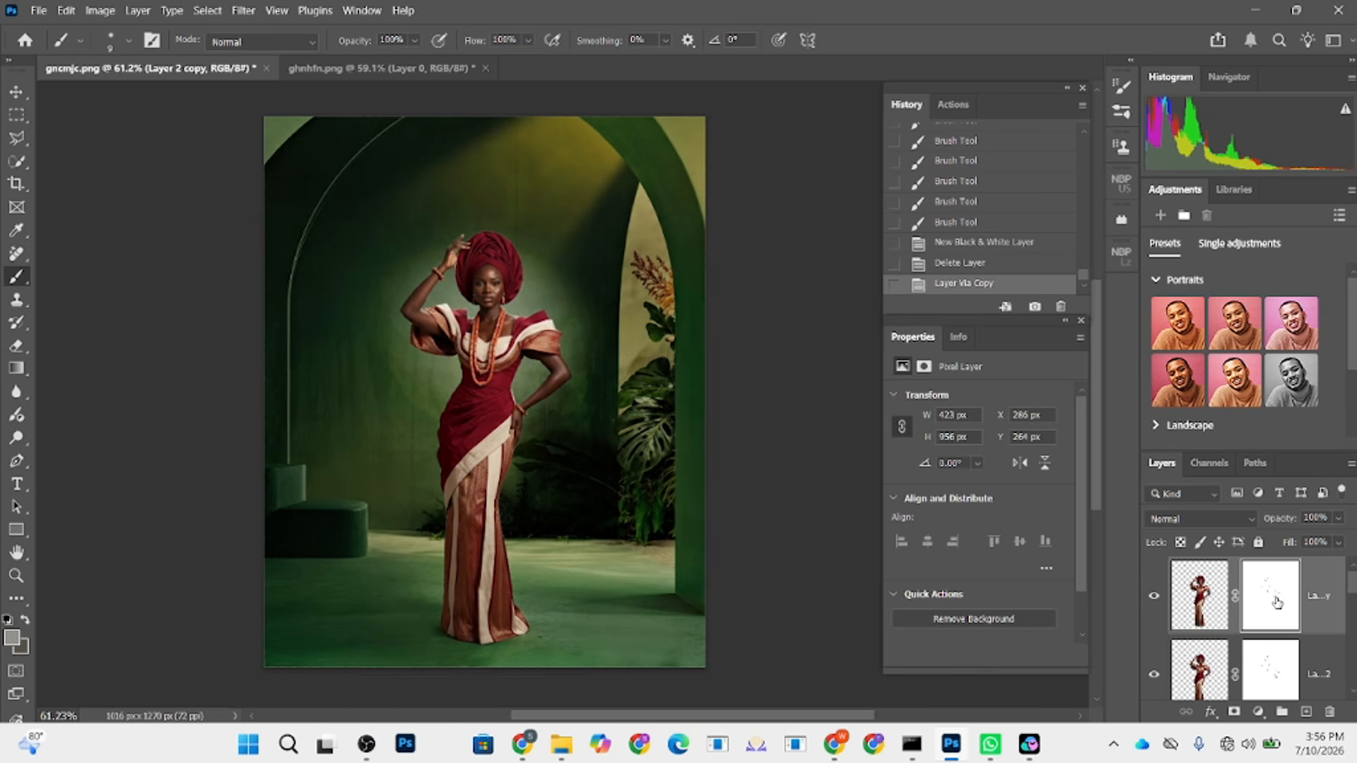
pyautogui.moveTo(1277, 602); pyautogui.dragTo(1329, 710)
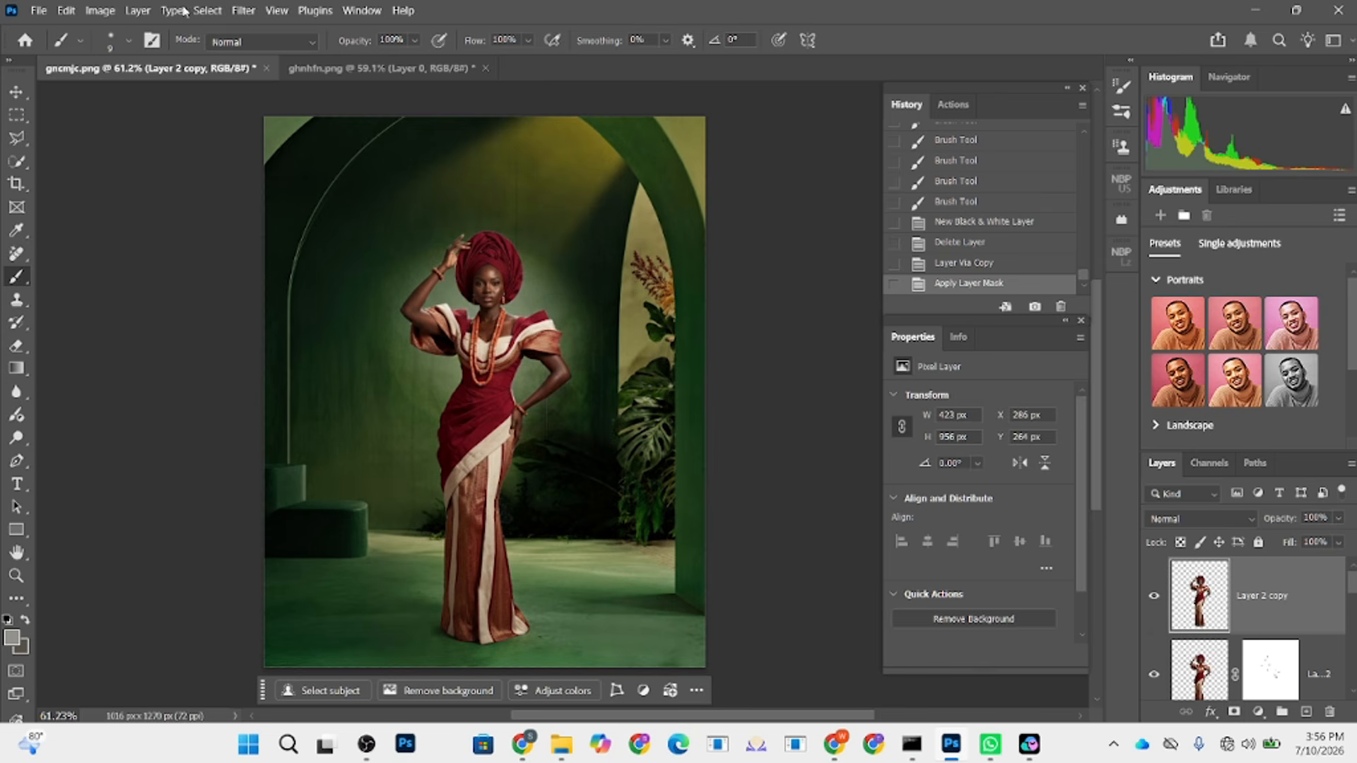
# - Start a Color Range selection sampled from the woman's skin, with additive sampling and a fuzziness of 11
pyautogui.click(208, 9)
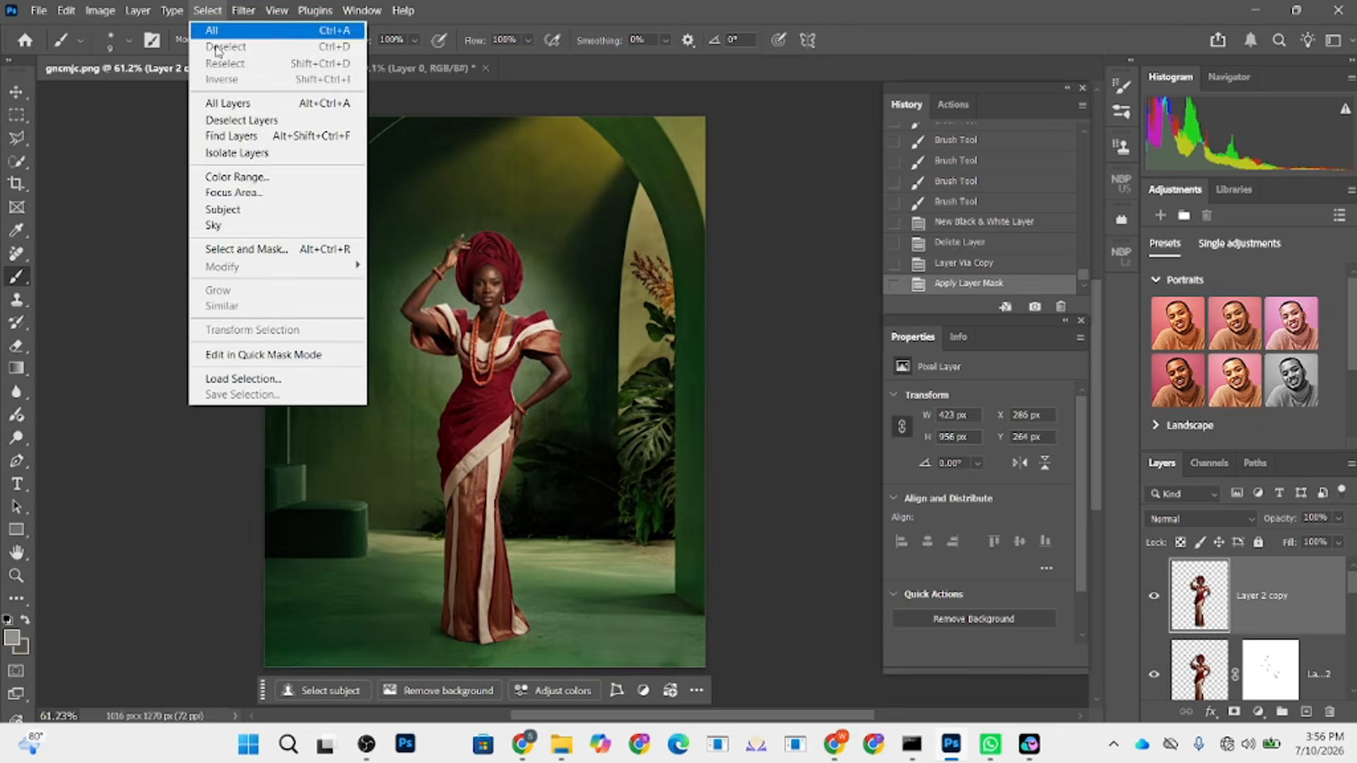
pyautogui.click(244, 177)
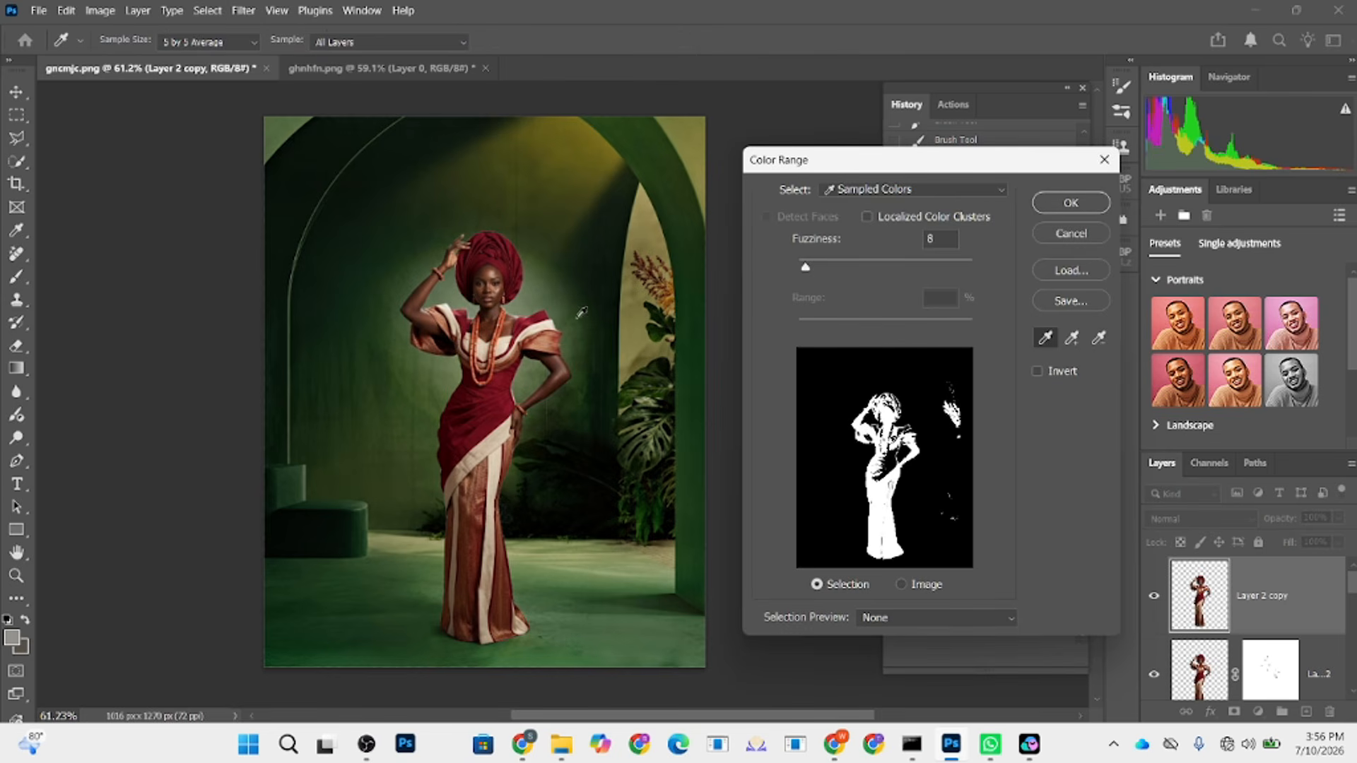
pyautogui.click(488, 319)
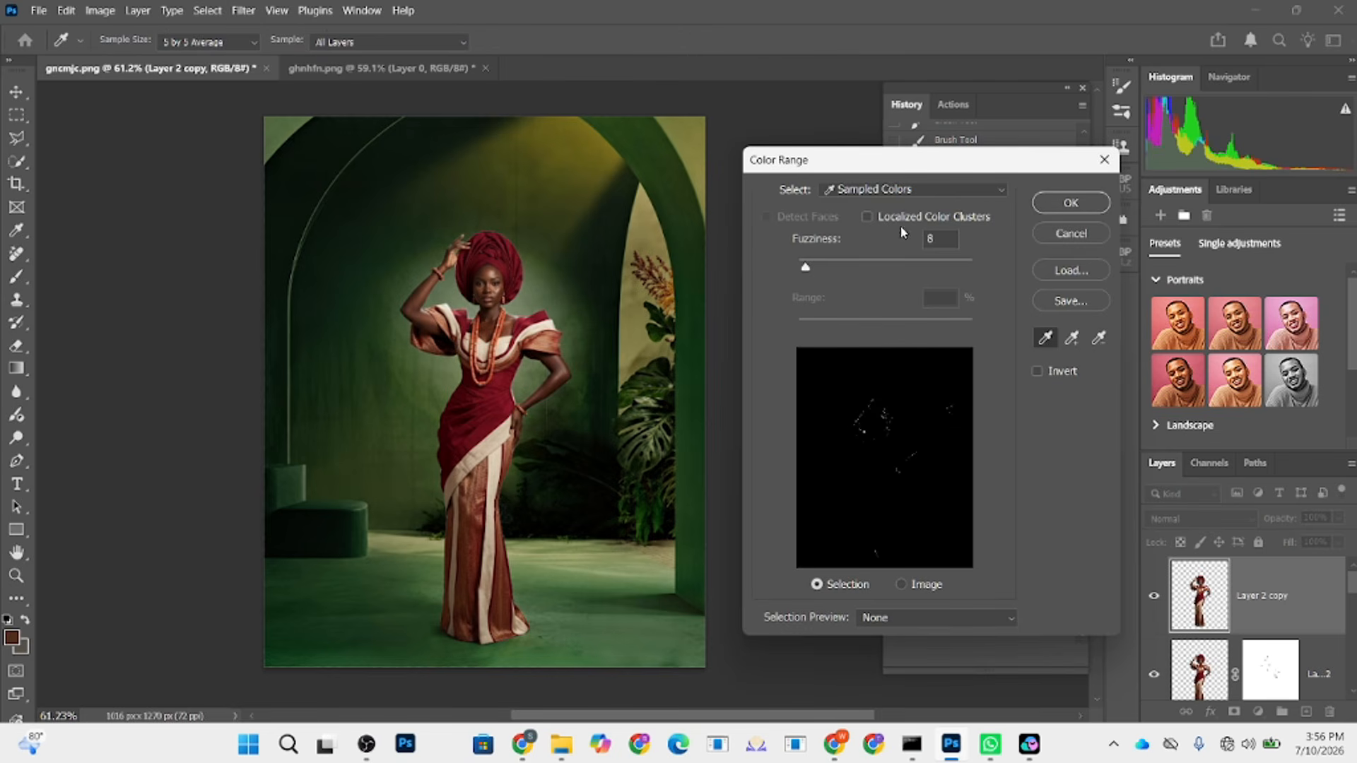
pyautogui.click(1067, 345)
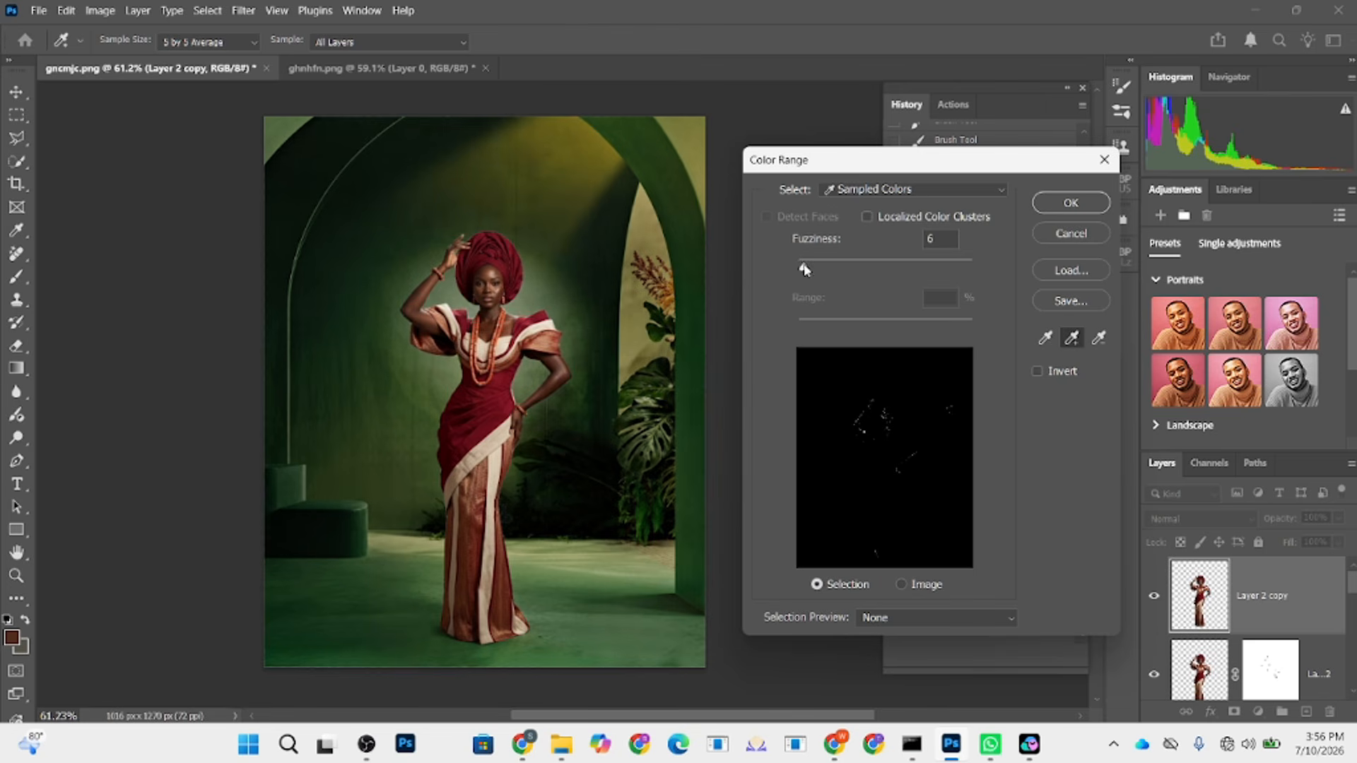
pyautogui.moveTo(804, 269); pyautogui.dragTo(808, 268)
# - Add samples from the woman's chest, face and lowered arm to the Color Range, and create the skin-tone selection
pyautogui.click(516, 319)
pyautogui.click(495, 324)
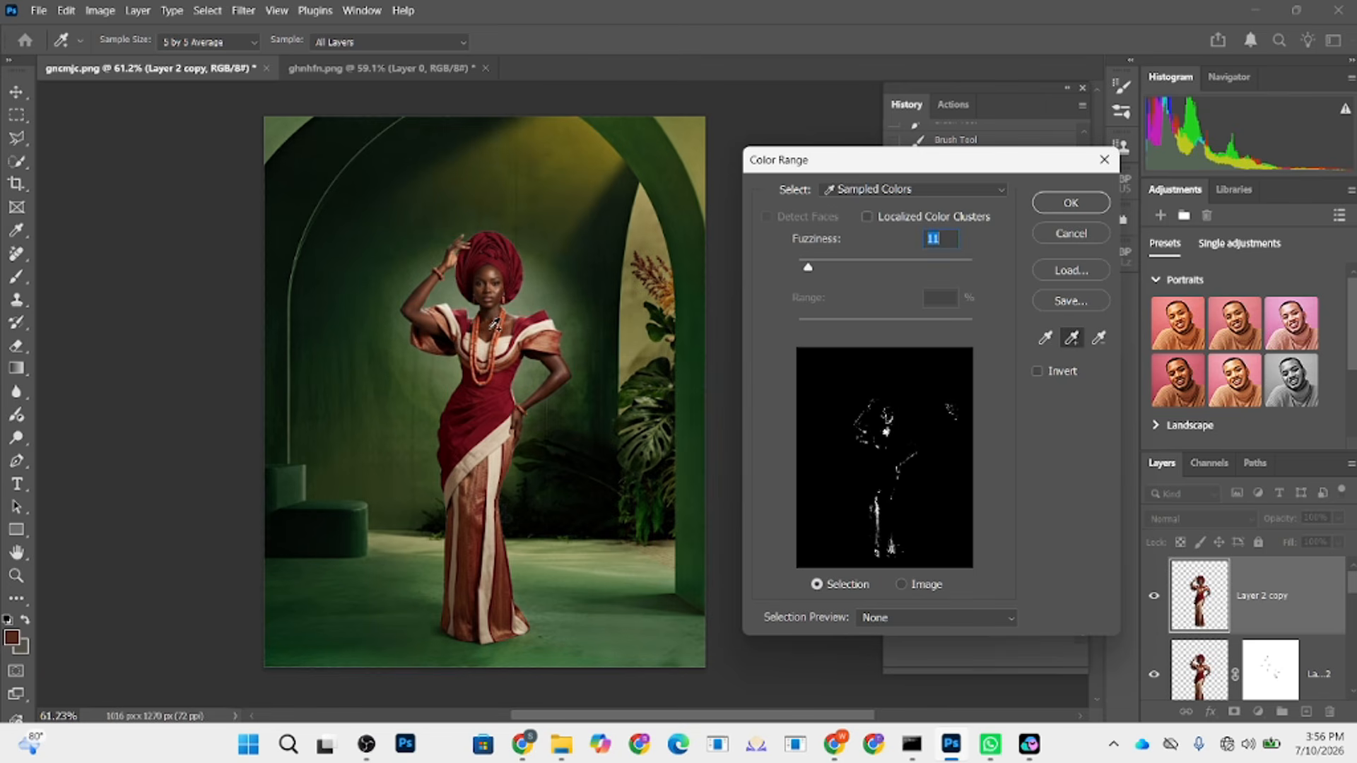
pyautogui.click(490, 270)
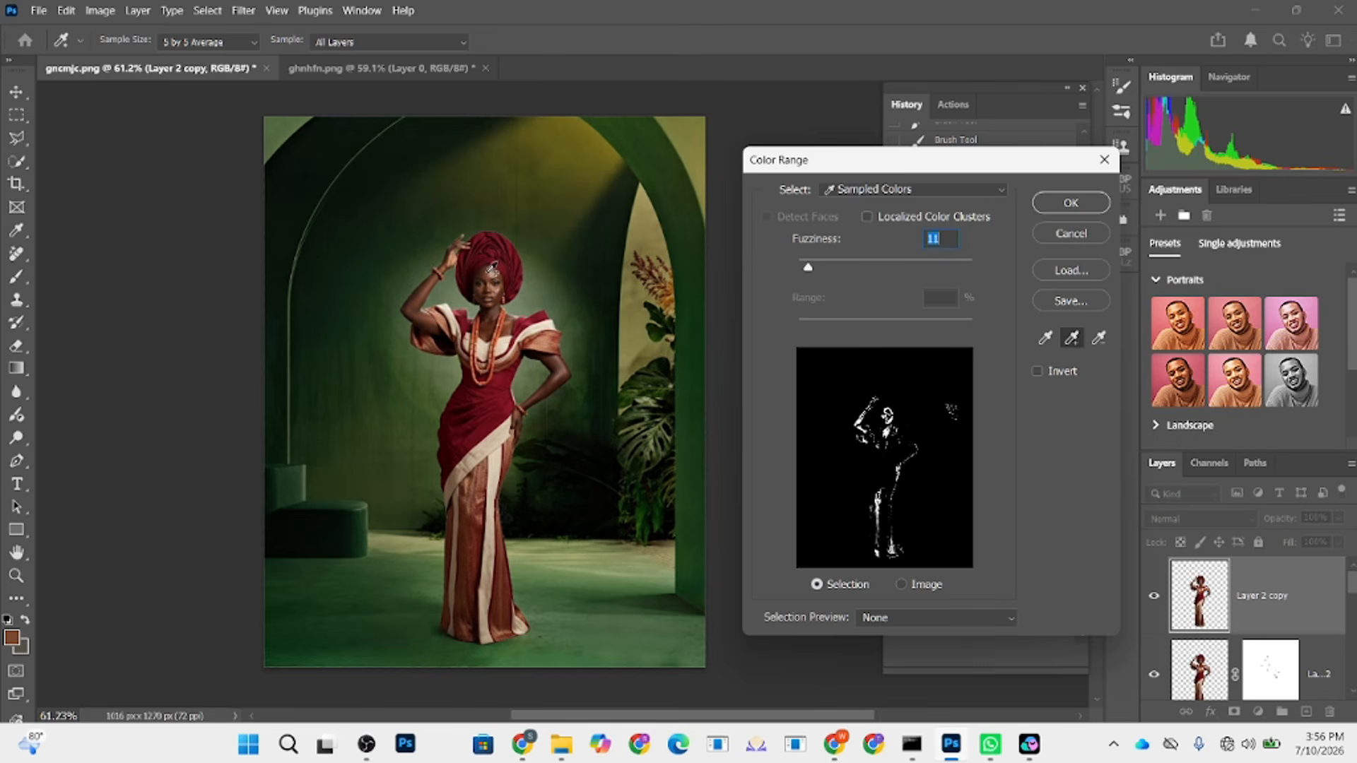
pyautogui.click(498, 311)
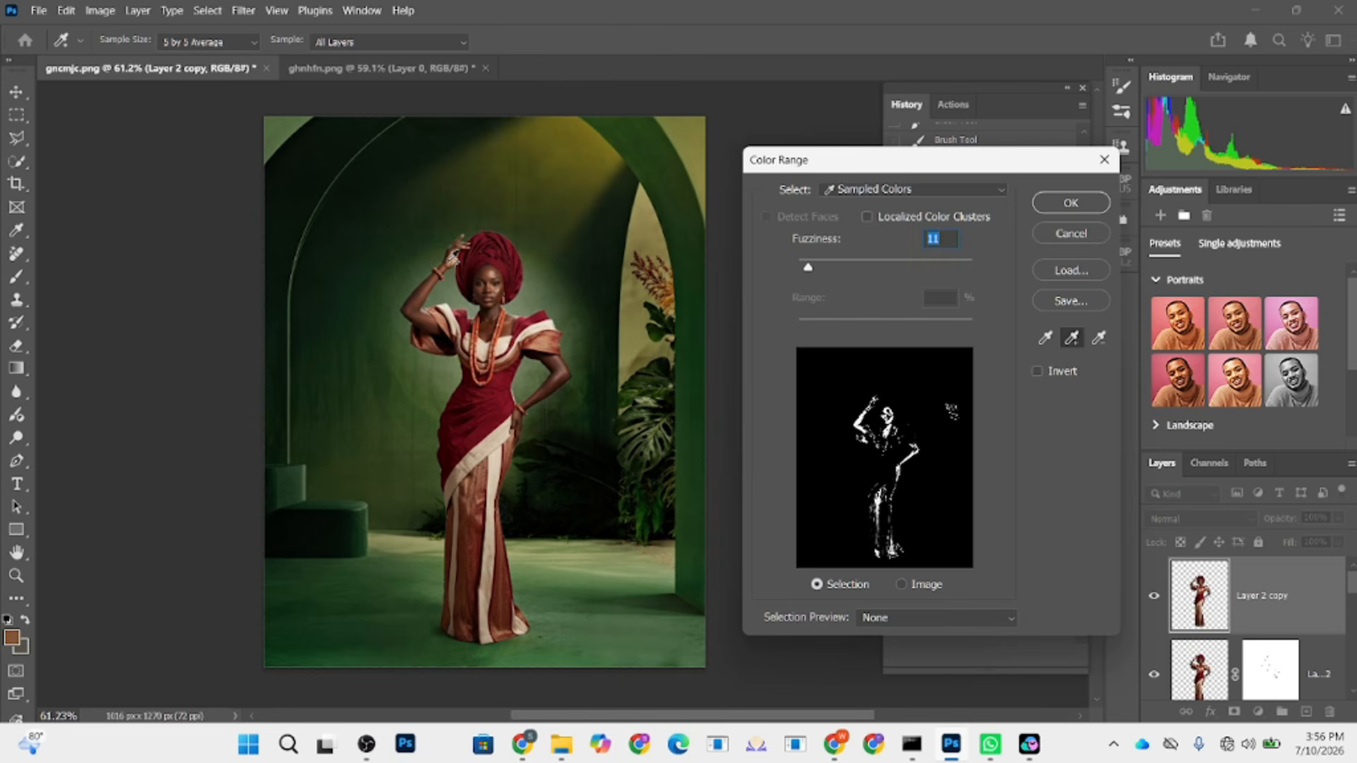
pyautogui.click(549, 387)
pyautogui.click(563, 366)
pyautogui.click(495, 265)
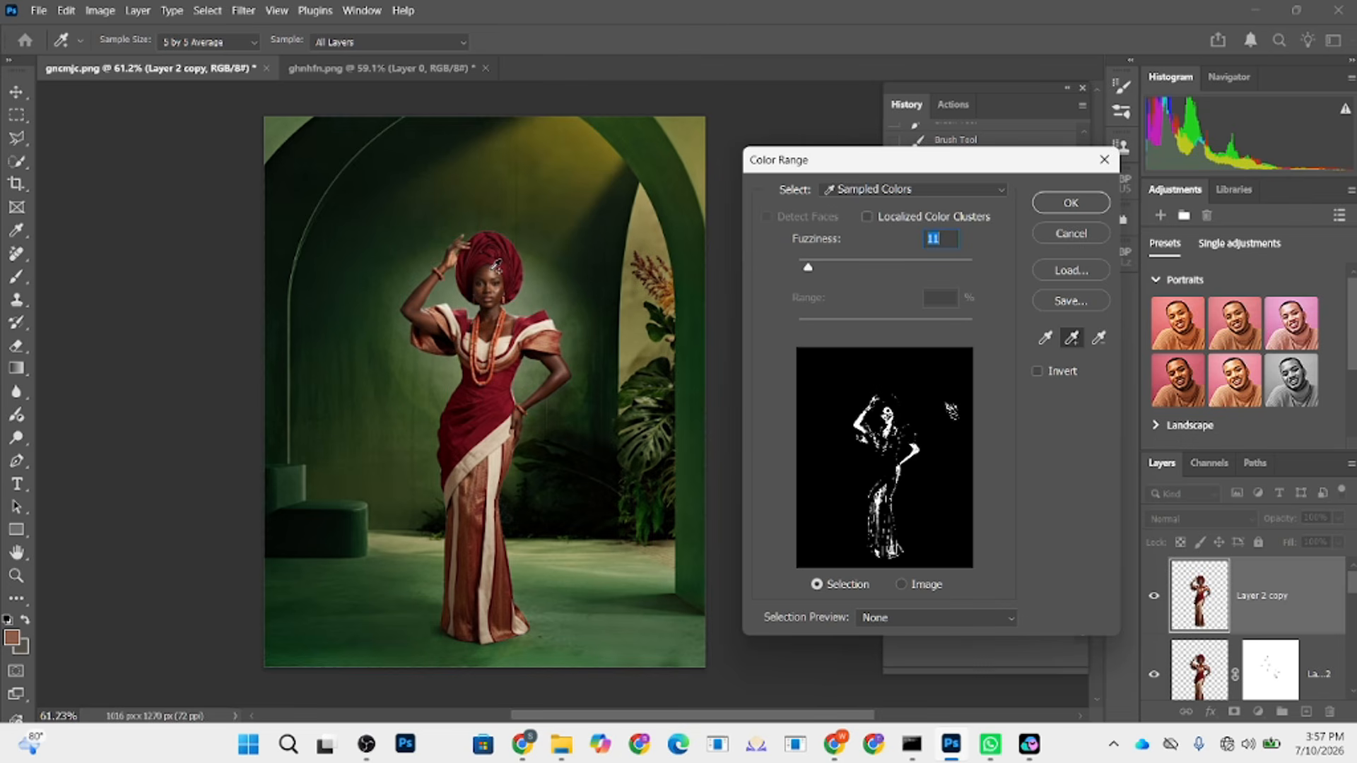
pyautogui.click(1071, 203)
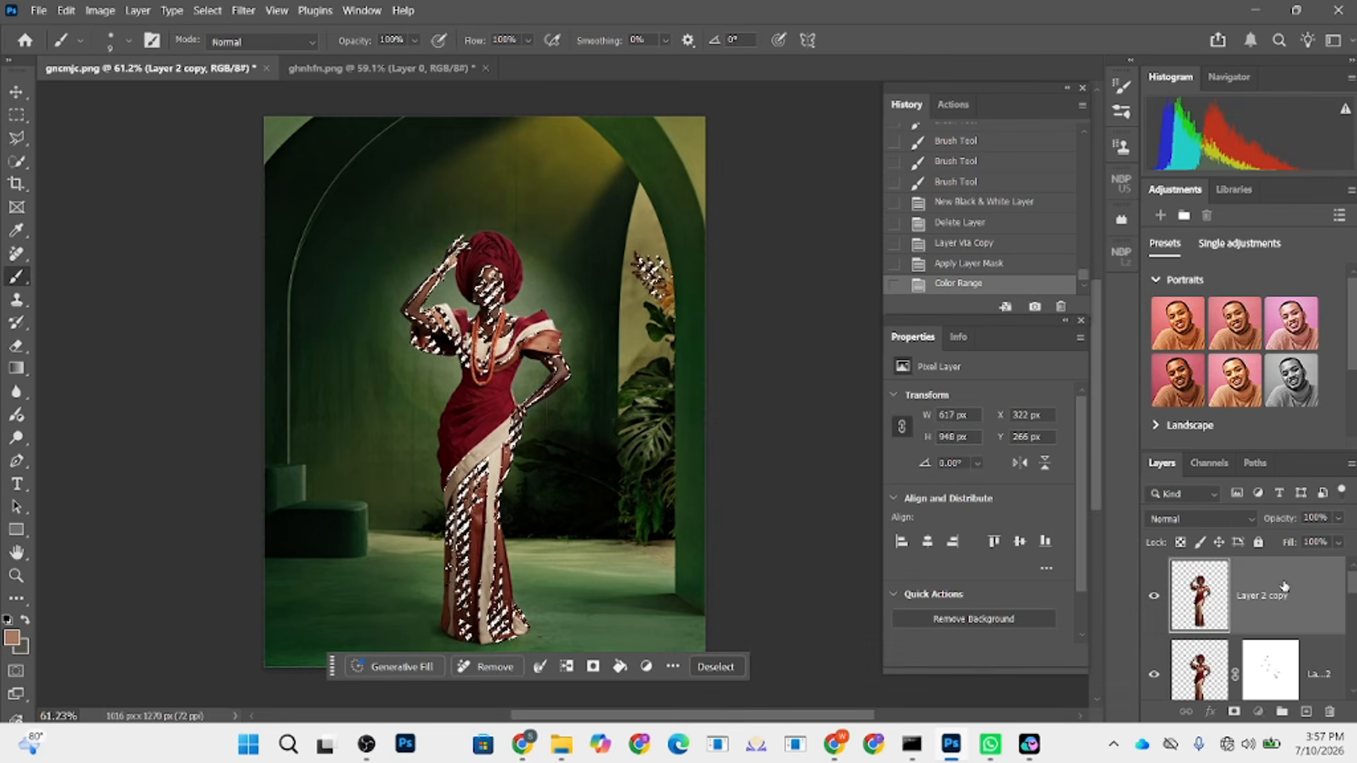
# - Turn the skin selection into a mask on a new Curves adjustment layer, and delete the duplicated woman layer
pyautogui.click(1234, 711)
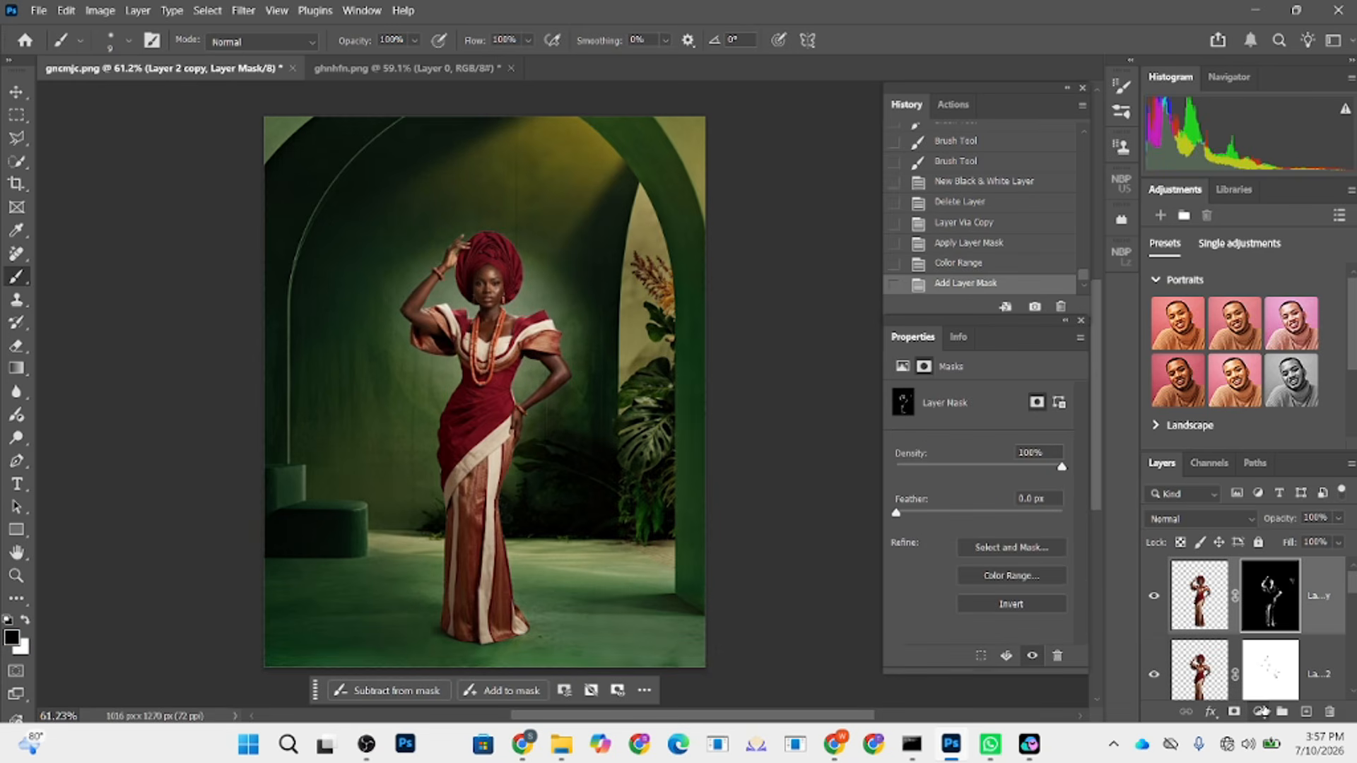
pyautogui.click(1258, 712)
pyautogui.click(1246, 447)
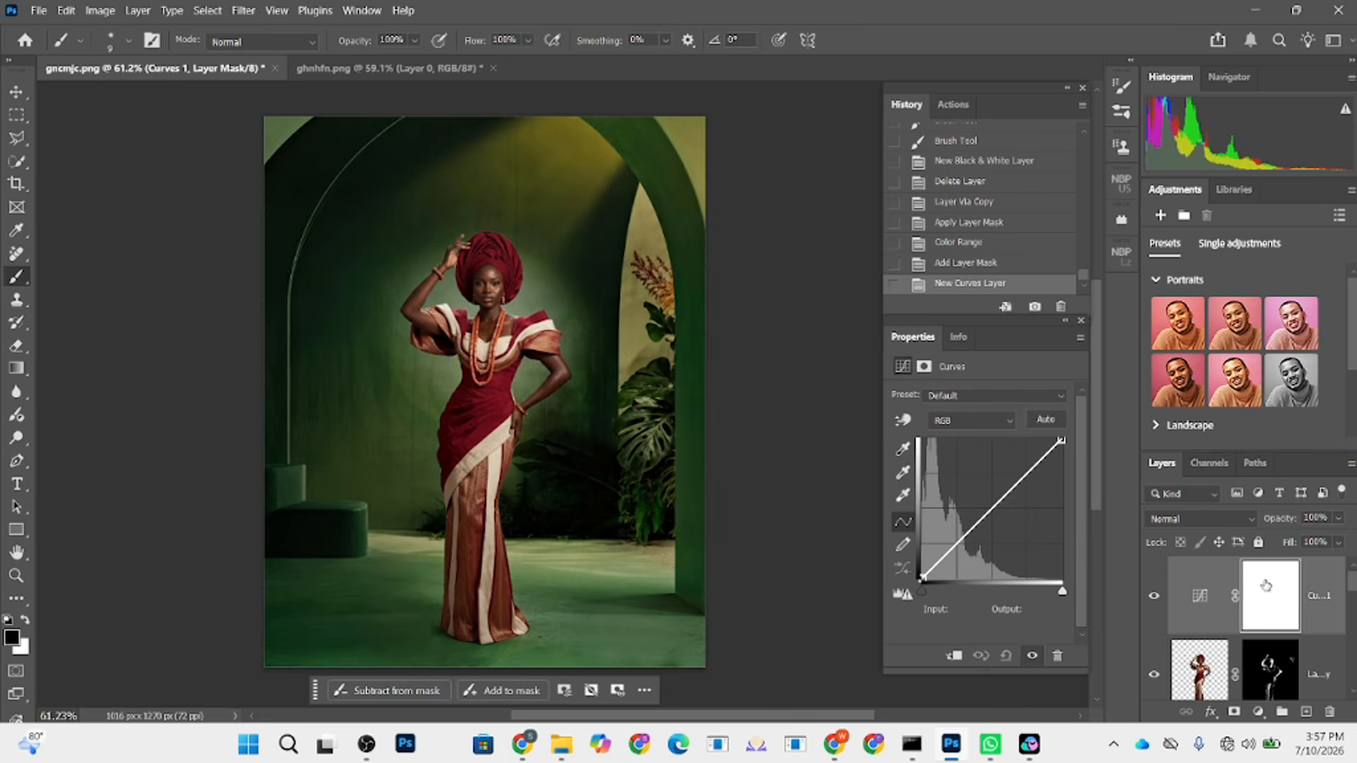
pyautogui.moveTo(1271, 671); pyautogui.dragTo(1329, 710)
# - Brighten the woman's skin by raising the Curves midpoint at input 127 to output 153
pyautogui.click(1199, 595)
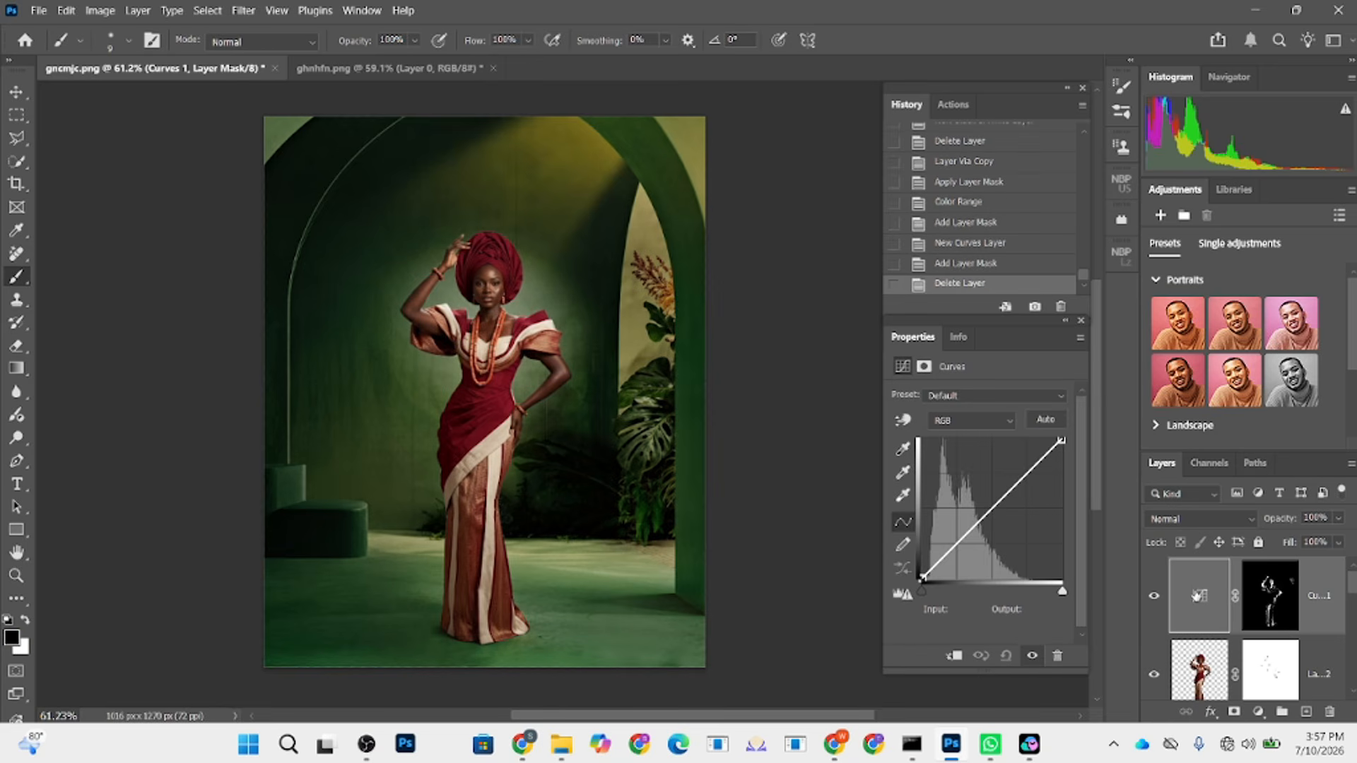
pyautogui.moveTo(991, 510); pyautogui.dragTo(992, 496)
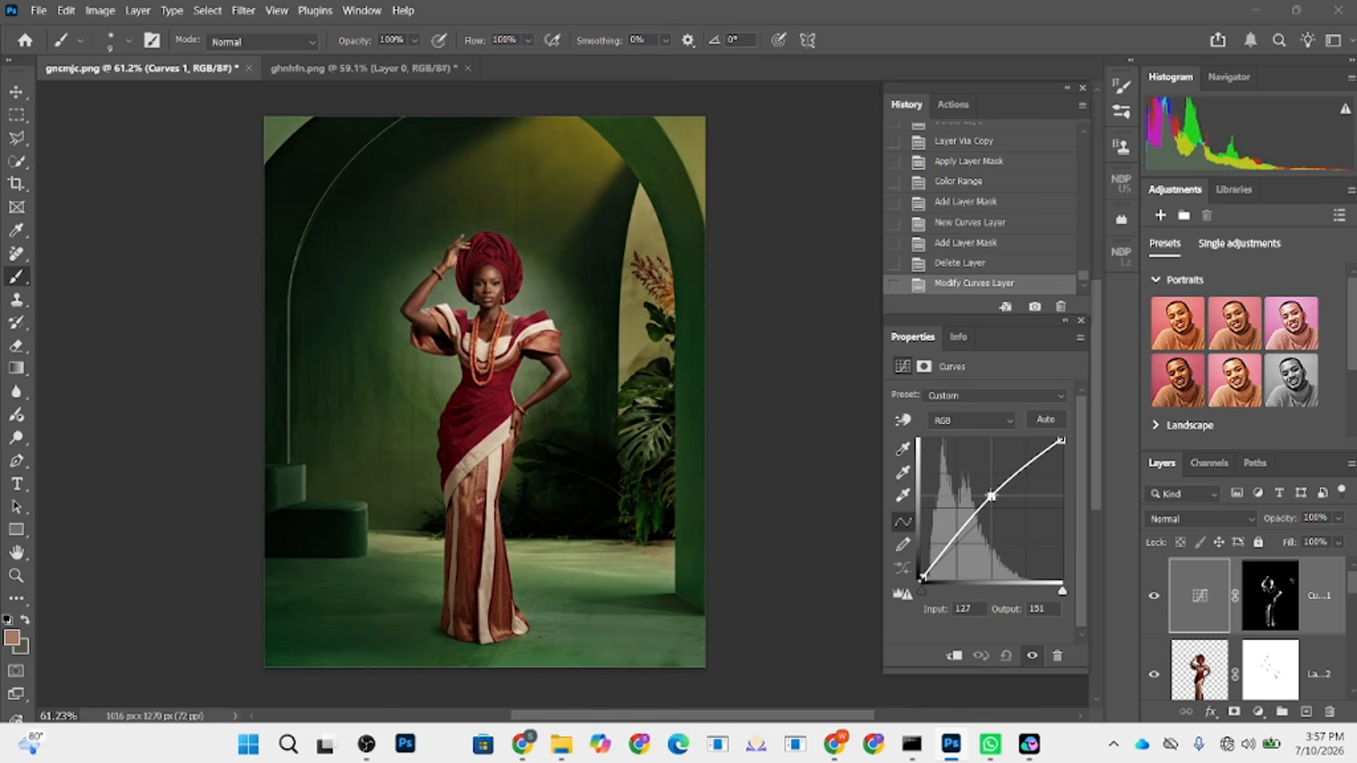
pyautogui.scroll(5, 664, 329)
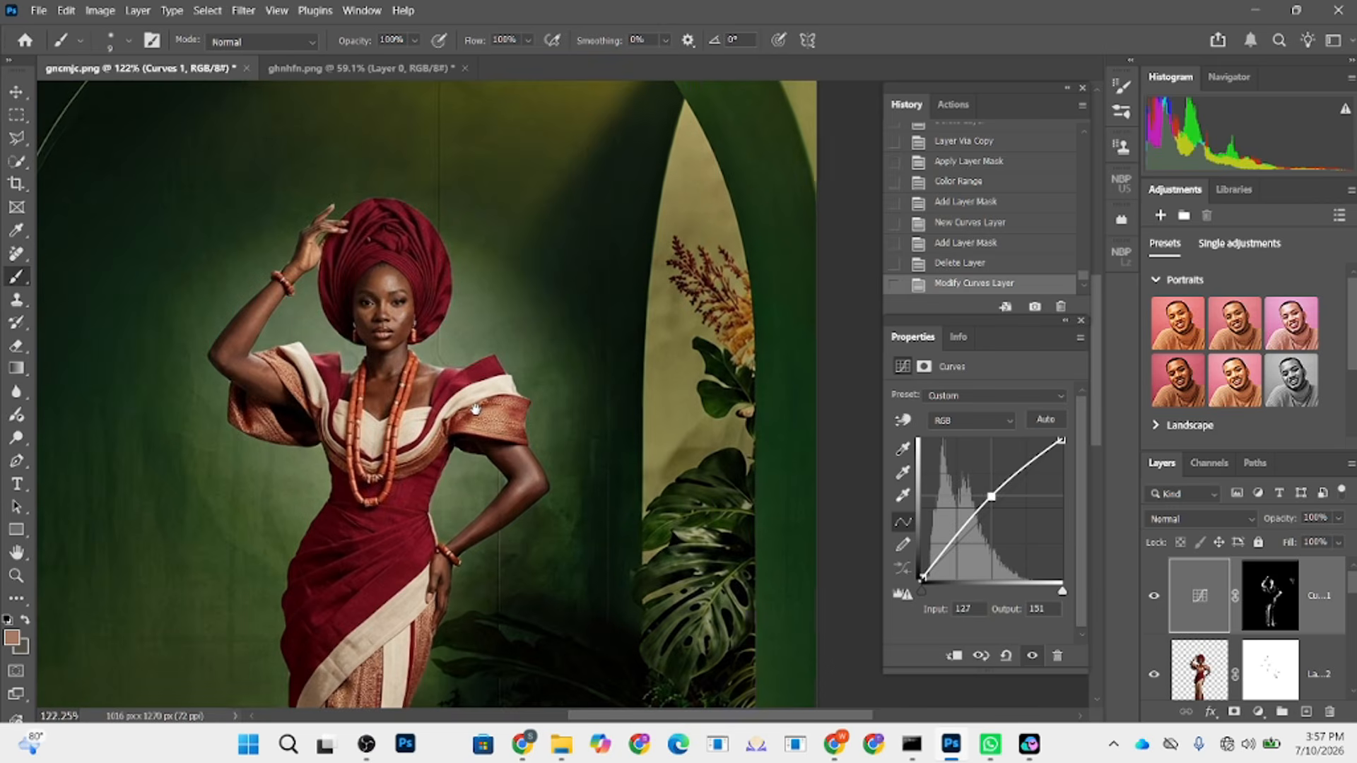
pyautogui.scroll(-5, 465, 199)
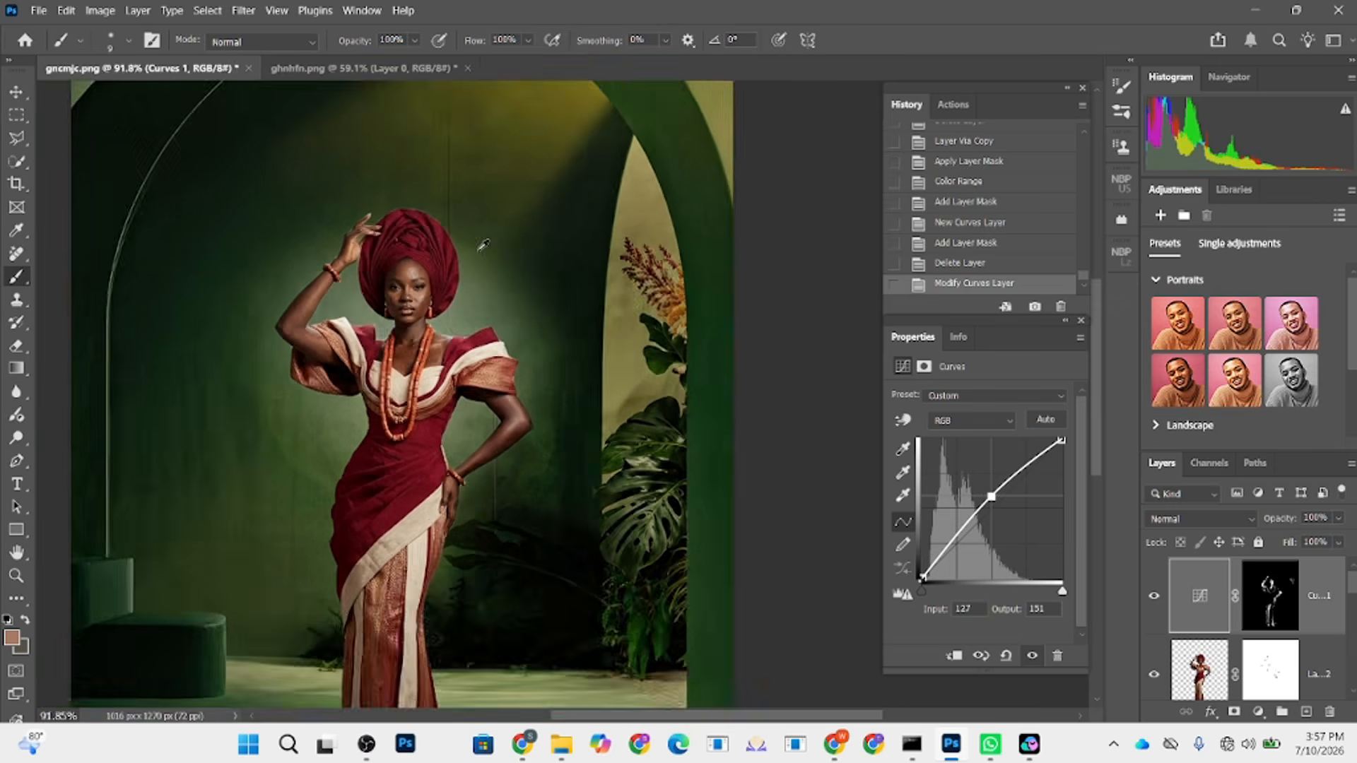
pyautogui.scroll(1, 499, 243)
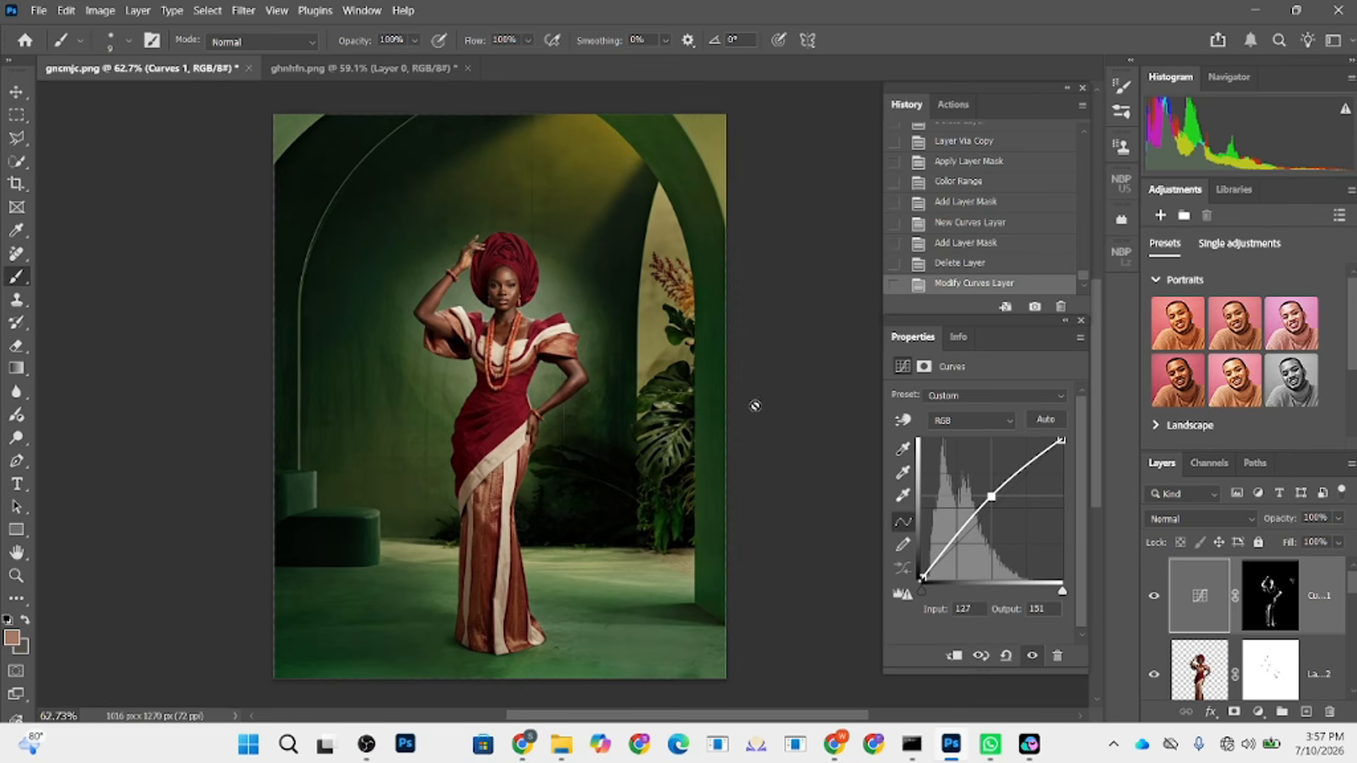
pyautogui.click(1156, 603)
pyautogui.press('Up')
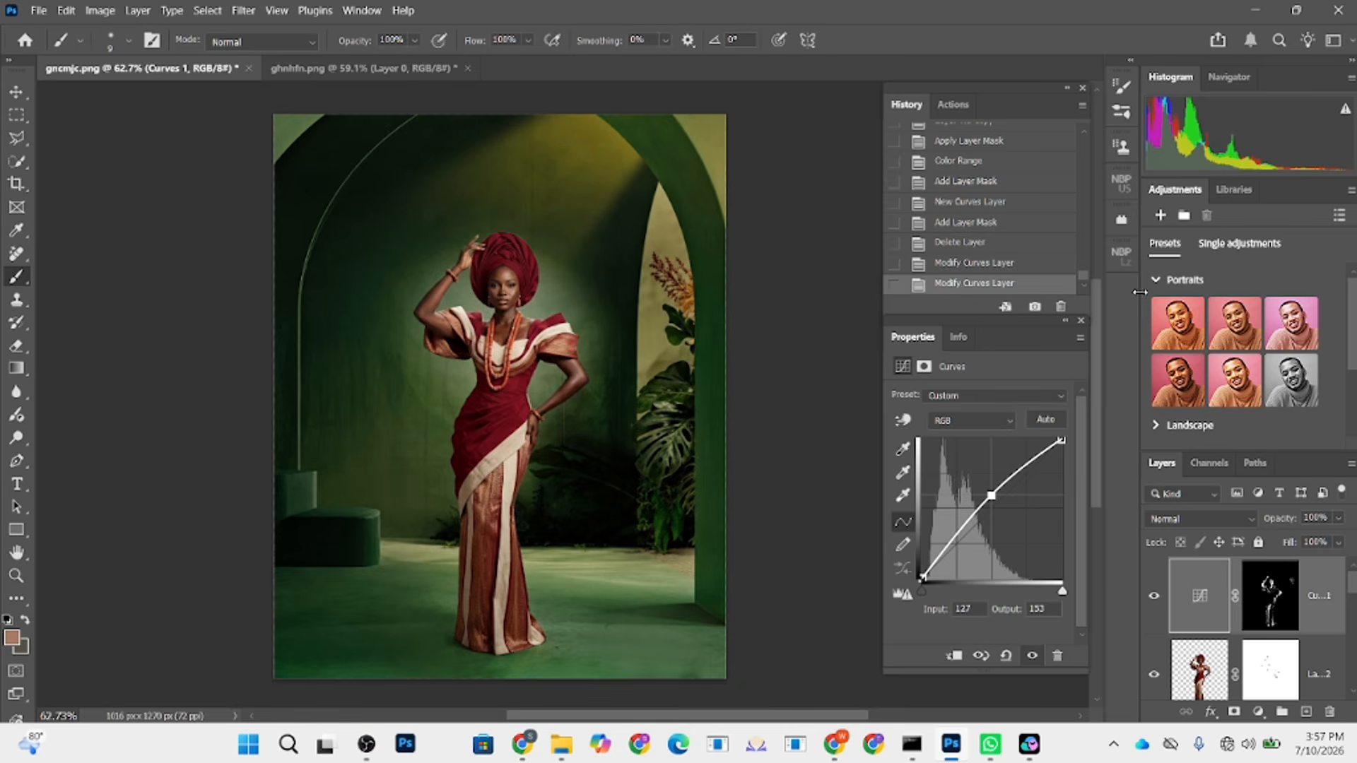
# - Paint white over the woman's face on the Curves mask with a 20 px brush
pyautogui.click(1270, 595)
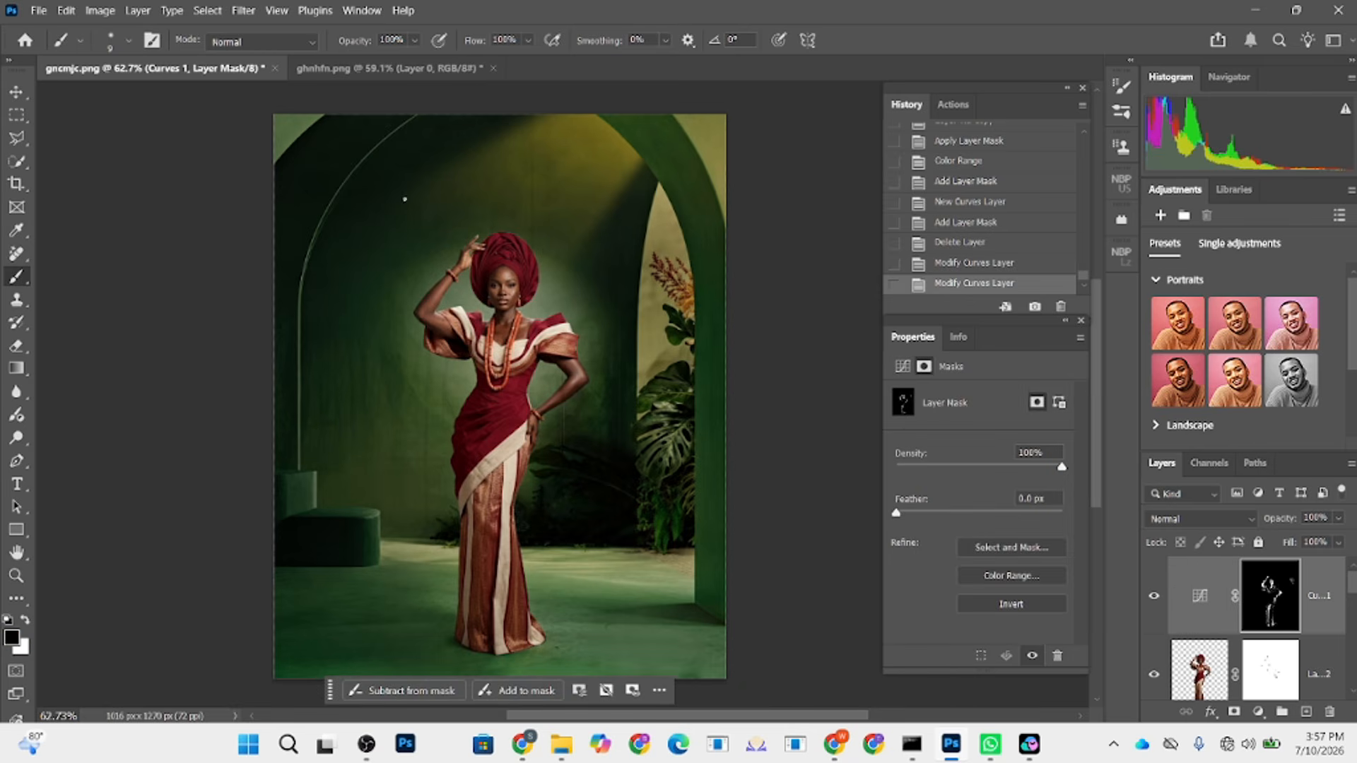
pyautogui.scroll(8, 514, 280)
pyautogui.scroll(3, 510, 329)
pyautogui.scroll(-4, 494, 382)
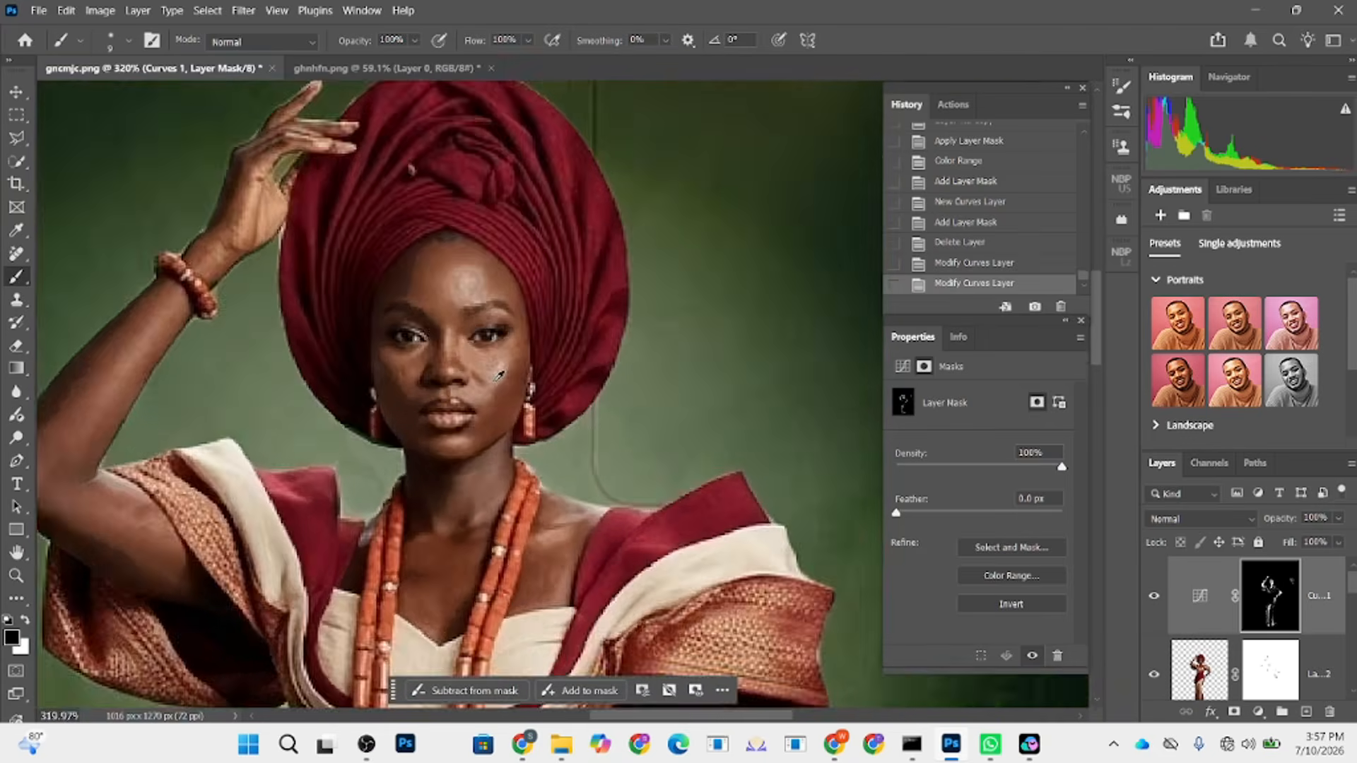
pyautogui.click(1154, 596)
pyautogui.click(1153, 596)
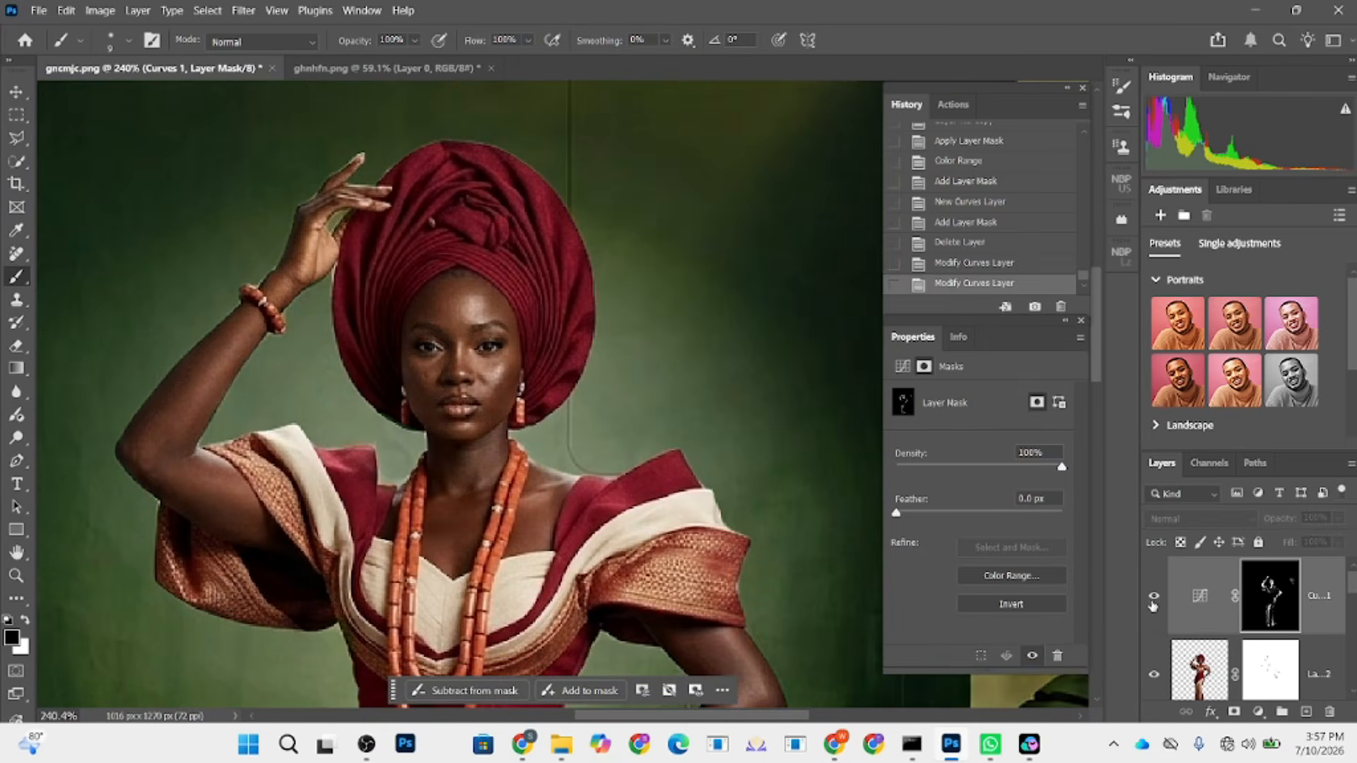
pyautogui.press(']')
pyautogui.press(']')
pyautogui.press('x')
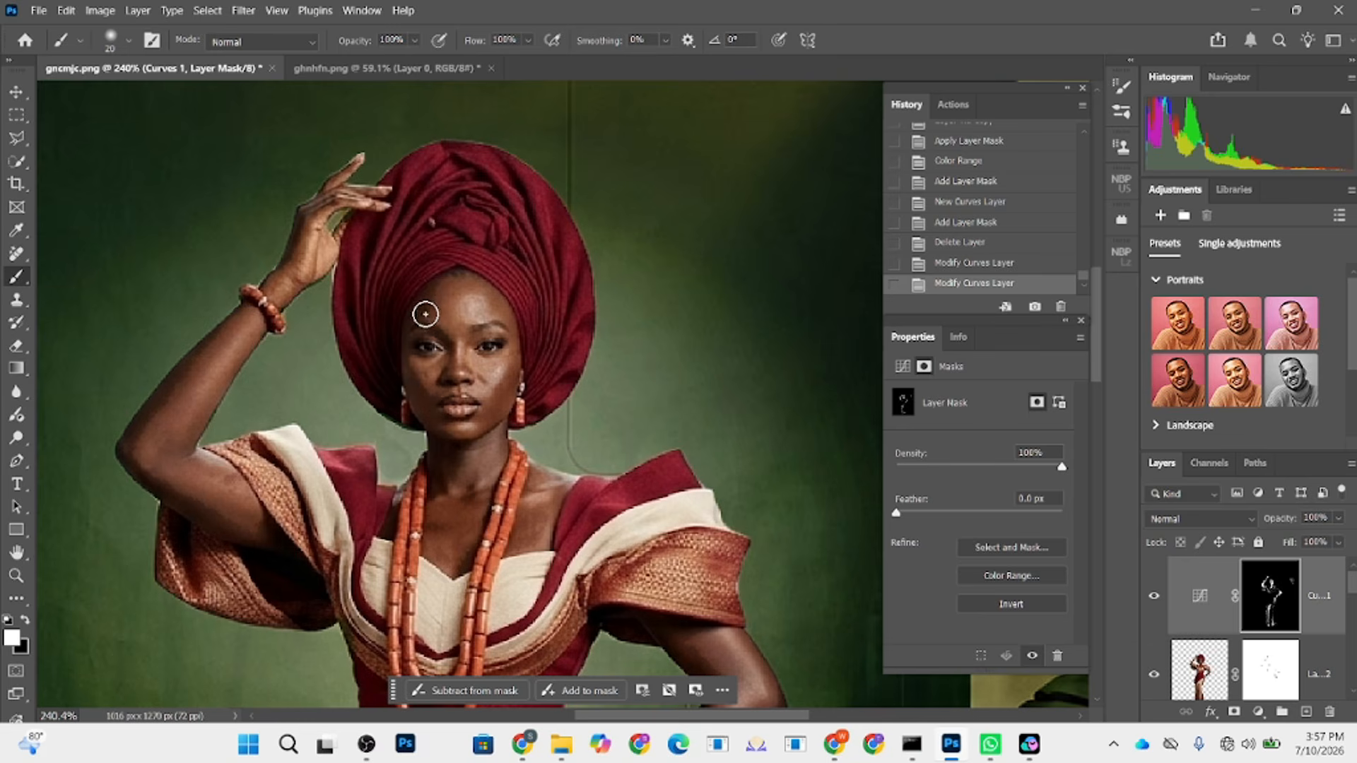
pyautogui.moveTo(418, 306)
pyautogui.mouseDown()
pyautogui.moveTo(479, 429)
pyautogui.moveTo(425, 397)
pyautogui.mouseUp()
# - Extend the brightening over the chest, neck and raised arm with a 24 px brush, and clip the Curves adjustment to the woman's layer
pyautogui.press(']')
pyautogui.moveTo(477, 548)
pyautogui.mouseDown()
pyautogui.moveTo(531, 516)
pyautogui.moveTo(514, 494)
pyautogui.mouseUp()
pyautogui.moveTo(404, 491); pyautogui.dragTo(397, 527)
pyautogui.moveTo(159, 484)
pyautogui.mouseDown()
pyautogui.moveTo(148, 476)
pyautogui.moveTo(205, 359)
pyautogui.mouseUp()
pyautogui.hotkey('ctrl', 'alt', 'g')
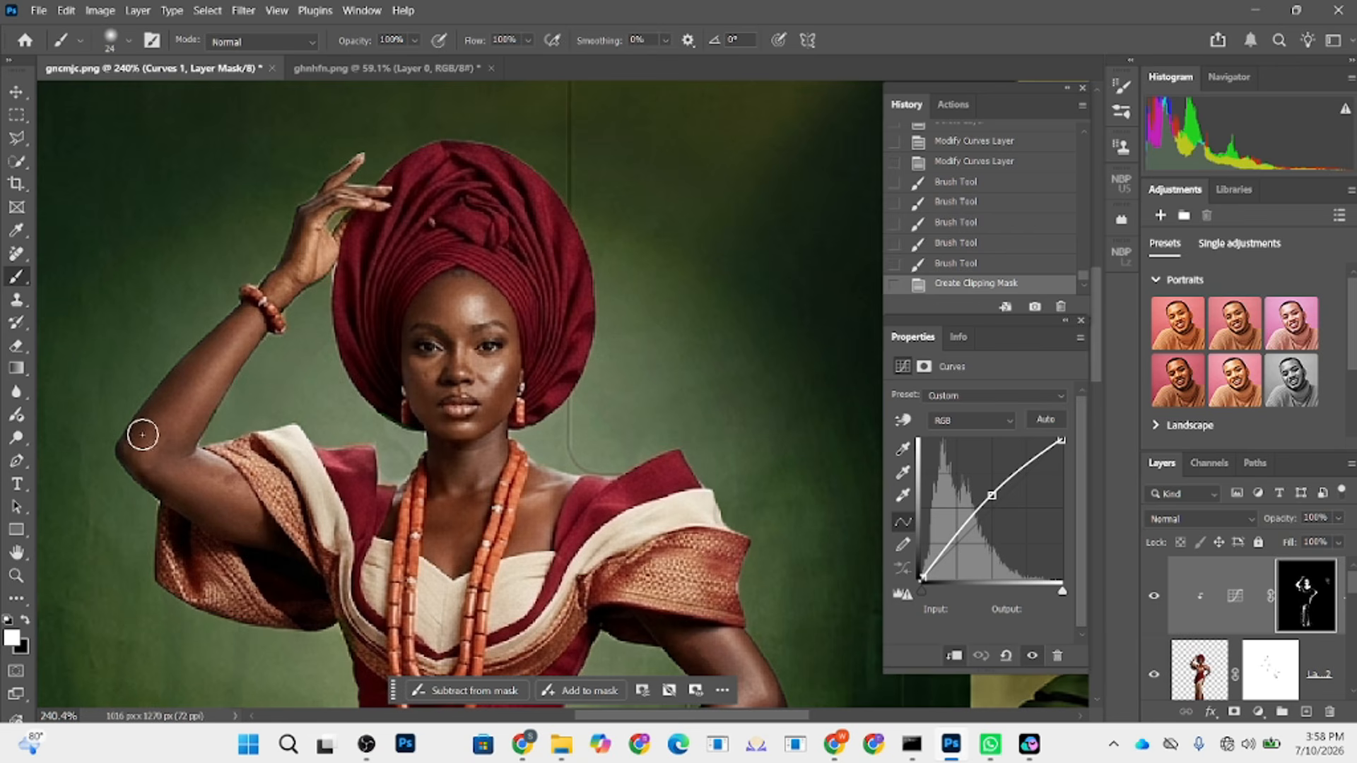
# - Paint white on the Curves mask over the raised wrist and hand and over the lowered arm
pyautogui.moveTo(285, 290); pyautogui.dragTo(317, 227)
pyautogui.scroll(-3, 512, 415)
pyautogui.moveTo(610, 489); pyautogui.dragTo(603, 510)
pyautogui.click(603, 511)
pyautogui.scroll(-6, 534, 277)
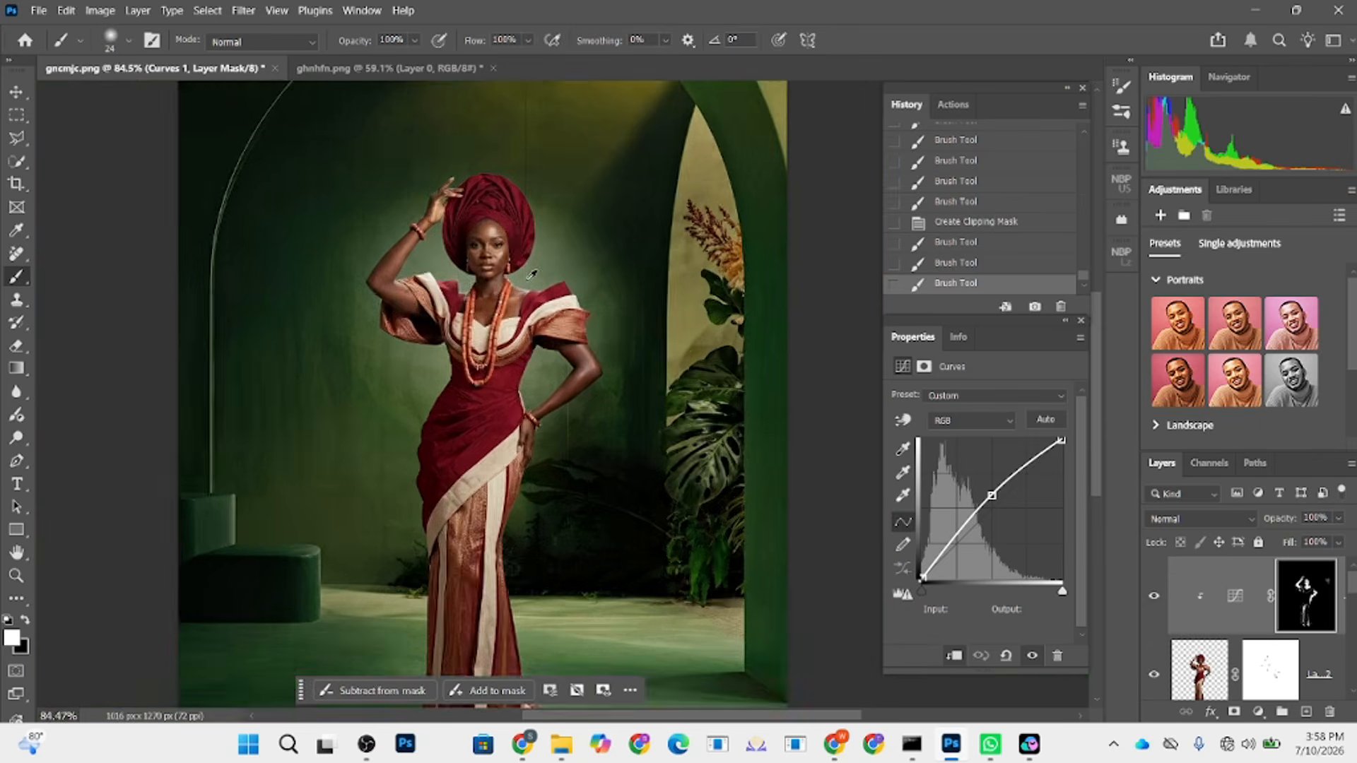
pyautogui.scroll(1, 527, 421)
pyautogui.scroll(-1, 527, 421)
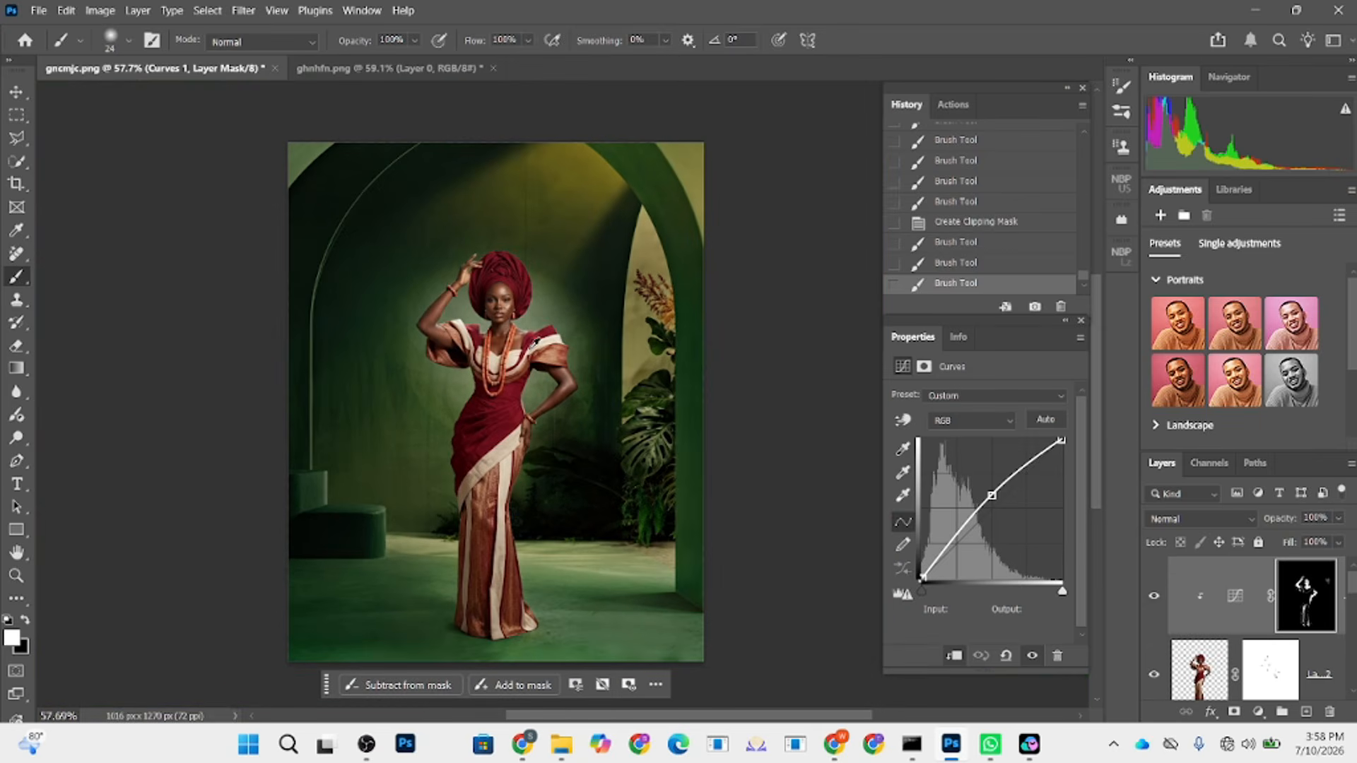
pyautogui.moveTo(528, 352); pyautogui.dragTo(528, 362)
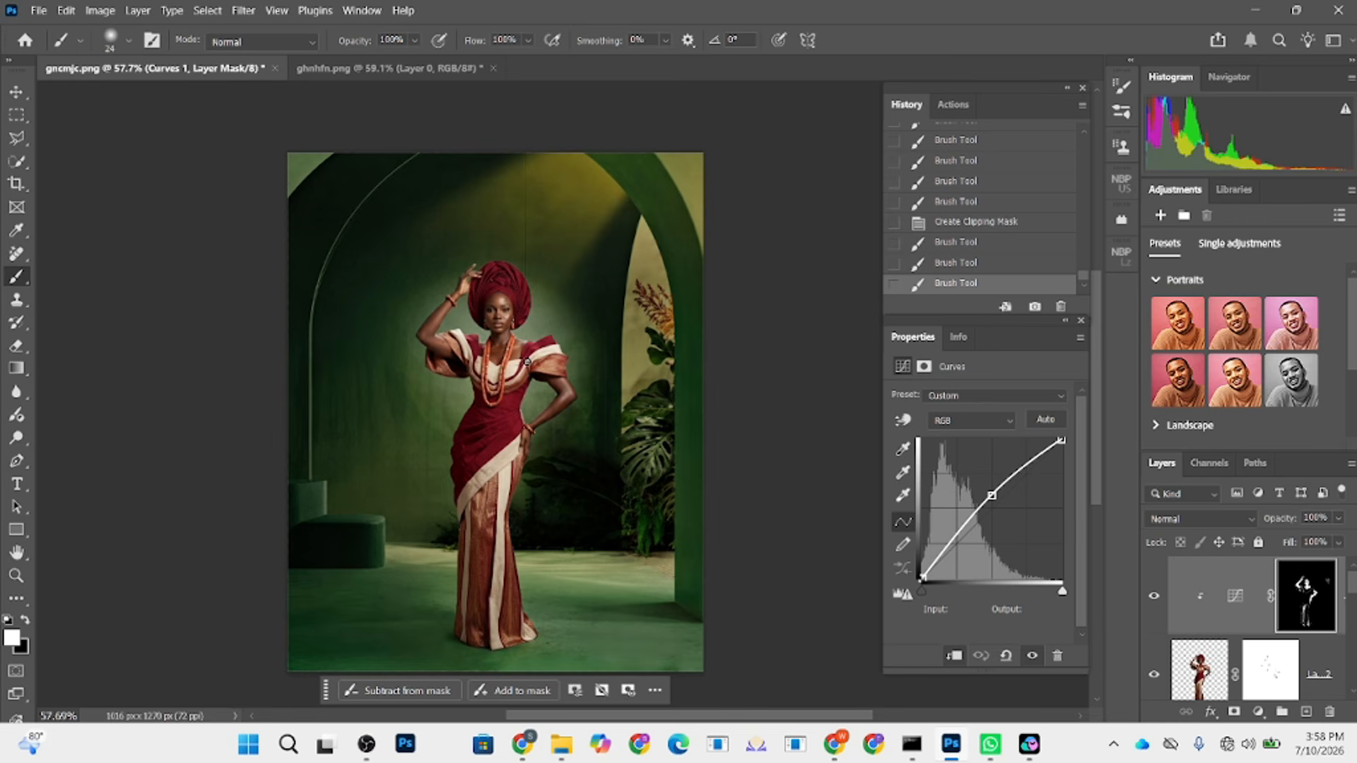
pyautogui.scroll(1, 528, 315)
pyautogui.moveTo(523, 306); pyautogui.dragTo(530, 289)
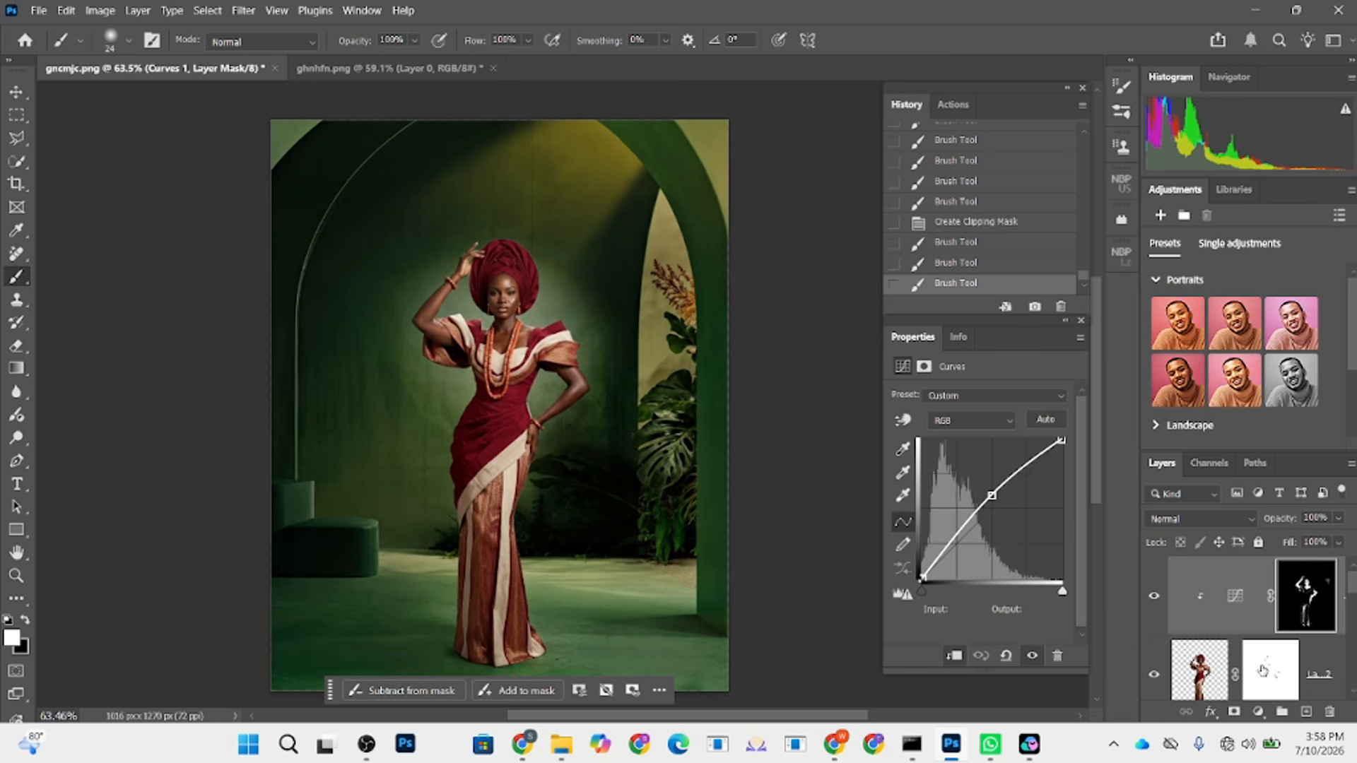
# - Add a Color Lookup adjustment layer using TensionGreen.3DL and reduce its opacity to 29%
pyautogui.click(1260, 712)
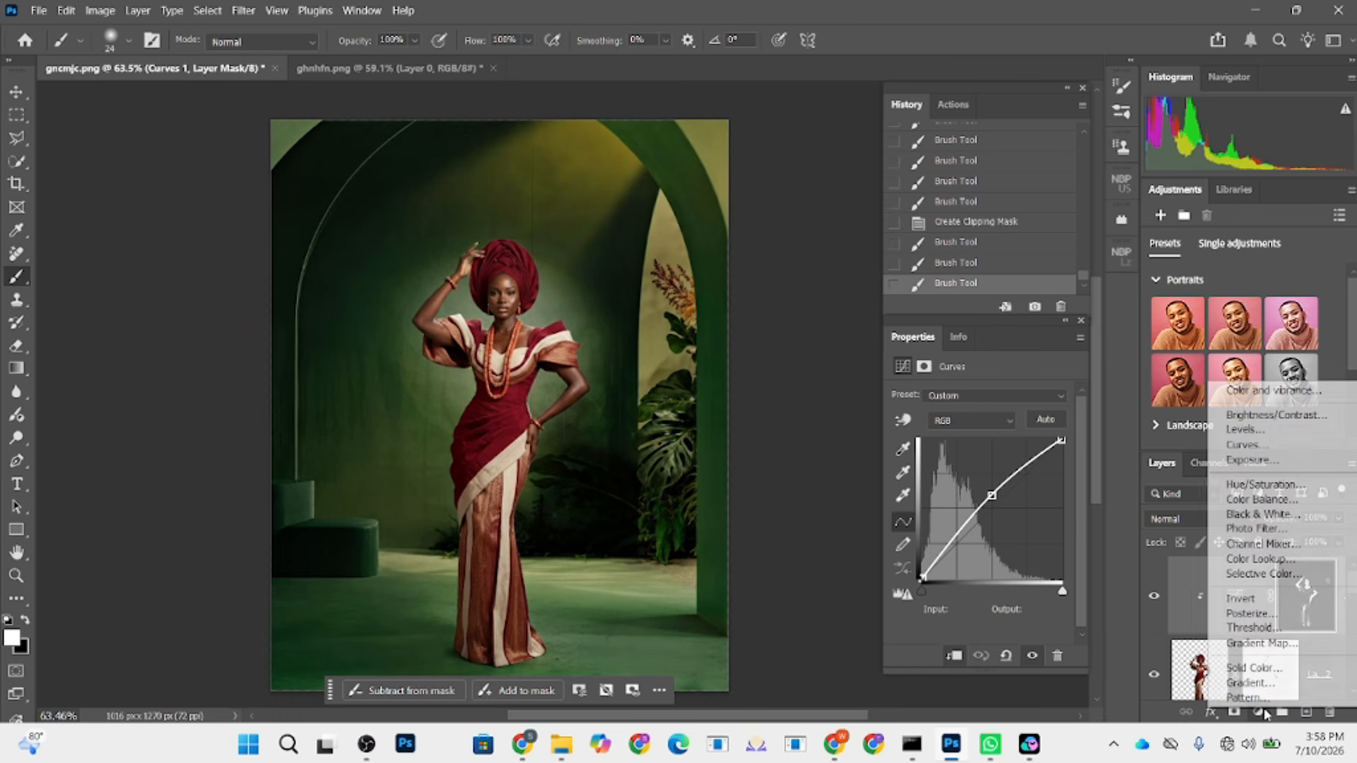
pyautogui.click(1260, 559)
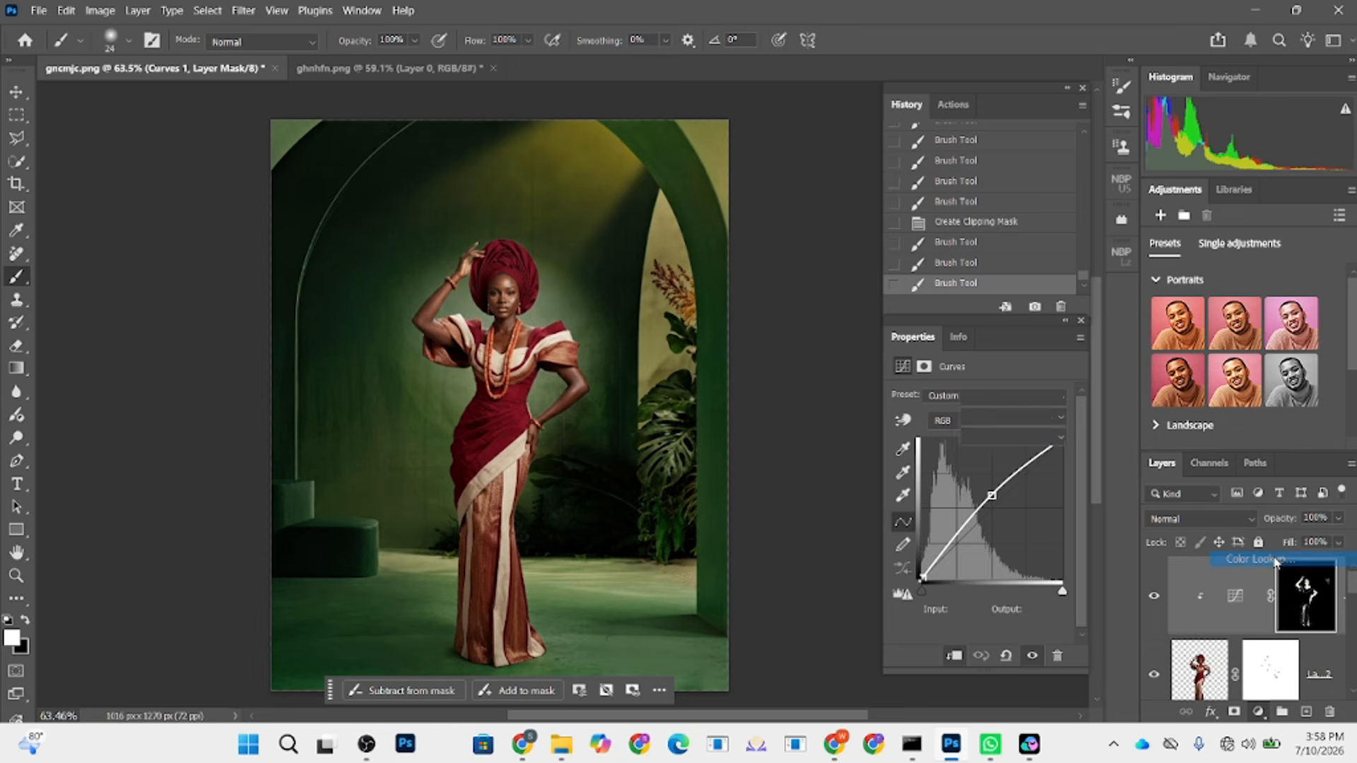
pyautogui.click(988, 396)
pyautogui.scroll(-3, 1027, 482)
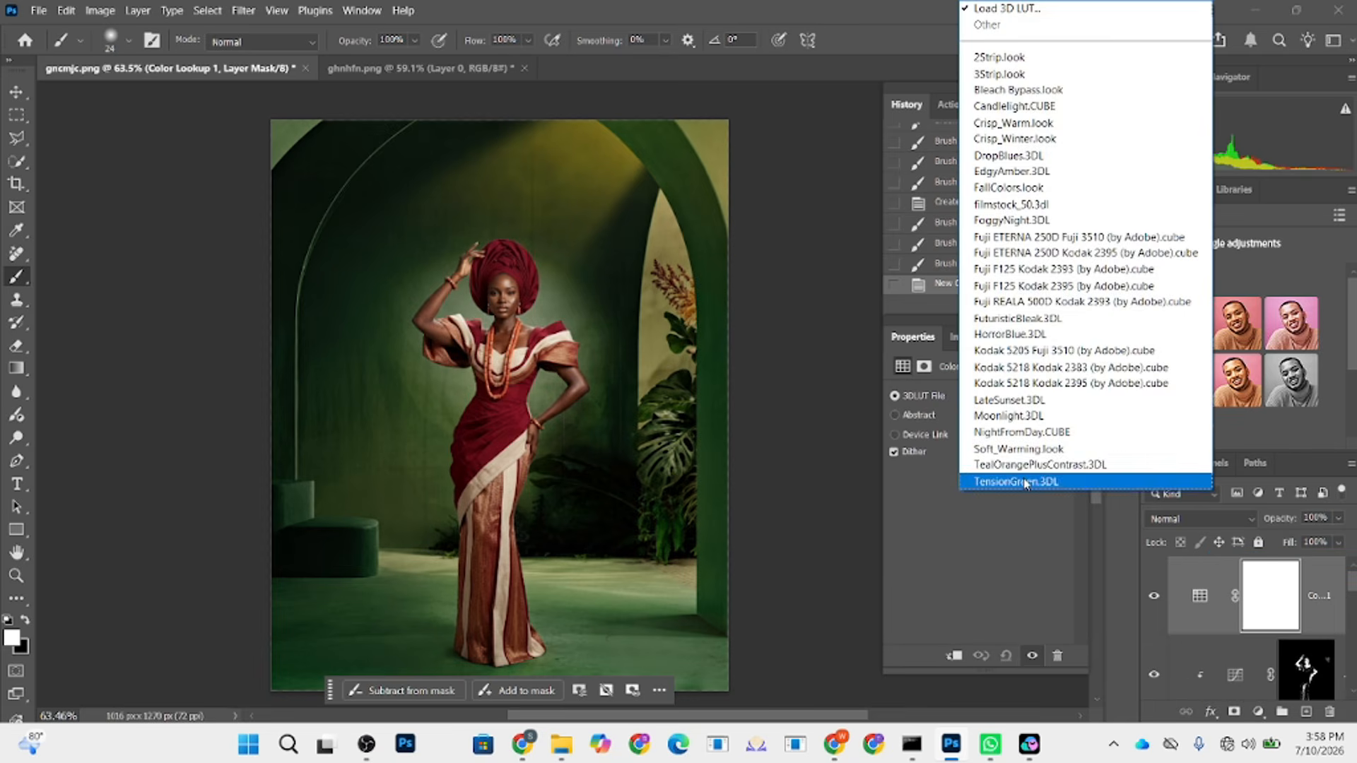
pyautogui.click(1027, 482)
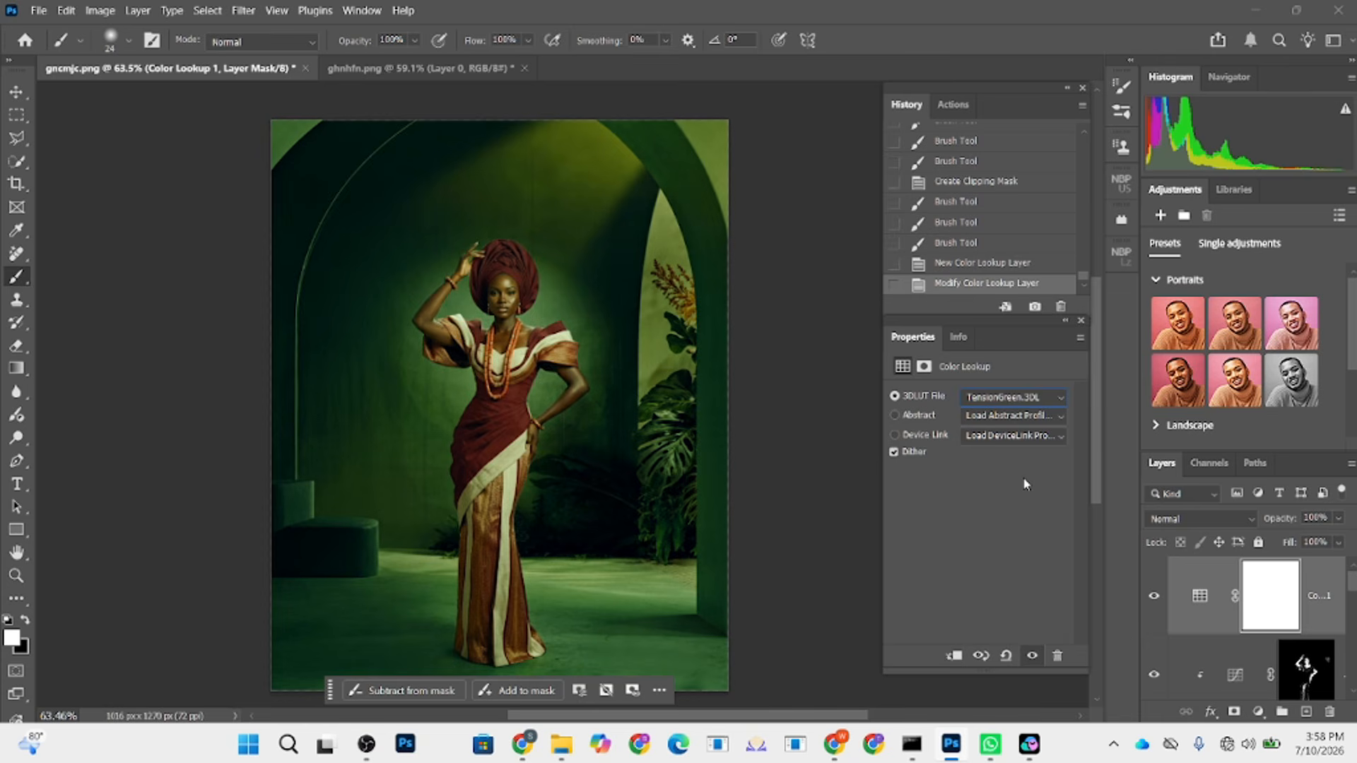
pyautogui.click(1338, 518)
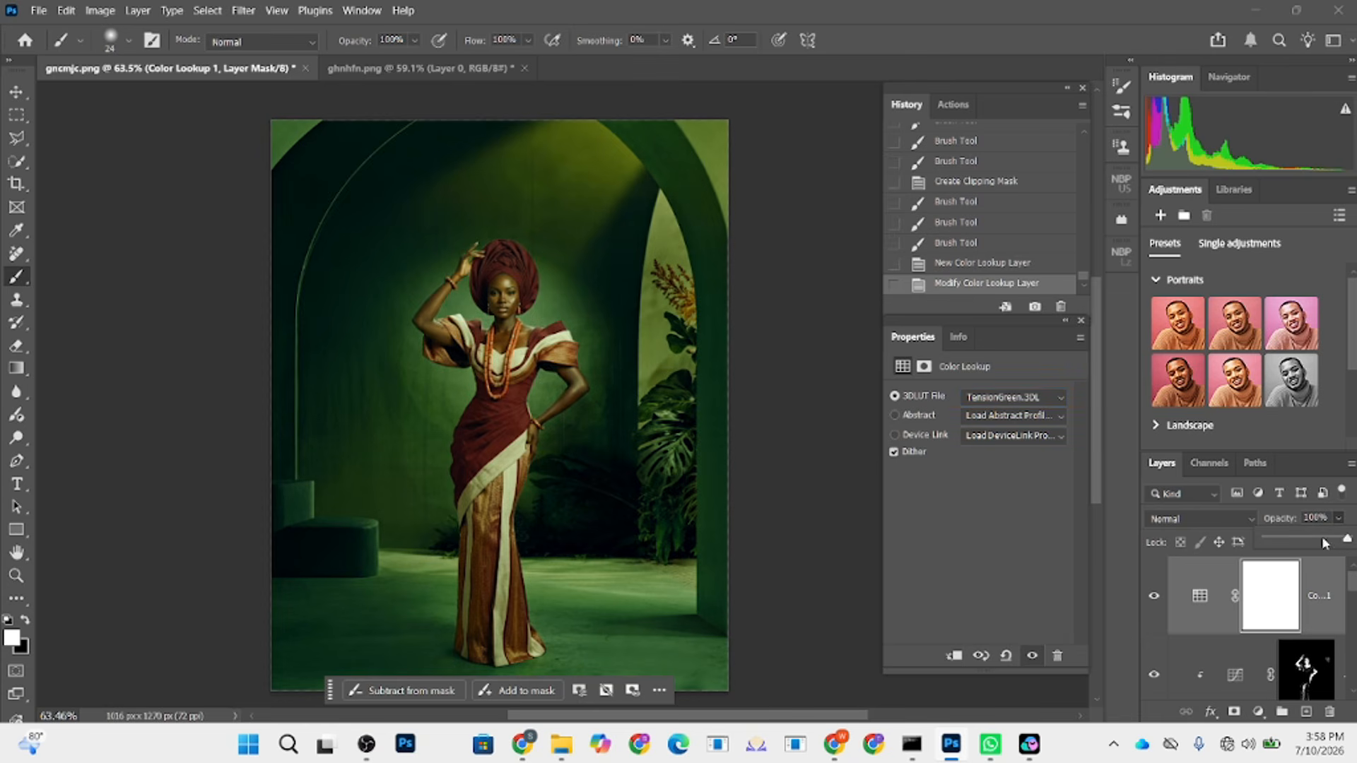
pyautogui.moveTo(1347, 540); pyautogui.dragTo(1292, 546)
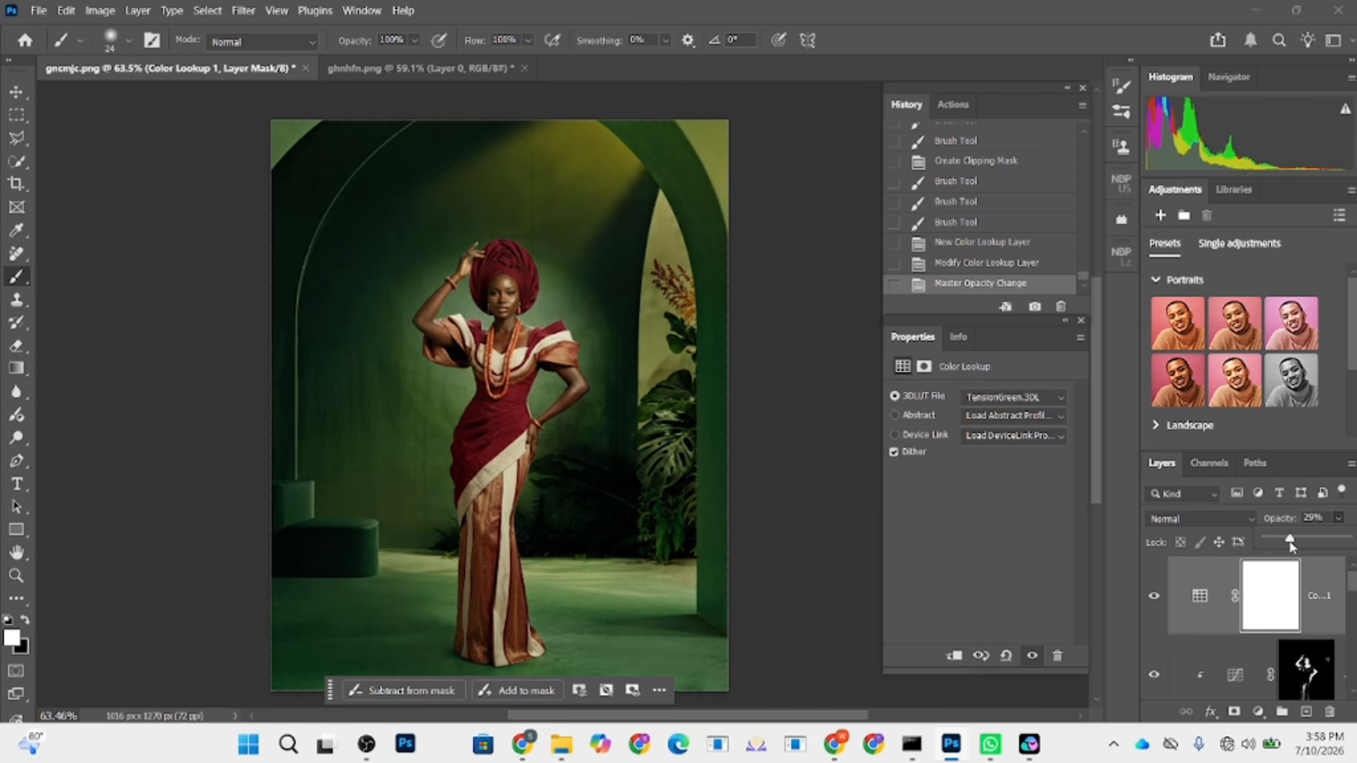
# - Change the Color Lookup adjustment's 3DLUT file to HorrorBlue.3DL and lower the layer's fill to 73%
pyautogui.click(1157, 596)
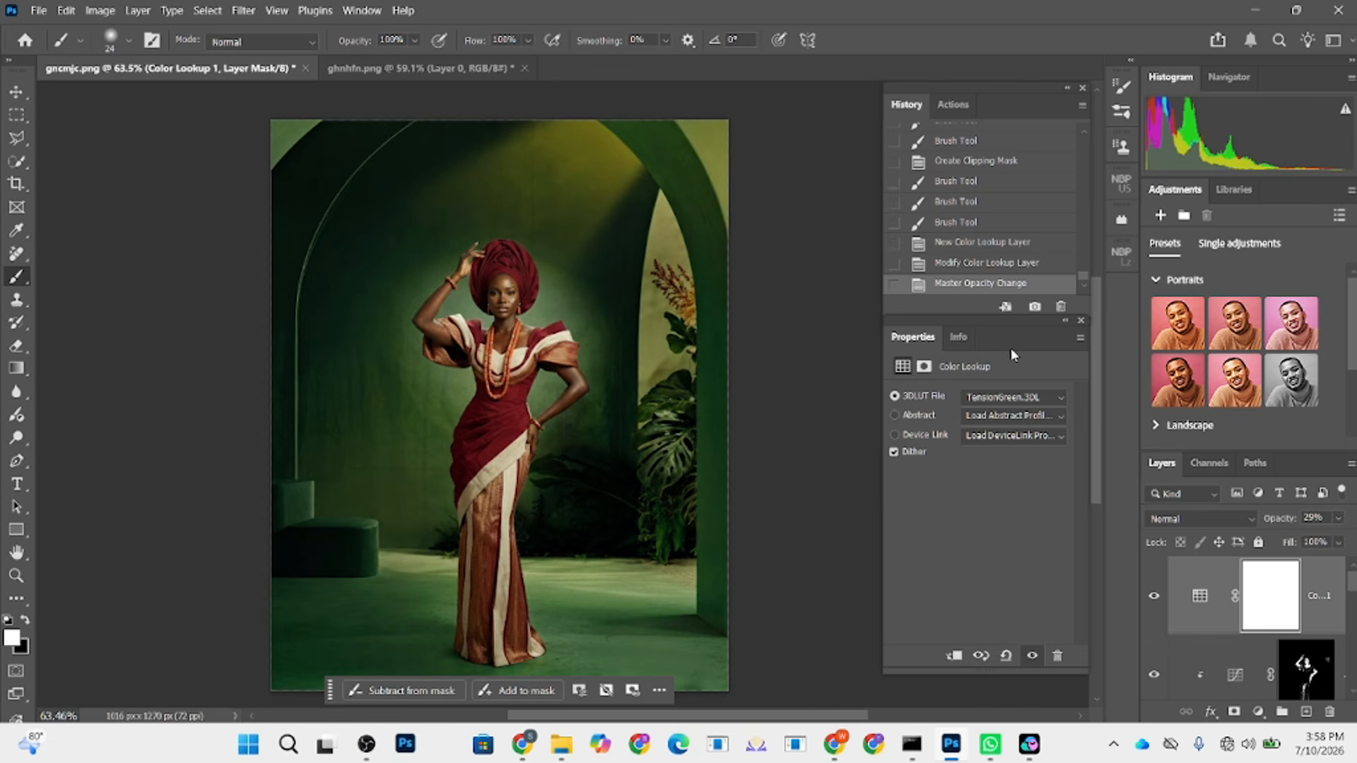
pyautogui.click(999, 406)
pyautogui.click(1000, 468)
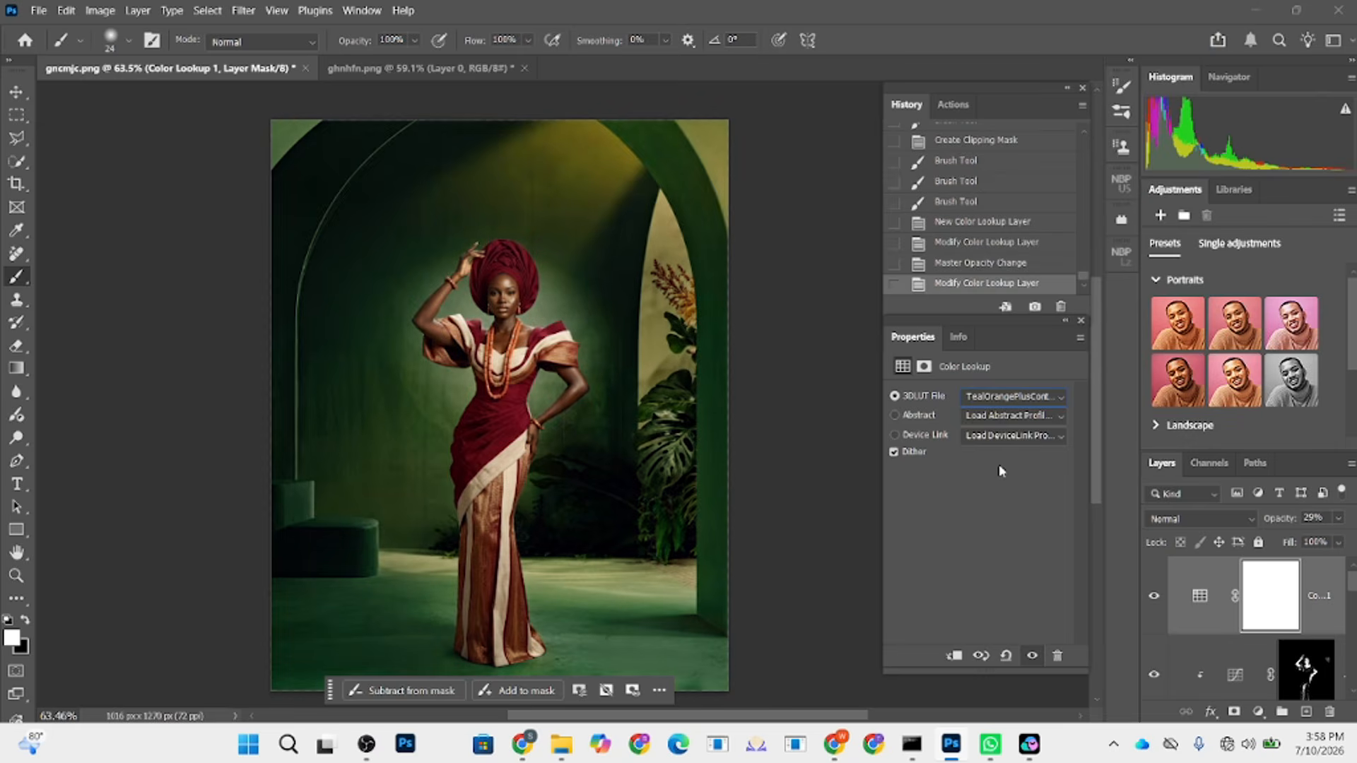
pyautogui.press('Up')
pyautogui.press('Up')
pyautogui.press('Down')
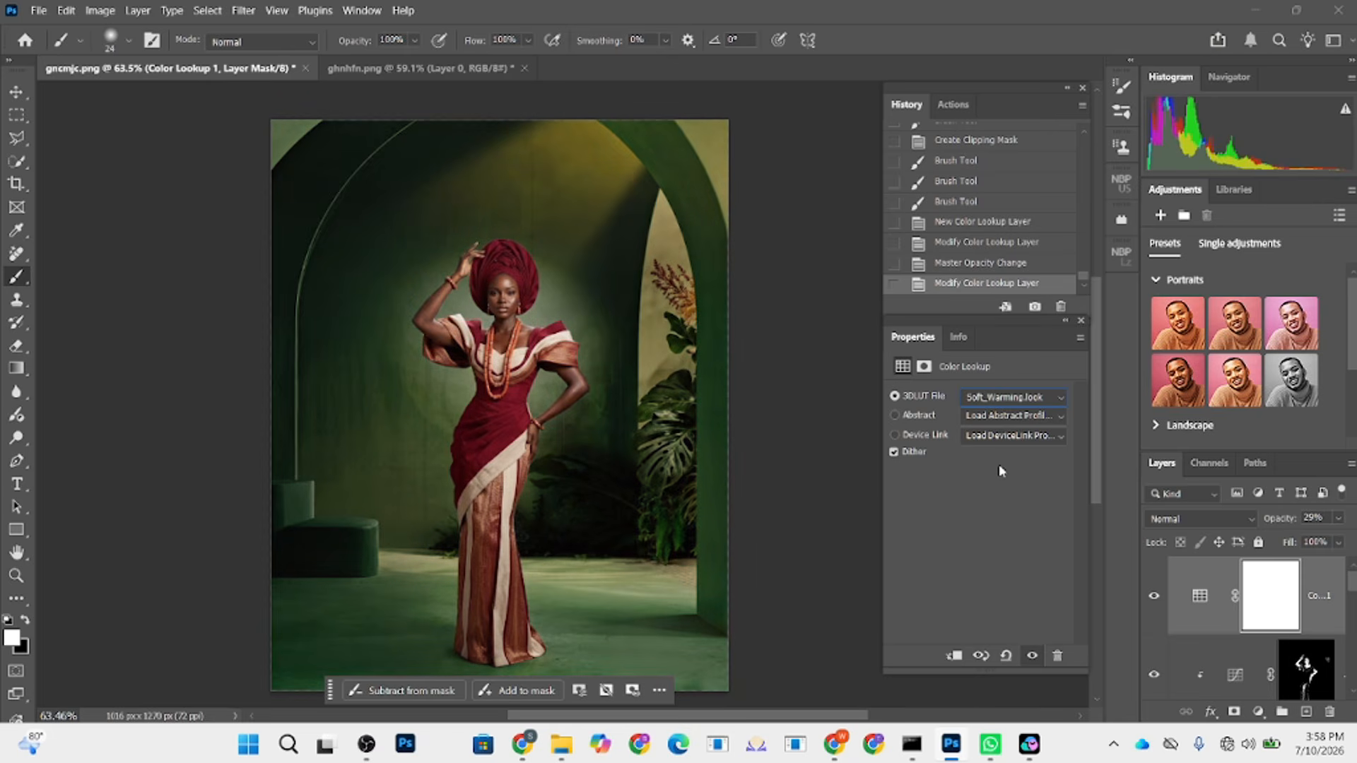
pyautogui.press('Up')
pyautogui.press('Up')
pyautogui.press('Up')
pyautogui.press('Up')
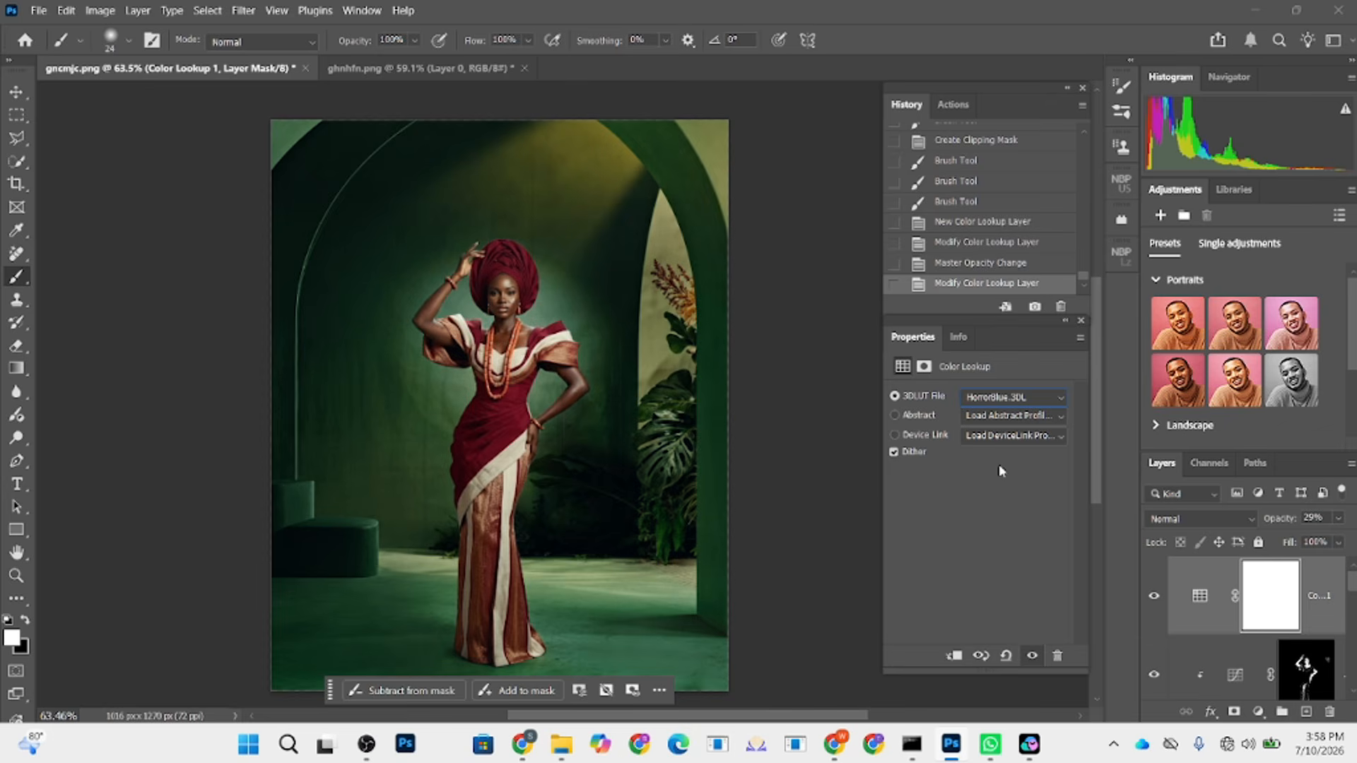
pyautogui.moveTo(1338, 542); pyautogui.dragTo(1326, 566)
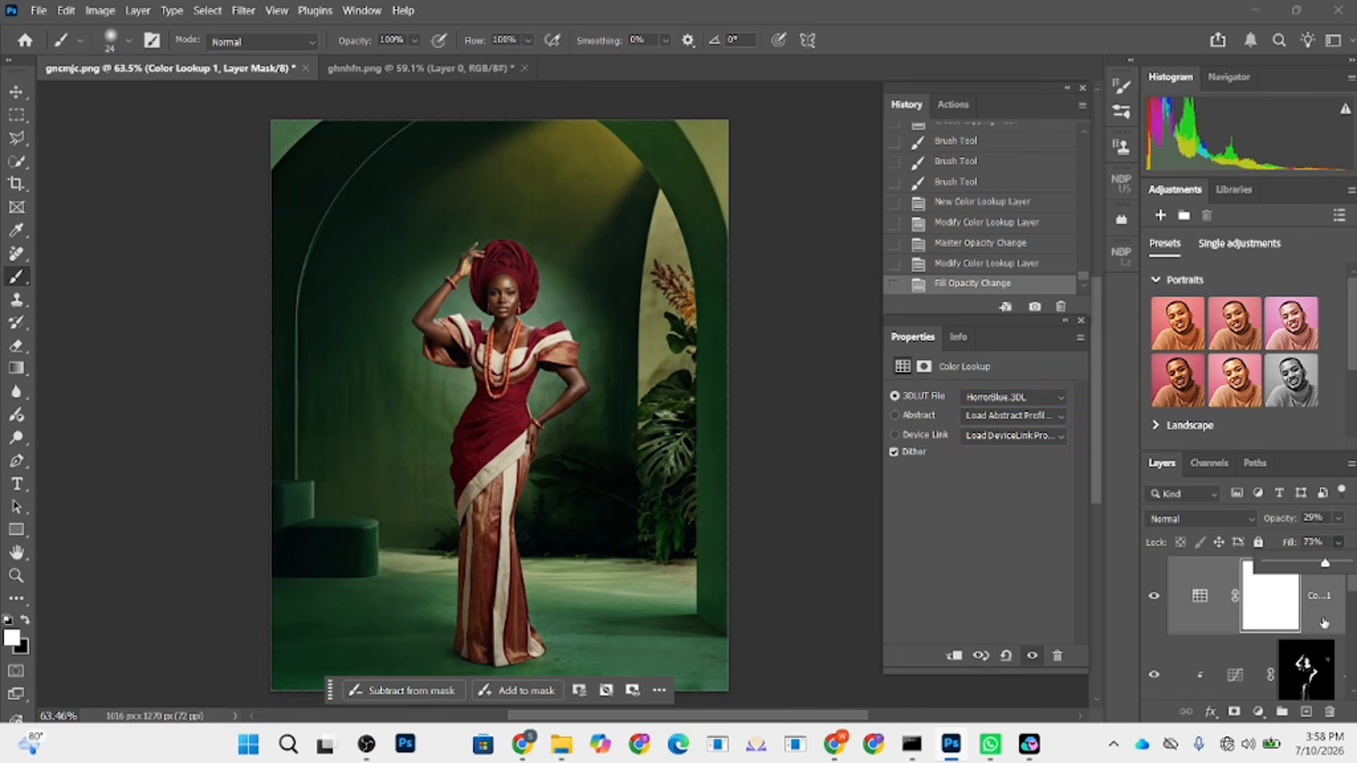
# - Stamp all visible layers into a new layer and open it in the Camera Raw Filter
pyautogui.hotkey('ctrl', 'shift', 'alt', 'e')
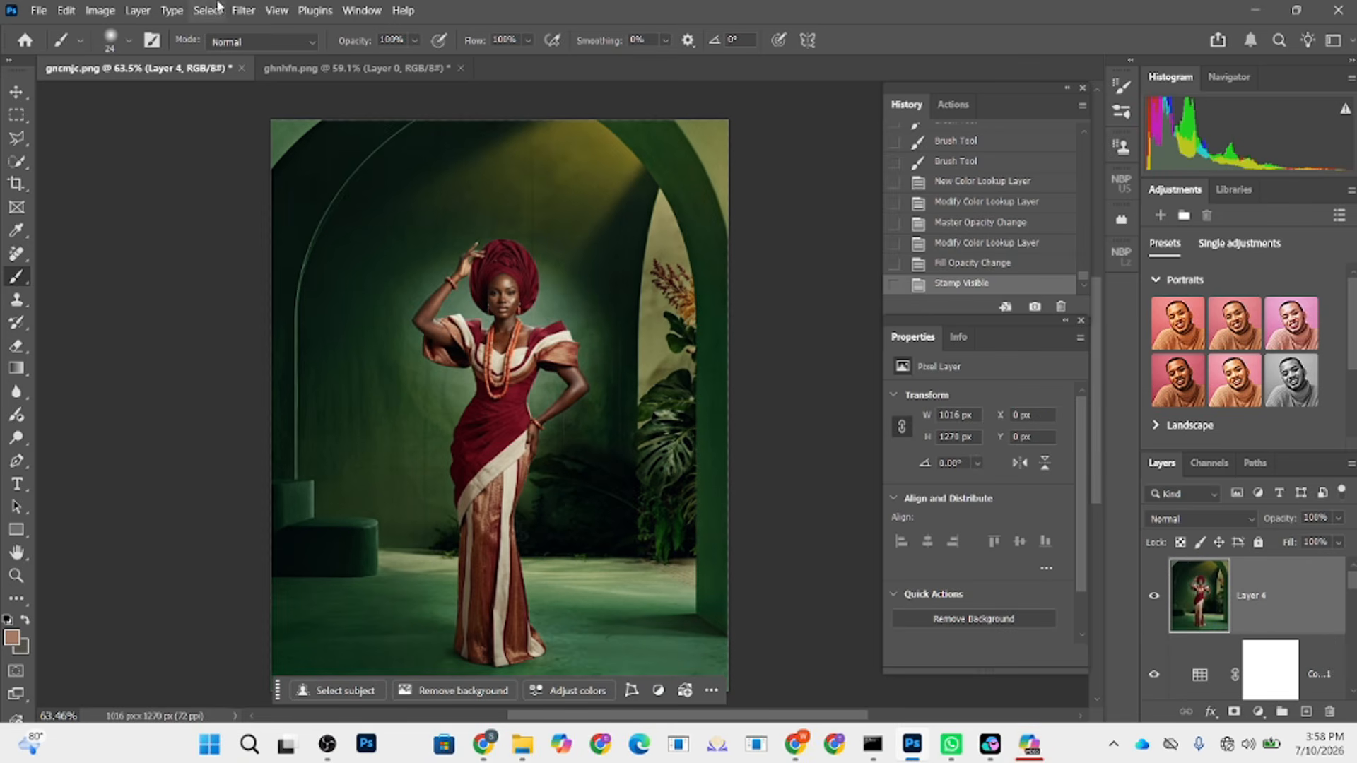
pyautogui.click(243, 9)
pyautogui.click(273, 151)
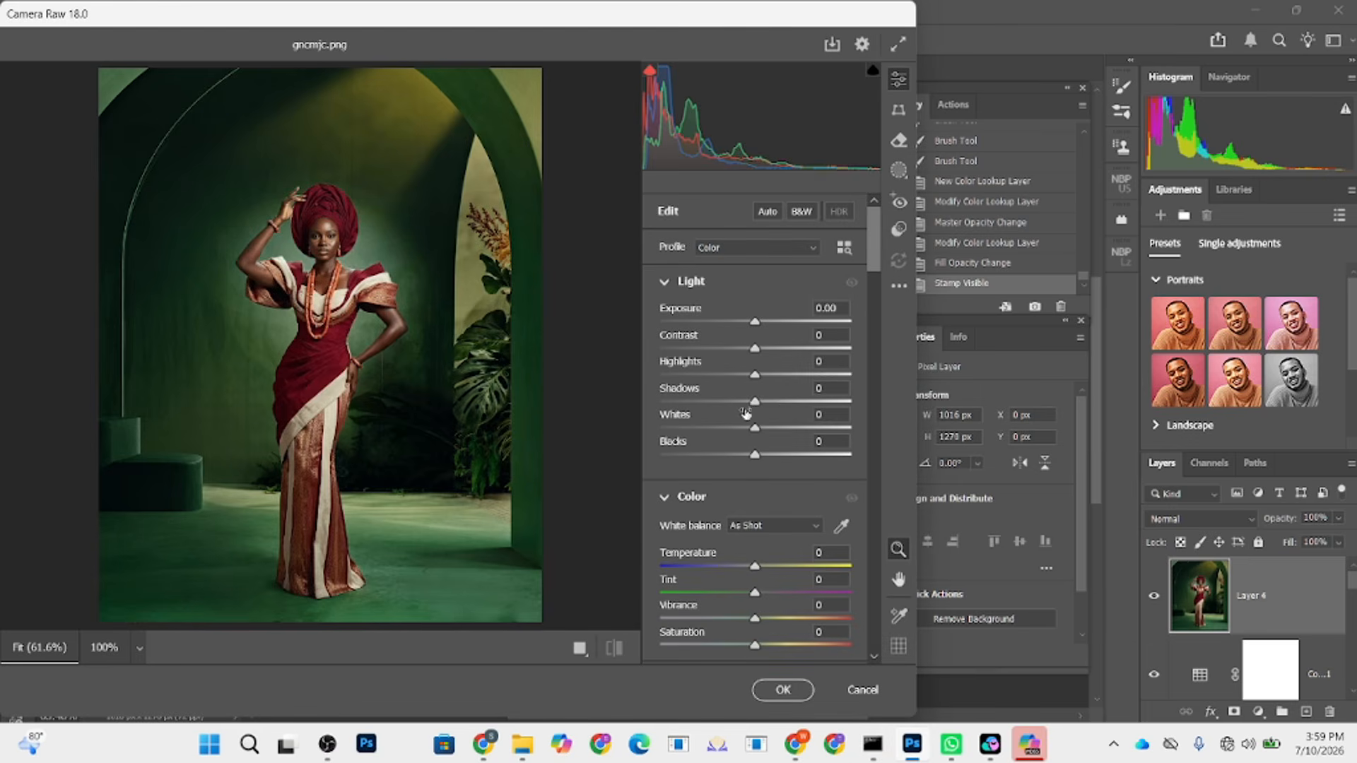
# - Set Shadows to +23 and Highlights to +8, and raise the Blue Primary saturation in the calibration settings
pyautogui.moveTo(754, 403); pyautogui.dragTo(769, 378)
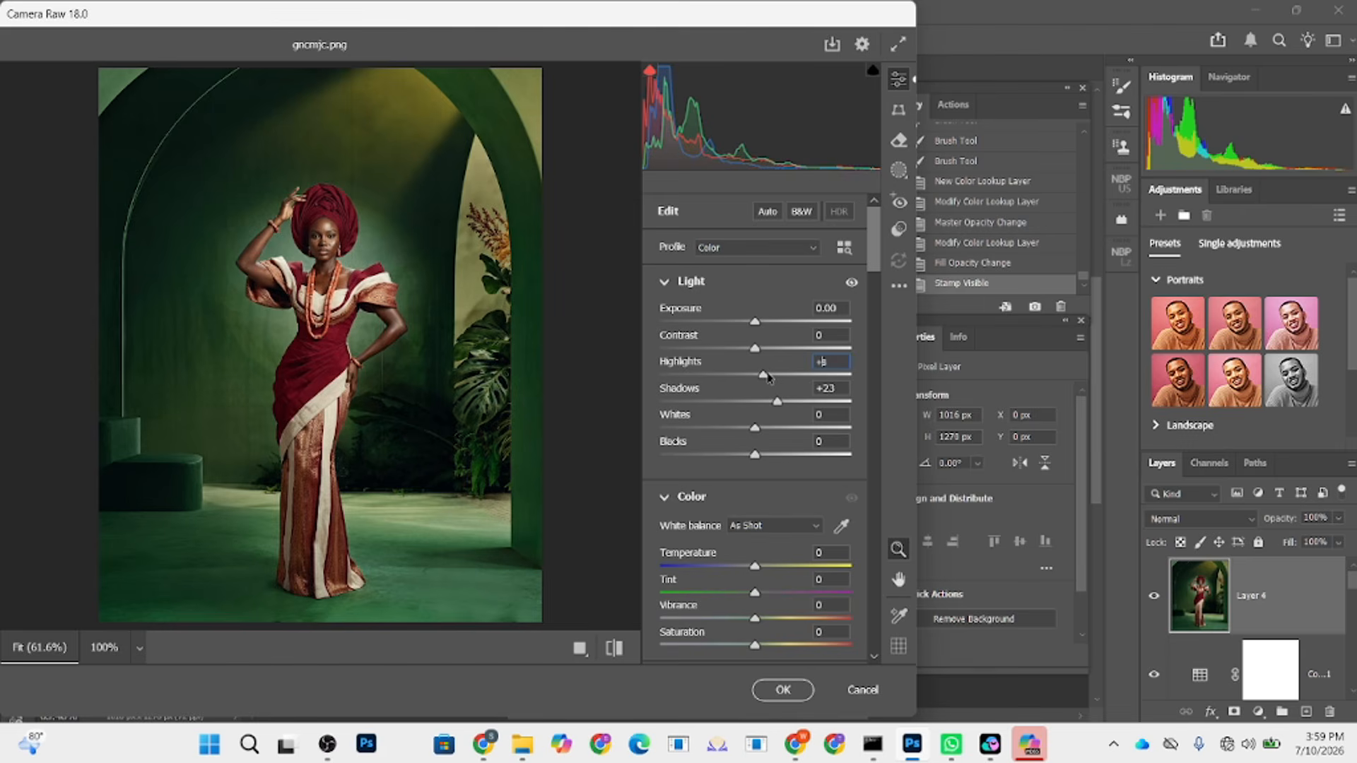
pyautogui.scroll(-20, 780, 498)
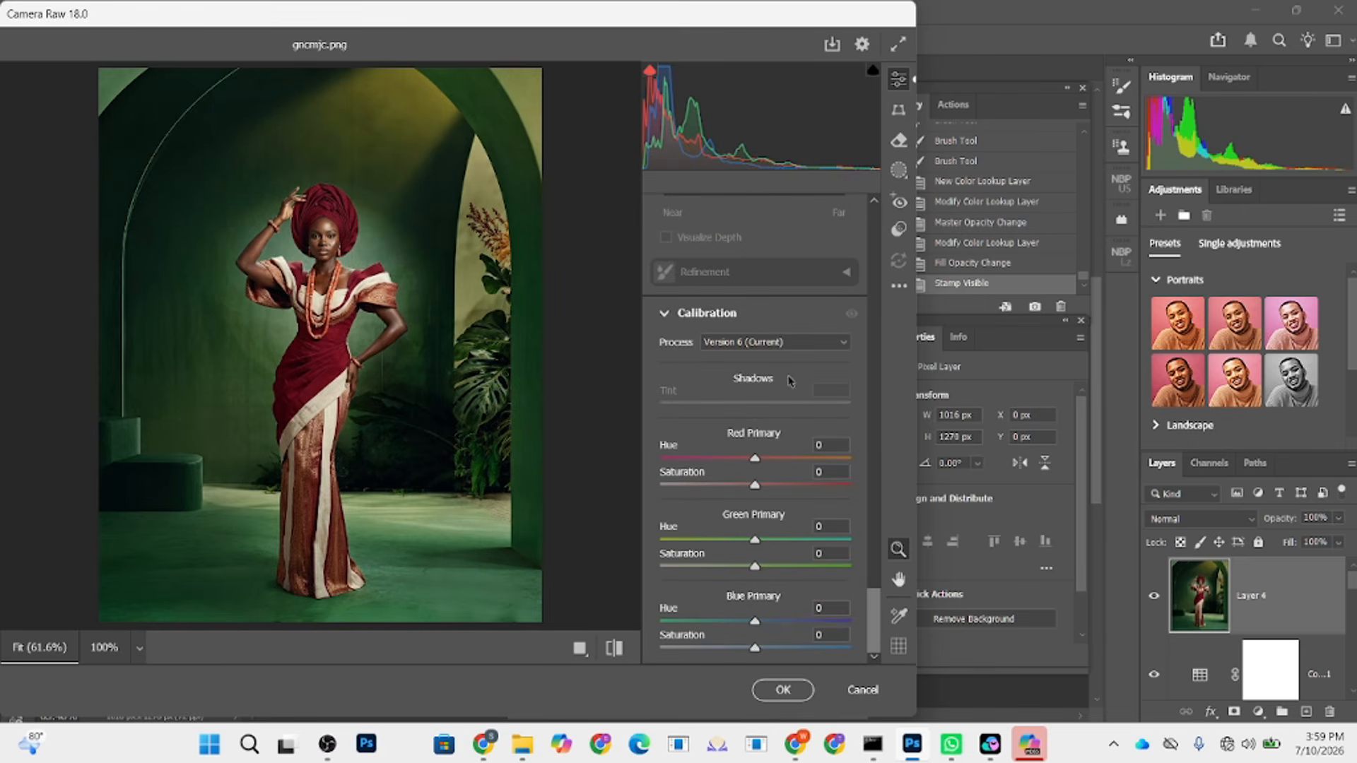
pyautogui.click(790, 649)
pyautogui.doubleClick(790, 649)
pyautogui.click(783, 648)
# - Darken the image edges with an Effects vignette of -25
pyautogui.scroll(15, 795, 449)
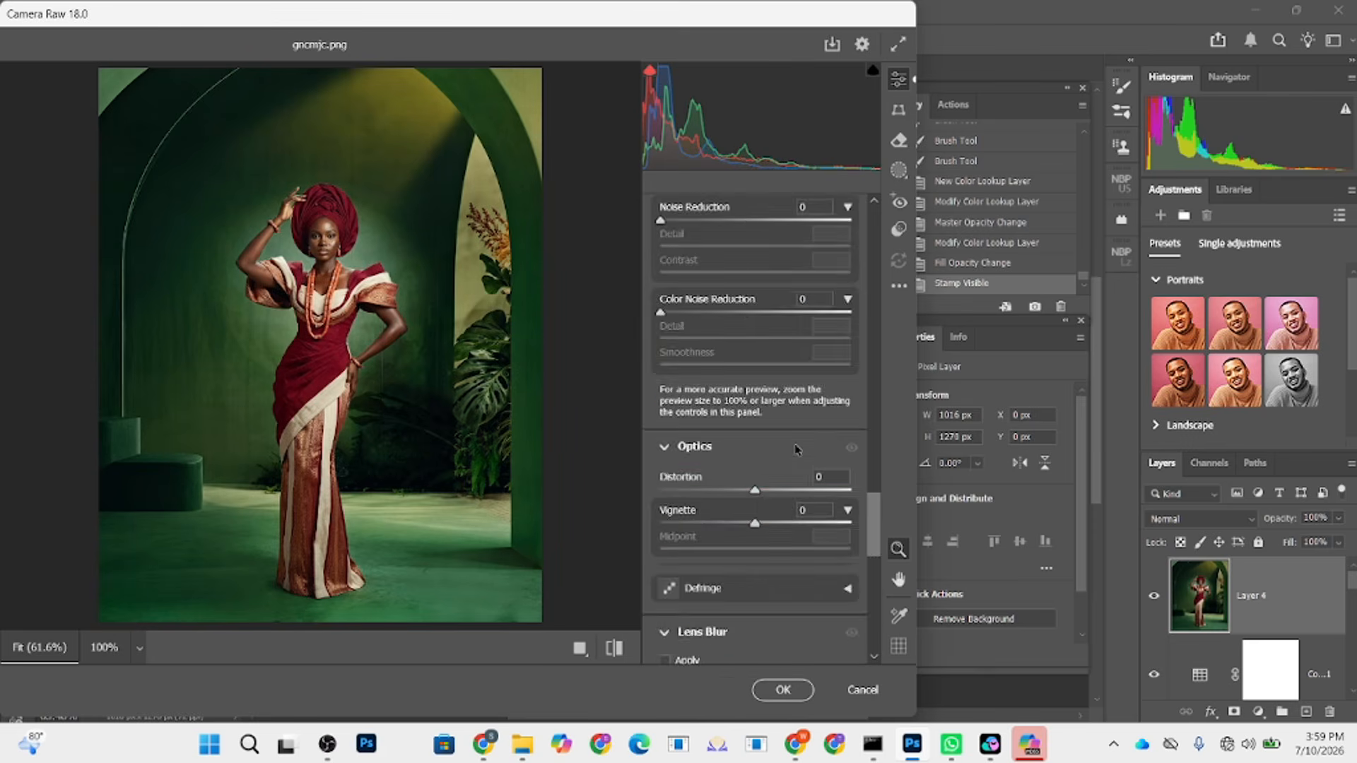
pyautogui.scroll(10, 796, 449)
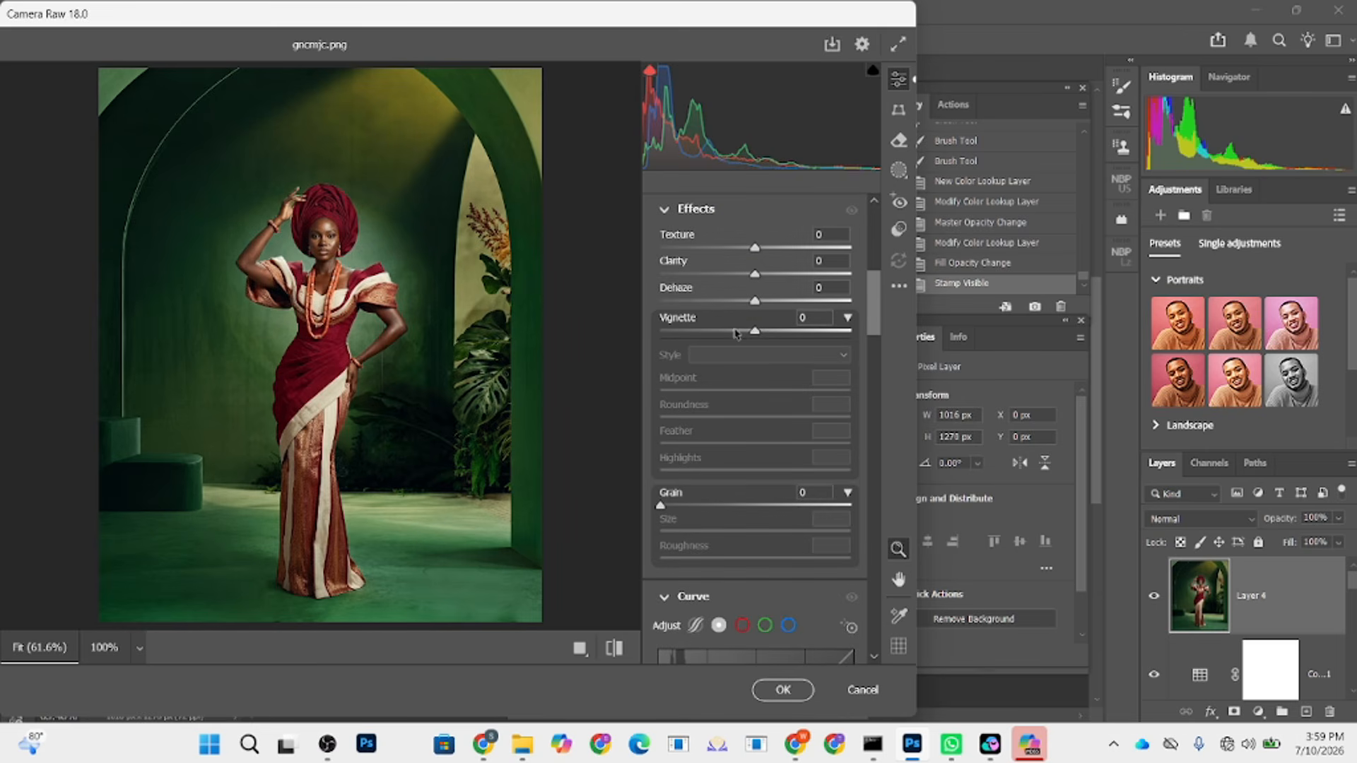
pyautogui.click(735, 331)
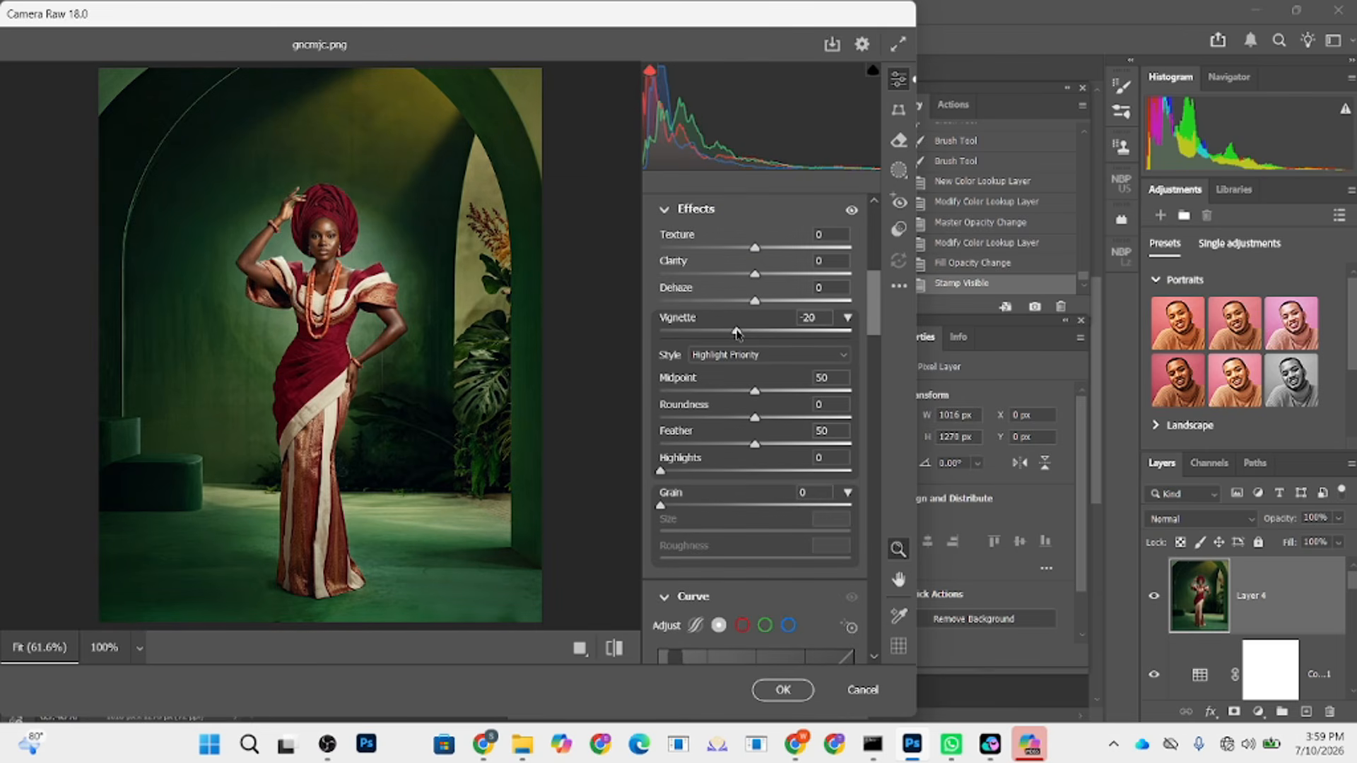
pyautogui.moveTo(737, 333); pyautogui.dragTo(732, 339)
pyautogui.scroll(-3, 436, 316)
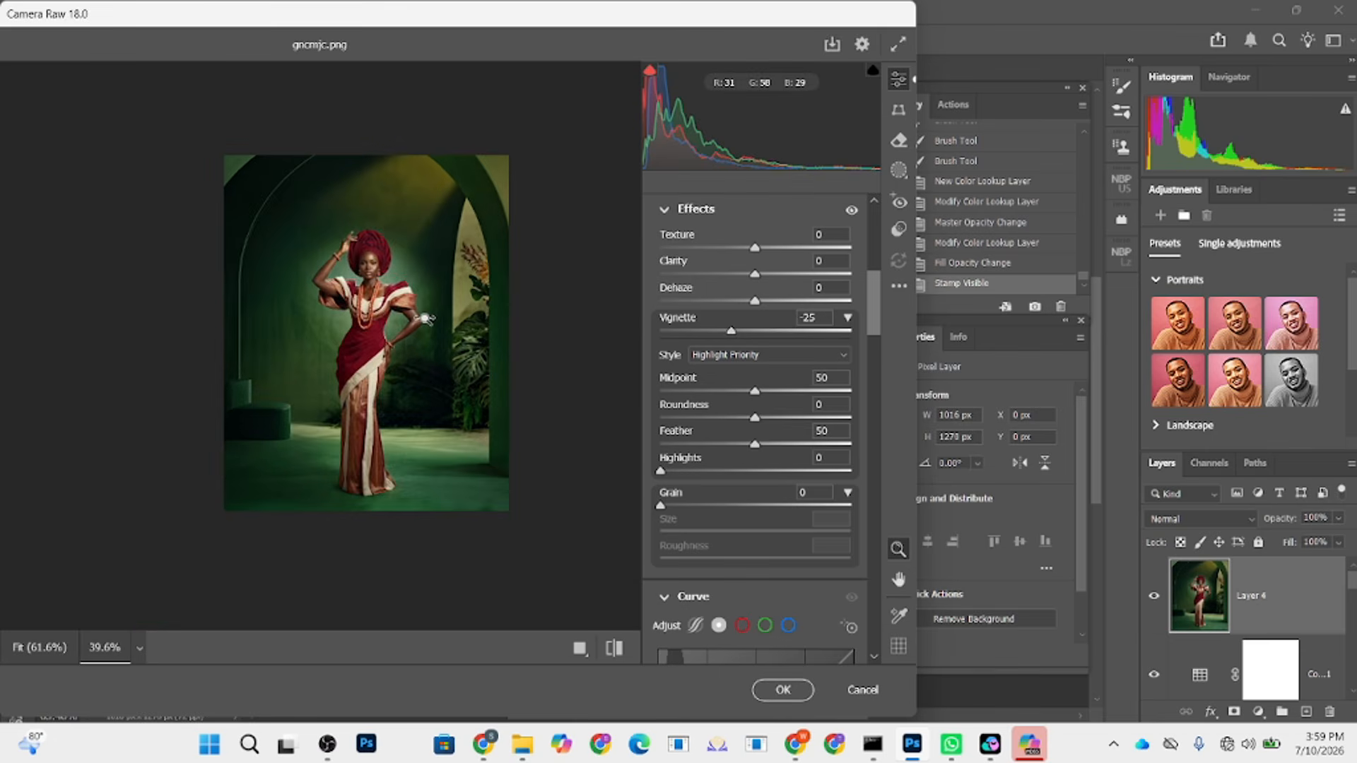
pyautogui.scroll(2, 434, 318)
# - Set Temperature to +3, Shadows to +20 and Highlights to +13, and apply the Camera Raw Filter
pyautogui.scroll(10, 780, 388)
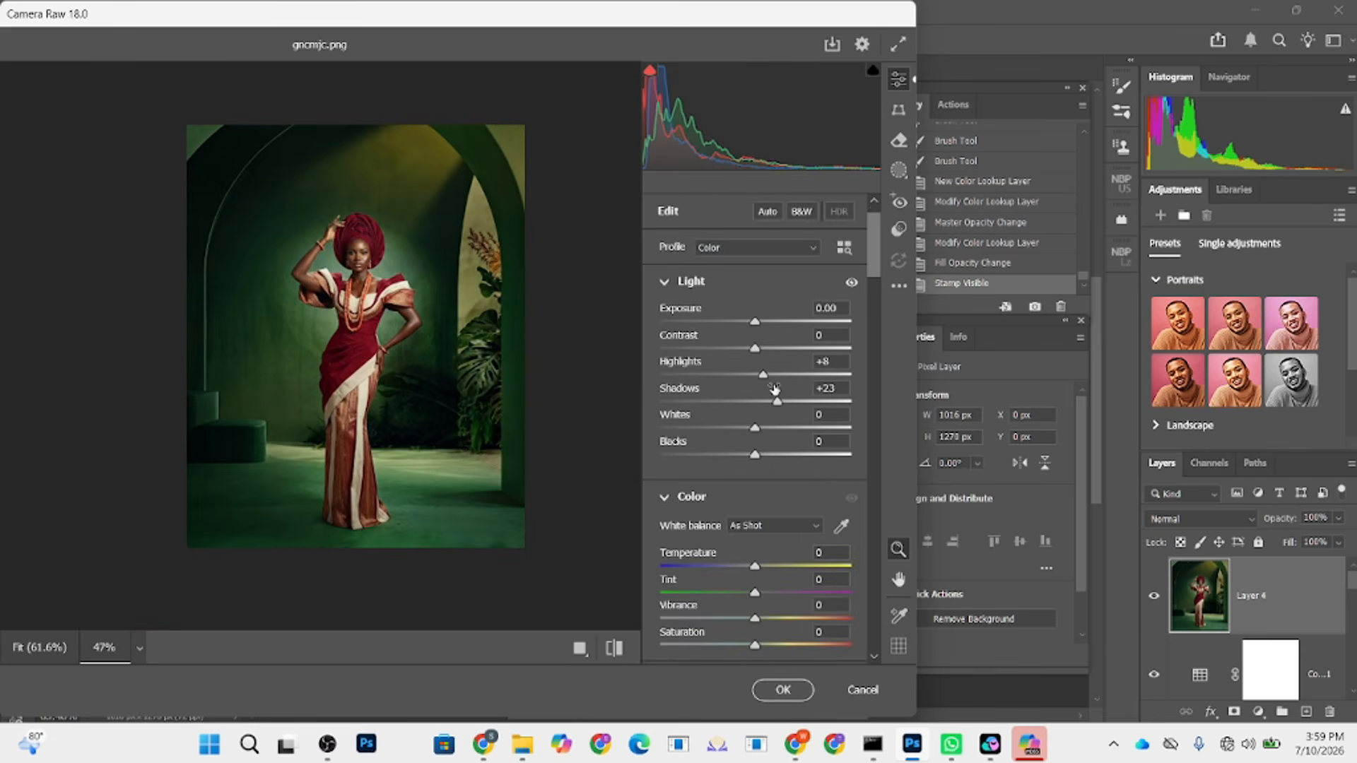
pyautogui.moveTo(754, 567); pyautogui.dragTo(758, 568)
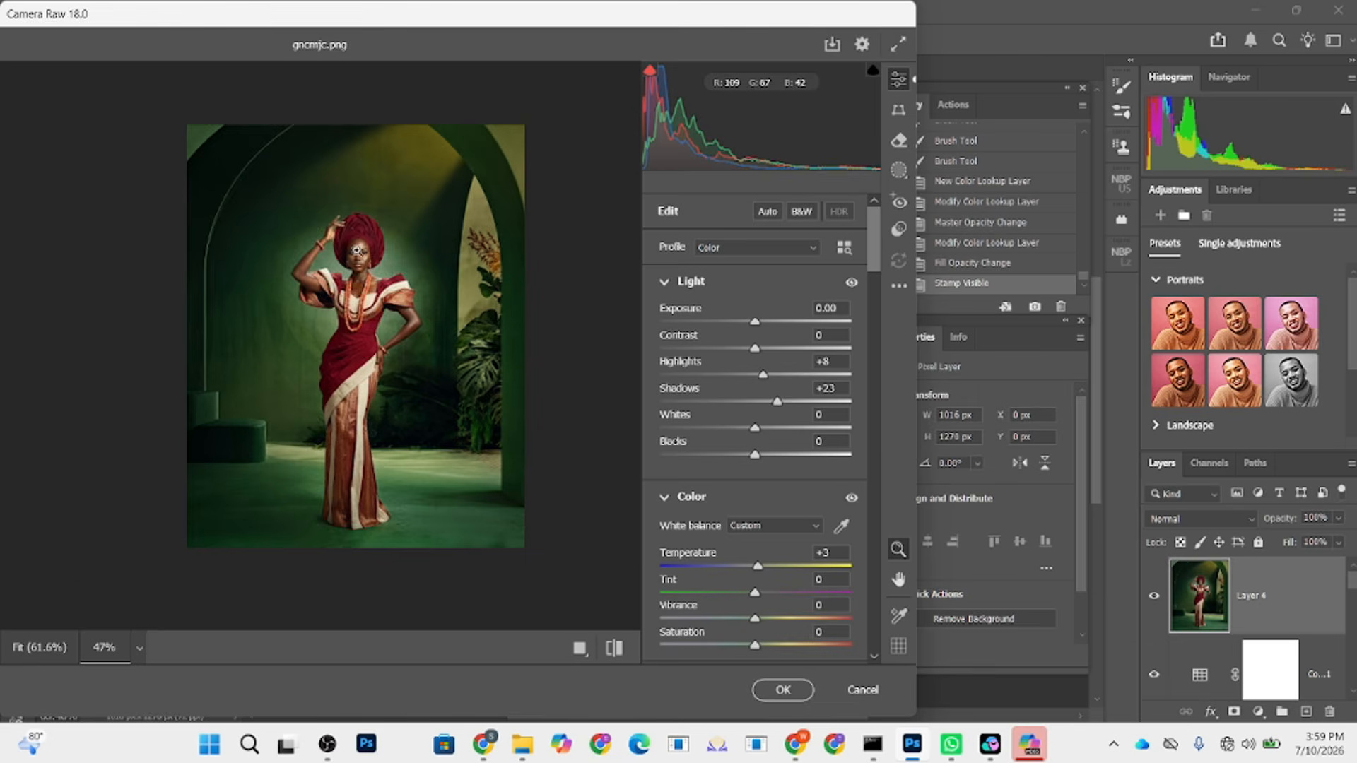
pyautogui.click(366, 253)
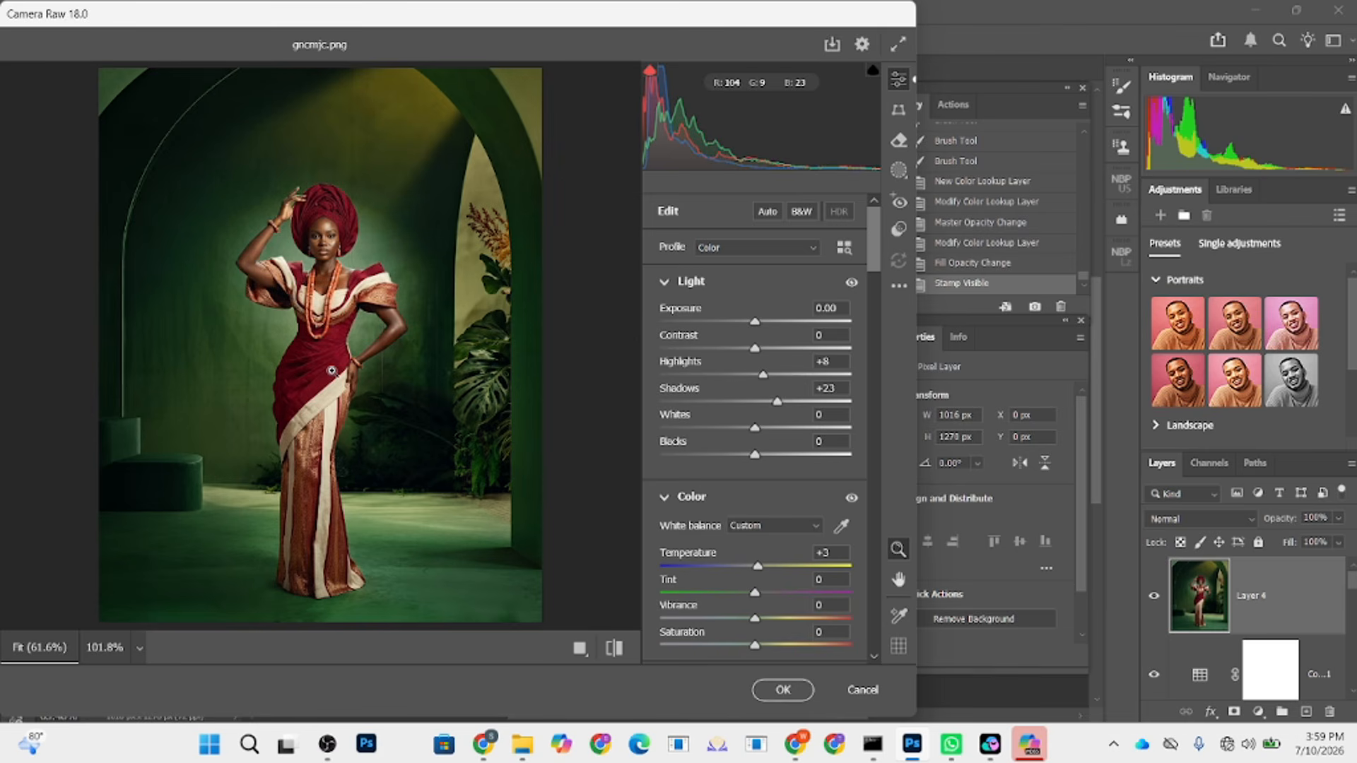
pyautogui.moveTo(762, 374)
pyautogui.mouseDown()
pyautogui.moveTo(712, 375)
pyautogui.moveTo(772, 376)
pyautogui.moveTo(770, 402)
pyautogui.moveTo(769, 386)
pyautogui.mouseUp()
pyautogui.click(769, 377)
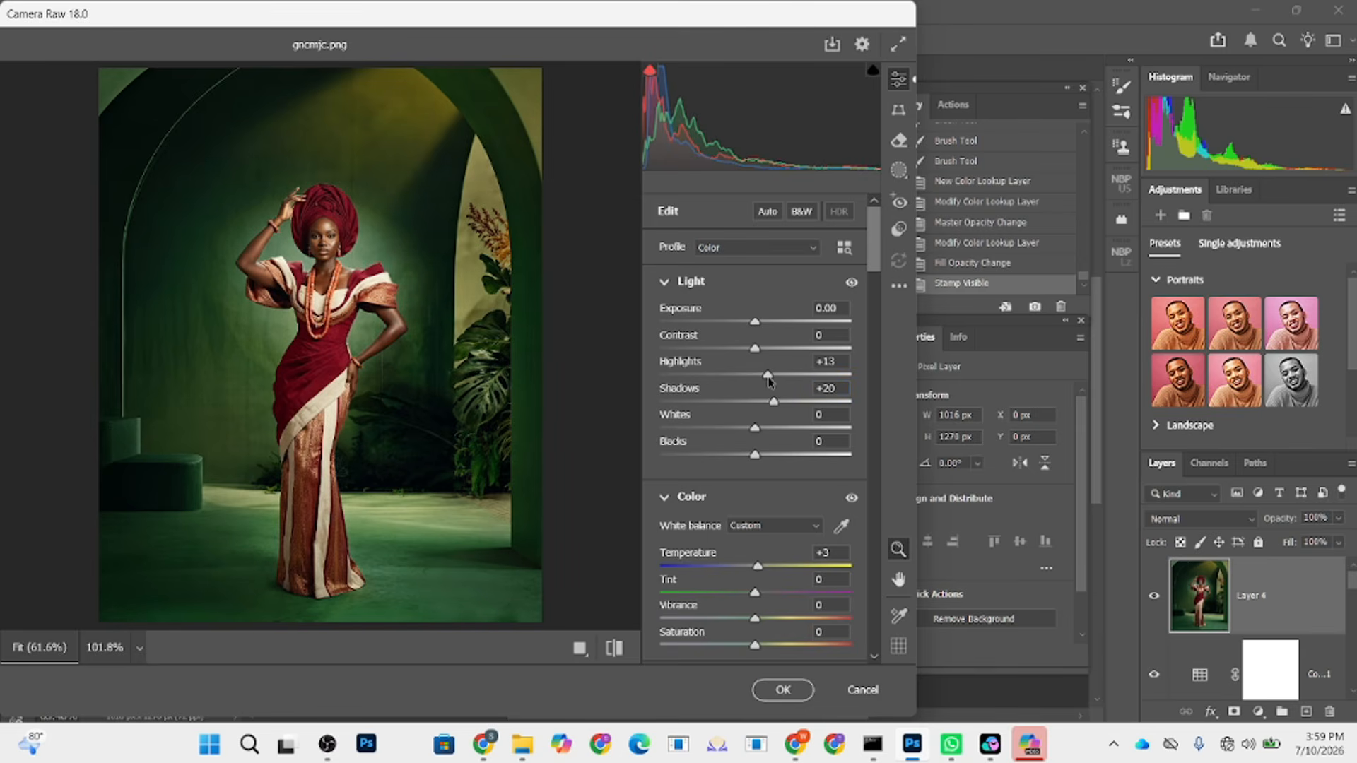
pyautogui.click(774, 694)
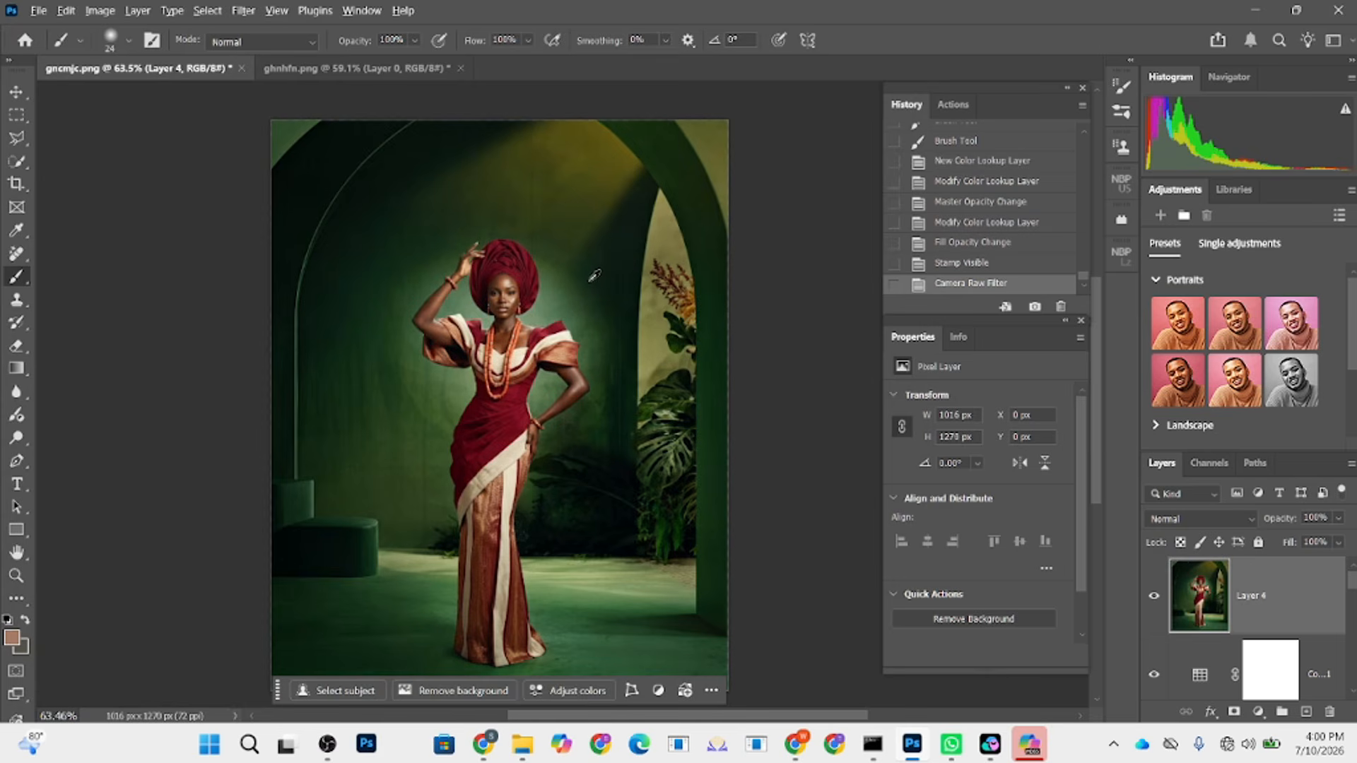
# - Compare the original gncmjc.png state with Snapshot 1 in the history, ending on Snapshot 1
pyautogui.scroll(-10, 1306, 609)
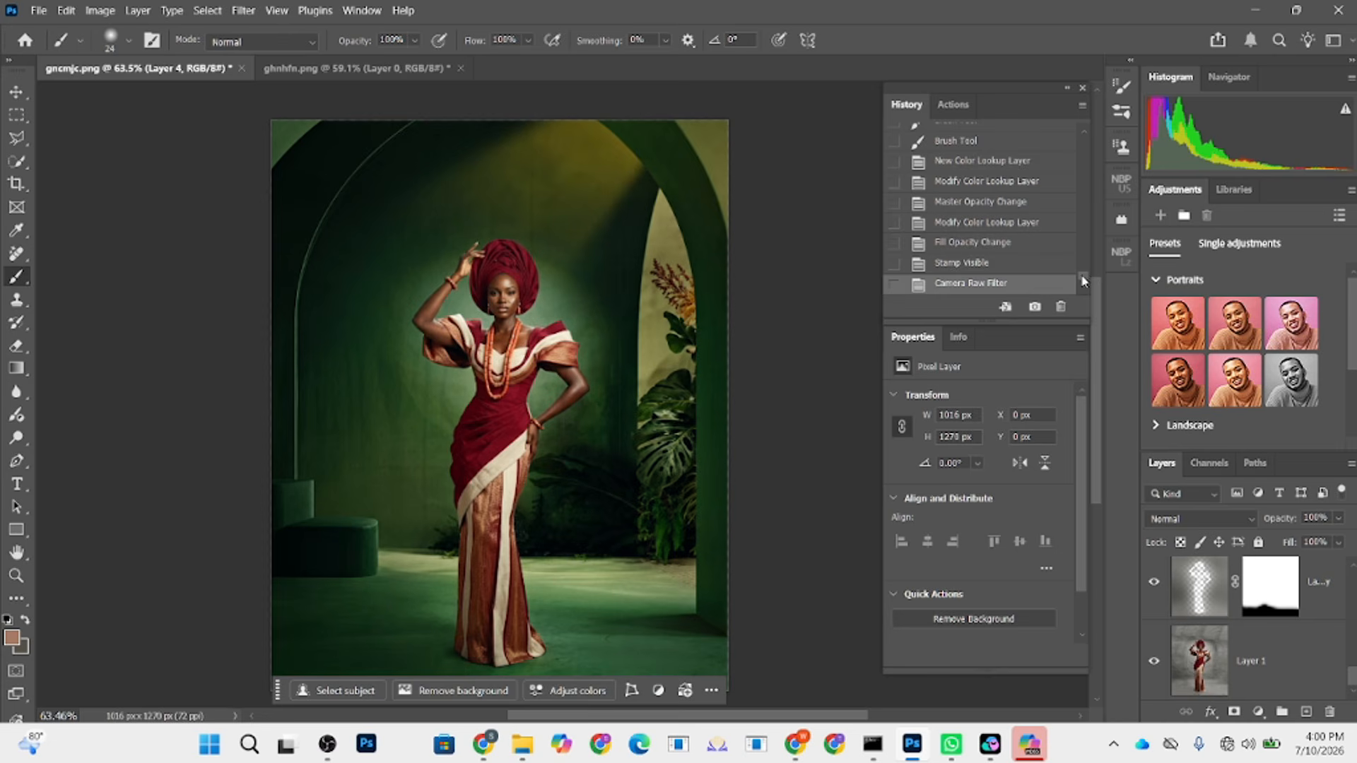
pyautogui.moveTo(1084, 279); pyautogui.dragTo(1083, 132)
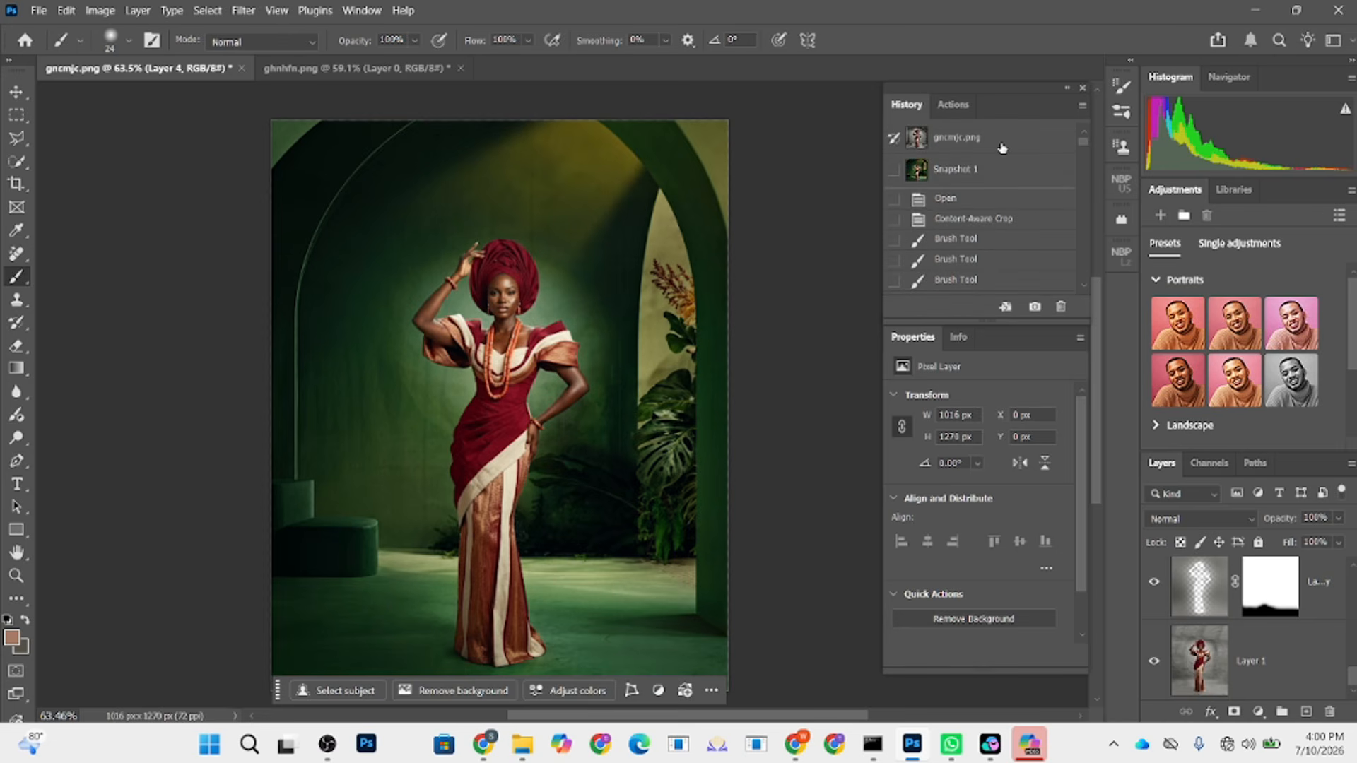
pyautogui.click(1003, 147)
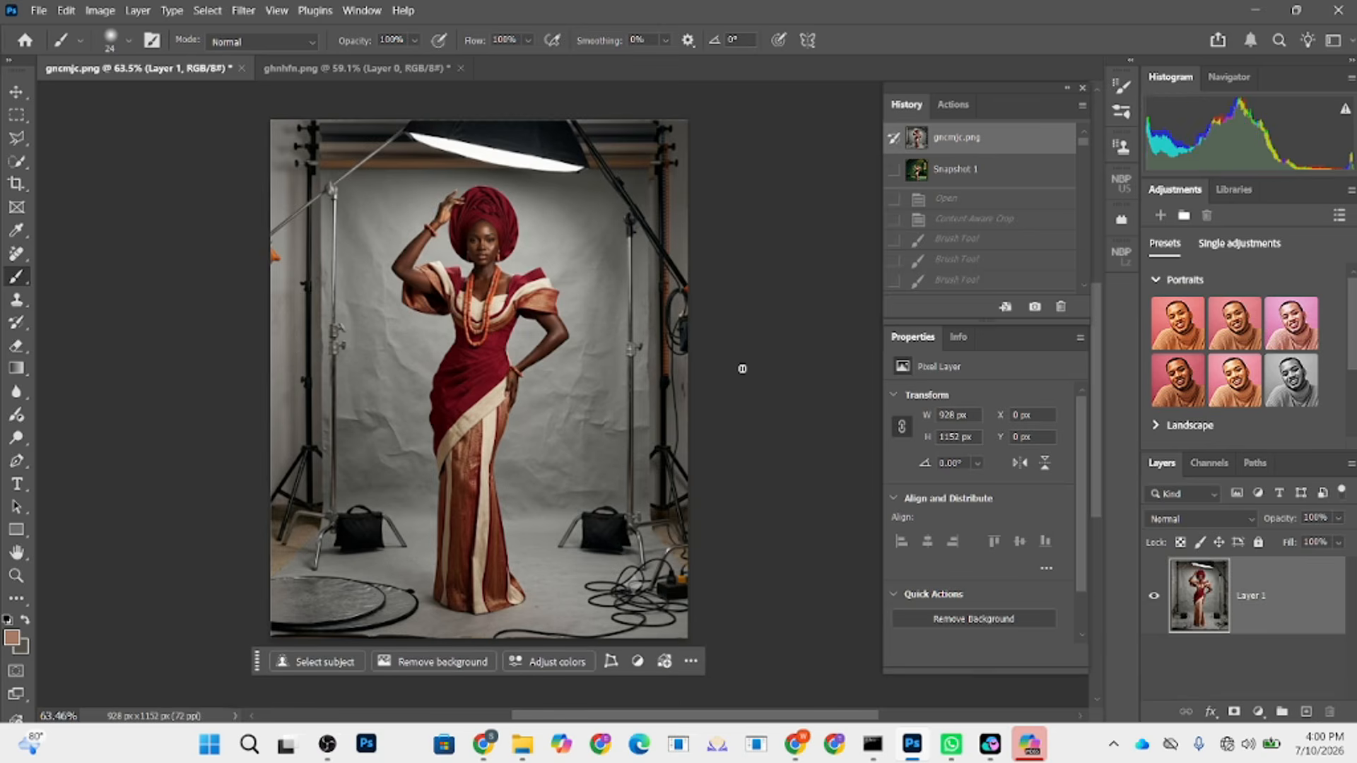
pyautogui.click(1004, 171)
pyautogui.scroll(-1, 584, 356)
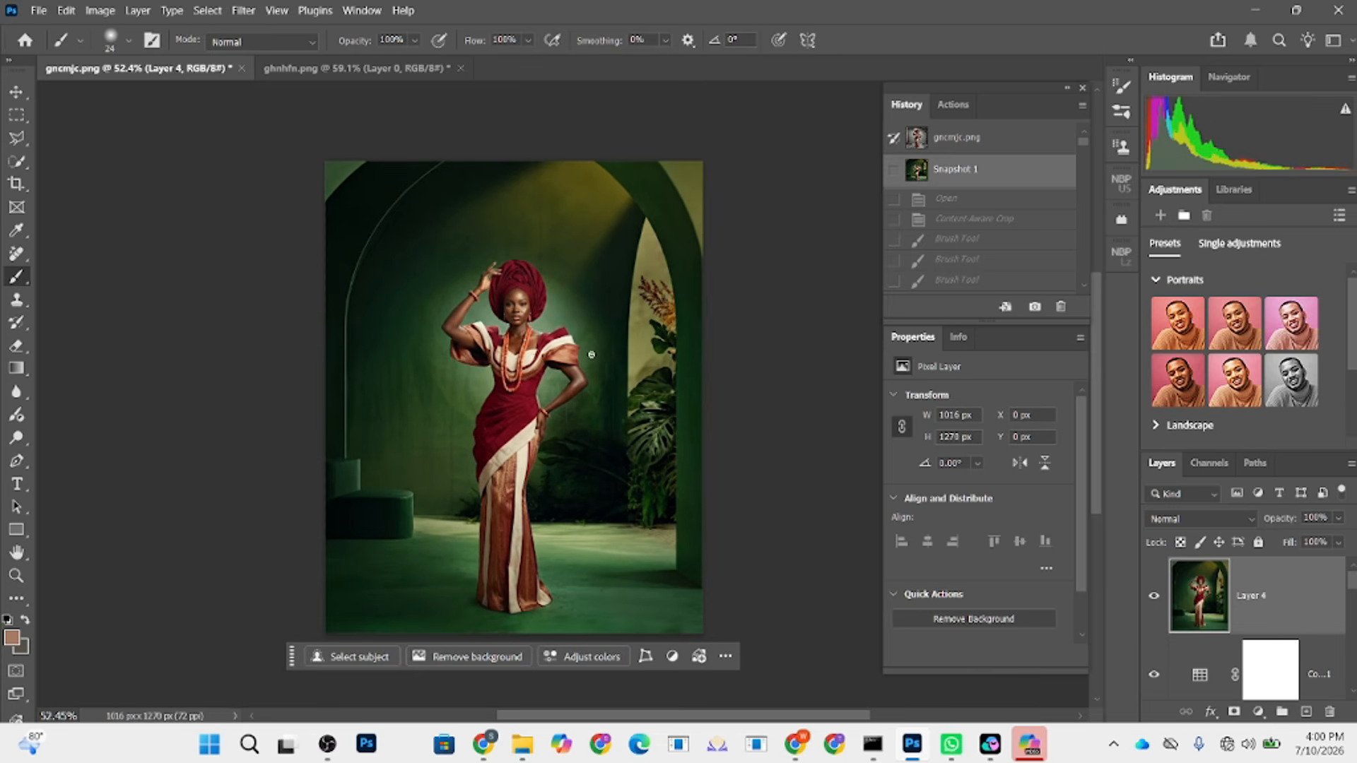
pyautogui.click(976, 139)
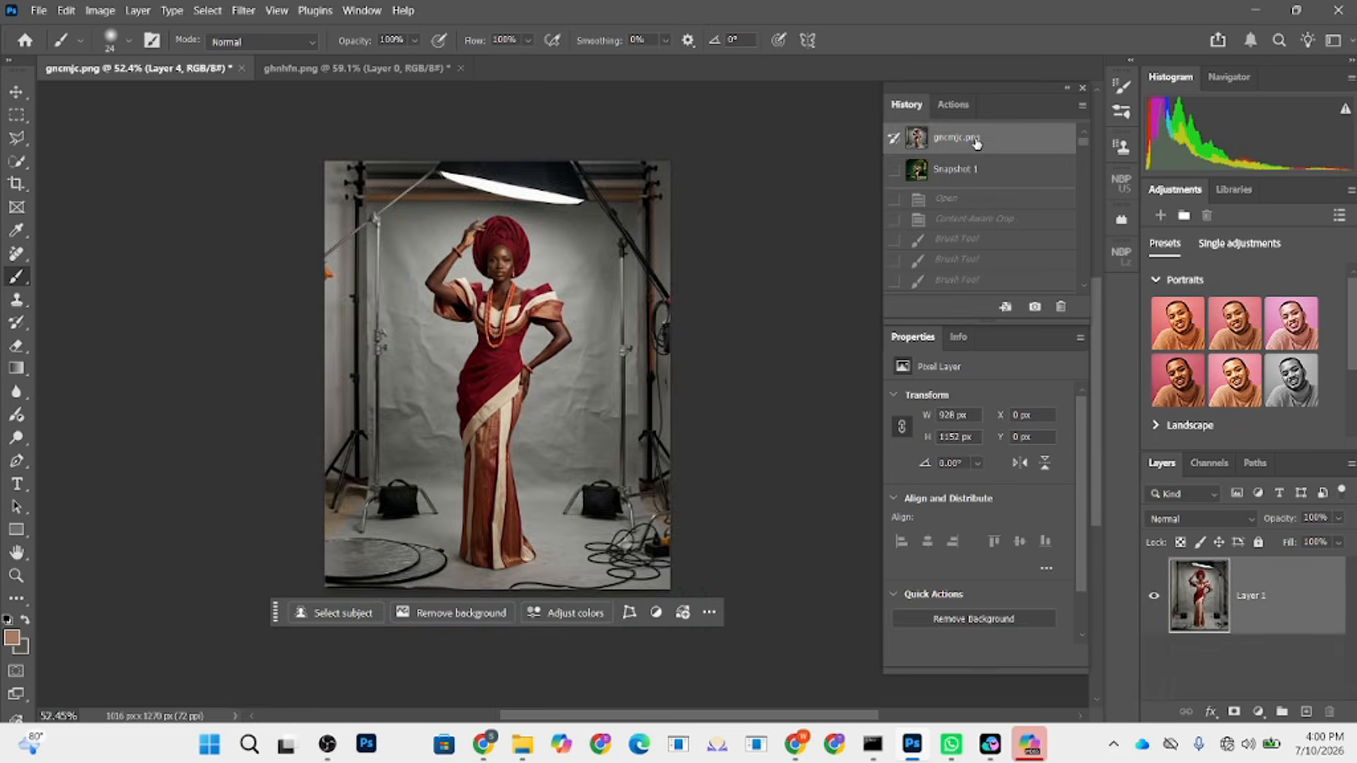
pyautogui.click(977, 171)
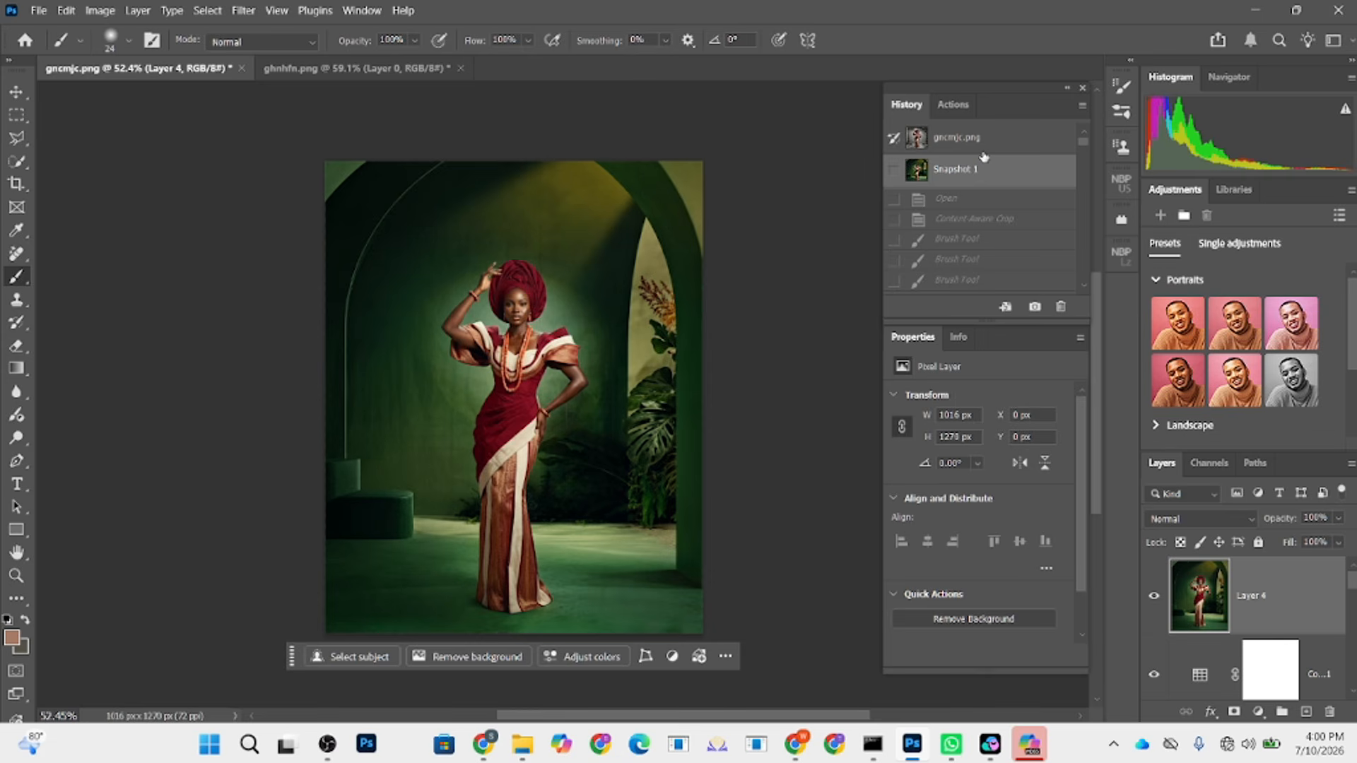
pyautogui.click(984, 151)
pyautogui.click(984, 176)
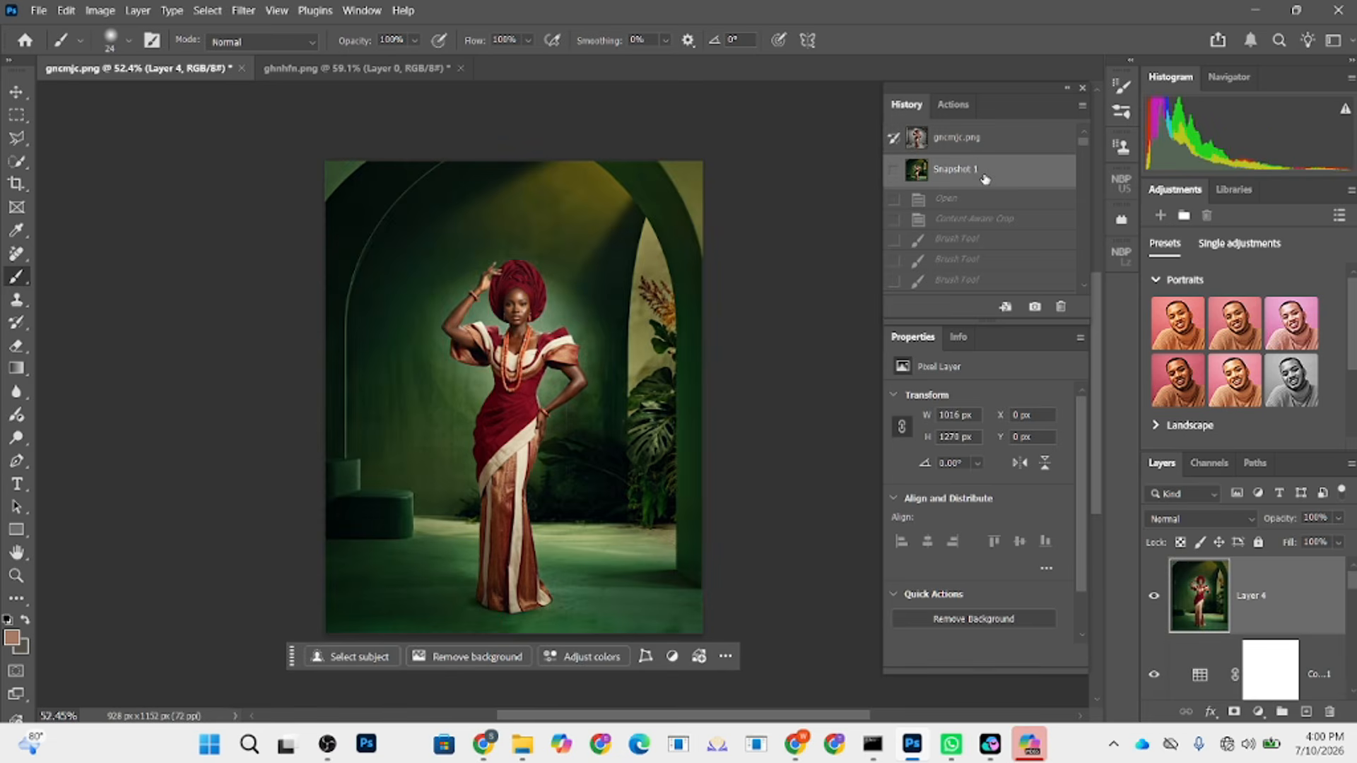